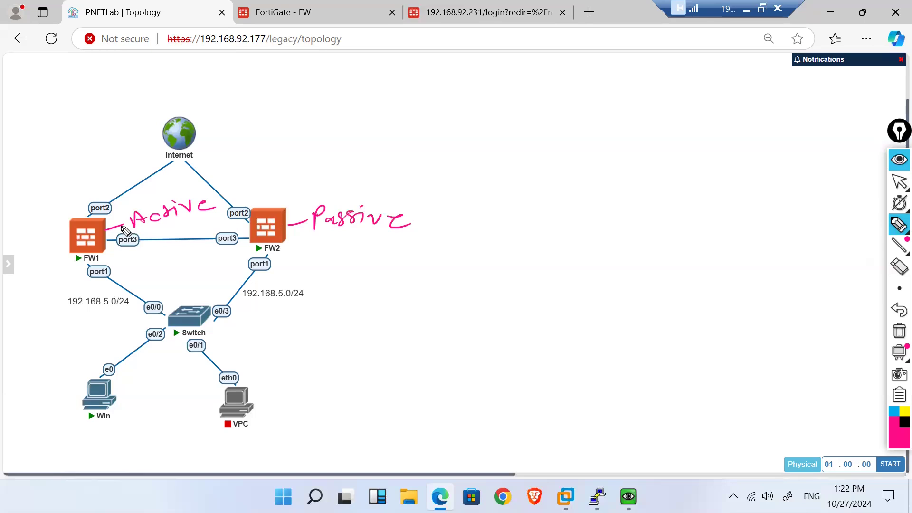
Step: Handwrite Master/Active with an arrow by FW1, mark its port3 link, then clear all notes
mouse_move(72, 218)
mouse_down()
mouse_move(71, 186)
mouse_move(80, 198)
mouse_up()
mouse_move(60, 156)
mouse_down()
mouse_move(61, 176)
mouse_move(149, 156)
mouse_move(141, 162)
mouse_up()
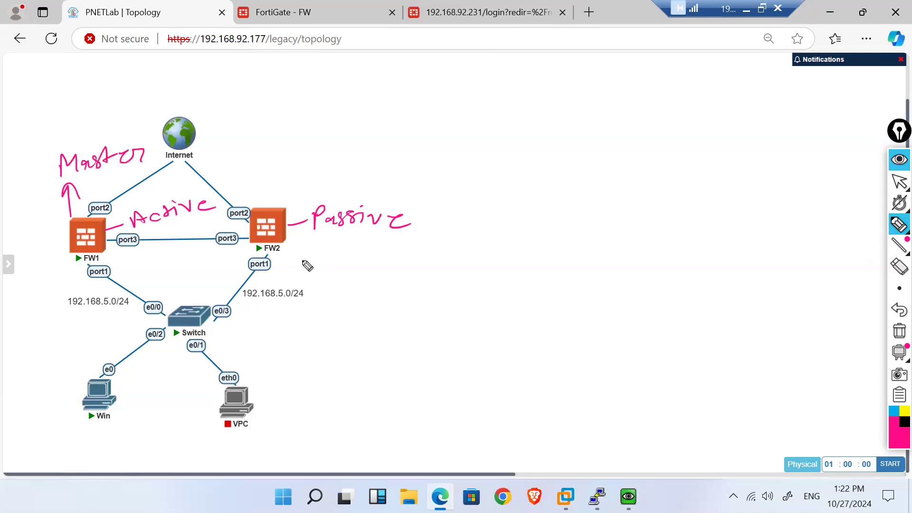
mouse_move(296, 239)
mouse_down()
mouse_move(315, 255)
mouse_move(433, 260)
mouse_move(420, 282)
mouse_up()
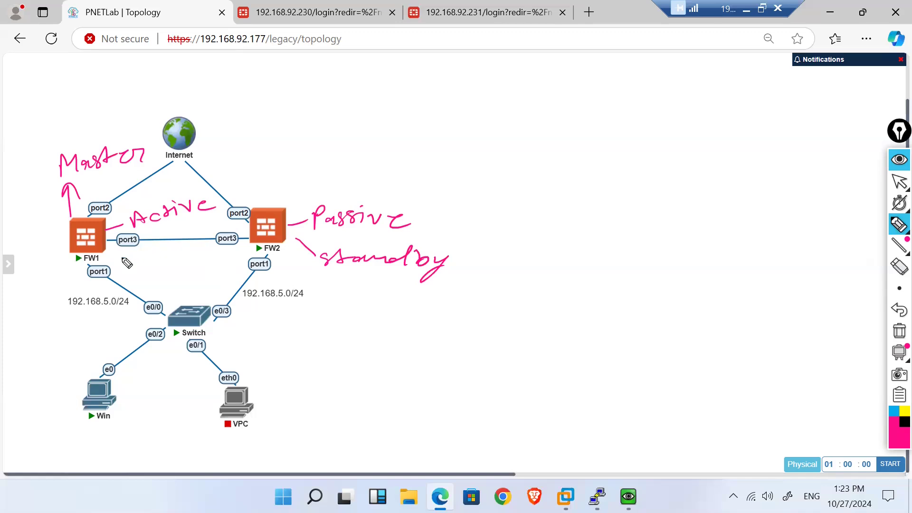
drag(110, 256, 132, 249)
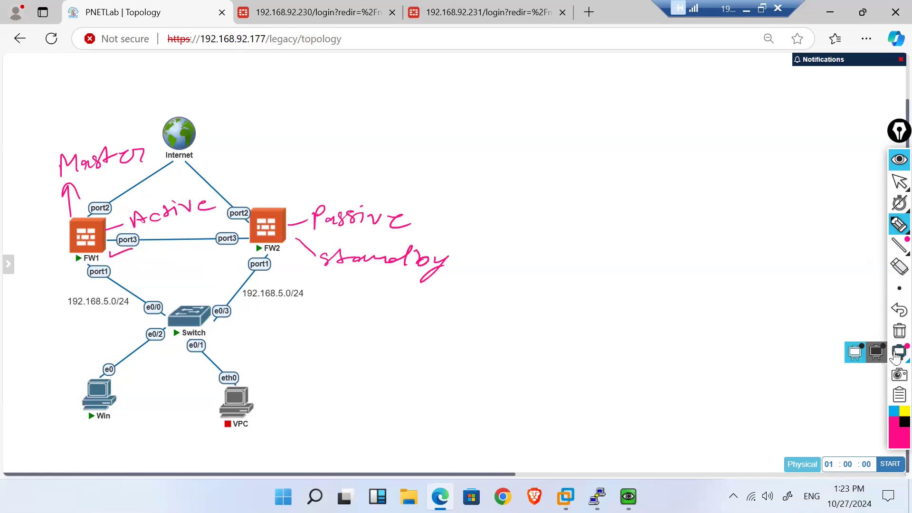
click(897, 333)
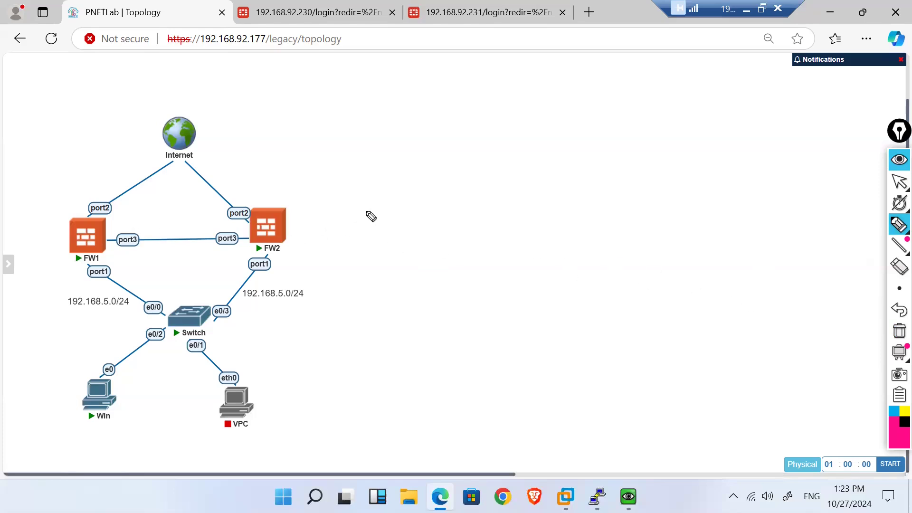
drag(115, 214, 144, 209)
drag(86, 282, 114, 284)
mouse_move(167, 312)
mouse_down()
mouse_move(167, 324)
mouse_move(167, 313)
mouse_move(212, 308)
mouse_move(167, 325)
mouse_up()
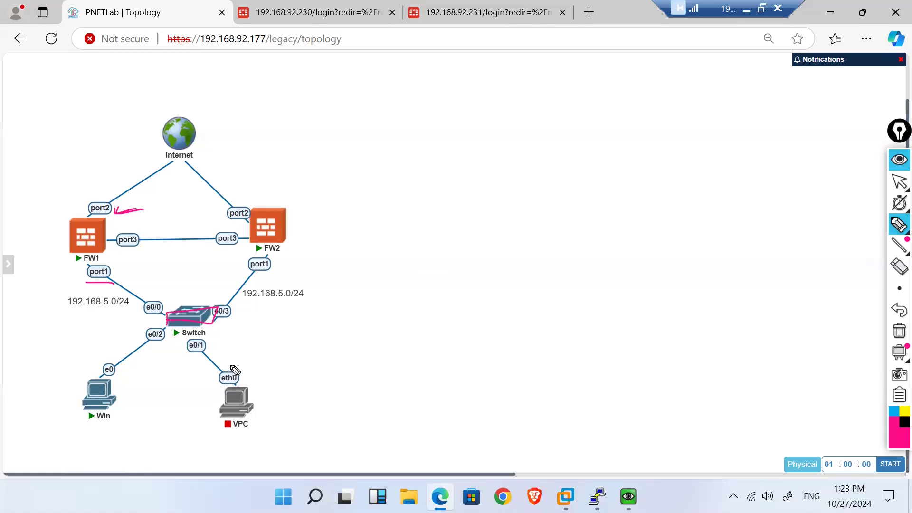
drag(147, 244, 216, 245)
drag(269, 273, 286, 276)
drag(237, 200, 271, 194)
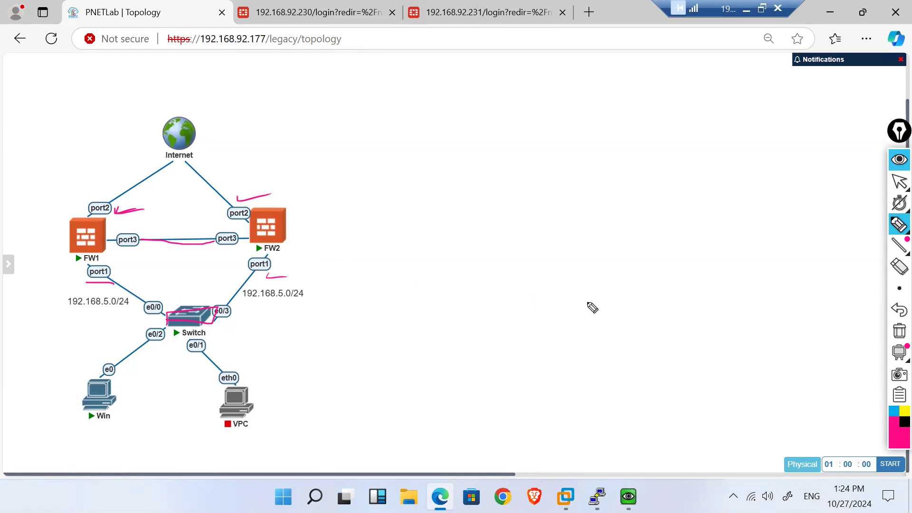
click(893, 335)
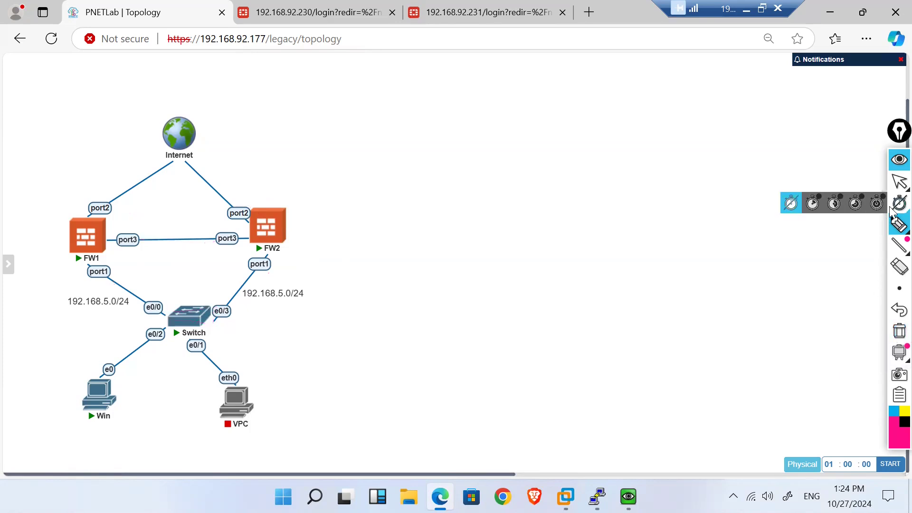
Step: Draw a trial stroke beside FW1, erase it, and exit drawing mode
mouse_move(895, 230)
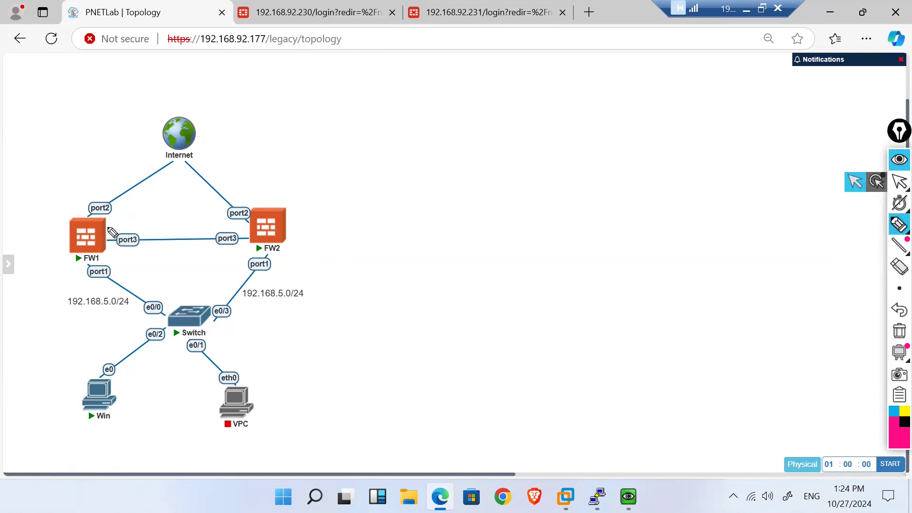
drag(111, 228, 140, 220)
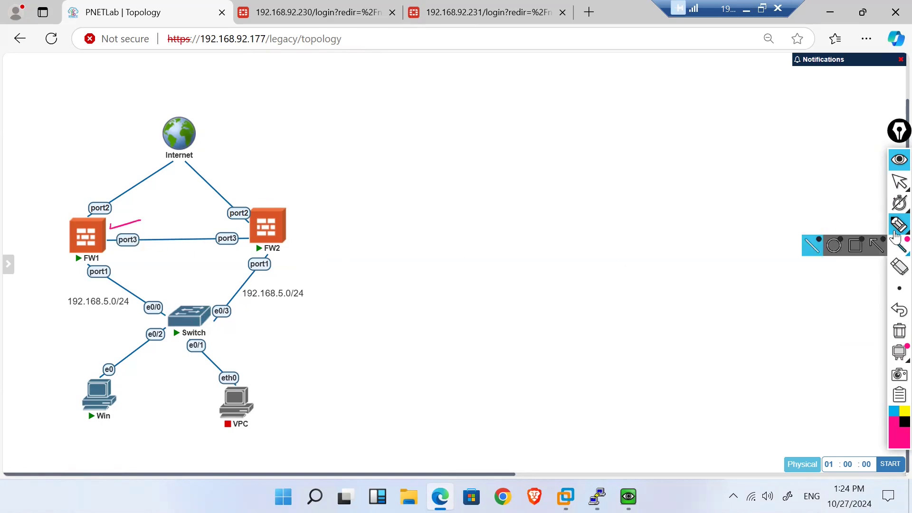
mouse_move(895, 351)
click(899, 331)
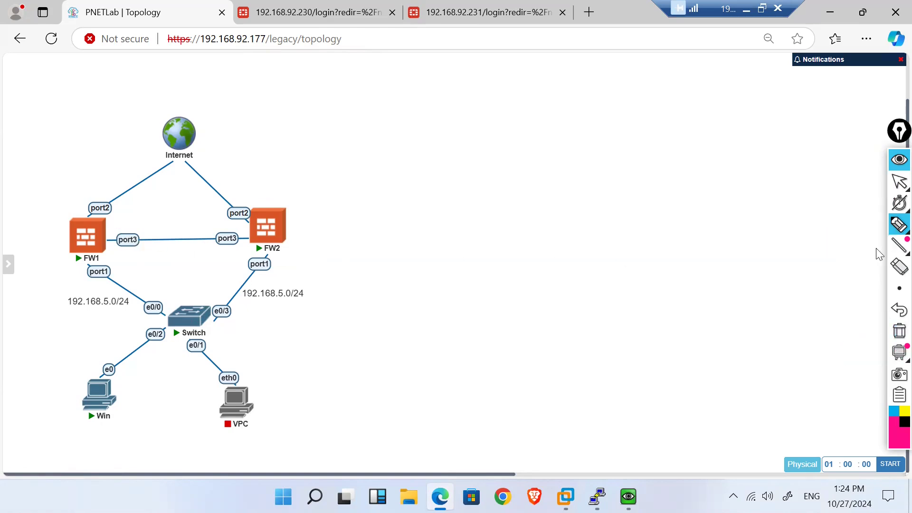
click(896, 188)
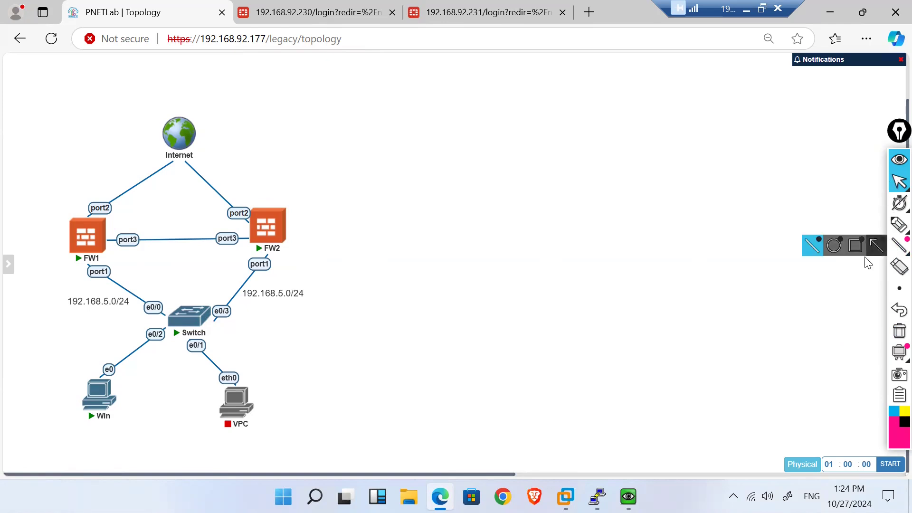
Step: With the plain freehand pen, tick FW2 and then FW1 on the diagram
click(899, 225)
click(833, 230)
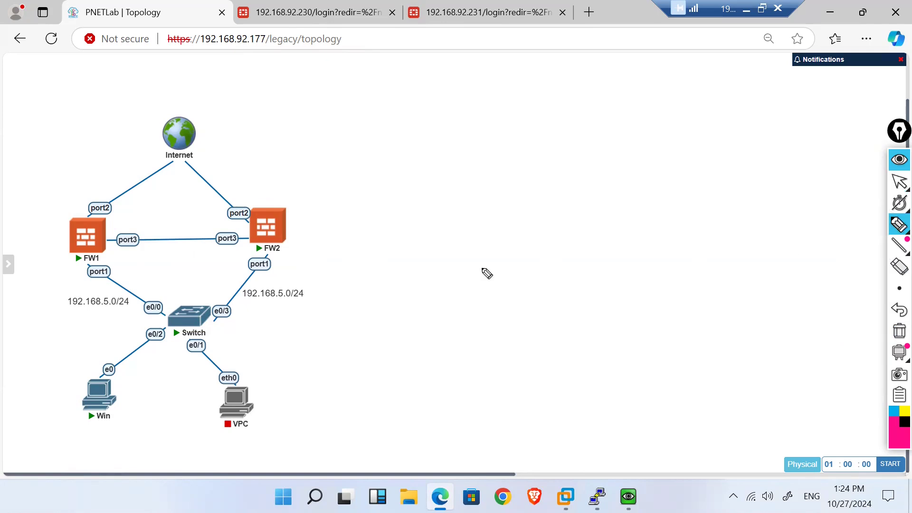
drag(288, 227, 313, 220)
drag(106, 229, 131, 222)
Step: Extend the FW1 tick and write an underlined 'License Activate' note beside FW2
drag(107, 229, 136, 220)
mouse_move(288, 226)
mouse_down()
mouse_move(322, 212)
mouse_move(356, 229)
mouse_move(482, 203)
mouse_move(520, 207)
mouse_up()
drag(547, 203, 568, 210)
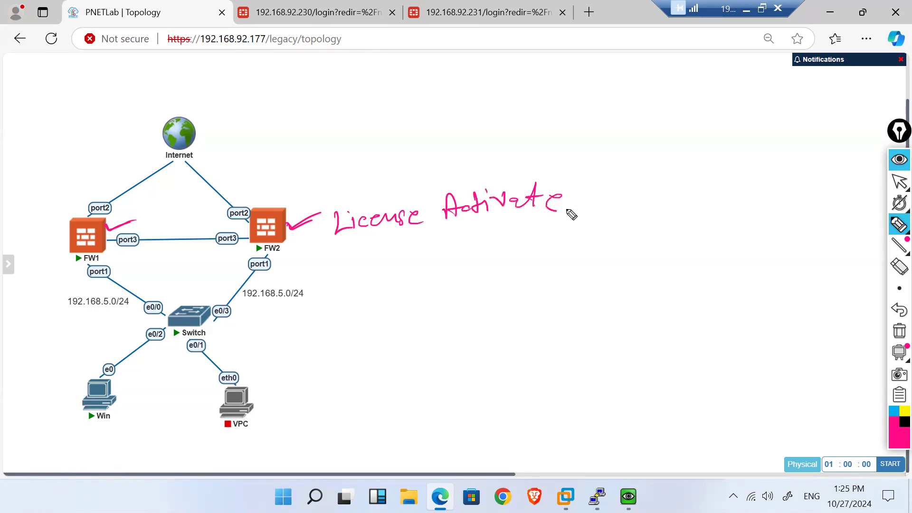
drag(348, 244, 532, 211)
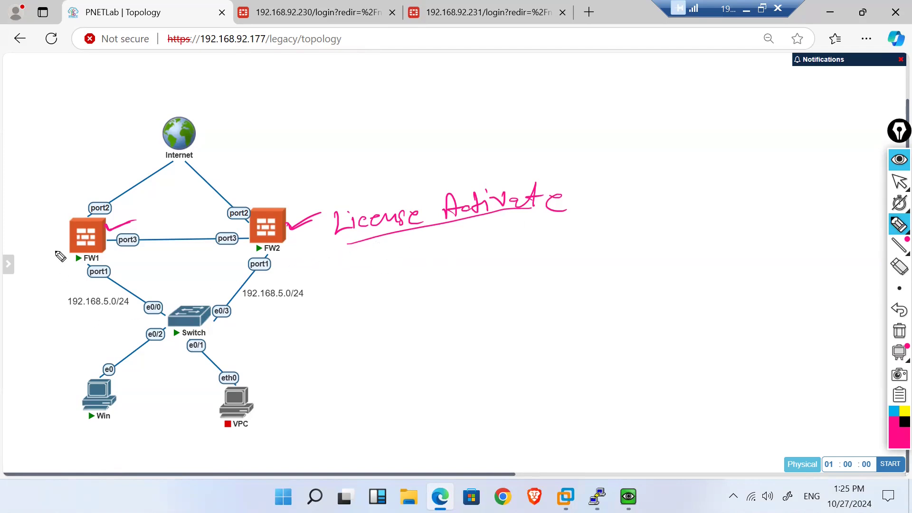
Step: Add a check by FW1, a cross and arrow at FW2, then clear all notes and exit drawing
drag(49, 241, 64, 236)
drag(291, 234, 300, 246)
drag(300, 235, 290, 246)
mouse_move(274, 208)
mouse_down()
mouse_move(287, 187)
mouse_move(294, 198)
mouse_up()
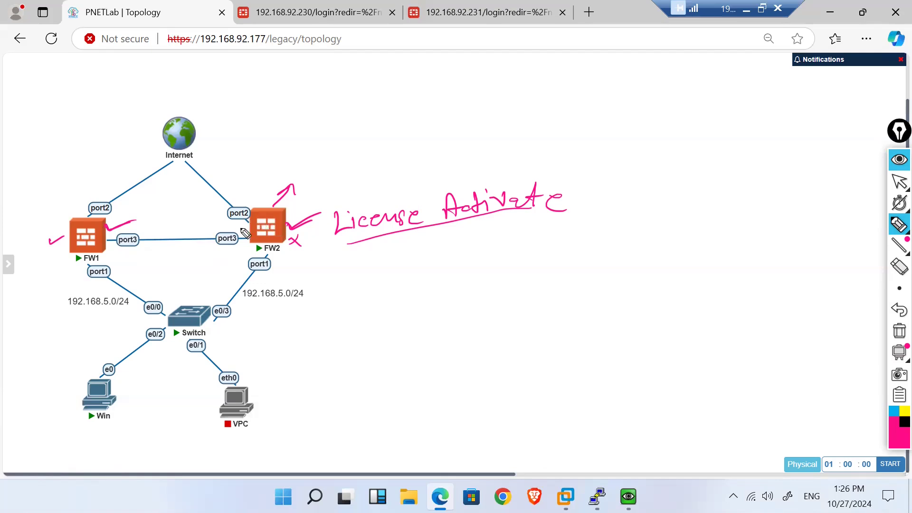
click(896, 333)
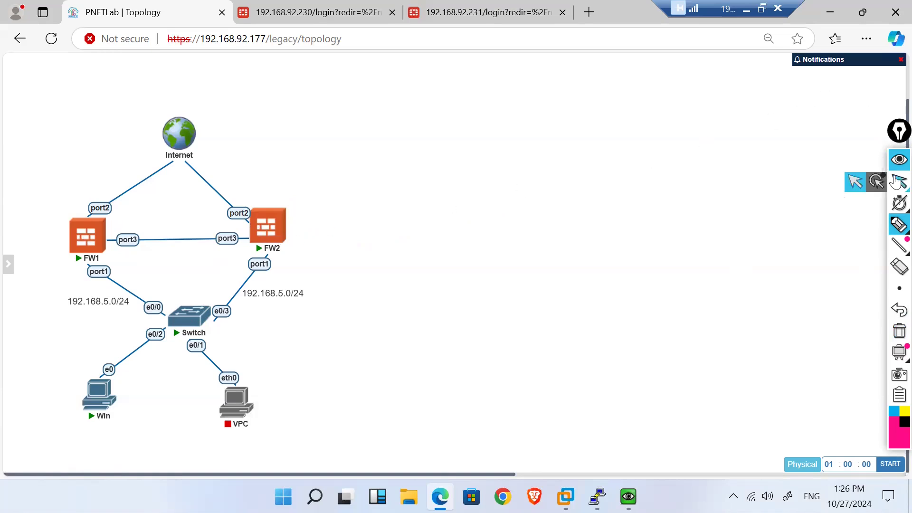
click(896, 185)
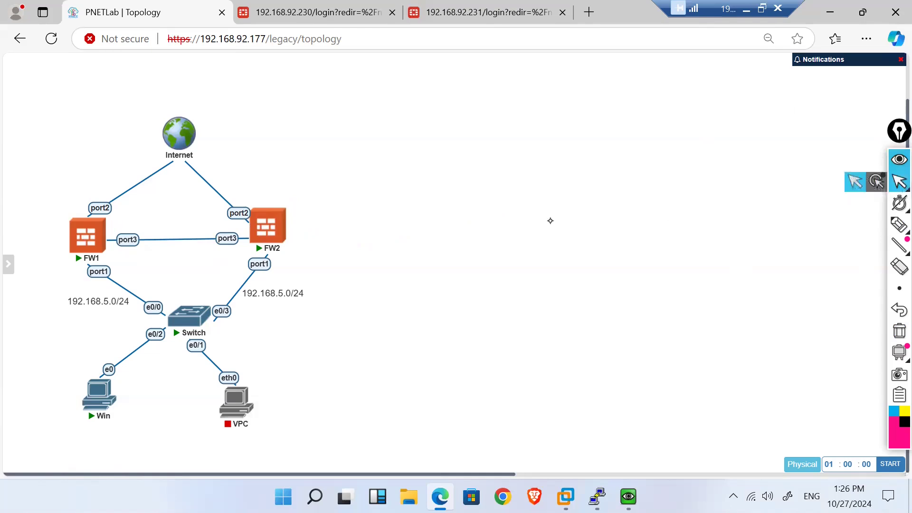
Step: Sign in to the 192.168.92.230 FortiGate as admin
click(314, 10)
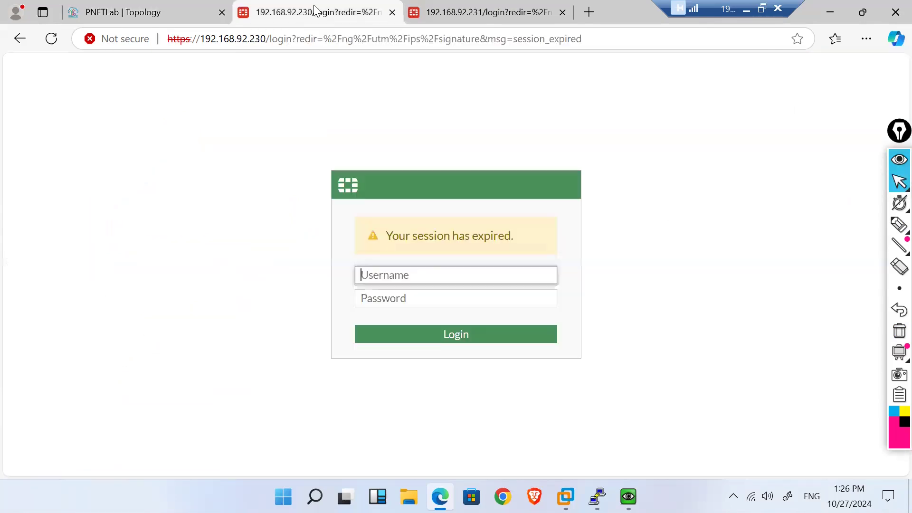
text(admin)
key(Tab)
text(admin)
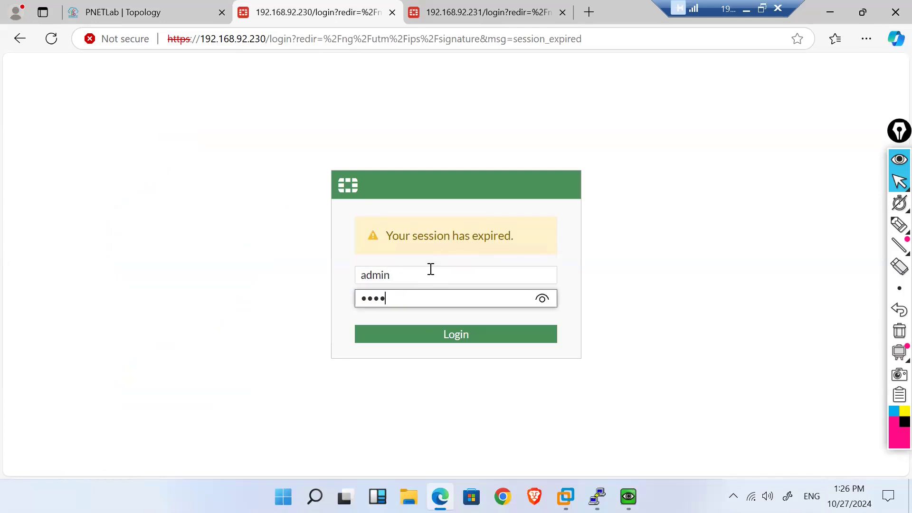
key(Return)
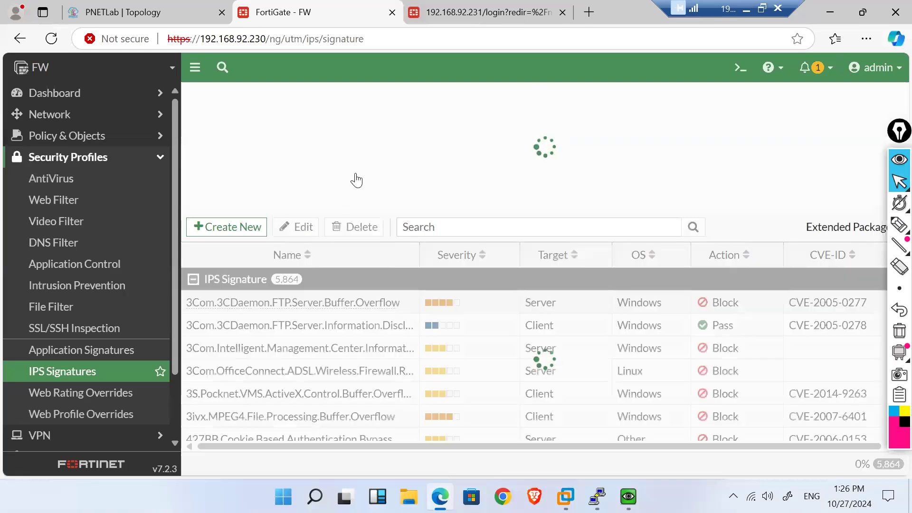
Step: View Dashboard > Status on 192.168.92.230, then switch to the 192.168.92.231 tab
click(82, 94)
click(80, 116)
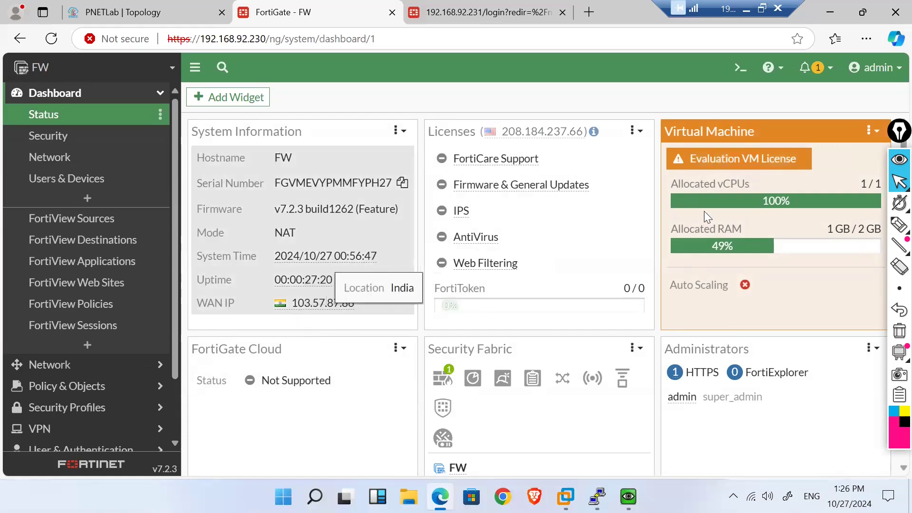
mouse_move(702, 170)
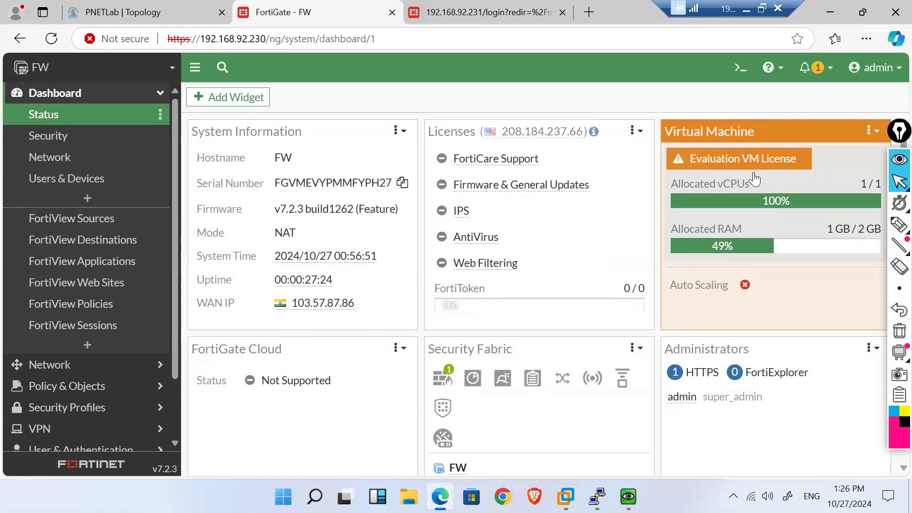
click(489, 13)
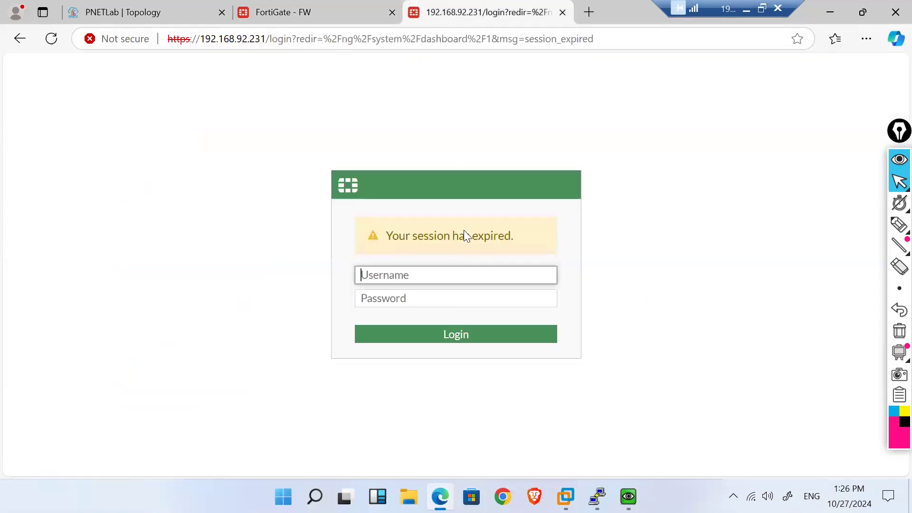
Step: Log in to 192.168.92.231 as admin with the password and skip the initial setup
text(admin)
key(Tab)
text(•••••)
key(Return)
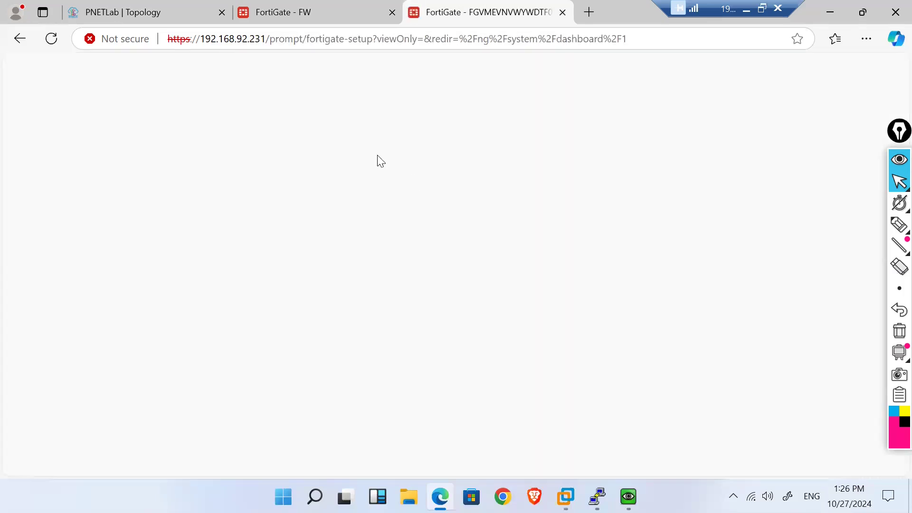
click(505, 339)
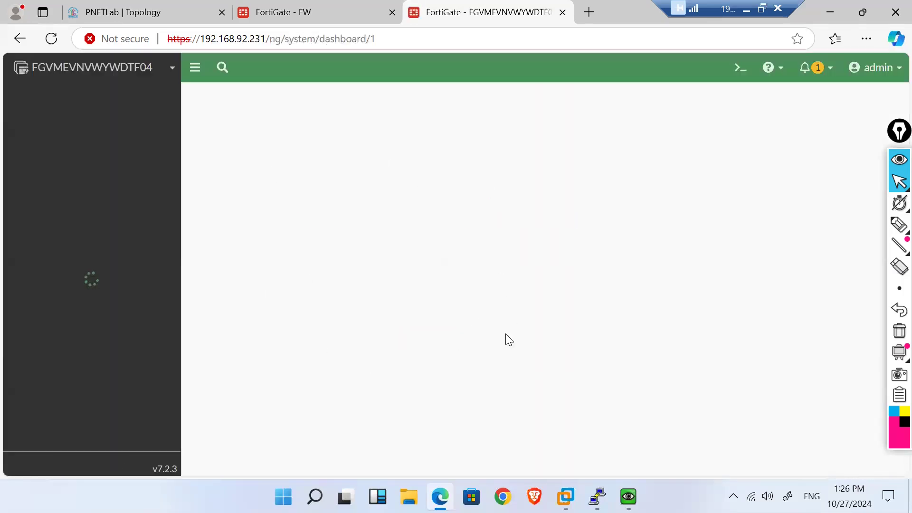
Step: Compare the FW dashboard with the second unit's Status dashboard, ending on 192.168.92.231
click(297, 7)
click(453, 8)
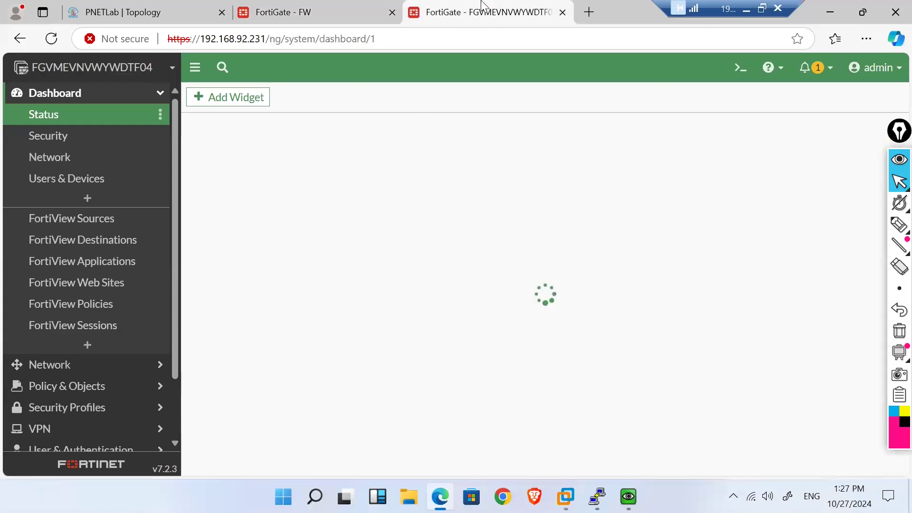
mouse_move(354, 6)
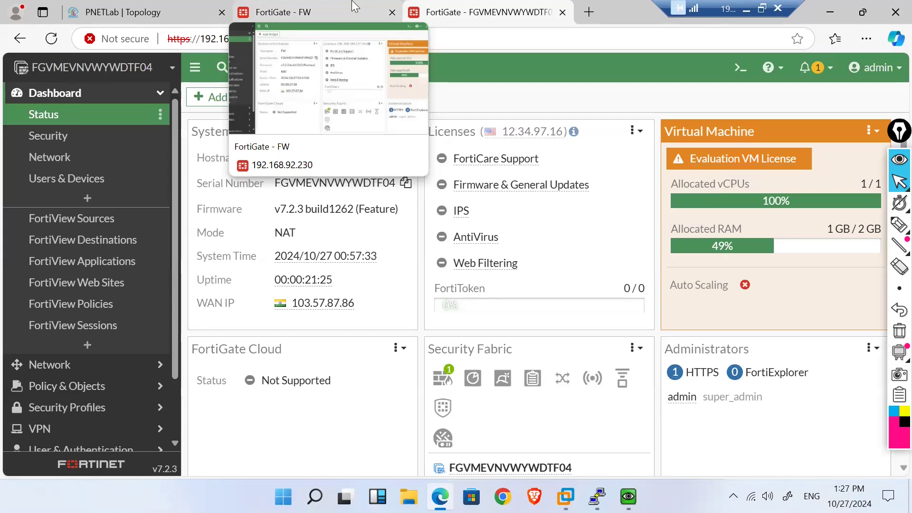
click(329, 6)
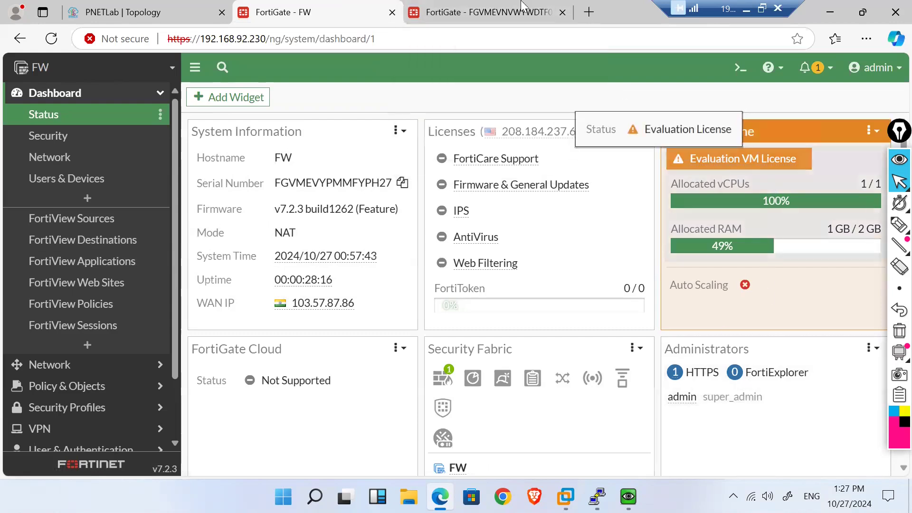
click(480, 12)
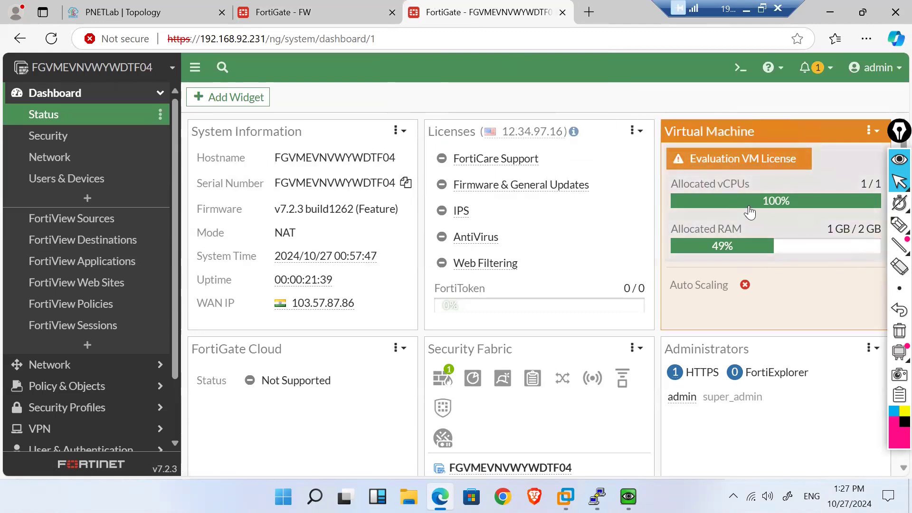
Step: Open Network > Interfaces on the FW firewall, then bring up the Win client's QEMU window
click(272, 9)
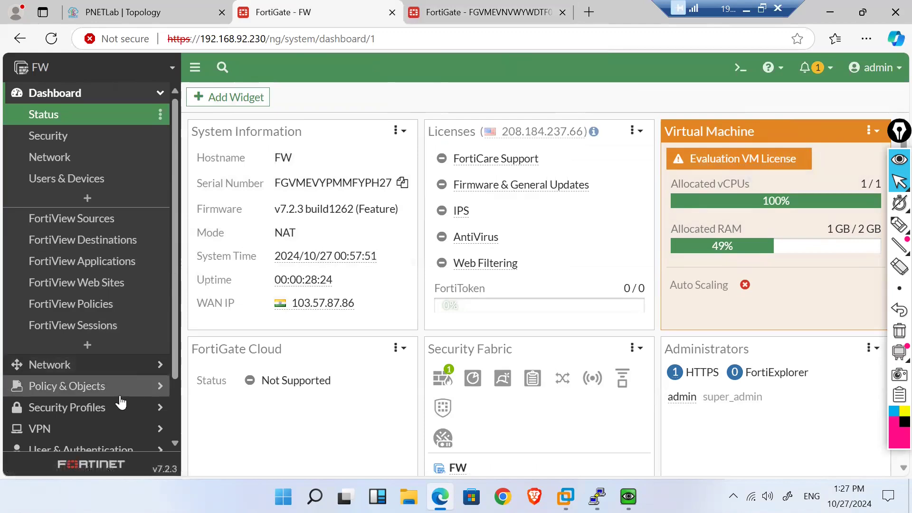
scroll(122, 402, down, 2)
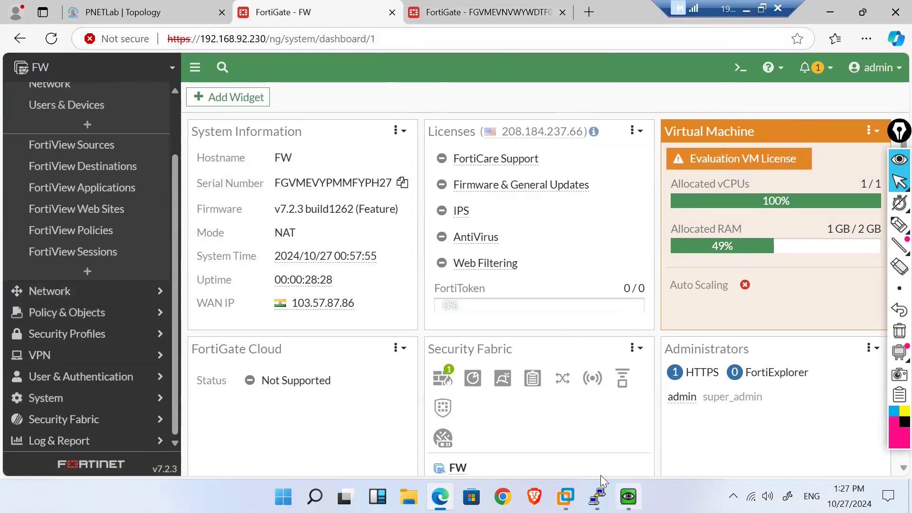
click(88, 301)
scroll(56, 115, up, 2)
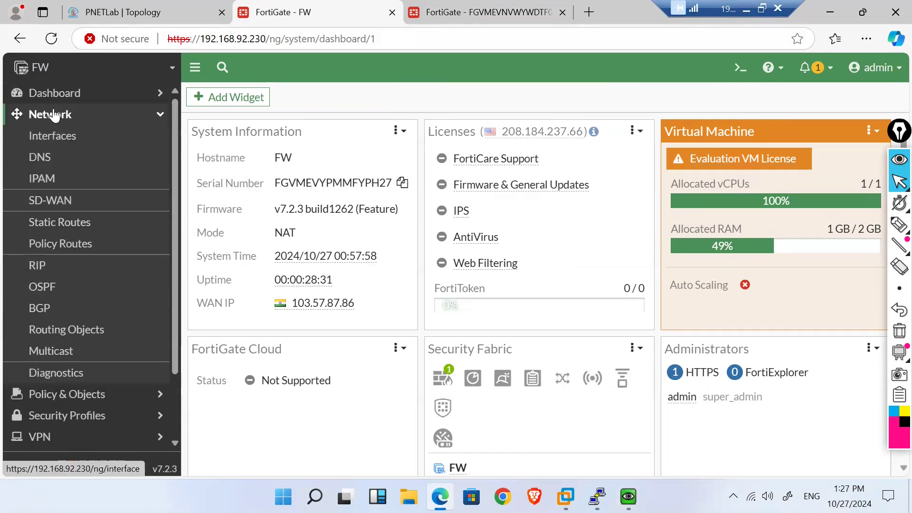
click(73, 137)
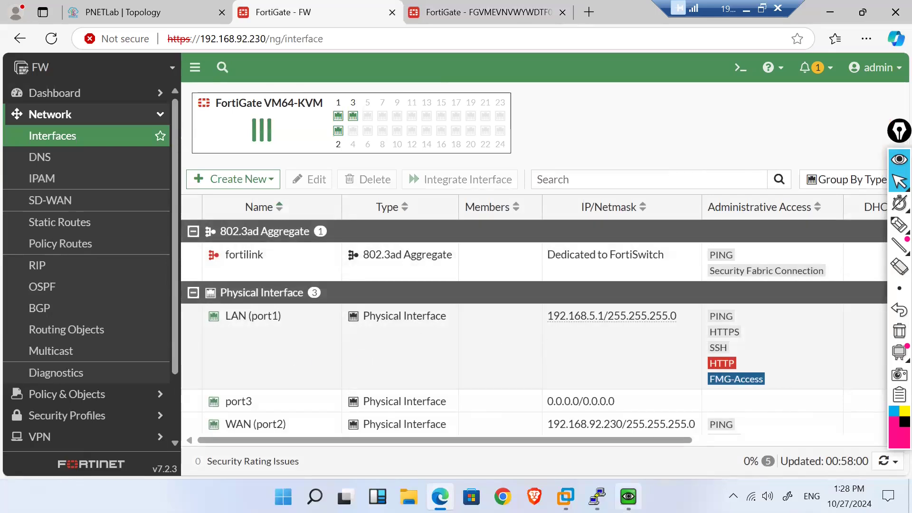
click(628, 496)
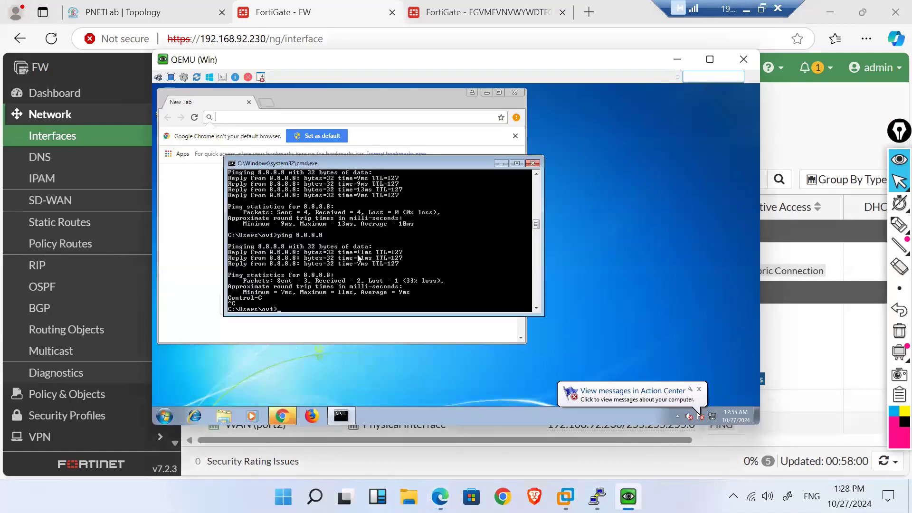
text(ipconfig)
key(Return)
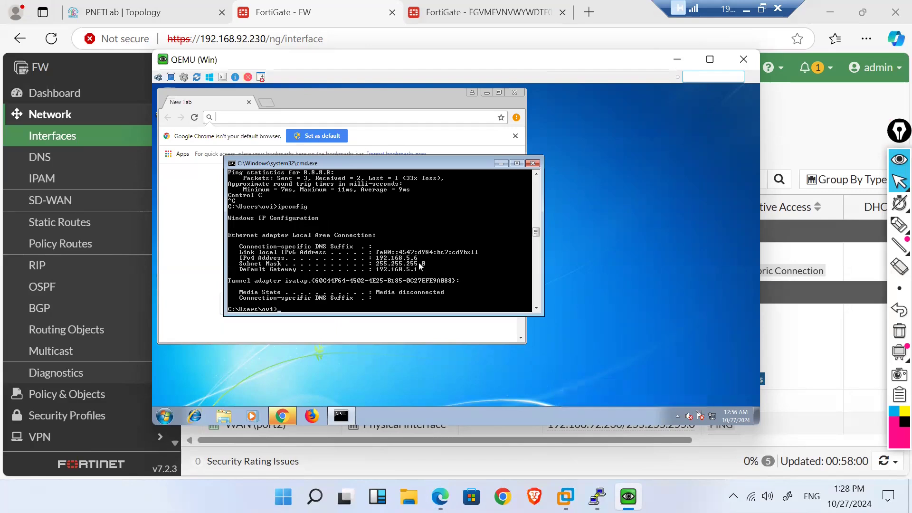
text(ping www.google.com)
key(Return)
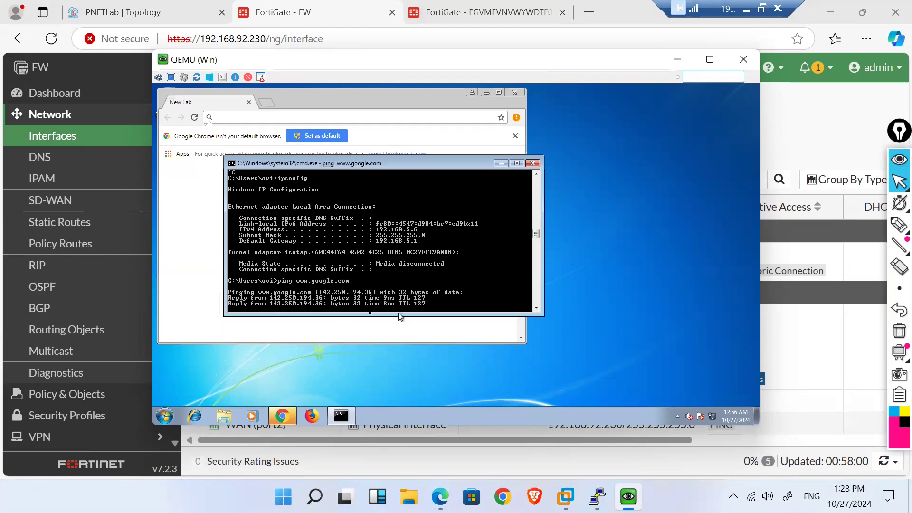
key(ctrl+c)
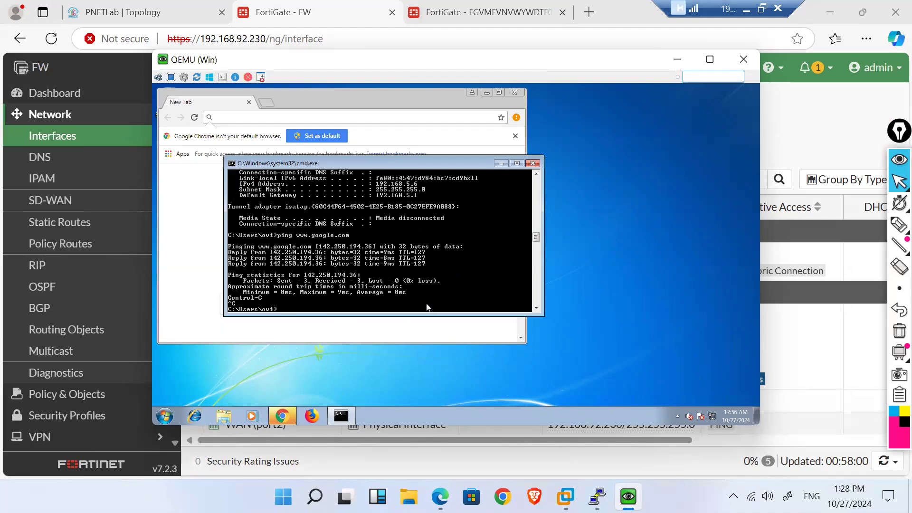
click(676, 60)
Step: Open System > HA on FW and choose Active-Passive from the Mode dropdown
scroll(108, 322, down, 2)
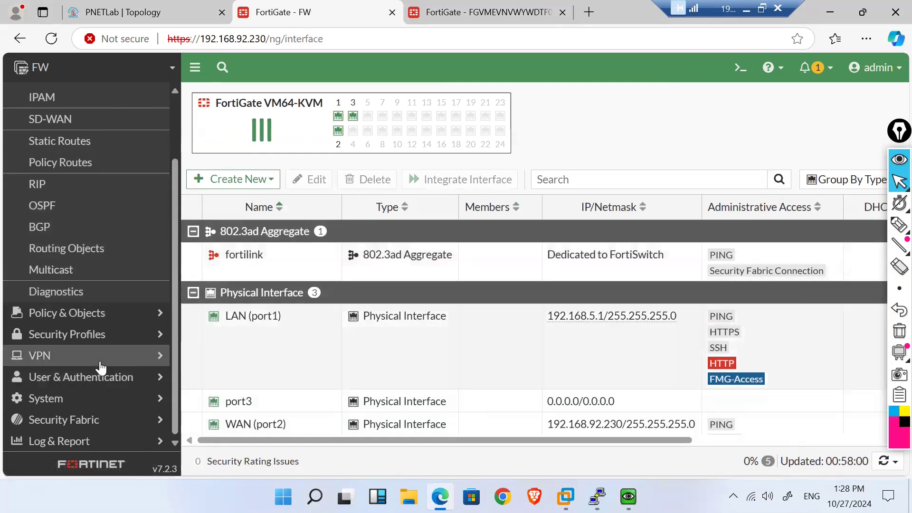
click(97, 408)
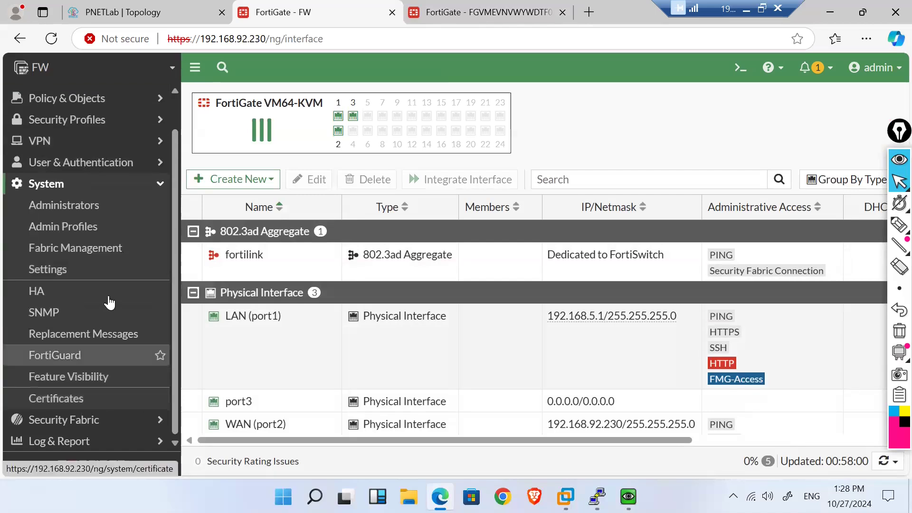
click(30, 297)
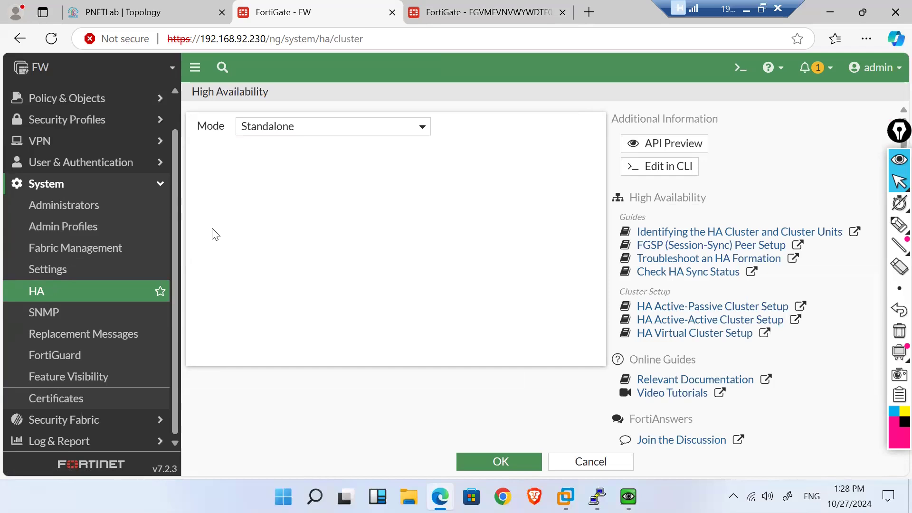
click(281, 129)
click(281, 129)
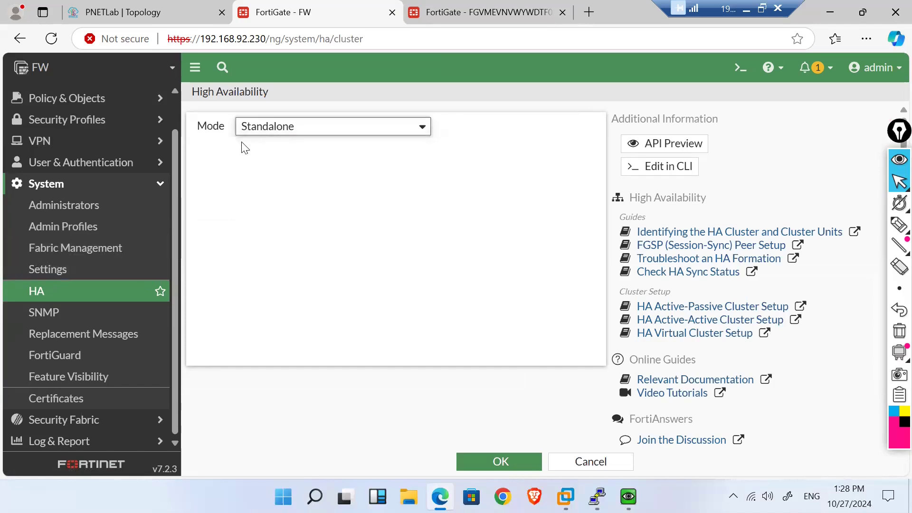
click(290, 132)
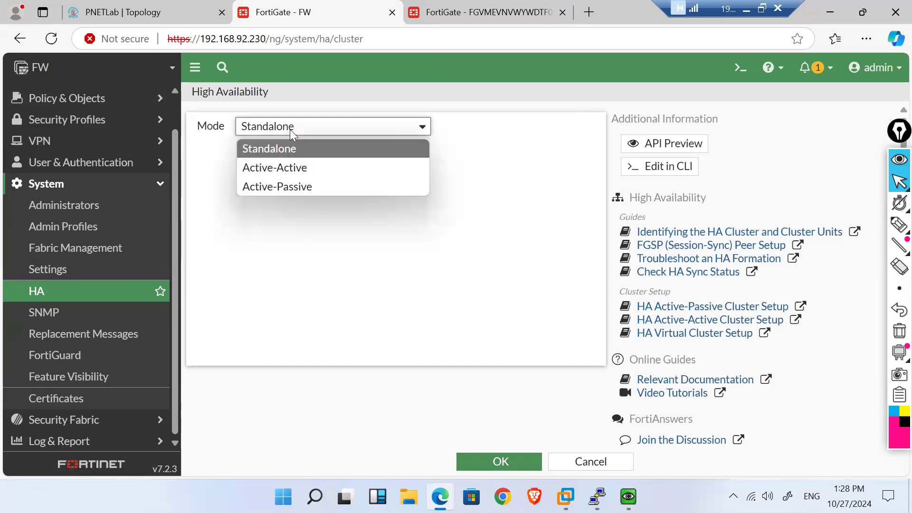
click(305, 187)
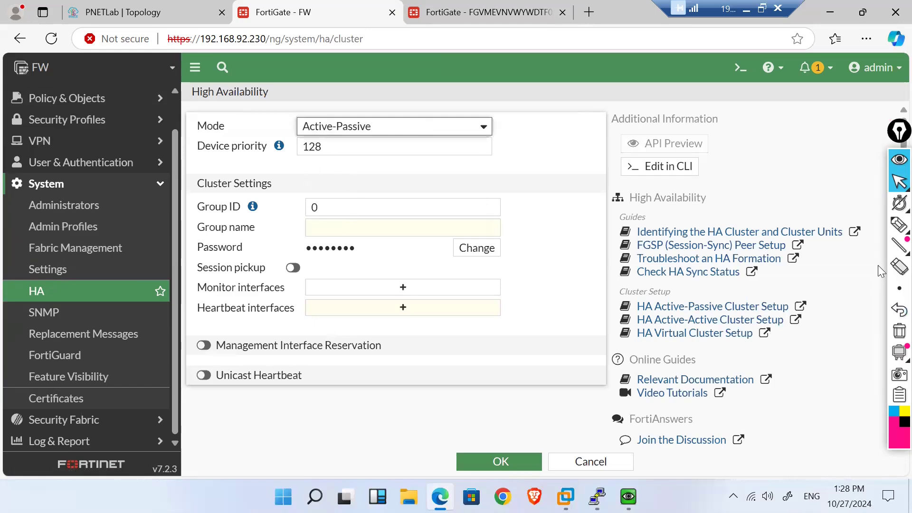
click(896, 229)
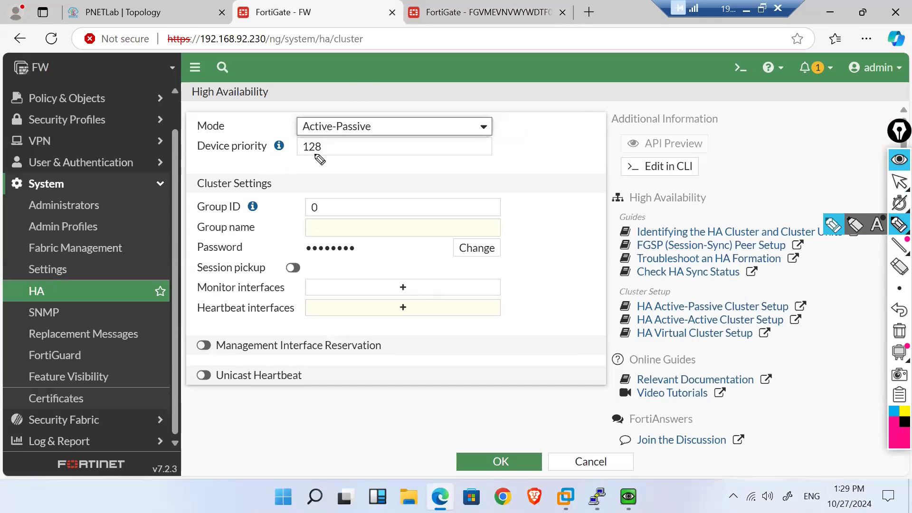
drag(310, 159, 338, 155)
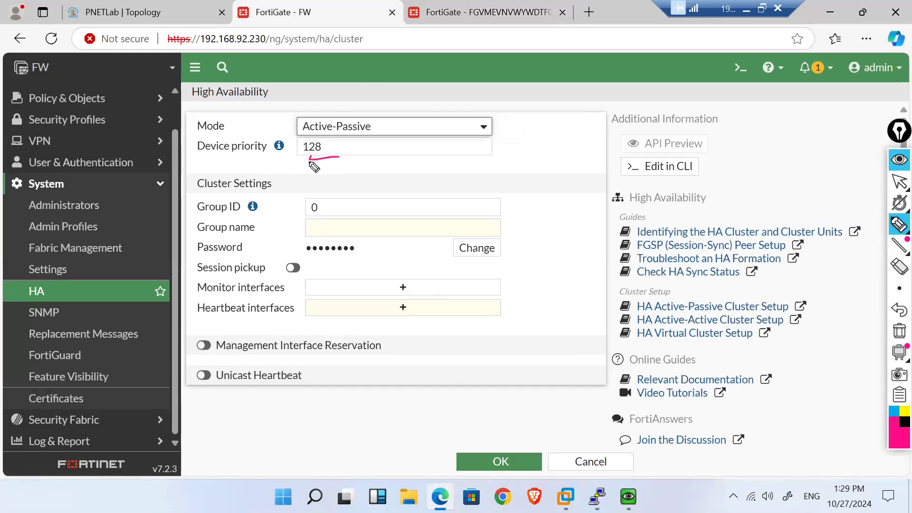
drag(324, 151, 339, 152)
mouse_move(407, 152)
mouse_down()
mouse_move(451, 153)
mouse_move(406, 153)
mouse_up()
mouse_move(485, 169)
mouse_down()
mouse_move(484, 154)
mouse_move(532, 167)
mouse_move(485, 171)
mouse_up()
mouse_move(413, 143)
mouse_down()
mouse_move(417, 153)
mouse_move(453, 153)
mouse_up()
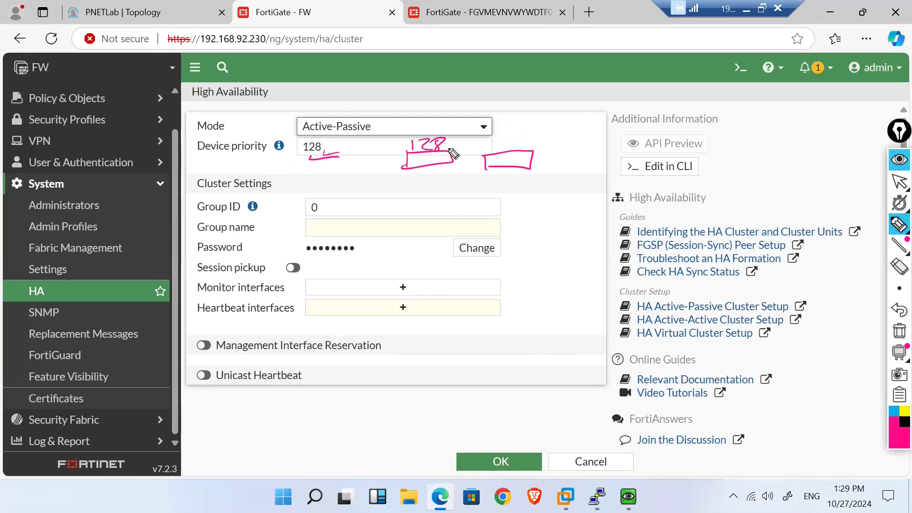
mouse_move(512, 137)
mouse_down()
mouse_move(511, 151)
mouse_move(539, 139)
mouse_up()
mouse_move(308, 200)
mouse_down()
mouse_move(326, 197)
mouse_move(309, 200)
mouse_up()
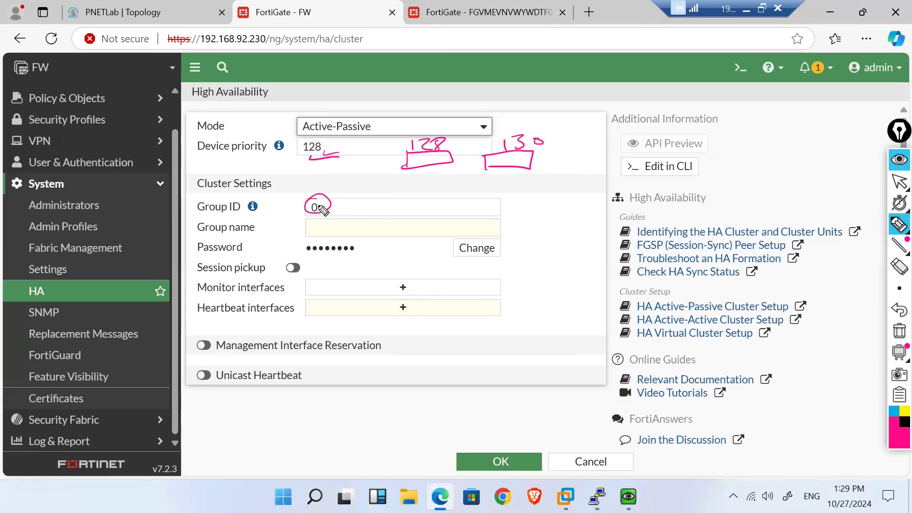
drag(304, 230, 341, 227)
click(306, 248)
drag(307, 251, 353, 254)
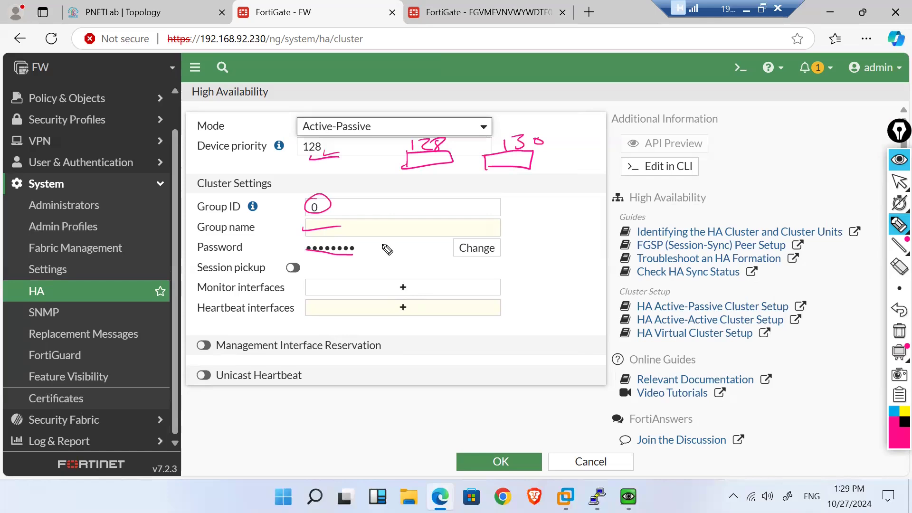
drag(402, 288, 432, 288)
click(389, 304)
mouse_move(390, 317)
mouse_down()
mouse_move(422, 301)
mouse_move(381, 314)
mouse_up()
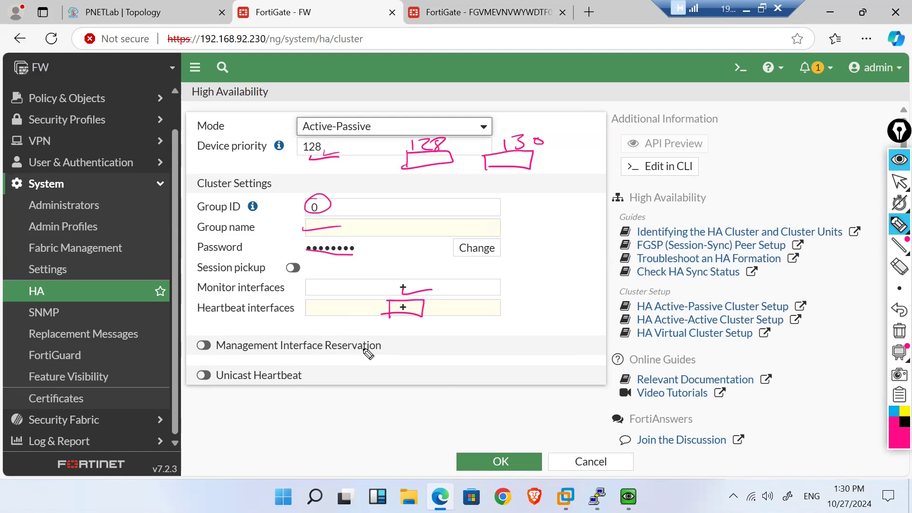
click(898, 333)
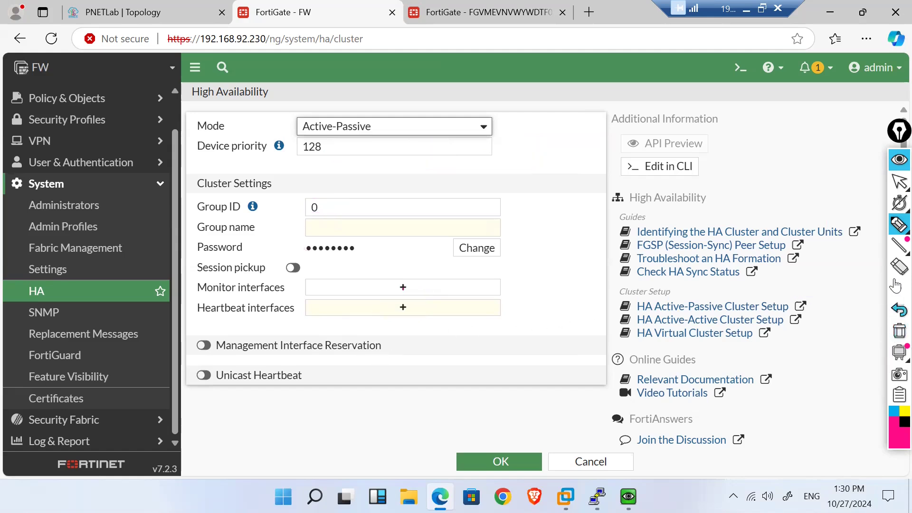
Step: Set the HA Group ID to 10 and the group name to 'abc'
click(895, 183)
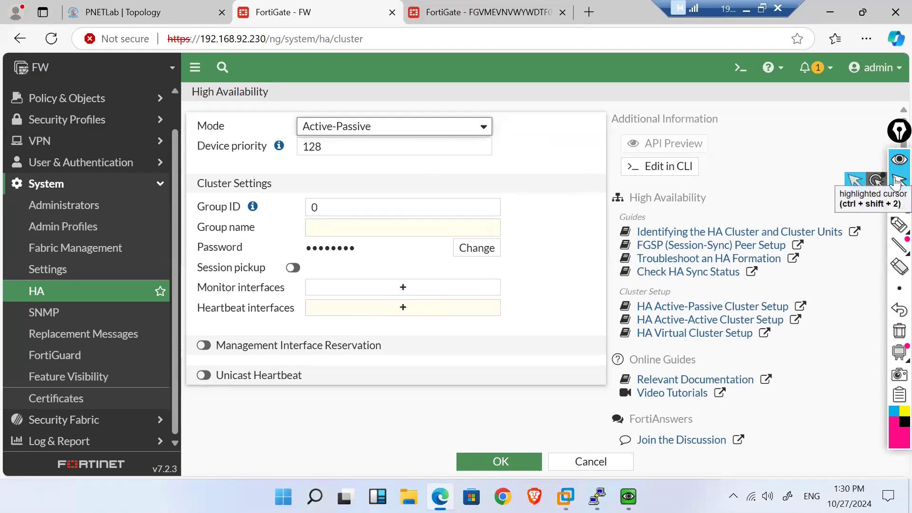
click(370, 205)
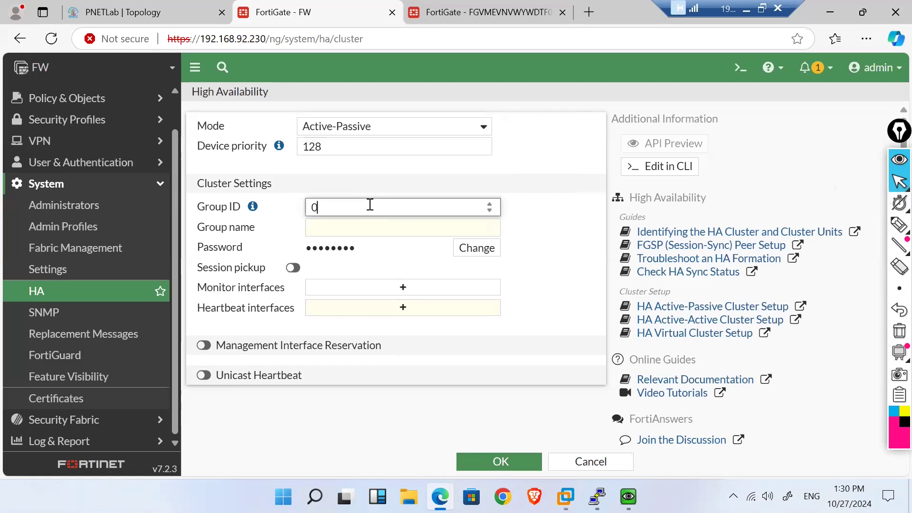
key(BackSpace)
text(10)
click(345, 224)
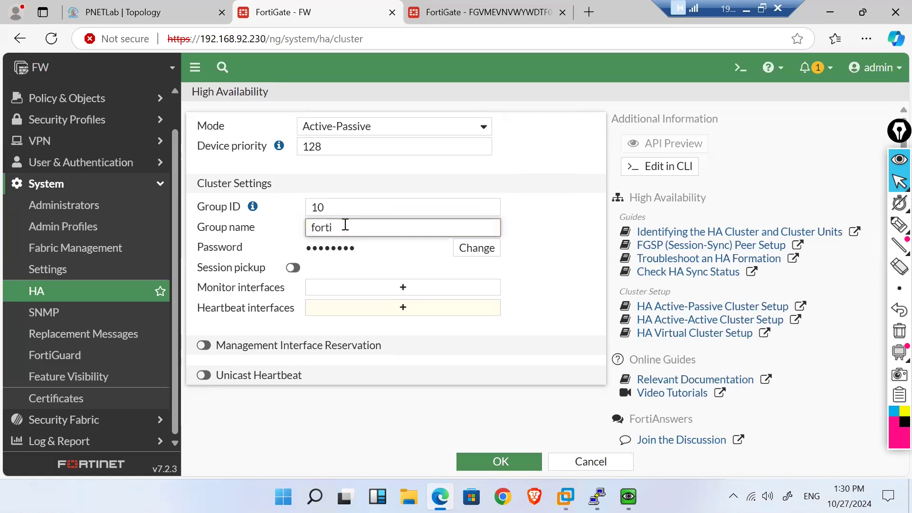
key(BackSpace)
key(BackSpace)
key(BackSpace)
key(BackSpace)
key(BackSpace)
key(BackSpace)
key(BackSpace)
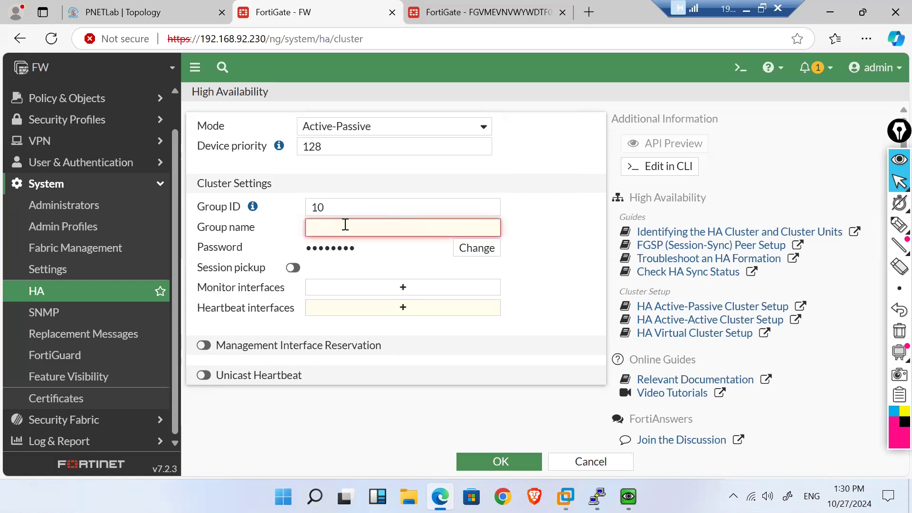
text(abc)
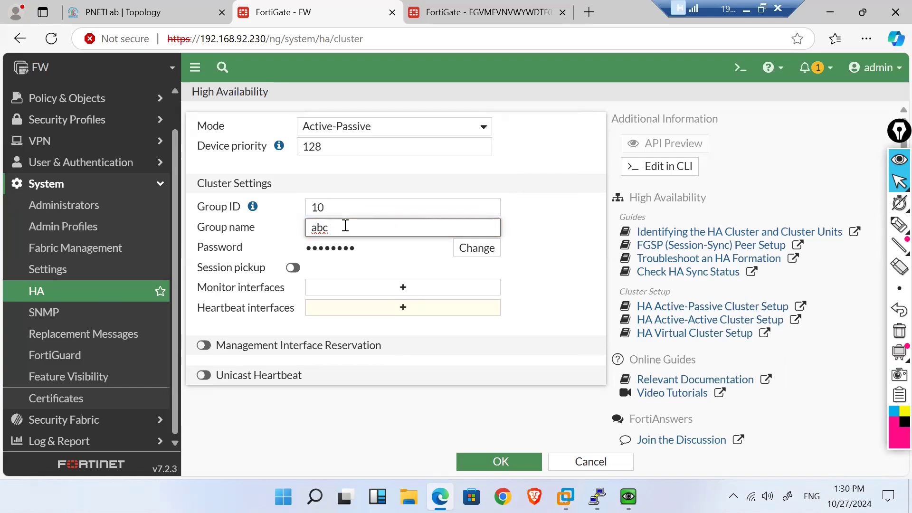
Step: Enter a new cluster password, leave session pickup off, and open the Monitor interfaces list
click(472, 255)
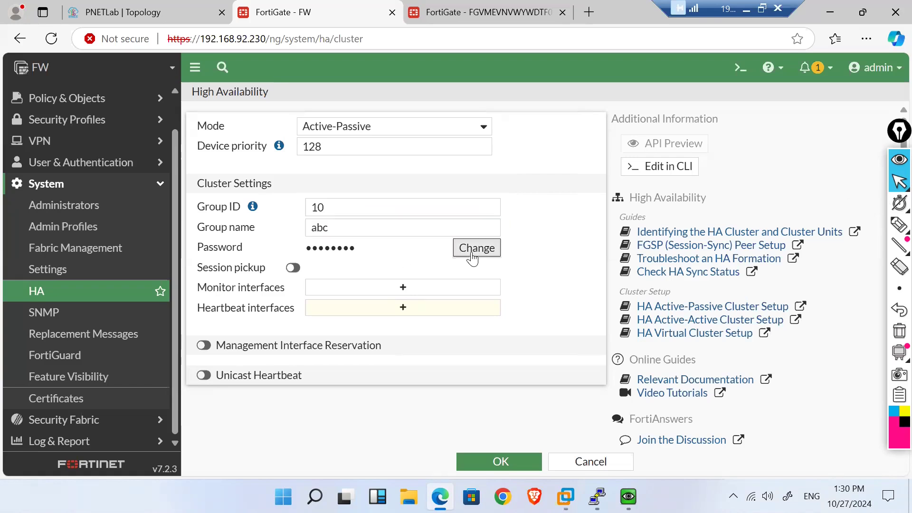
click(385, 250)
text(f)
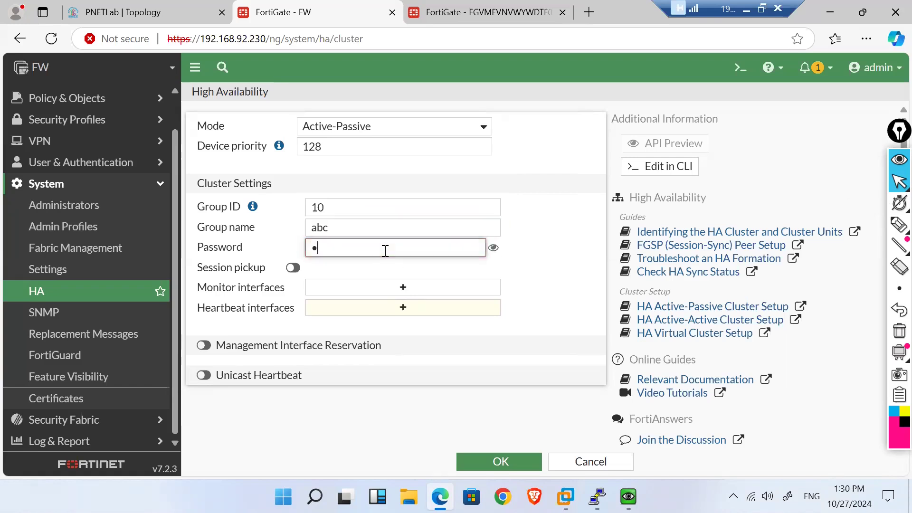
text(or)
click(356, 266)
click(293, 268)
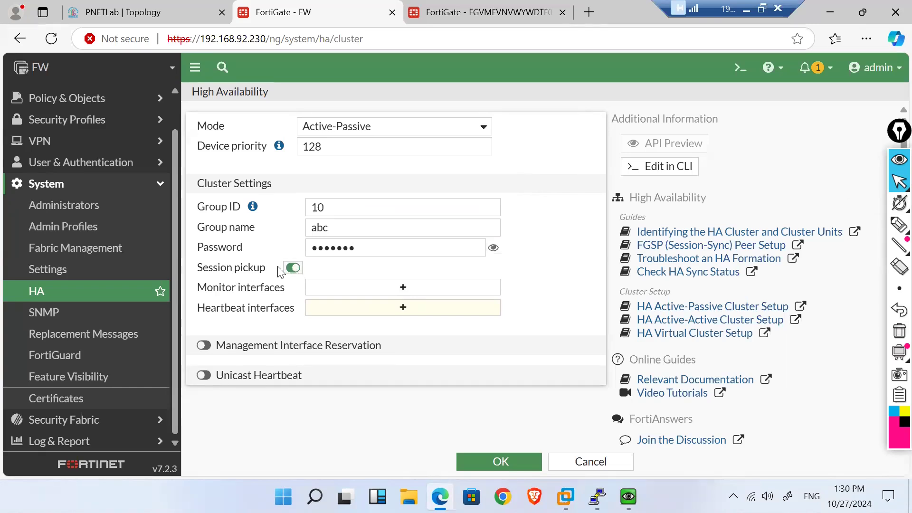
click(295, 268)
click(398, 295)
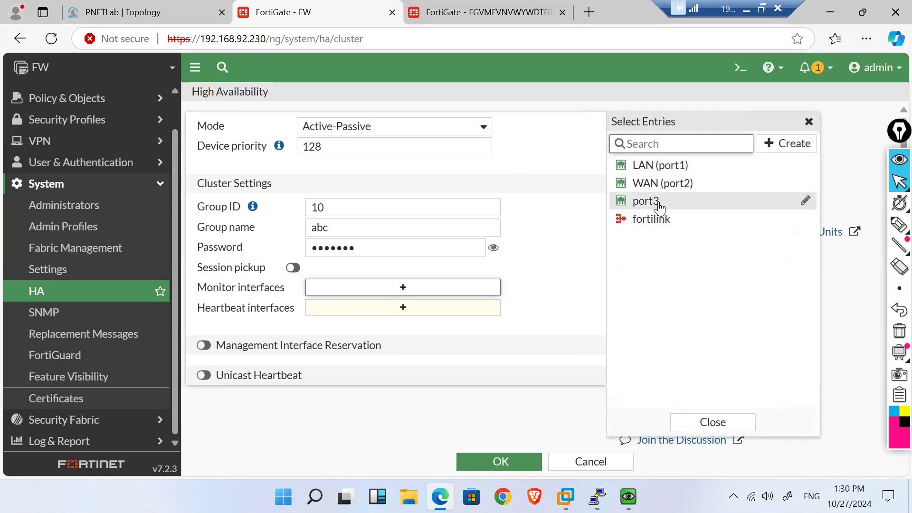
Step: After checking the topology, monitor LAN (port1) and WAN (port2) and make port3 the heartbeat
click(87, 5)
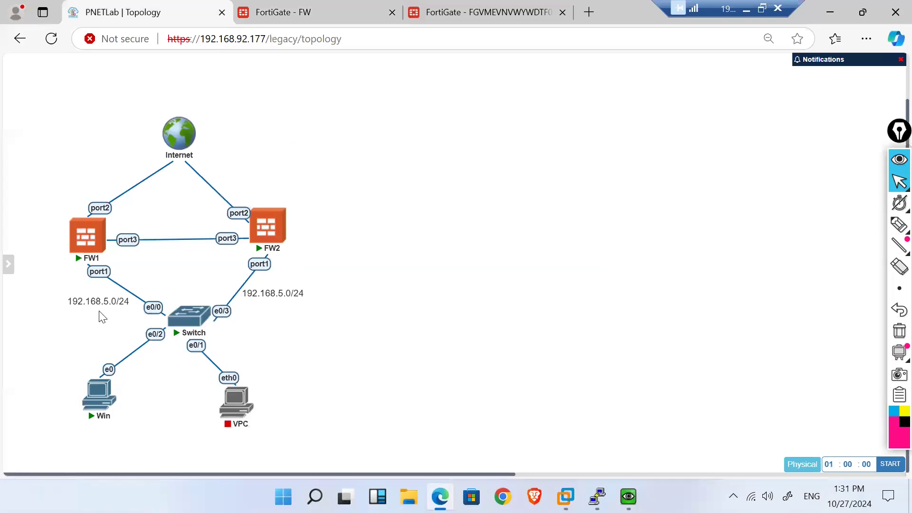
click(323, 6)
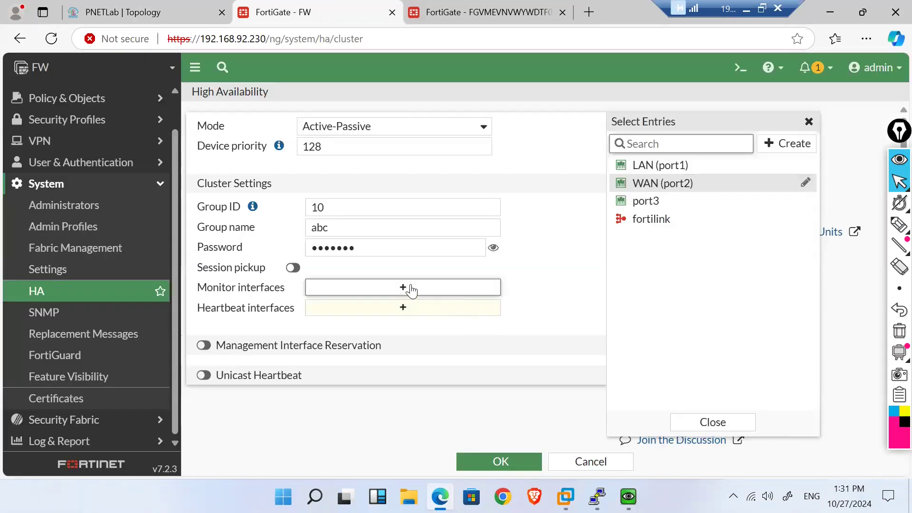
click(671, 178)
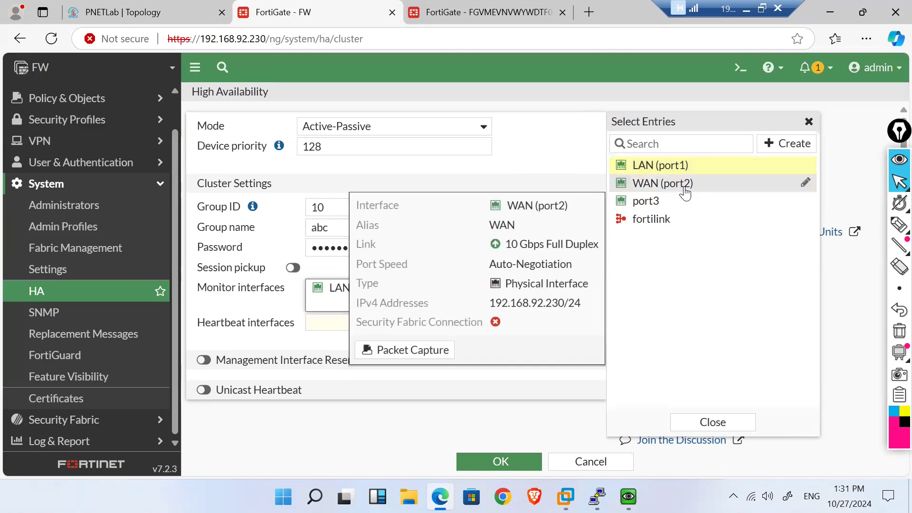
click(685, 191)
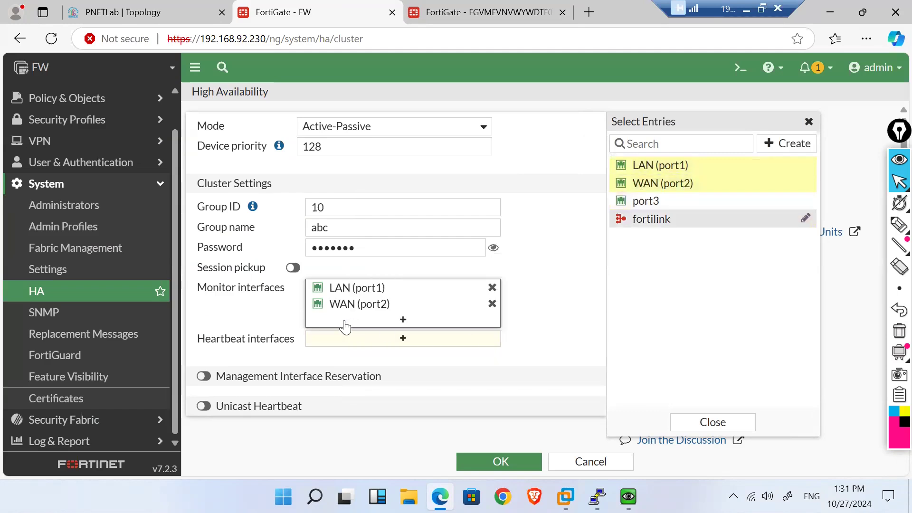
click(402, 343)
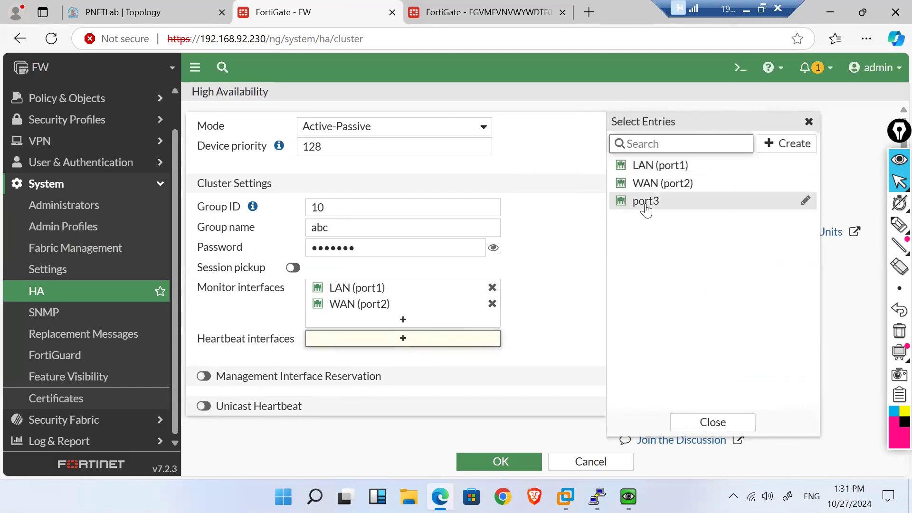
click(647, 207)
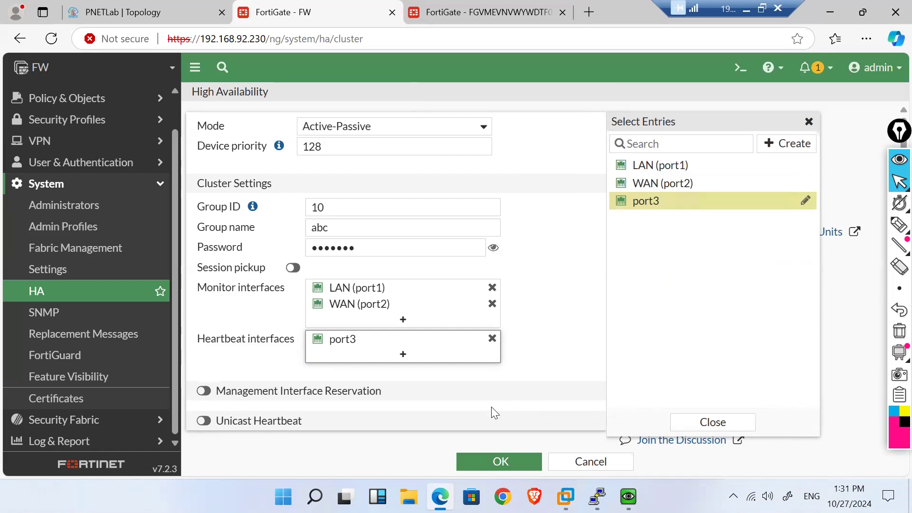
scroll(462, 424, down, 1)
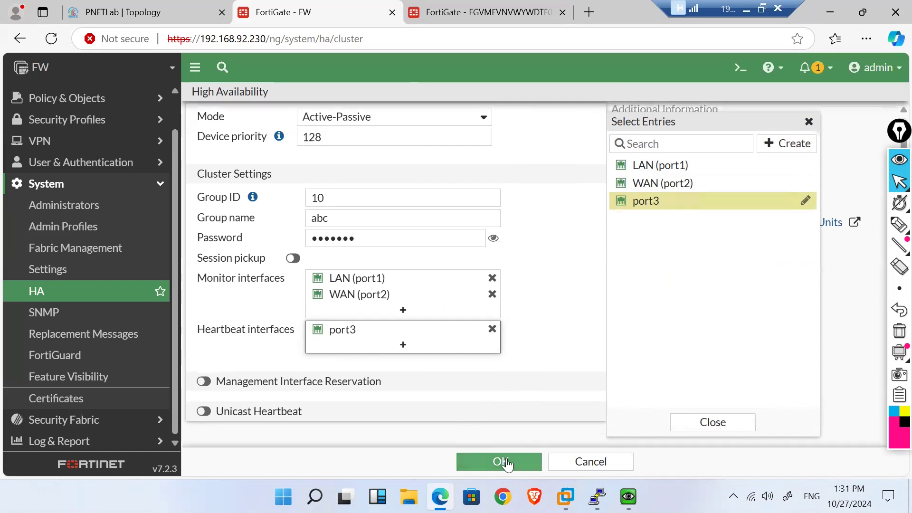
Step: Try reserving port3 as the management interface, then turn reservation back off and apply the HA settings
click(203, 381)
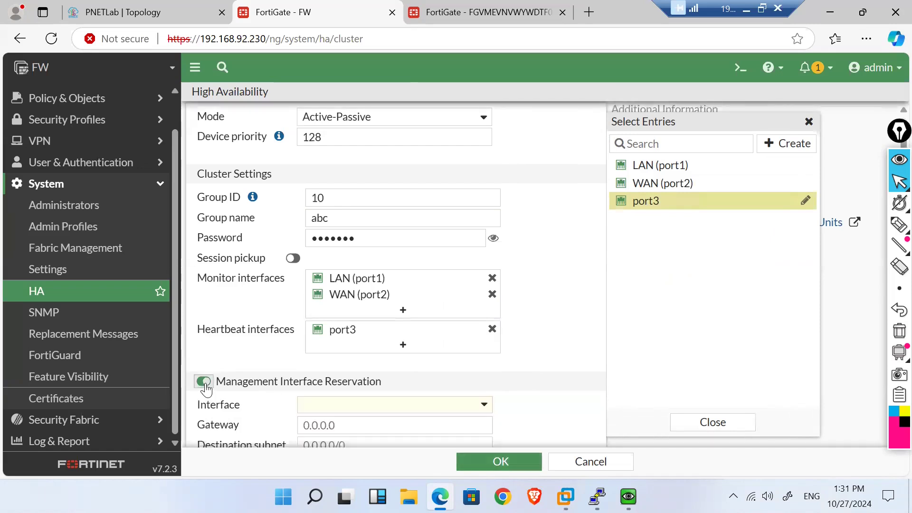
scroll(283, 374, down, 2)
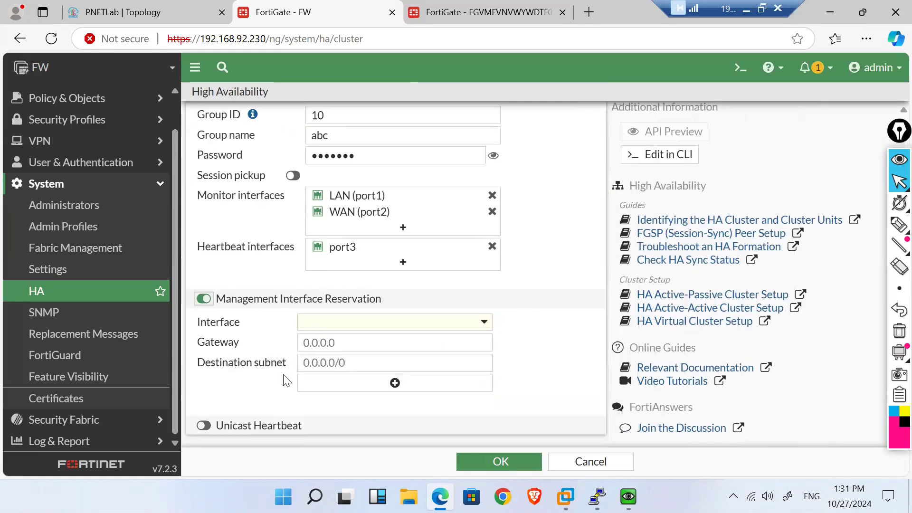
click(378, 325)
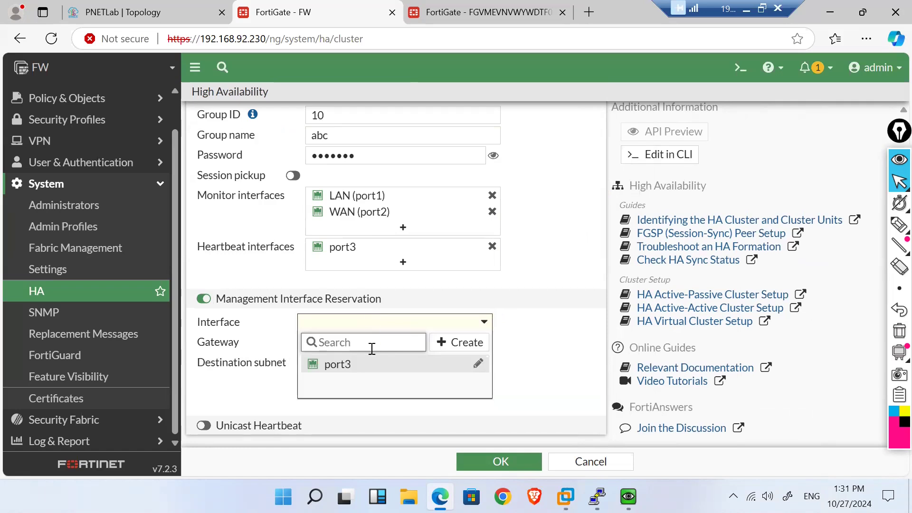
click(345, 364)
click(324, 345)
click(333, 365)
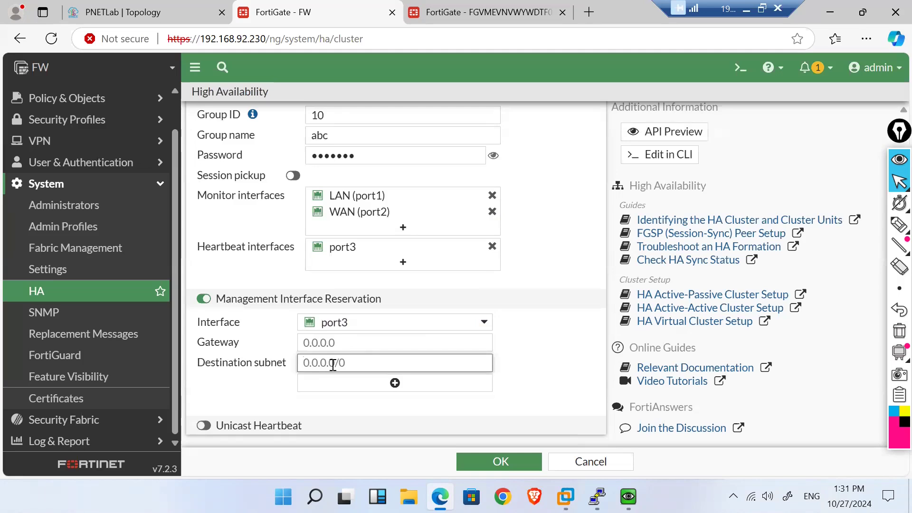
click(201, 300)
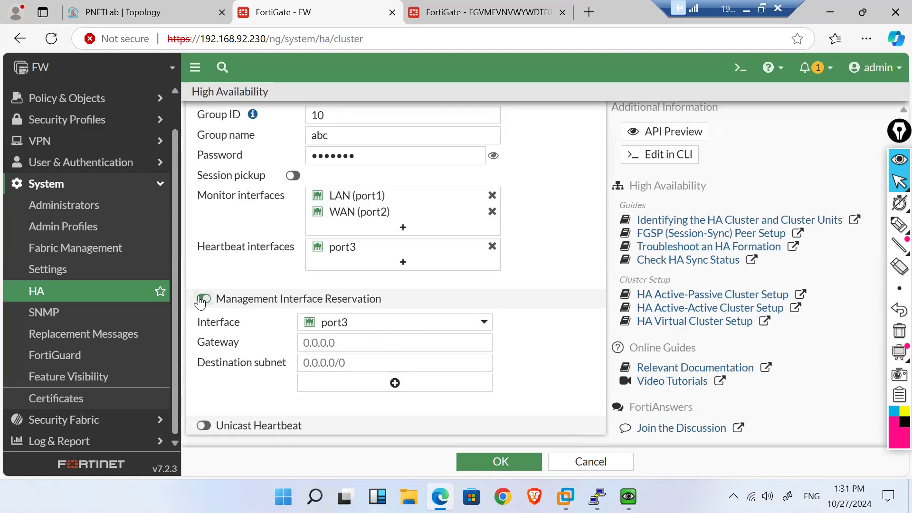
click(201, 300)
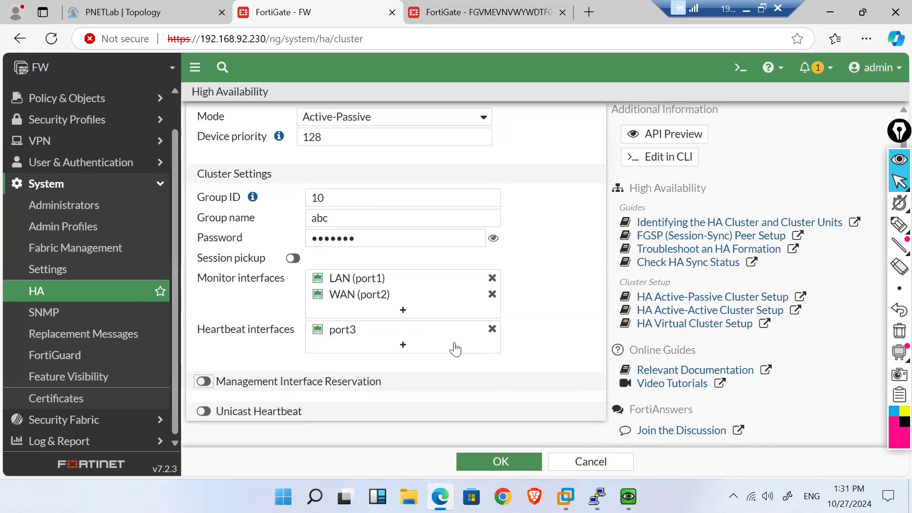
click(501, 463)
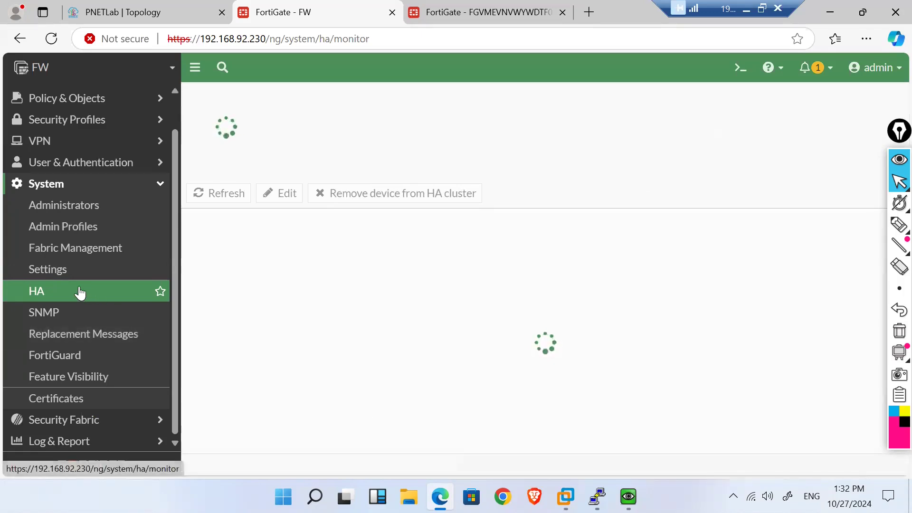
Step: Log in to the FW1 console as admin
mouse_move(597, 496)
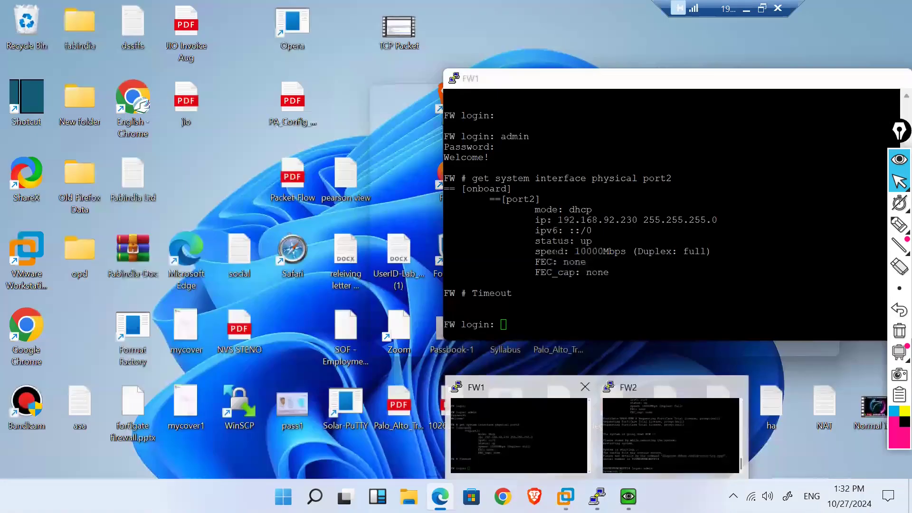
click(535, 458)
text(admin)
key(Return)
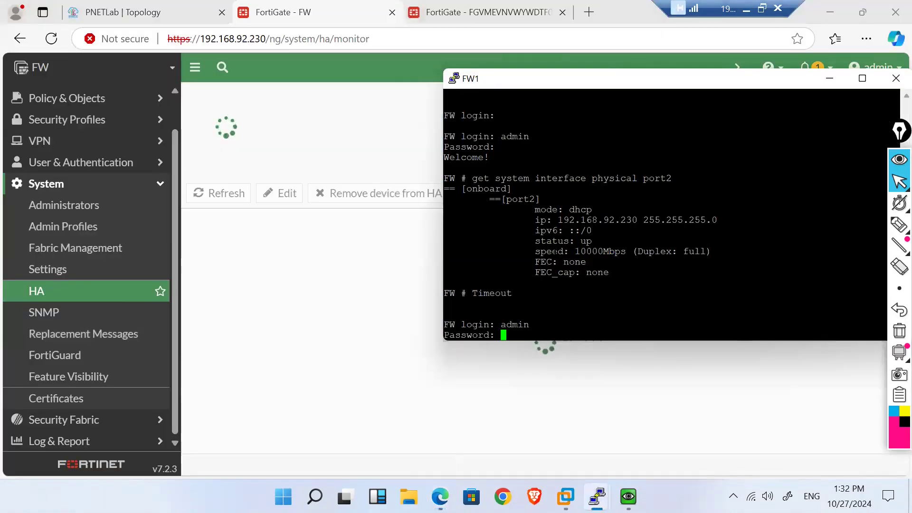
key(Return)
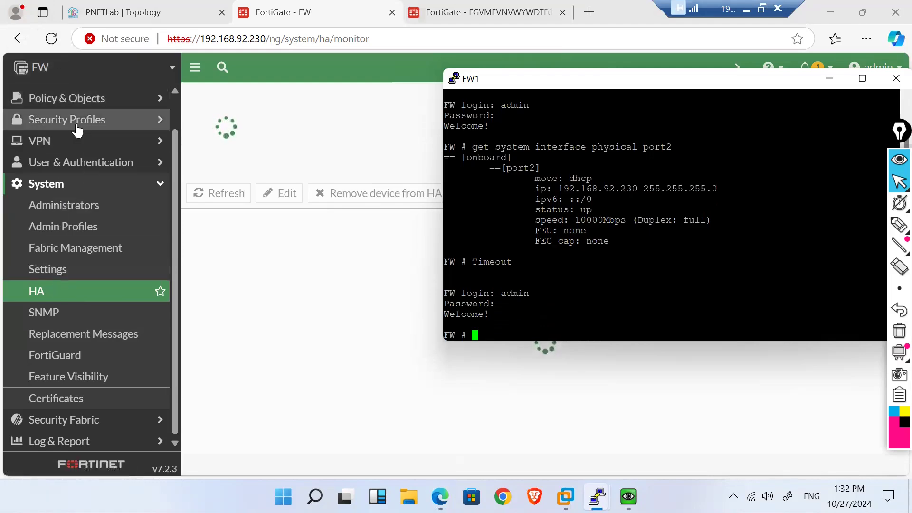
Step: Open Network > Interfaces in the FortiGate GUI and reload the page
scroll(70, 185, up, 1)
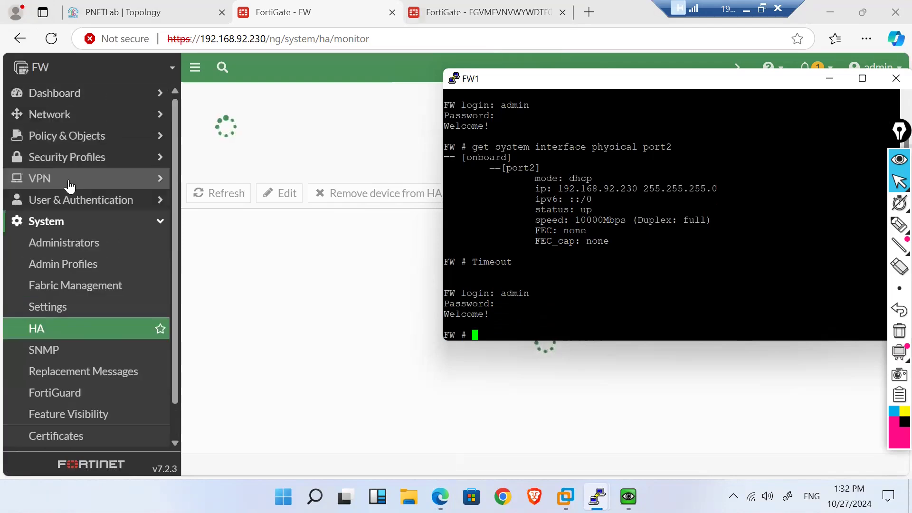
click(62, 116)
click(62, 143)
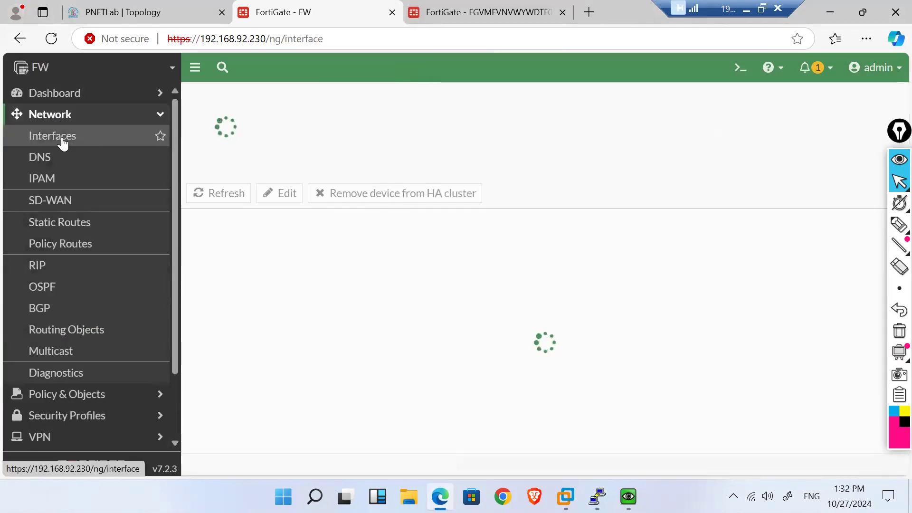
click(50, 44)
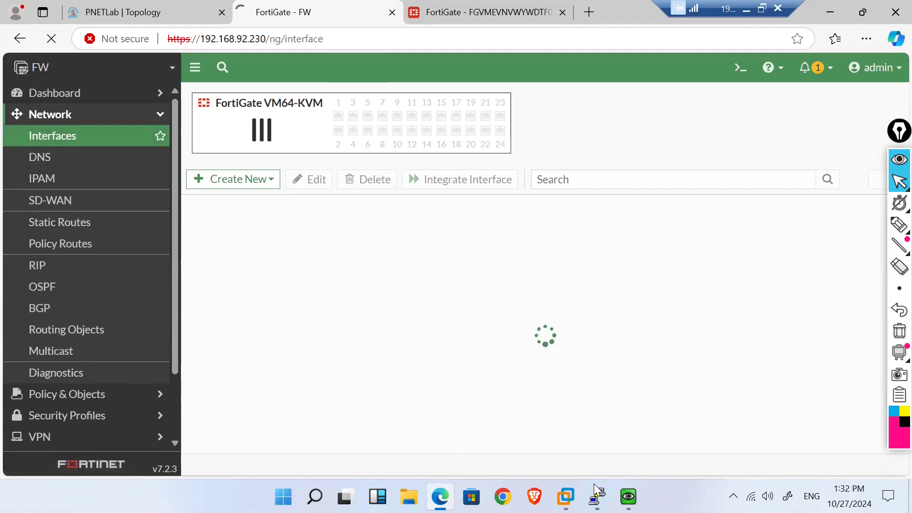
Step: In the FW1 console, run 'get system interface physical port2' to show port2's details
mouse_move(597, 496)
click(519, 423)
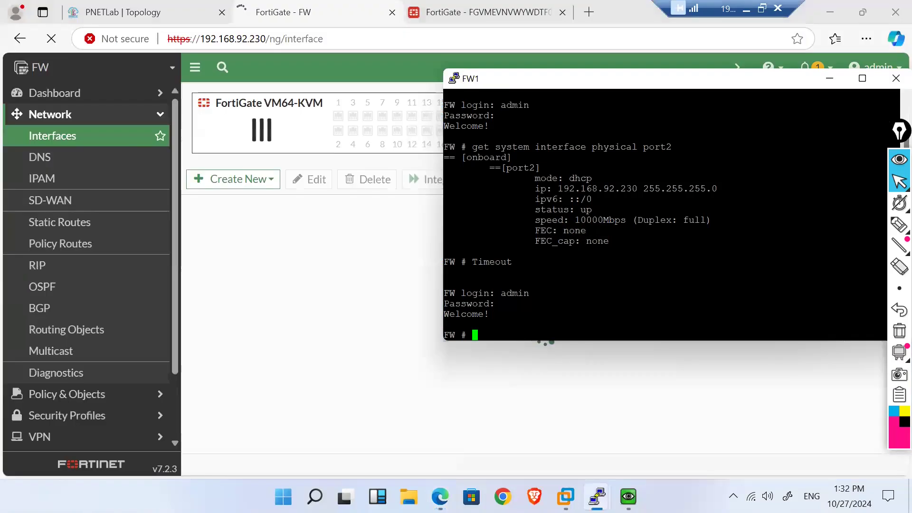
text(admin)
key(Return)
text(adm)
key(BackSpace)
key(BackSpace)
key(BackSpace)
text(ge)
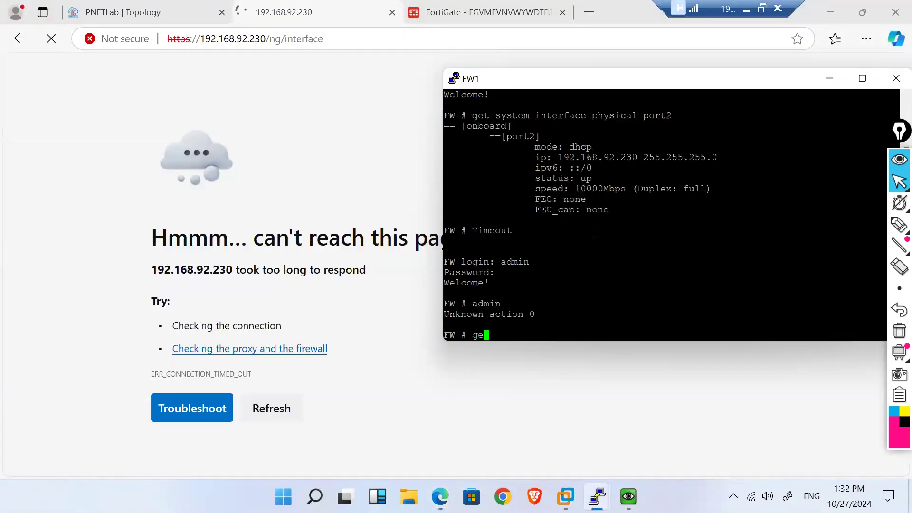
text(t system interface)
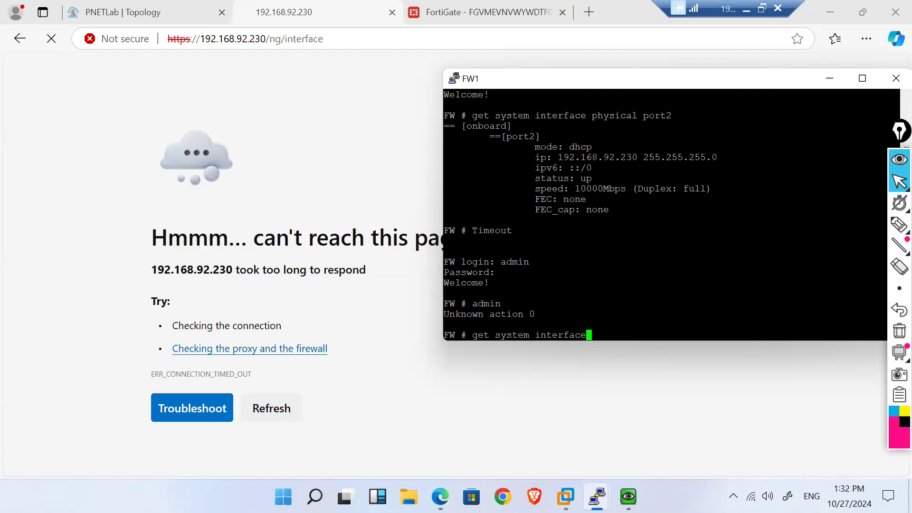
text( physical port2)
key(Return)
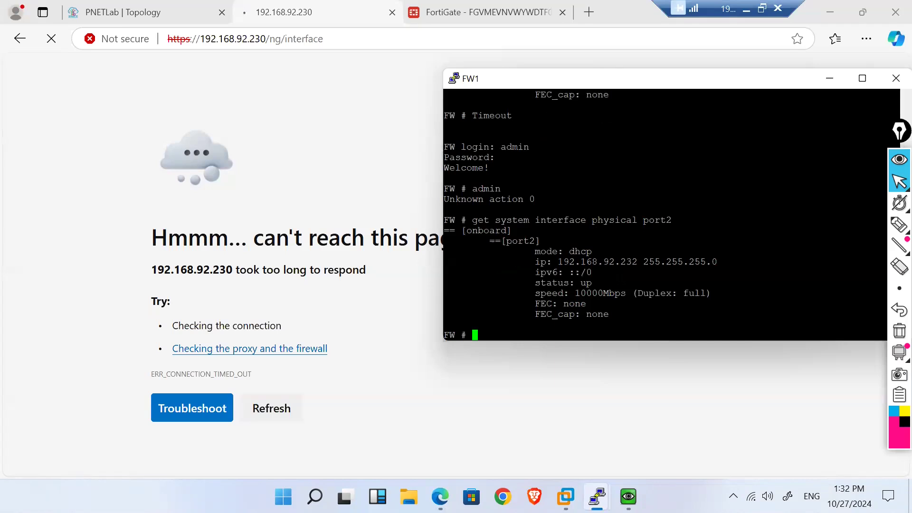
Step: Highlight port2's DHCP mode and select its IP address 192.168.92.232
drag(636, 262, 560, 261)
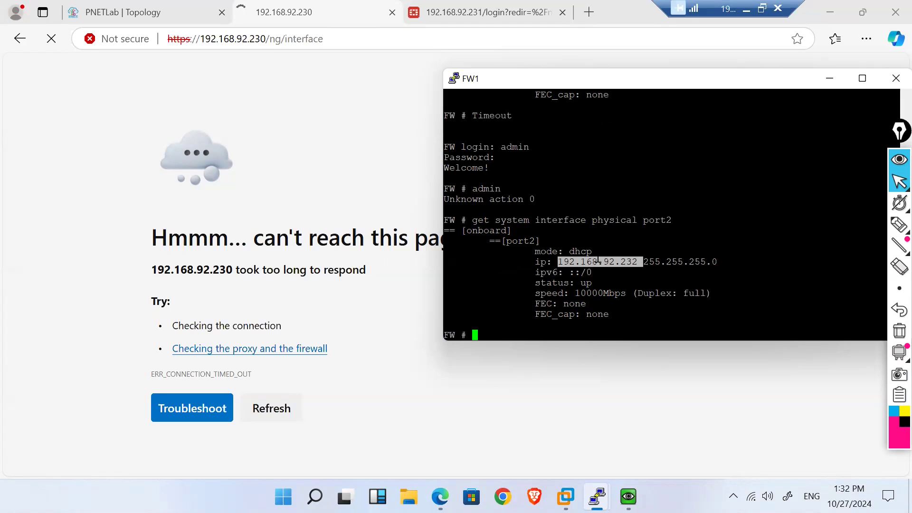
drag(595, 256, 566, 252)
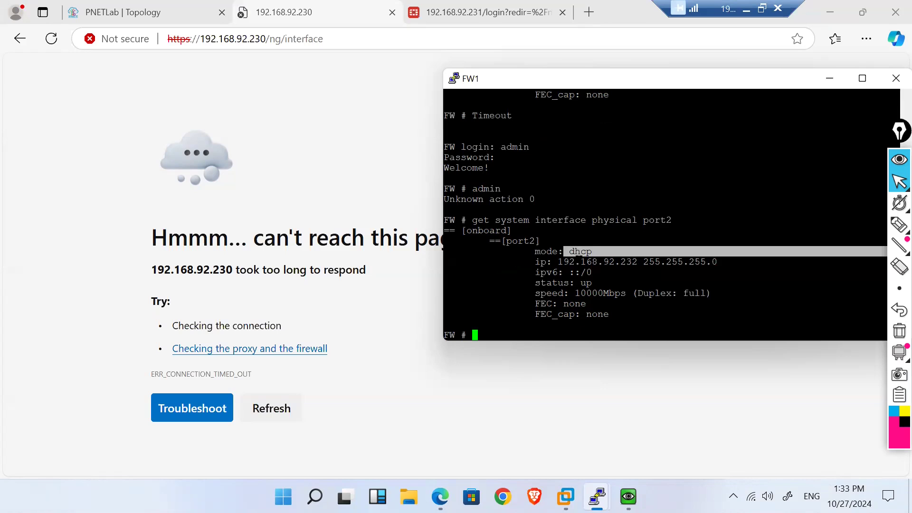
click(573, 251)
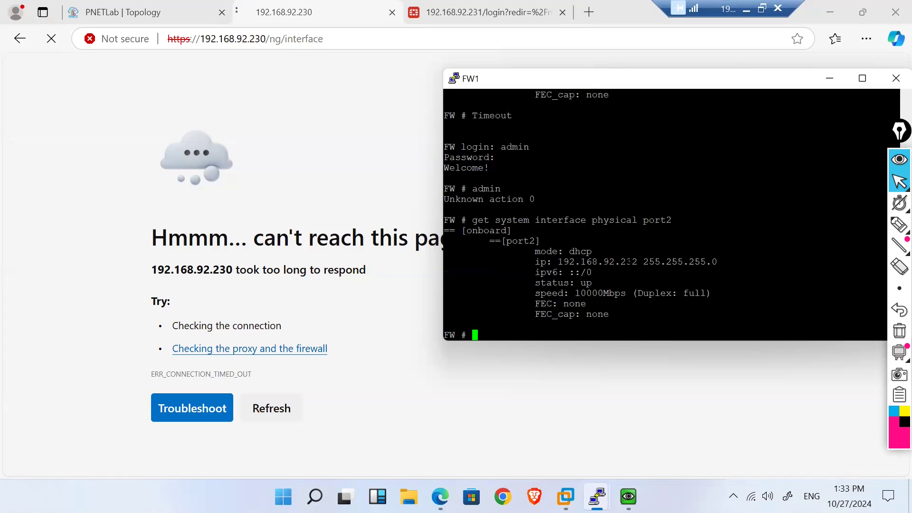
double_click(628, 262)
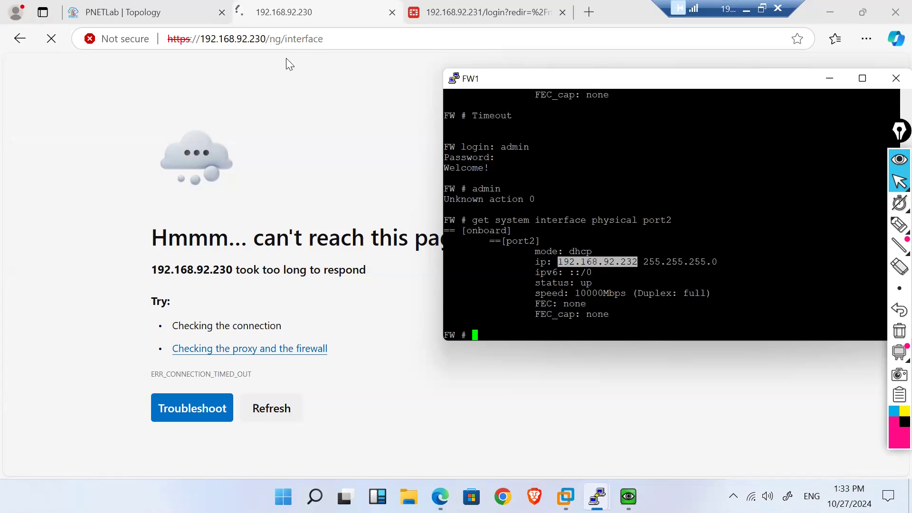
drag(261, 39, 372, 48)
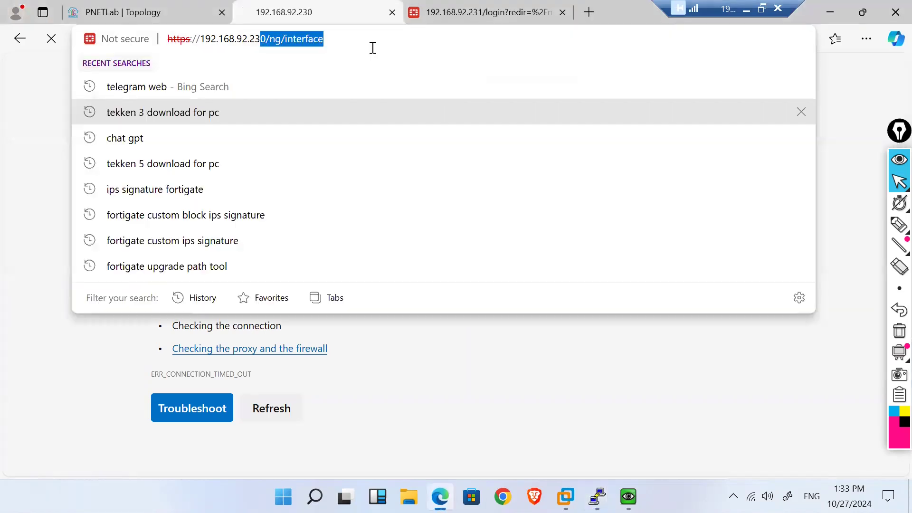
text(2)
key(Escape)
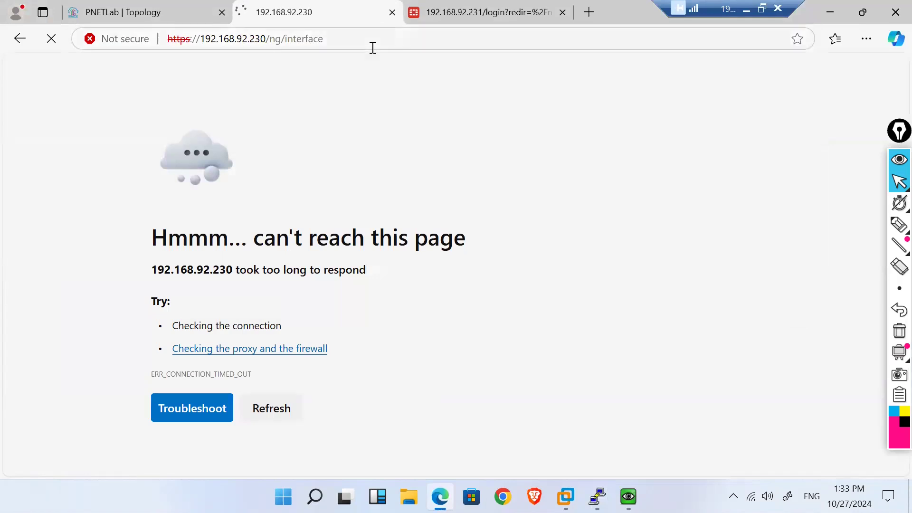
click(372, 48)
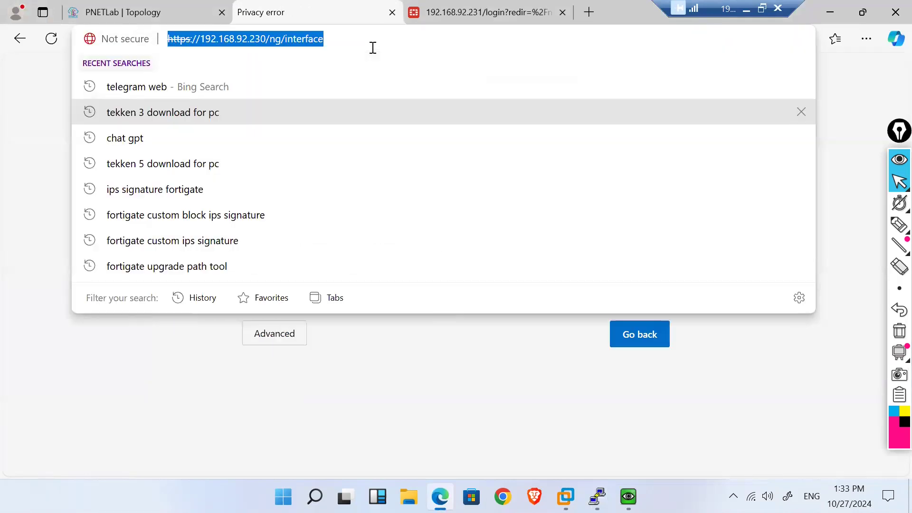
click(409, 394)
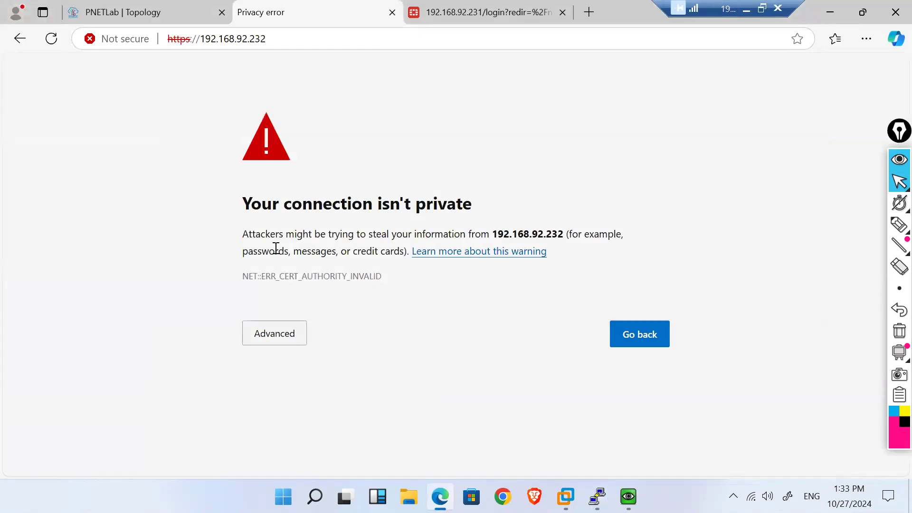
click(264, 347)
click(308, 444)
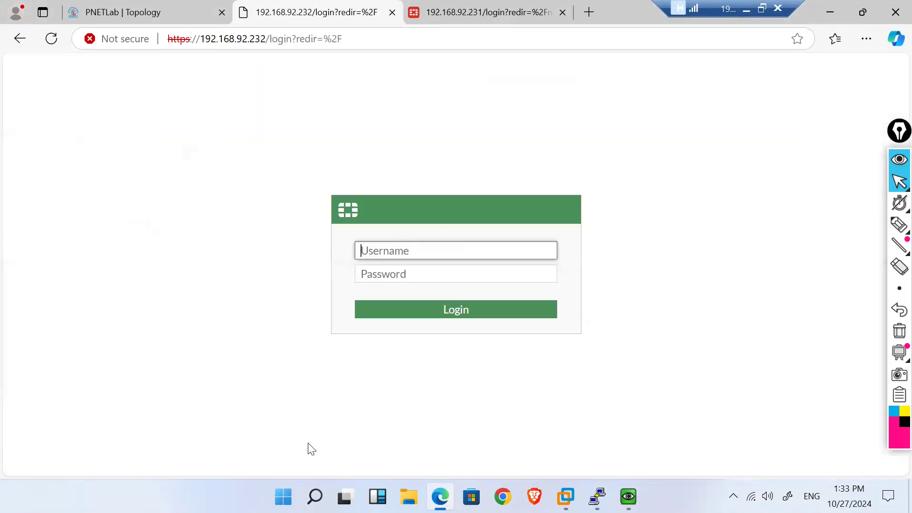
text(admin)
key(Tab)
text(admin)
key(Return)
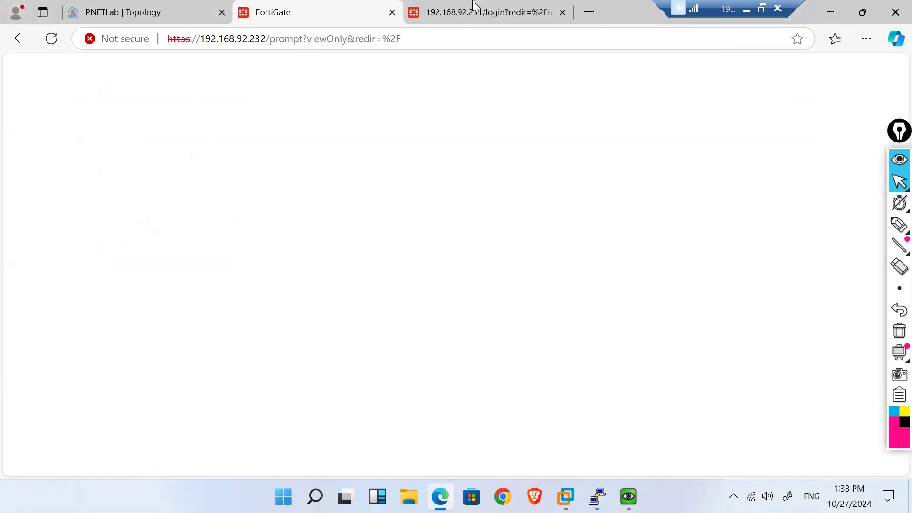
Step: Sign in as admin on the 192.168.92.231 tab and skip the initial setup prompt
click(483, 3)
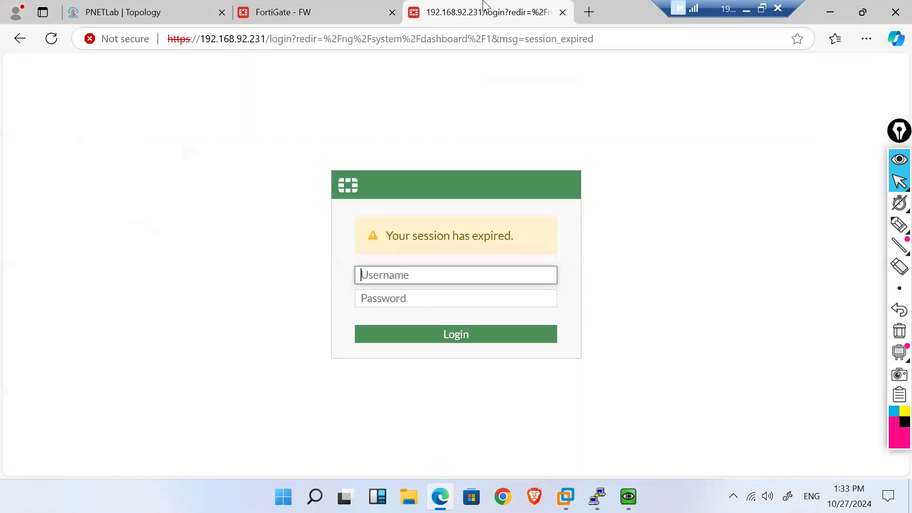
text(admin)
key(Tab)
text(admin)
key(Return)
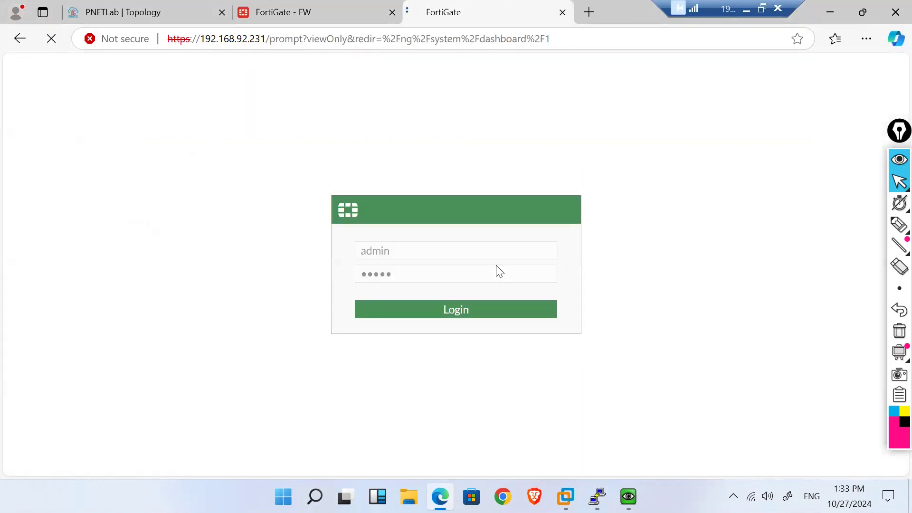
click(502, 343)
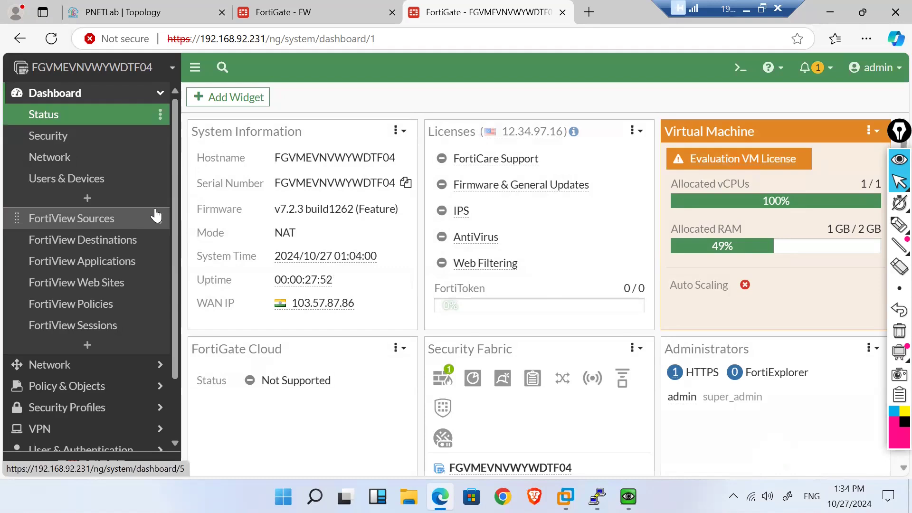
Step: Open System > HA on FW at 192.168.92.232, showing FW alone as synchronized Primary
click(275, 12)
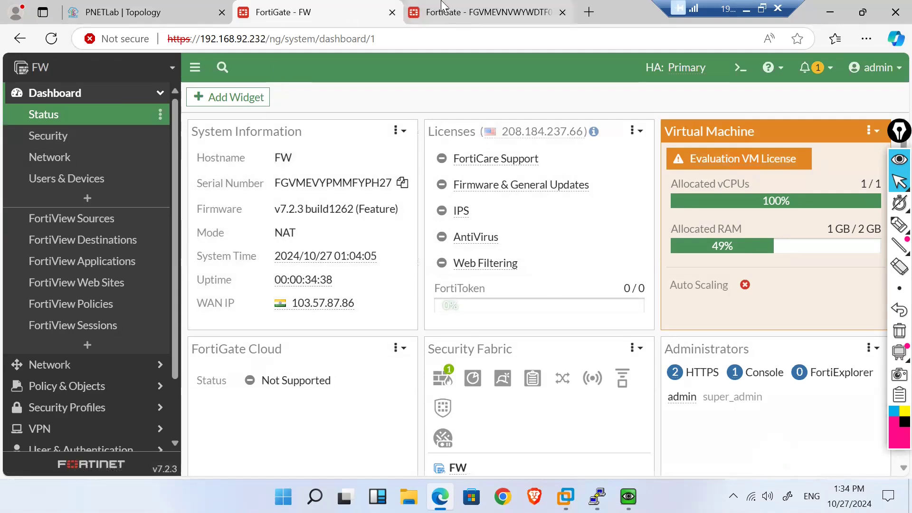
scroll(39, 290, down, 2)
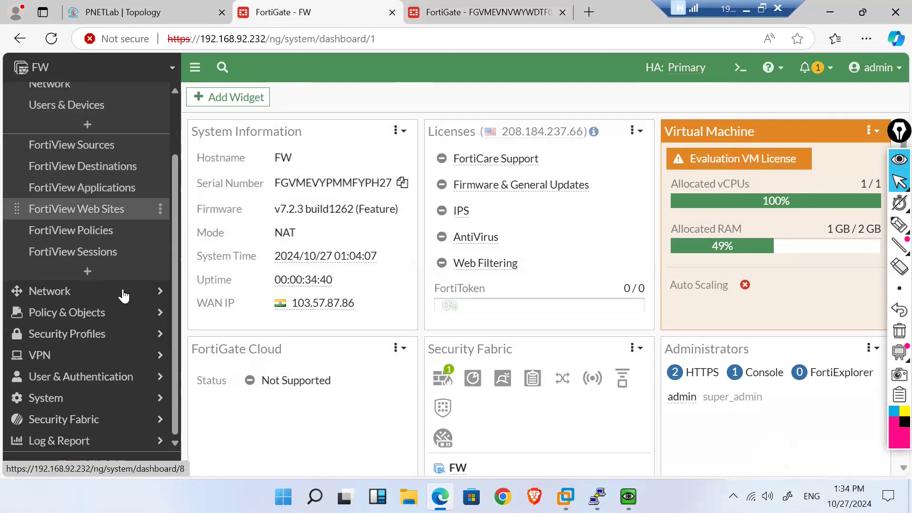
click(134, 407)
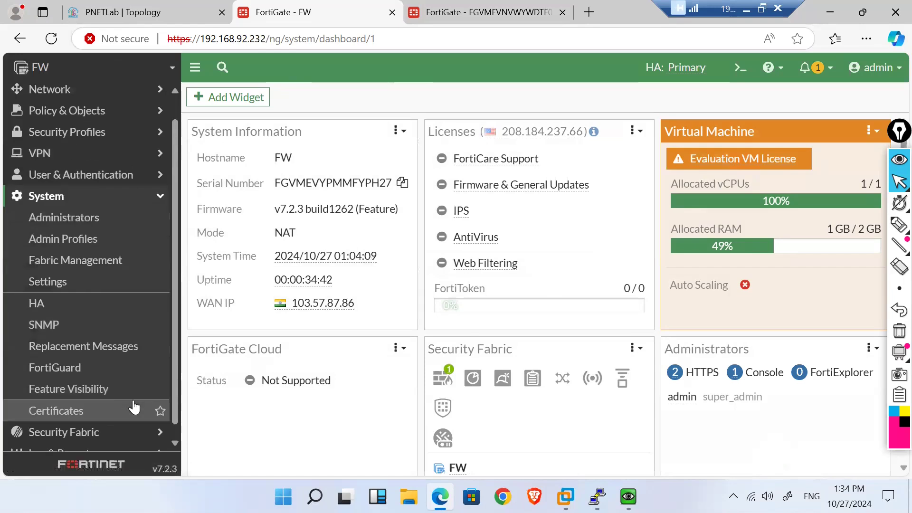
click(46, 304)
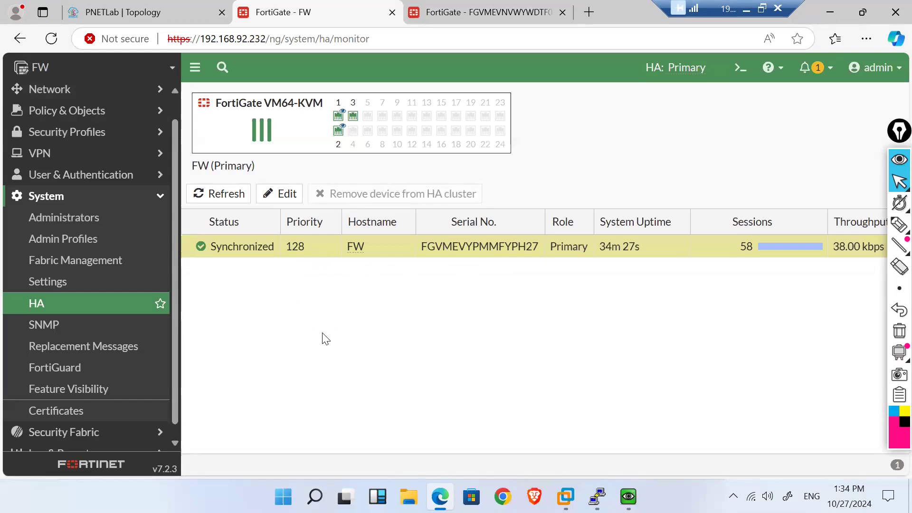
Step: Set the 192.168.92.231 firewall's hostname to FW2 via CLI 'config system global', then return to FW's tab
click(448, 5)
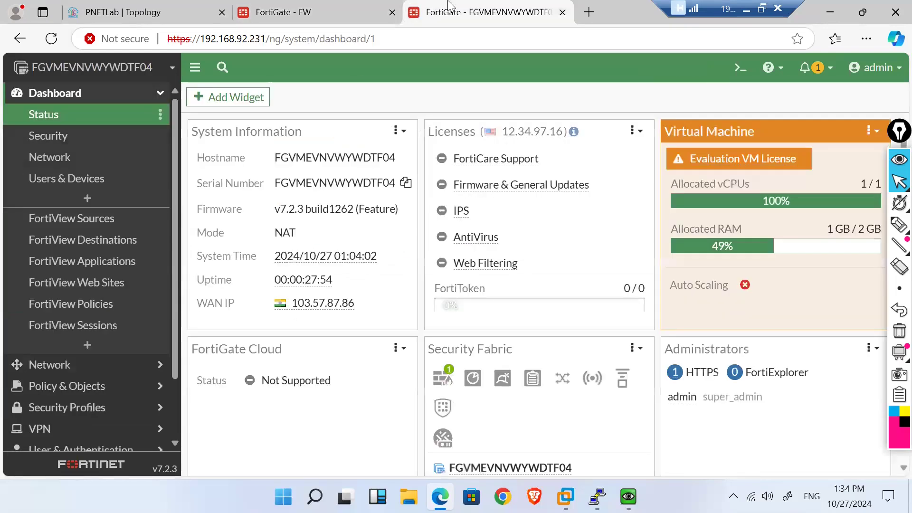
click(739, 71)
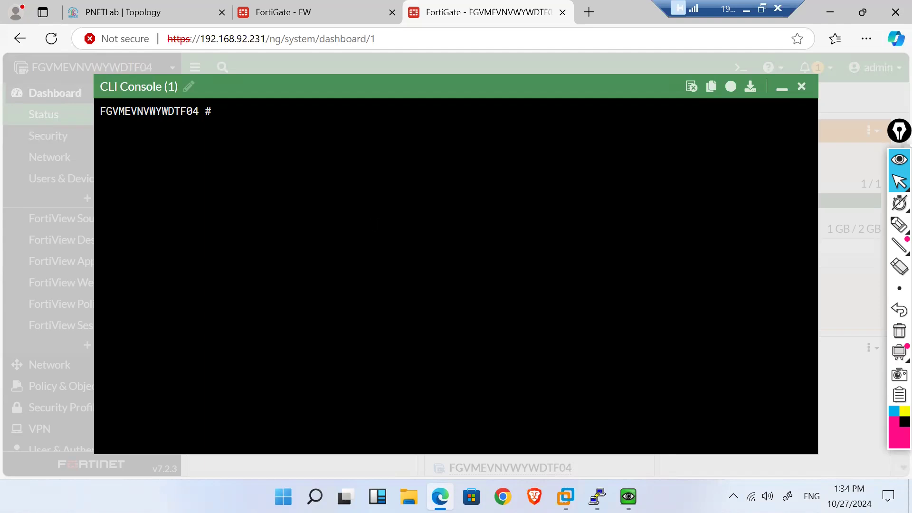
text(config system global)
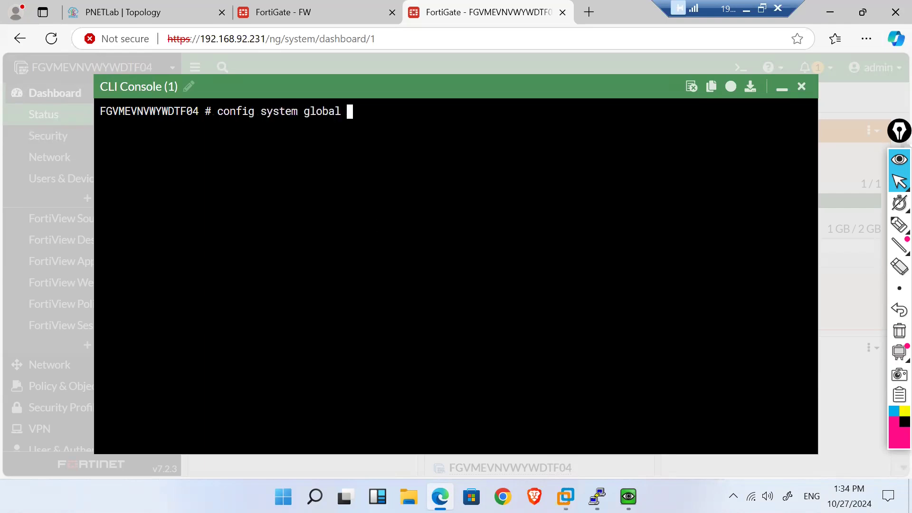
key(Return)
text(set ho)
key(Tab)
key(Tab)
text(FW)
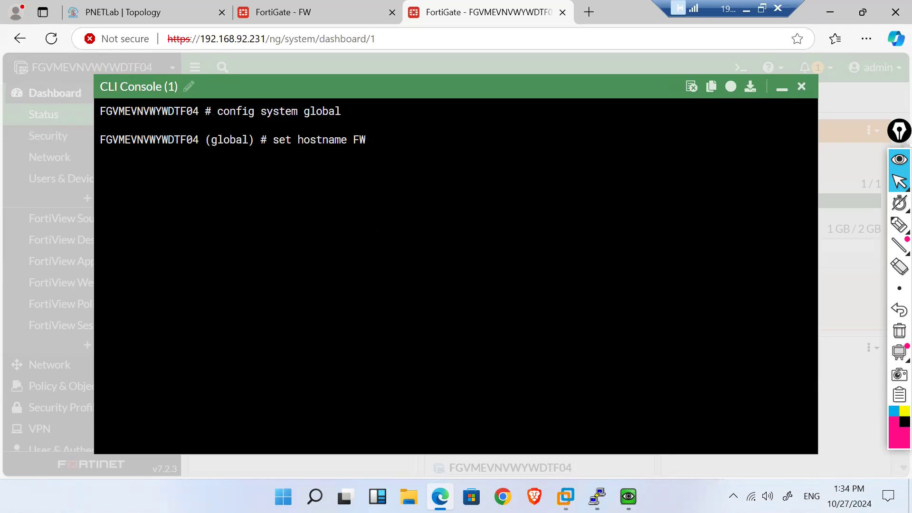
text(2)
key(Return)
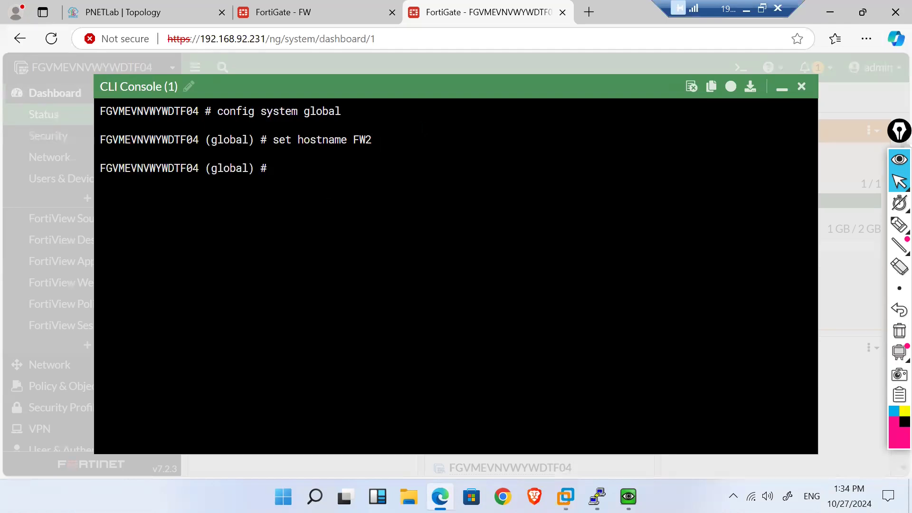
text(end)
key(Return)
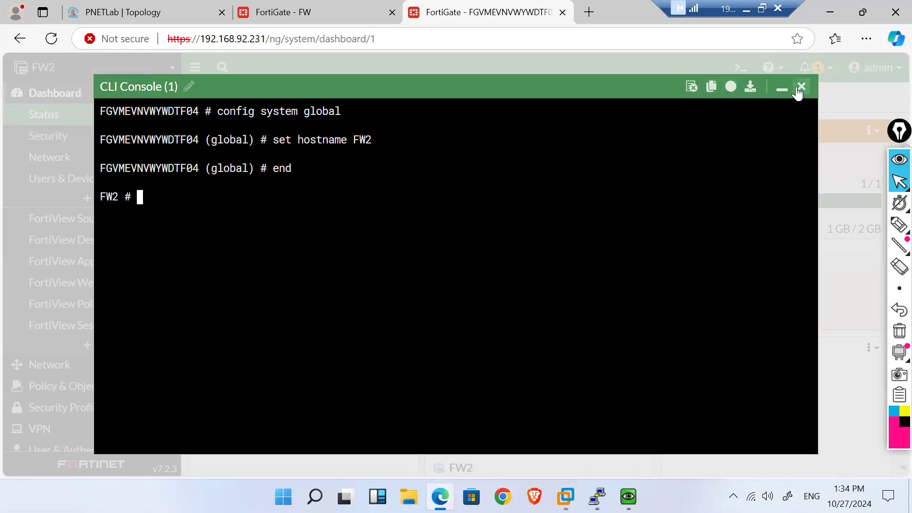
click(801, 88)
click(317, 9)
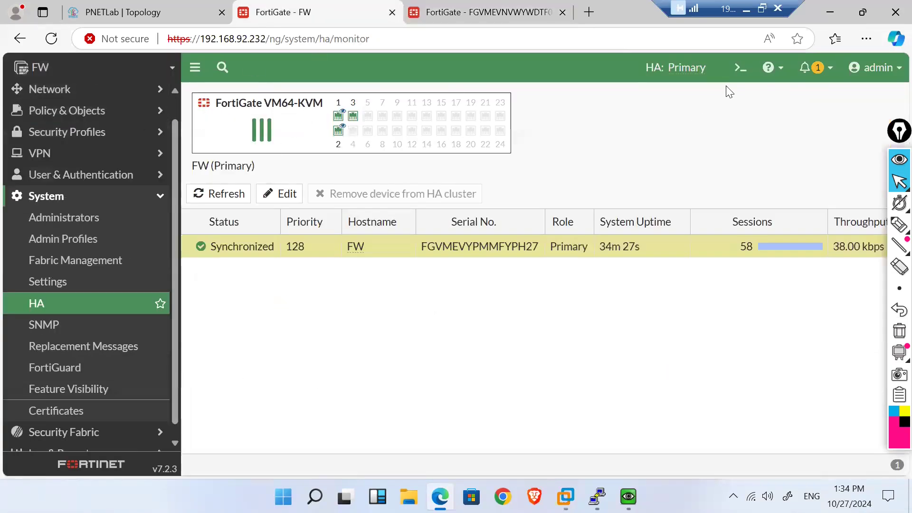
Step: Set FW's hostname to FW1 in the CLI console under 'config system global'
click(739, 70)
text(config system global)
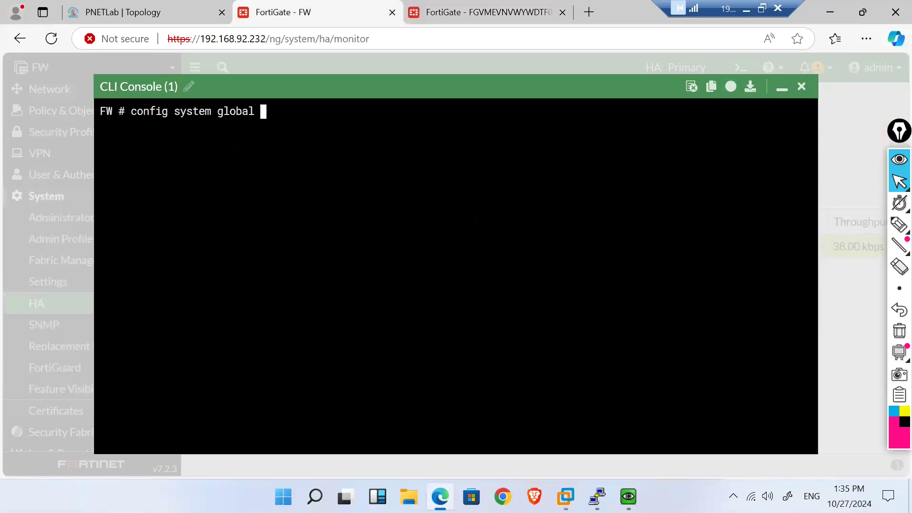
key(Return)
text(set  ho)
key(Tab)
key(Tab)
text(FW)
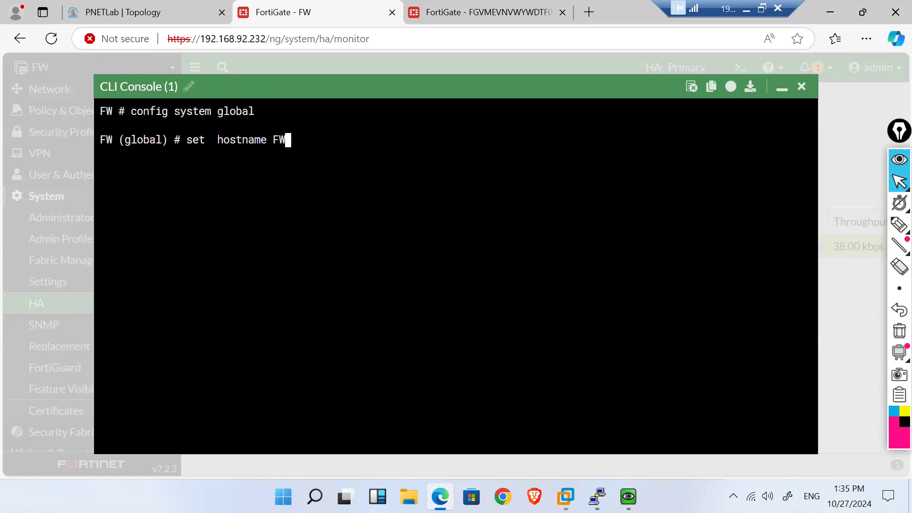
text(1)
key(Return)
text(end)
key(Return)
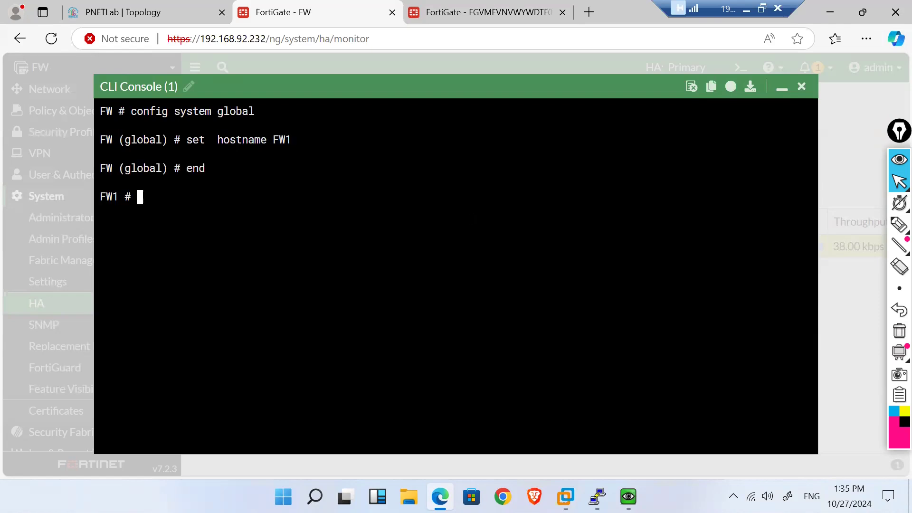
click(802, 87)
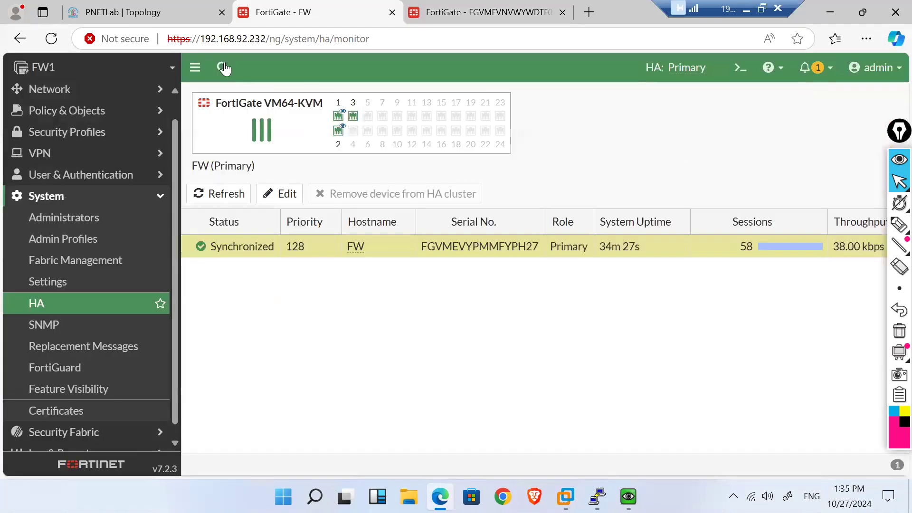
click(465, 8)
click(312, 8)
Step: In FW1's CLI under 'config system ha', display the full HA configuration
click(739, 71)
text(config )
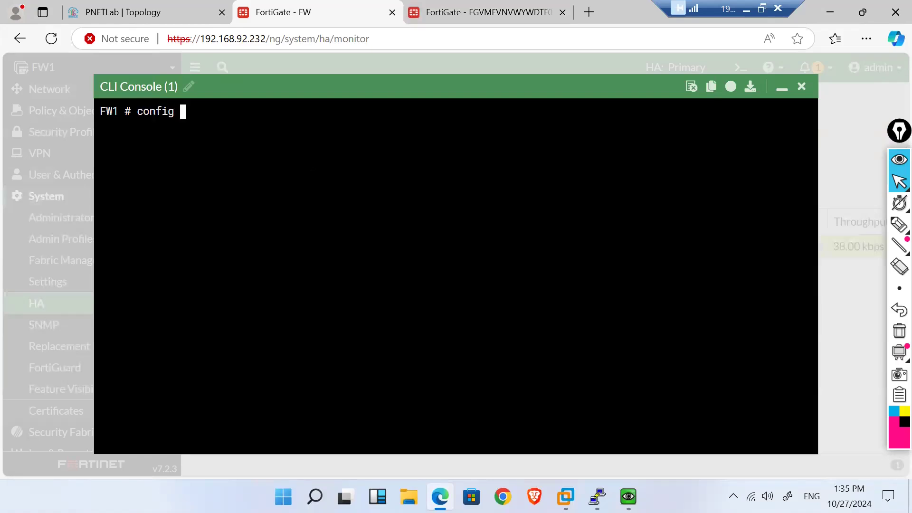
text(system ha)
key(Return)
text(show fu)
key(Tab)
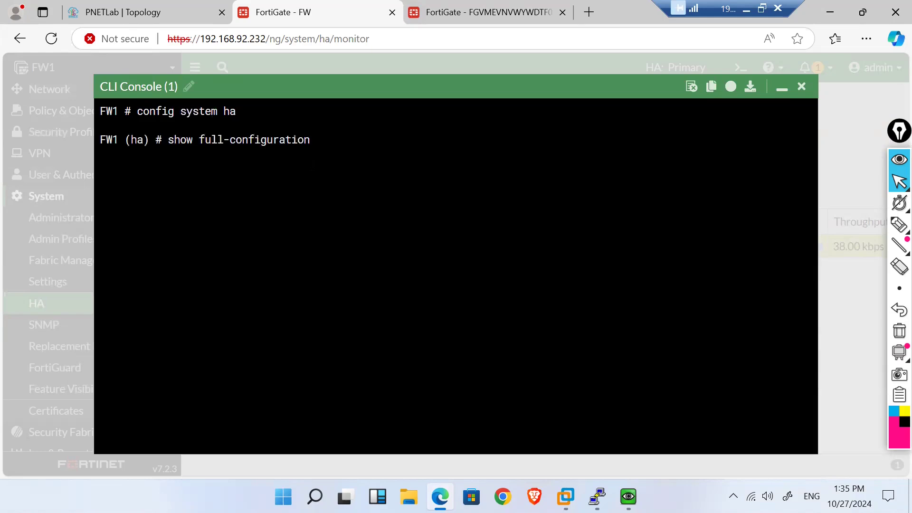
key(Return)
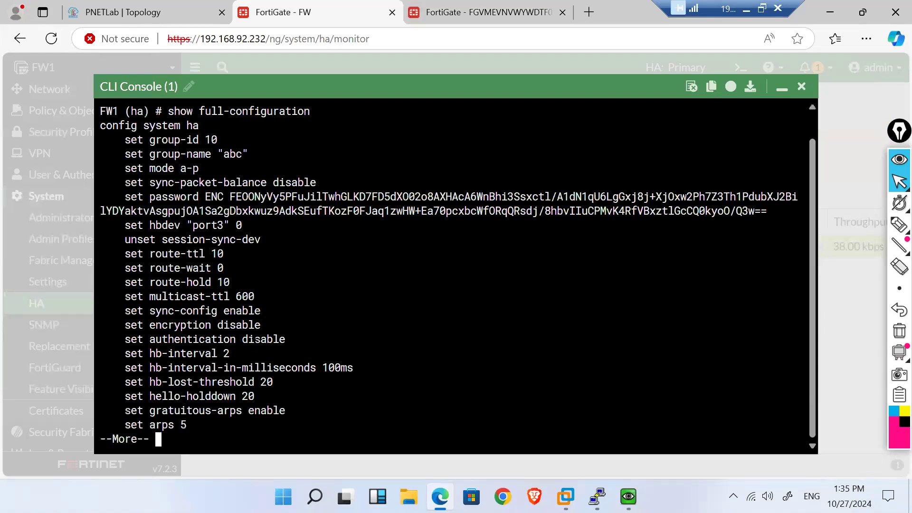
key(Return)
key(Return)
key(Return)
key(Return)
key(Return)
key(Return)
key(Return)
key(Return)
key(Return)
key(Return)
key(Return)
key(Return)
key(Return)
key(Return)
key(Return)
key(Return)
key(Return)
key(Return)
key(Return)
key(Return)
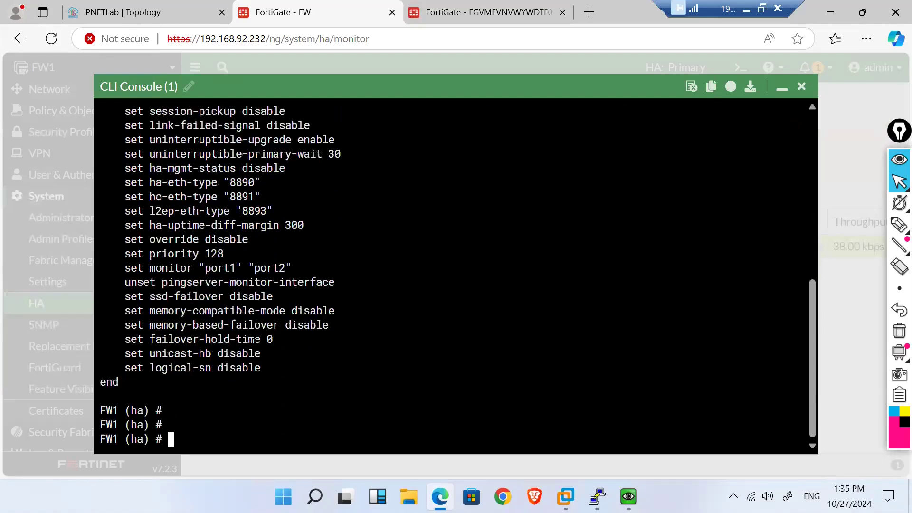
Step: Run 'show' to list only FW1's changed HA settings
text(show con)
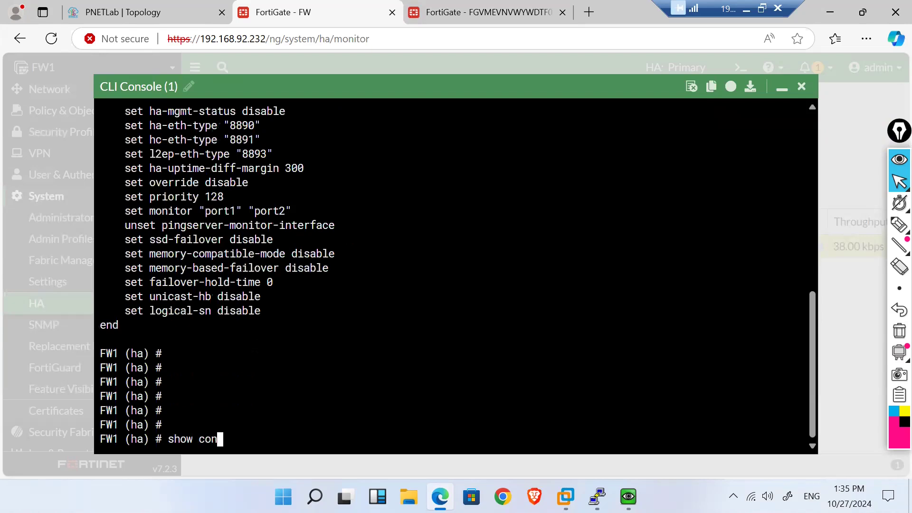
key(BackSpace)
key(BackSpace)
key(BackSpace)
key(BackSpace)
key(BackSpace)
key(BackSpace)
key(BackSpace)
text(show)
key(Return)
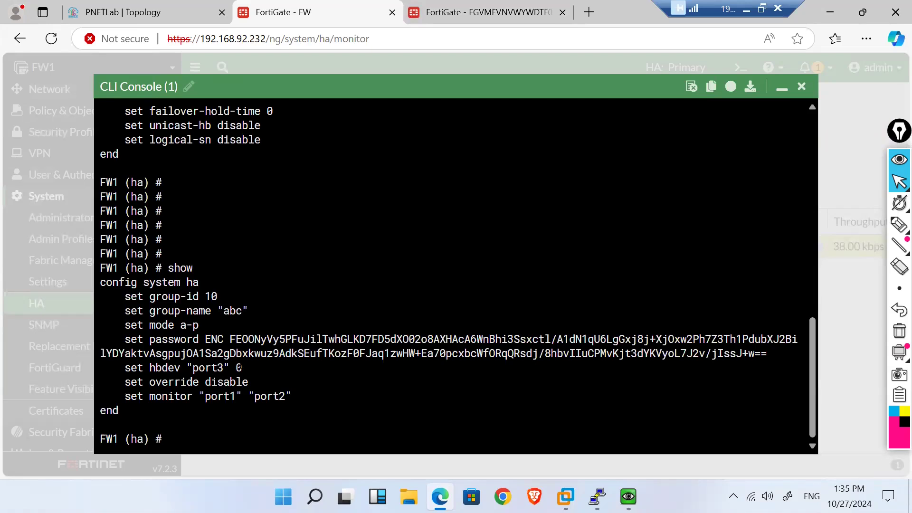
Step: Select the HA output lines from group-id through monitor and hb-lost-threshold
click(456, 7)
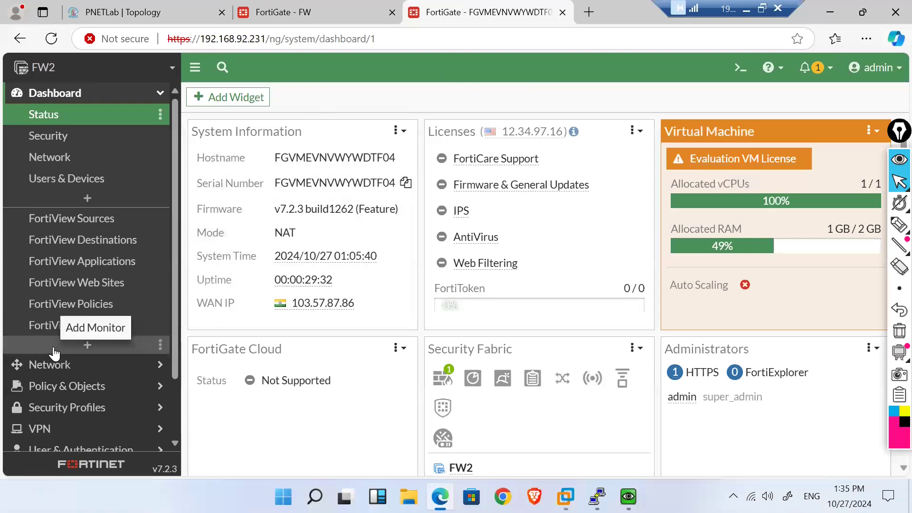
scroll(56, 347, down, 2)
click(268, 6)
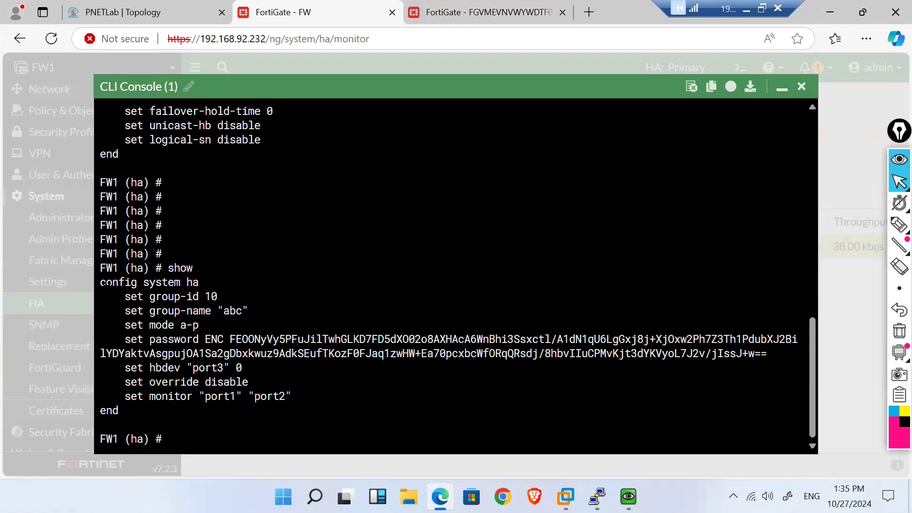
drag(124, 296, 297, 396)
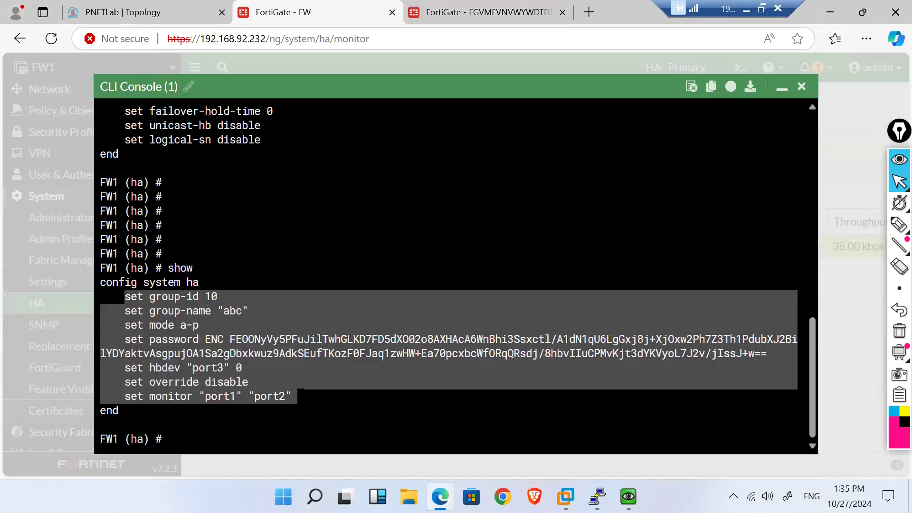
scroll(455, 276, up, 7)
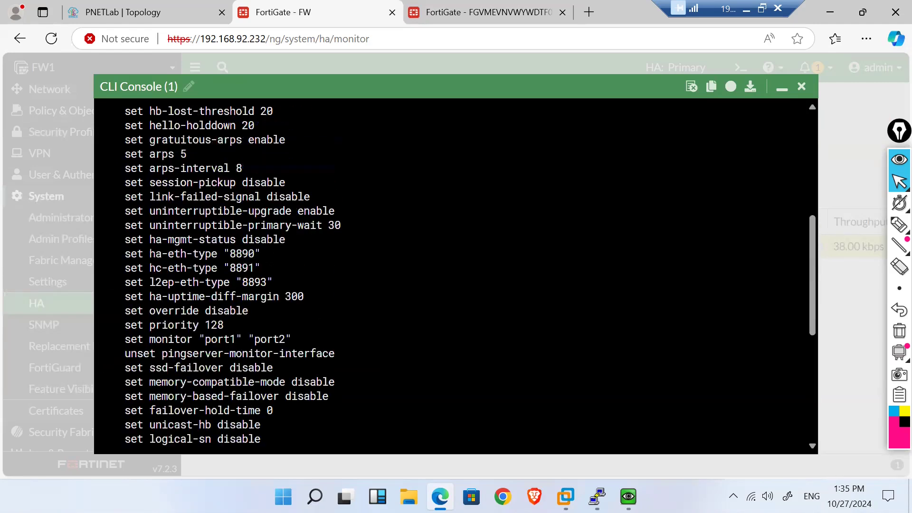
scroll(456, 275, up, 4)
scroll(152, 140, up, 3)
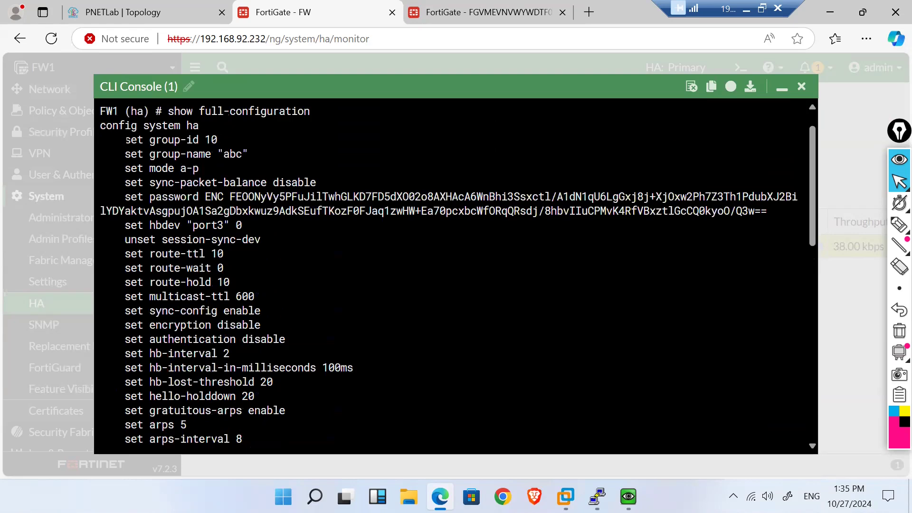
drag(125, 139, 283, 383)
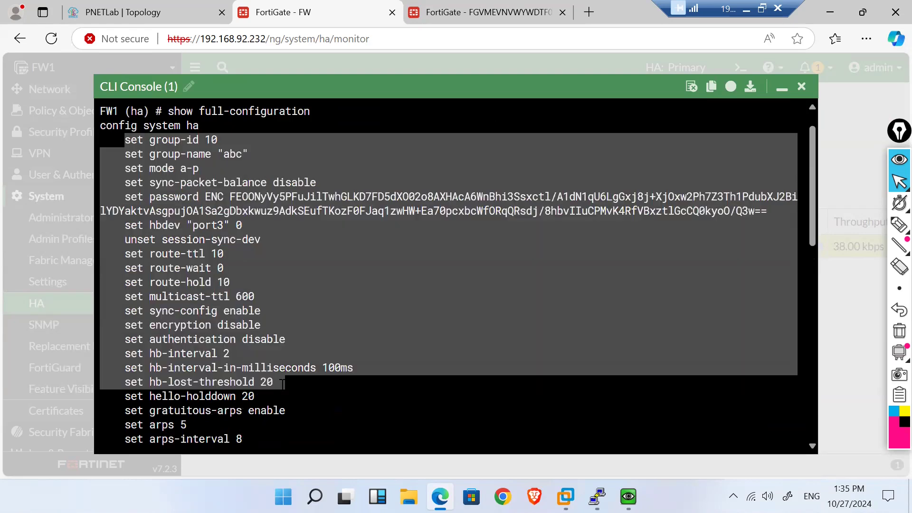
scroll(282, 383, down, 15)
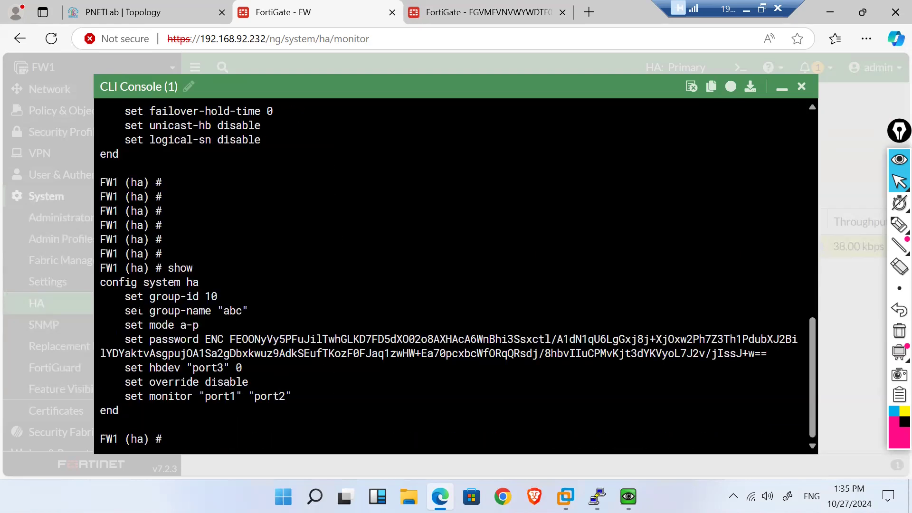
Step: Run 'end' then 'show system ha', and highlight override's 'disable' value
text(end)
key(Return)
key(Return)
key(Return)
key(Return)
key(Return)
key(Return)
key(Return)
key(Return)
key(Return)
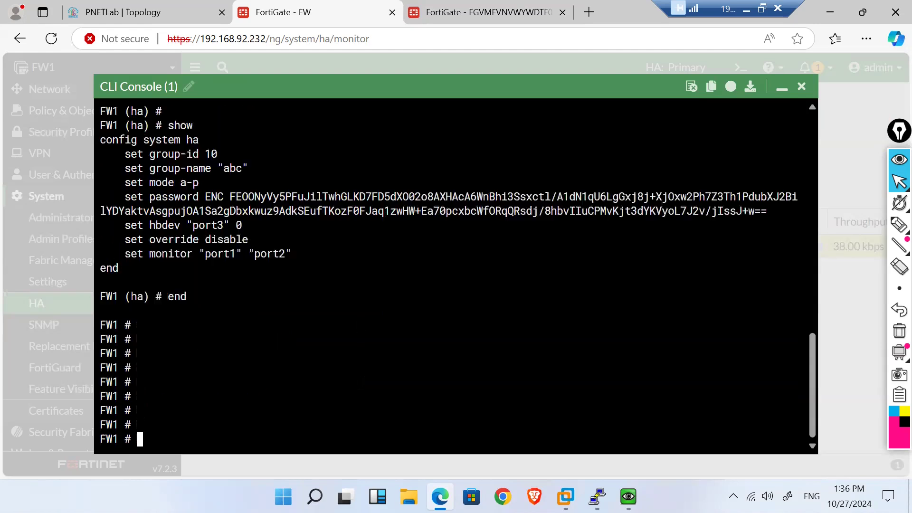
key(Return)
key(Return)
key(Return)
key(Return)
key(Return)
key(Return)
key(Return)
key(Return)
key(Return)
key(Return)
key(Return)
key(Return)
key(Return)
key(Return)
text(config)
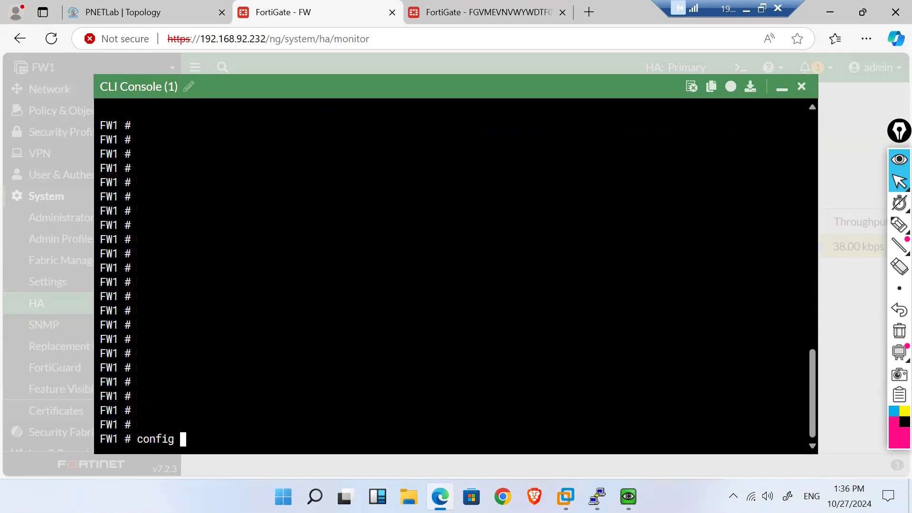
key(BackSpace)
key(BackSpace)
key(BackSpace)
key(BackSpace)
key(BackSpace)
key(BackSpace)
key(BackSpace)
text(show system ha)
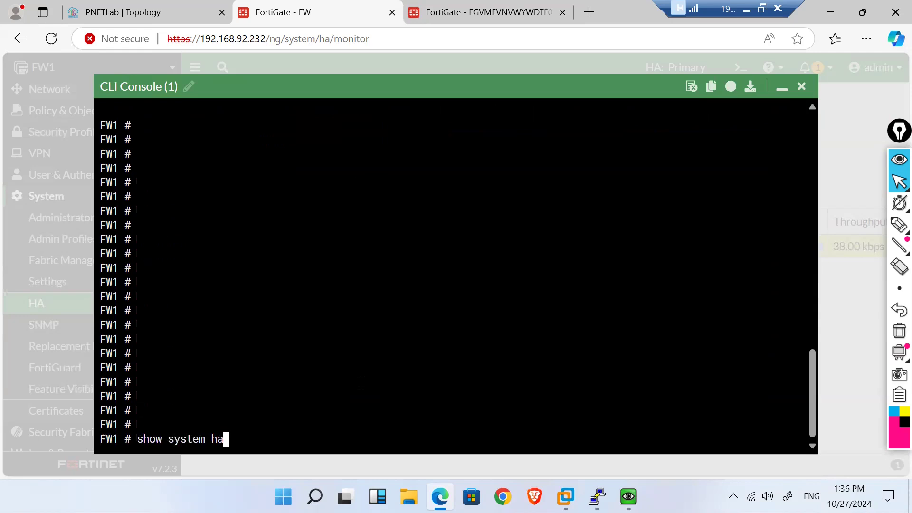
key(Return)
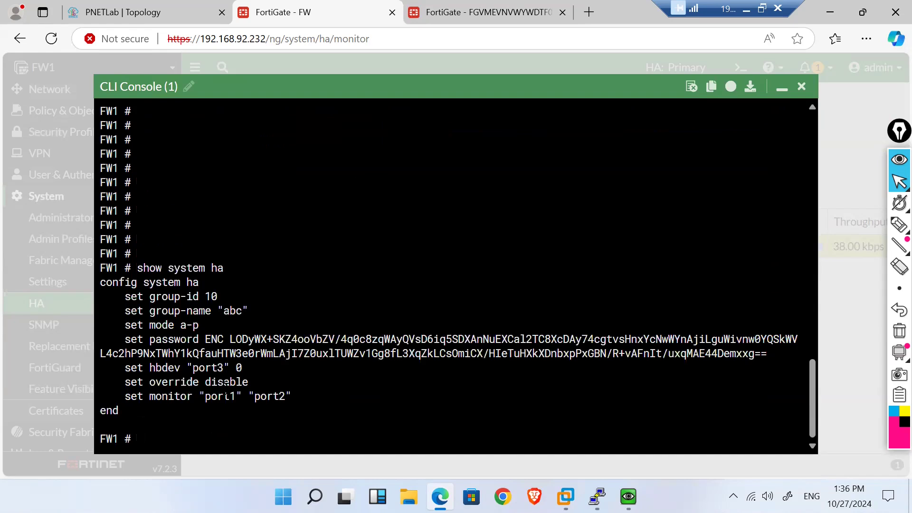
drag(246, 381, 207, 383)
drag(255, 382, 205, 382)
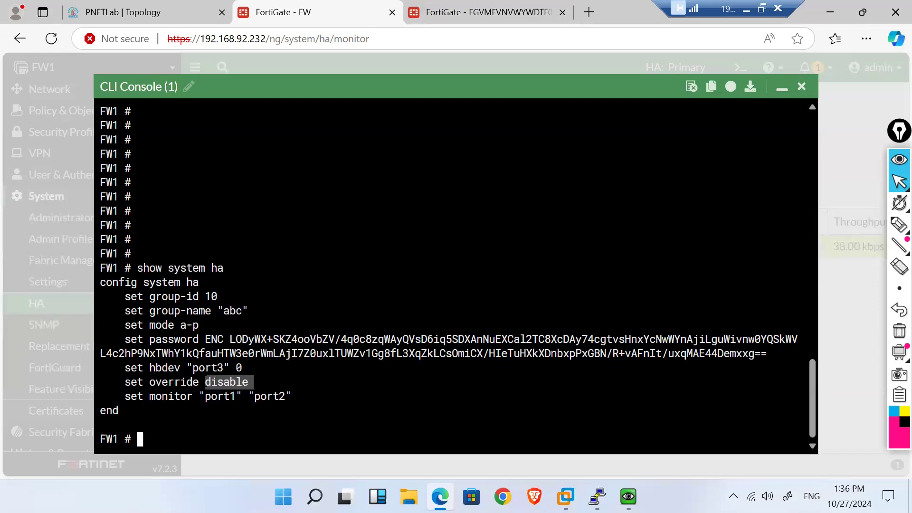
Step: Sketch FW1 and FW2 boxes linked to a switch with two clients and an ISP cloud above
click(899, 224)
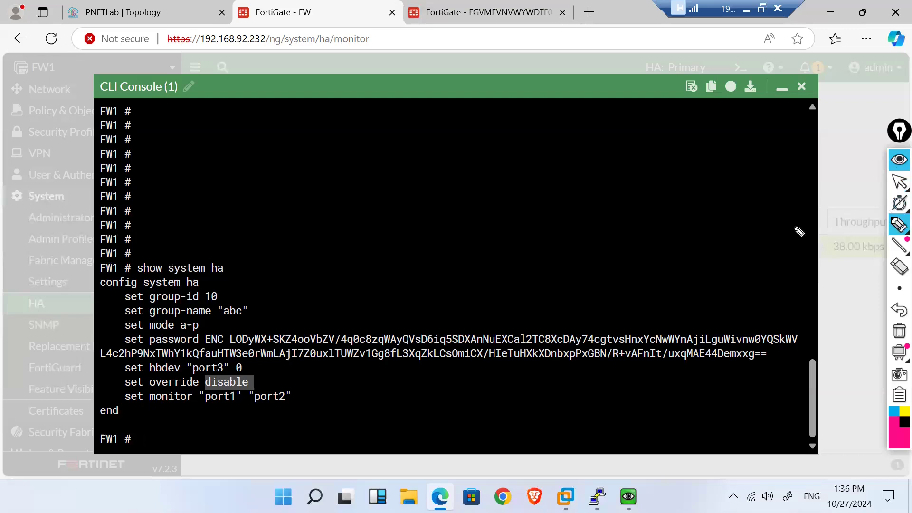
mouse_move(389, 170)
mouse_down()
mouse_move(471, 186)
mouse_move(378, 179)
mouse_move(436, 150)
mouse_move(552, 183)
mouse_move(557, 170)
mouse_move(661, 176)
mouse_move(559, 188)
mouse_move(618, 180)
mouse_move(651, 192)
mouse_up()
drag(430, 182, 484, 251)
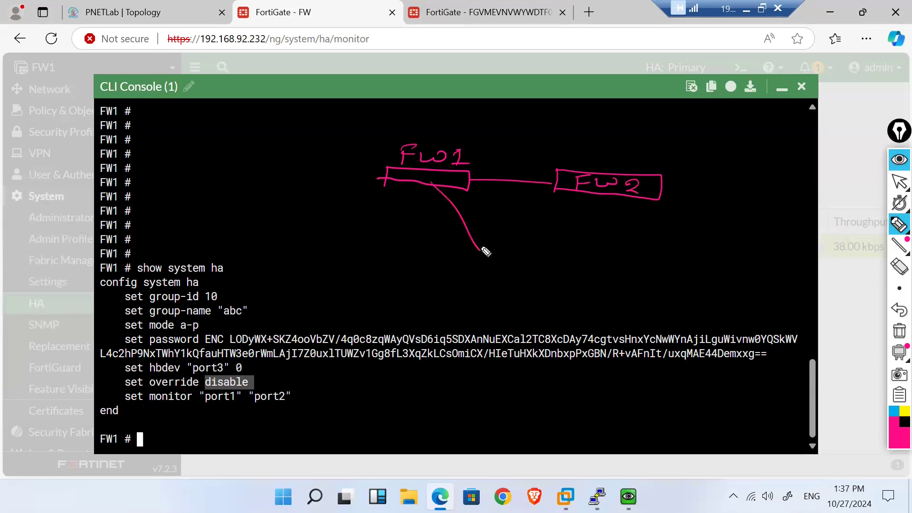
mouse_move(584, 196)
mouse_down()
mouse_move(450, 253)
mouse_move(538, 232)
mouse_move(452, 253)
mouse_move(522, 239)
mouse_up()
mouse_move(469, 250)
mouse_down()
mouse_move(518, 247)
mouse_move(499, 241)
mouse_move(427, 277)
mouse_up()
mouse_move(427, 262)
mouse_down()
mouse_move(451, 269)
mouse_move(428, 276)
mouse_move(460, 285)
mouse_up()
mouse_move(506, 255)
mouse_down()
mouse_move(506, 277)
mouse_move(521, 283)
mouse_move(501, 291)
mouse_move(494, 277)
mouse_up()
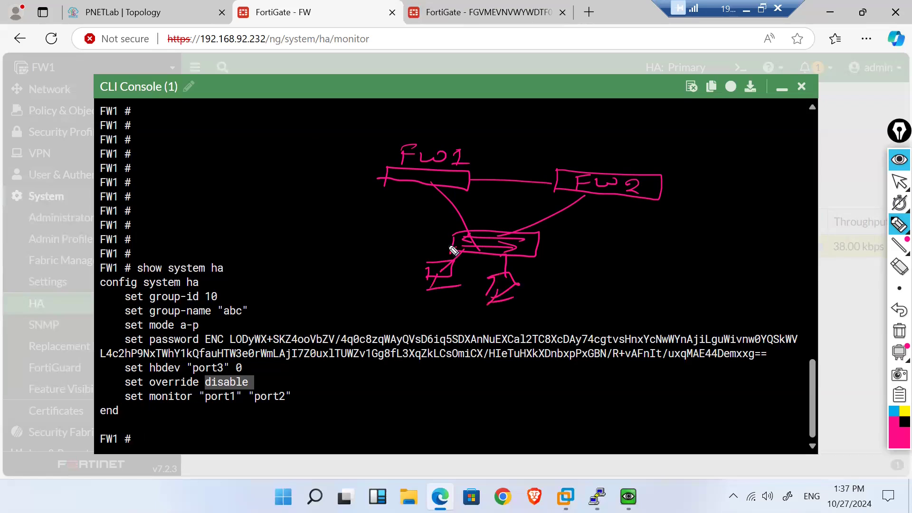
mouse_move(434, 170)
mouse_down()
mouse_move(518, 141)
mouse_move(560, 165)
mouse_up()
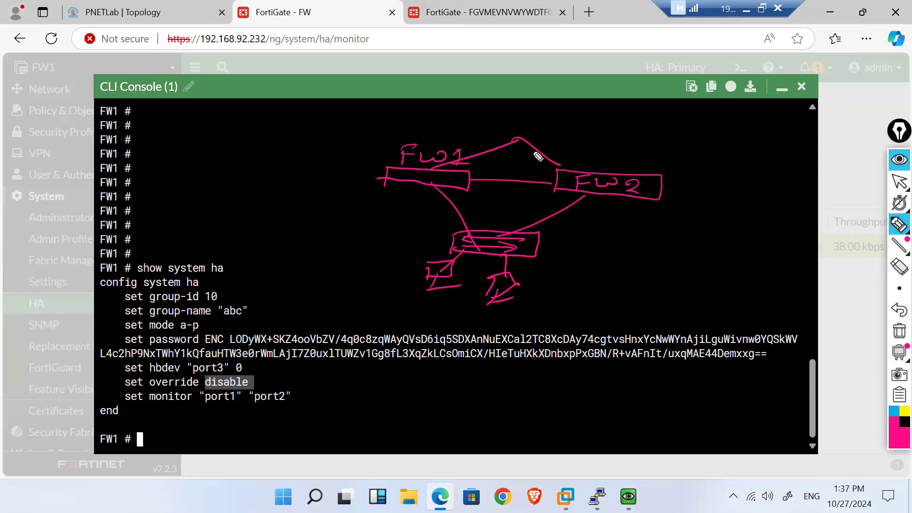
mouse_move(513, 137)
mouse_down()
mouse_move(526, 141)
mouse_move(499, 133)
mouse_move(518, 115)
mouse_move(521, 127)
mouse_move(549, 121)
mouse_up()
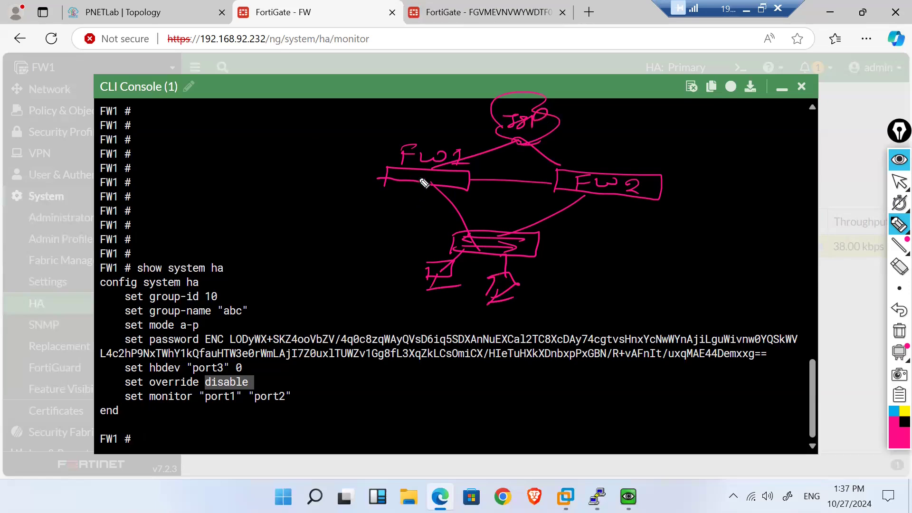
Step: Write priorities 130 for FW1 and 135 for FW2, and mark FW2's switch link as failed
mouse_move(423, 172)
mouse_down()
mouse_move(424, 184)
mouse_move(437, 183)
mouse_up()
drag(448, 175, 447, 176)
mouse_move(655, 188)
mouse_down()
mouse_move(678, 195)
mouse_move(684, 183)
mouse_move(694, 194)
mouse_up()
drag(699, 181, 726, 175)
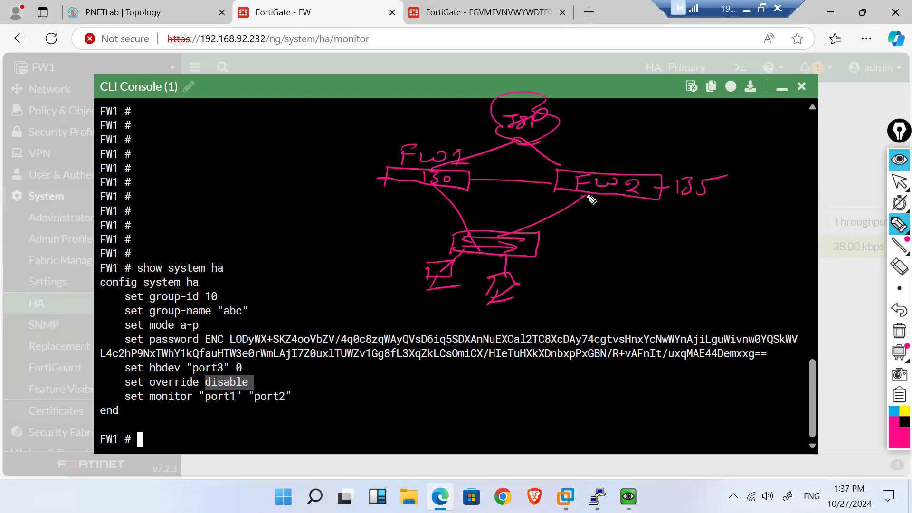
mouse_move(592, 195)
mouse_down()
mouse_move(583, 208)
mouse_move(599, 210)
mouse_up()
drag(430, 187, 409, 199)
mouse_move(404, 190)
mouse_down()
mouse_move(399, 199)
mouse_move(424, 200)
mouse_up()
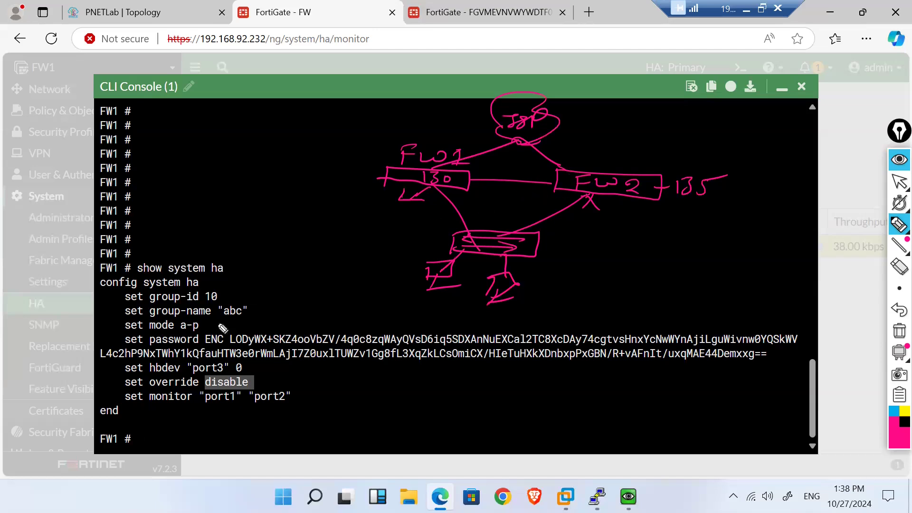
Step: Write Enable beside override 'disable' and mark FW2 moving from standby to Master
drag(203, 388, 228, 389)
drag(614, 196, 647, 203)
mouse_move(630, 200)
mouse_down()
mouse_move(639, 243)
mouse_move(741, 233)
mouse_move(722, 252)
mouse_move(734, 243)
mouse_up()
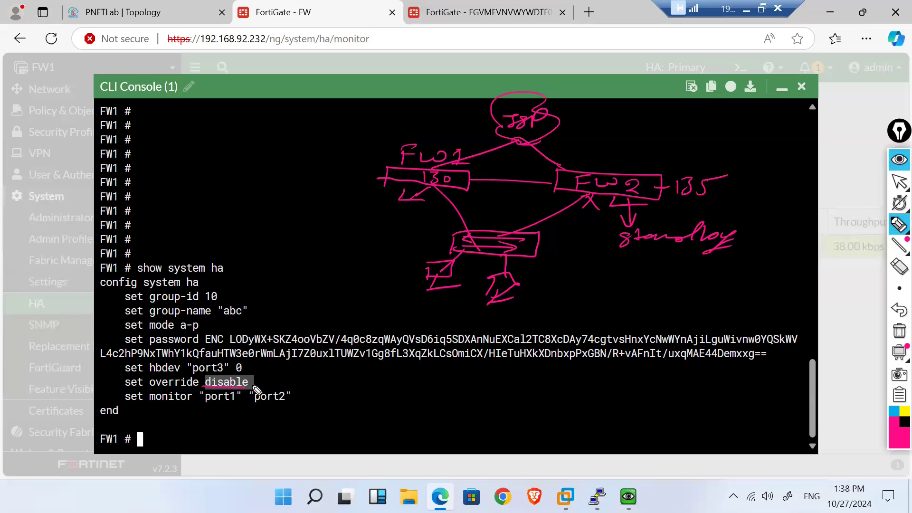
mouse_move(266, 378)
mouse_down()
mouse_move(257, 380)
mouse_move(339, 378)
mouse_up()
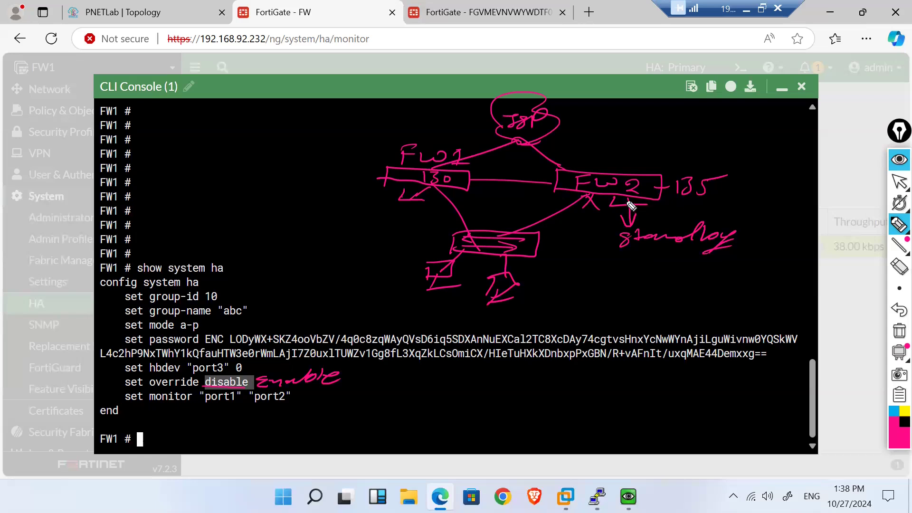
mouse_move(629, 221)
mouse_down()
mouse_move(628, 199)
mouse_move(693, 204)
mouse_up()
mouse_move(645, 154)
mouse_down()
mouse_move(655, 161)
mouse_move(653, 150)
mouse_move(717, 143)
mouse_move(741, 154)
mouse_move(765, 143)
mouse_move(786, 152)
mouse_up()
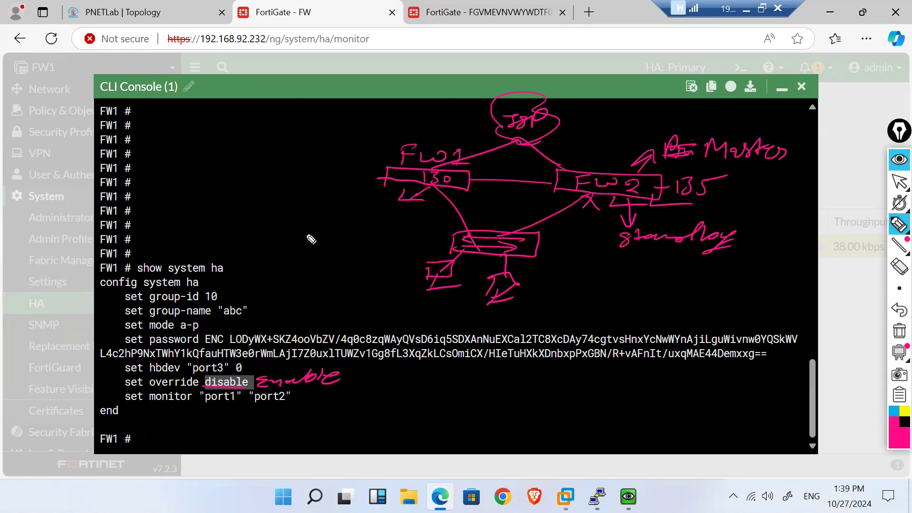
click(898, 329)
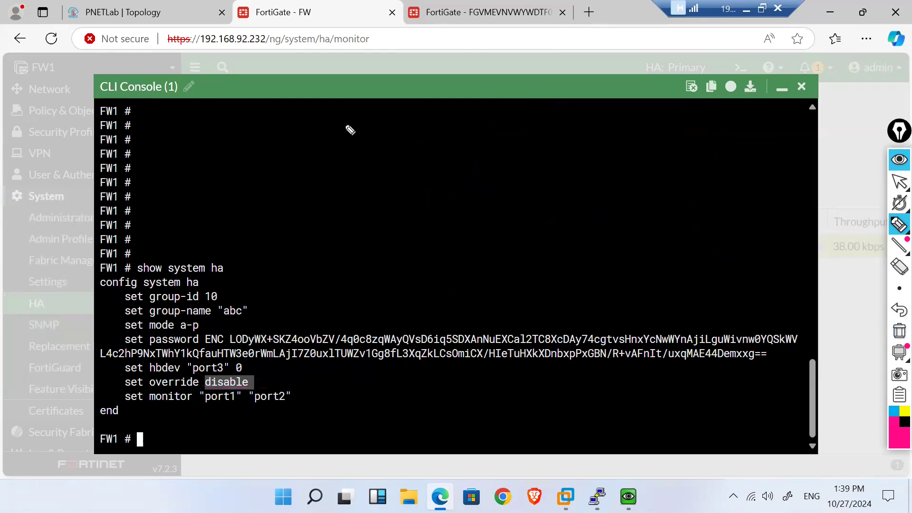
mouse_move(331, 118)
mouse_down()
mouse_move(361, 138)
mouse_move(399, 143)
mouse_move(405, 132)
mouse_move(419, 139)
mouse_move(454, 126)
mouse_move(492, 126)
mouse_move(505, 145)
mouse_move(632, 123)
mouse_move(677, 145)
mouse_up()
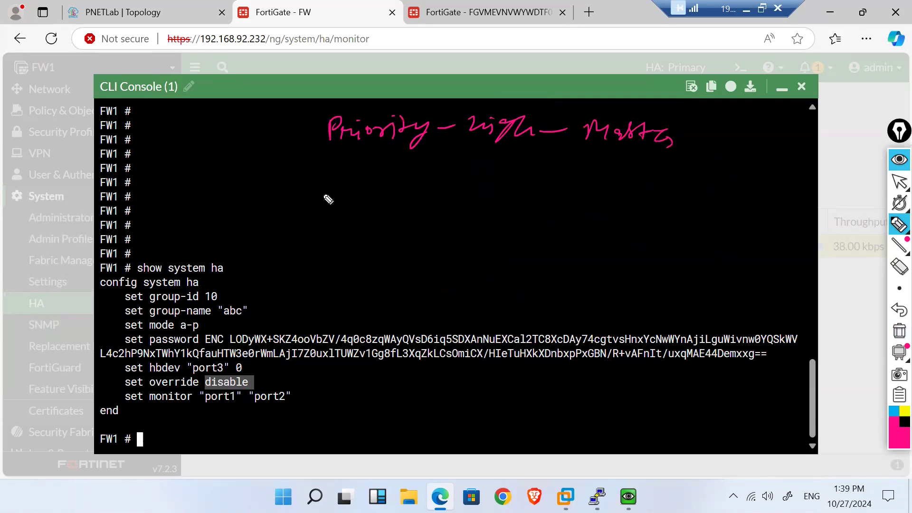
click(477, 147)
drag(476, 148, 538, 148)
mouse_move(323, 192)
mouse_down()
mouse_move(323, 204)
mouse_move(374, 208)
mouse_move(421, 202)
mouse_move(444, 211)
mouse_move(549, 196)
mouse_move(597, 206)
mouse_move(598, 193)
mouse_move(702, 207)
mouse_move(760, 200)
mouse_move(826, 214)
mouse_up()
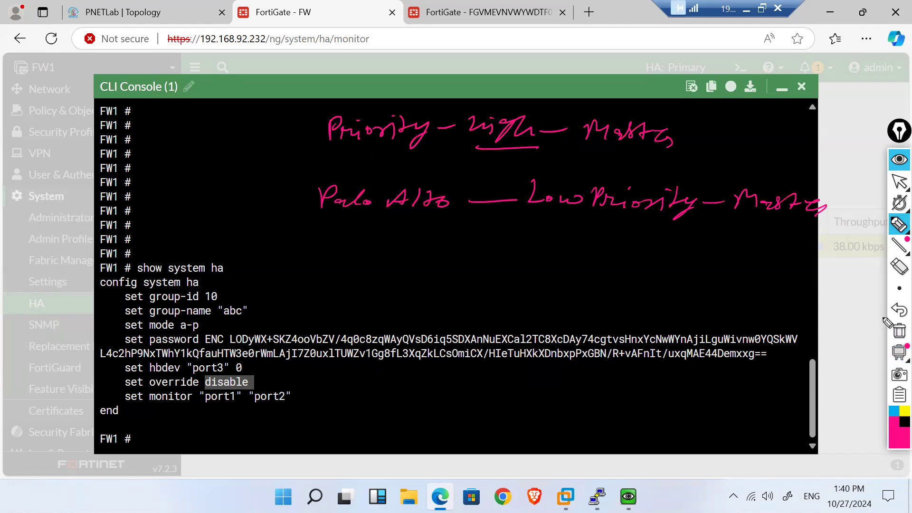
click(897, 333)
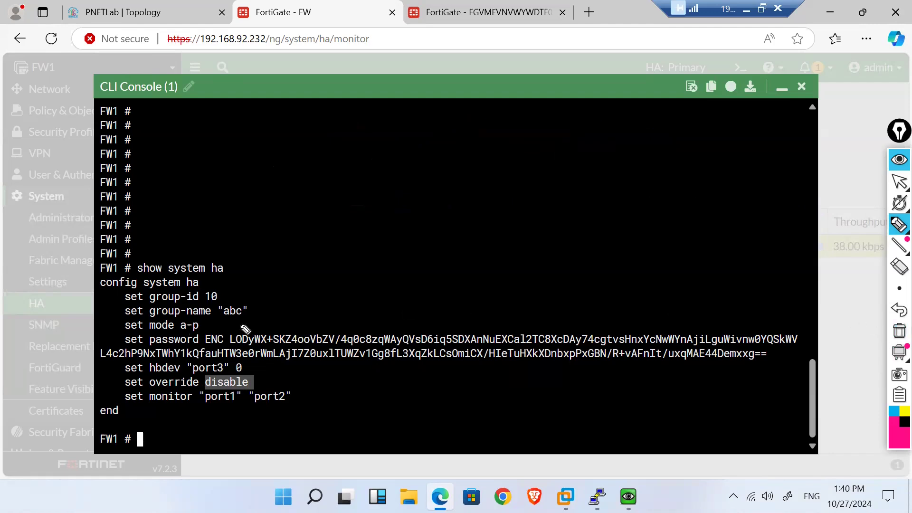
Step: Point out group name abc and the encrypted password, then select the config system ha…end block
drag(235, 321, 266, 314)
drag(203, 341, 243, 344)
click(899, 331)
click(895, 185)
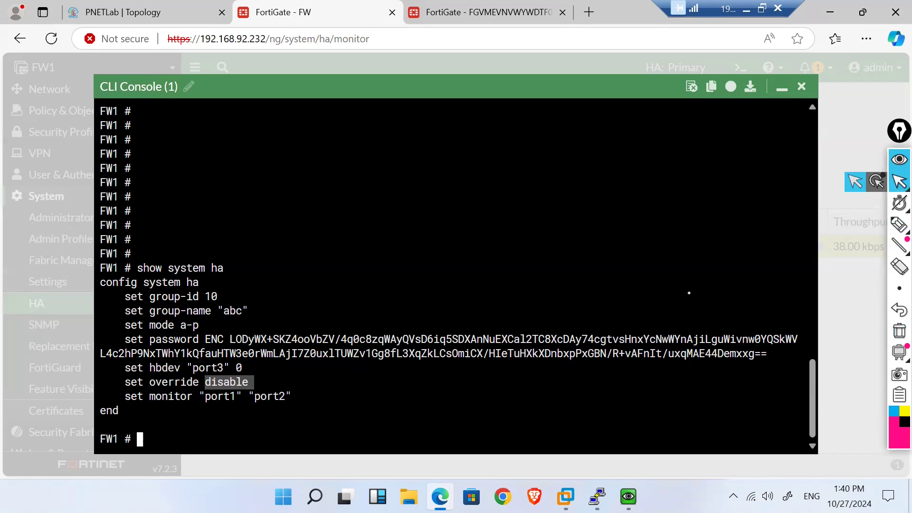
click(479, 287)
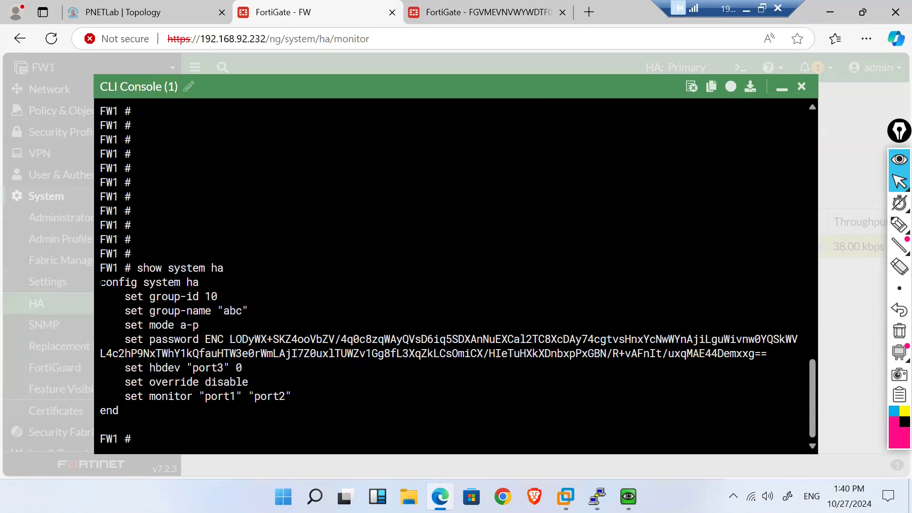
drag(101, 282, 310, 411)
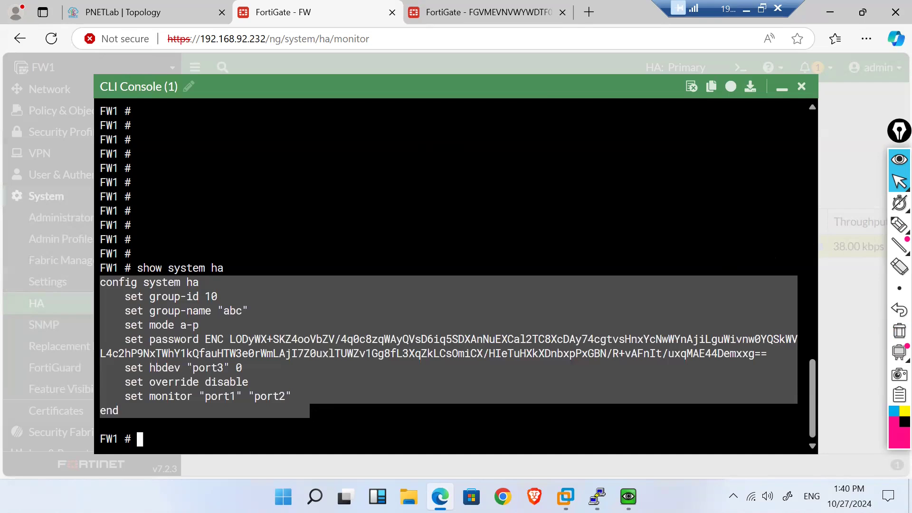
Step: Launch Notepad from the Run prompt and paste FW1's HA configuration into it
key(super+r)
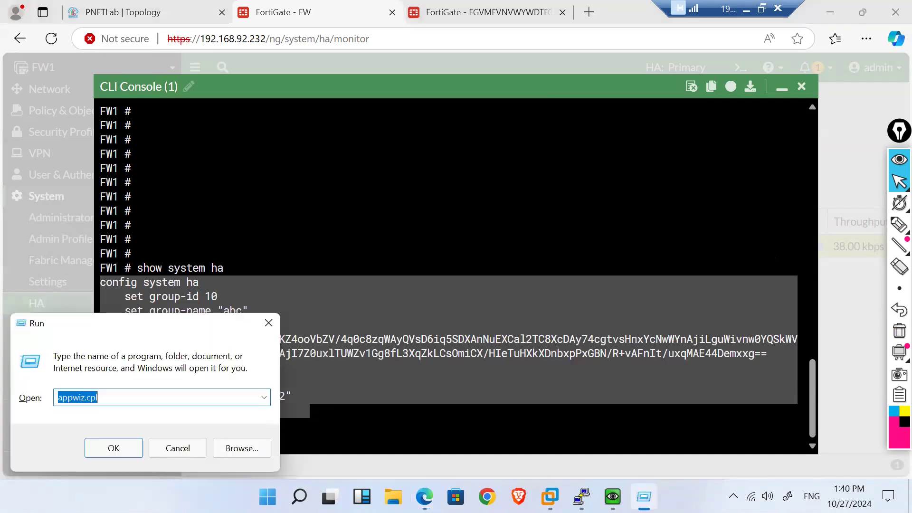
text(no)
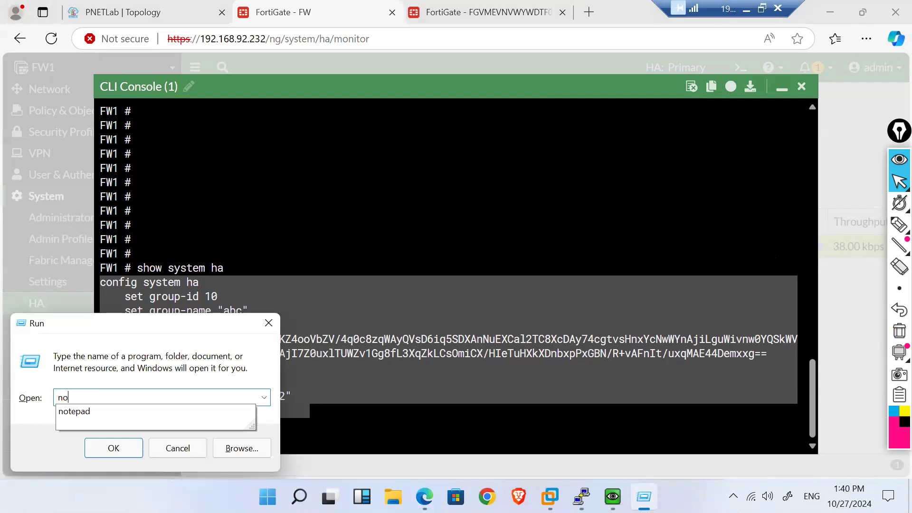
key(Down)
key(Return)
key(ctrl+v)
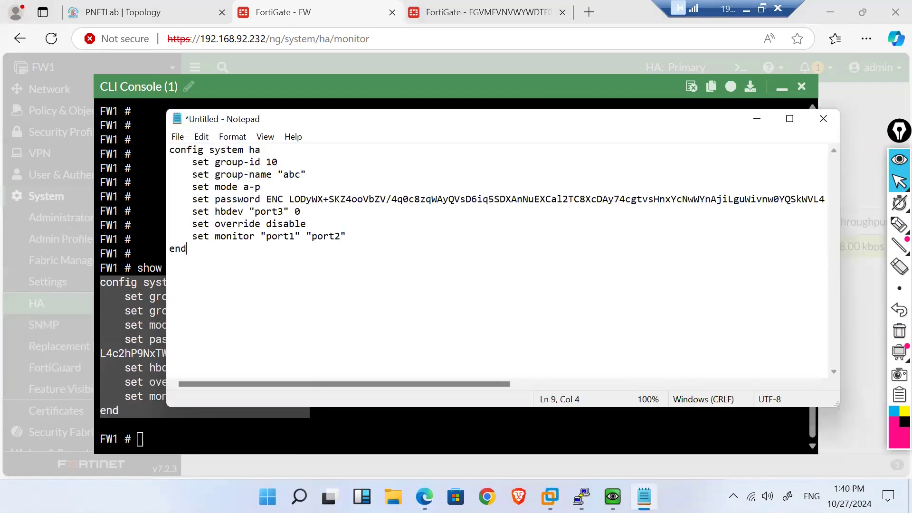
Step: Delete the encrypted password value in the note and select the whole edited HA block
double_click(269, 202)
click(268, 203)
key(shift+Right)
key(shift+Right)
key(shift+Right)
key(shift+Right)
key(shift+Right)
key(shift+Right)
key(shift+Right)
key(shift+Right)
key(shift+Right)
key(shift+Right)
key(shift+Right)
key(shift+Right)
key(shift+Right)
key(shift+Right)
key(shift+Right)
key(shift+Right)
key(shift+Right)
key(shift+Right)
key(shift+Right)
key(shift+Right)
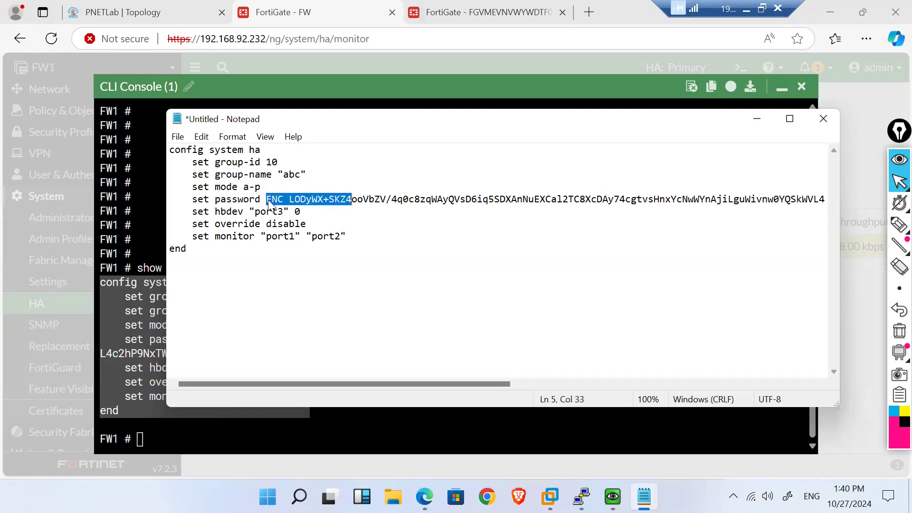
key(shift+Right)
key(shift+Right)
key(shift+Right)
key(shift+Right)
key(shift+Right)
key(shift+Right)
key(shift+Right)
key(shift+Right)
key(shift+Right)
key(shift+Right)
key(shift+Right)
key(shift+Right)
key(shift+Right)
key(shift+Right)
key(shift+Right)
key(shift+Right)
key(shift+Right)
key(shift+Right)
key(shift+Right)
key(shift+Right)
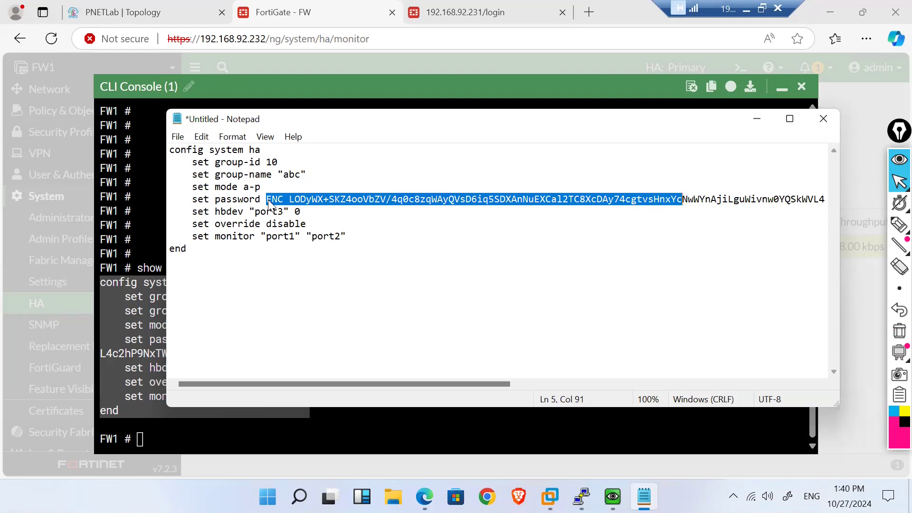
key(shift+Right)
key(shift+Right)
key(shift+Right)
key(shift+Right)
key(shift+Right)
key(shift+Right)
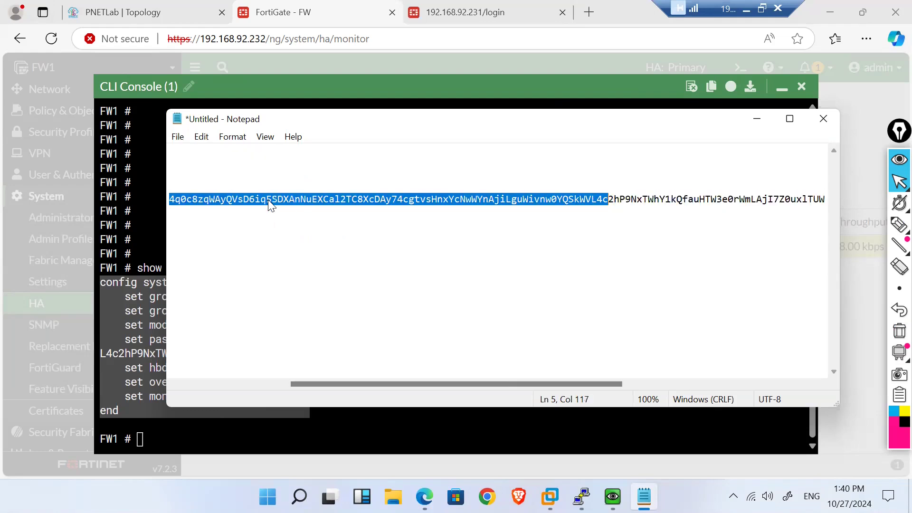
key(shift+Right)
key(shift+Right)
key(shift+Right)
key(shift+Right)
key(shift+Right)
key(shift+Right)
key(shift+Right)
key(shift+Right)
key(shift+Right)
key(shift+Right)
key(shift+Right)
key(shift+Right)
key(shift+Right)
key(shift+Right)
key(shift+Right)
key(shift+Right)
key(shift+Right)
key(shift+Right)
key(shift+Right)
key(shift+Right)
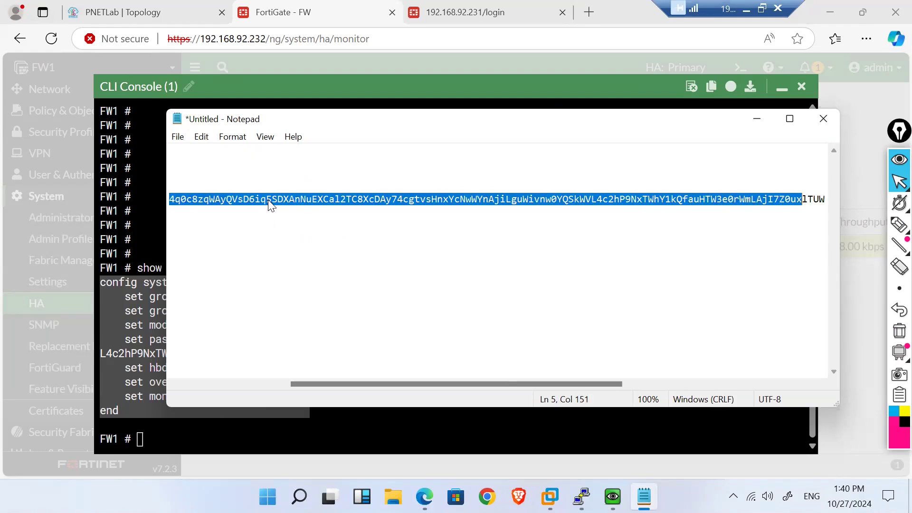
key(shift+Right)
key(shift+Right)
key(shift+Right)
key(shift+Right)
key(shift+Right)
key(shift+Right)
key(shift+Right)
key(Delete)
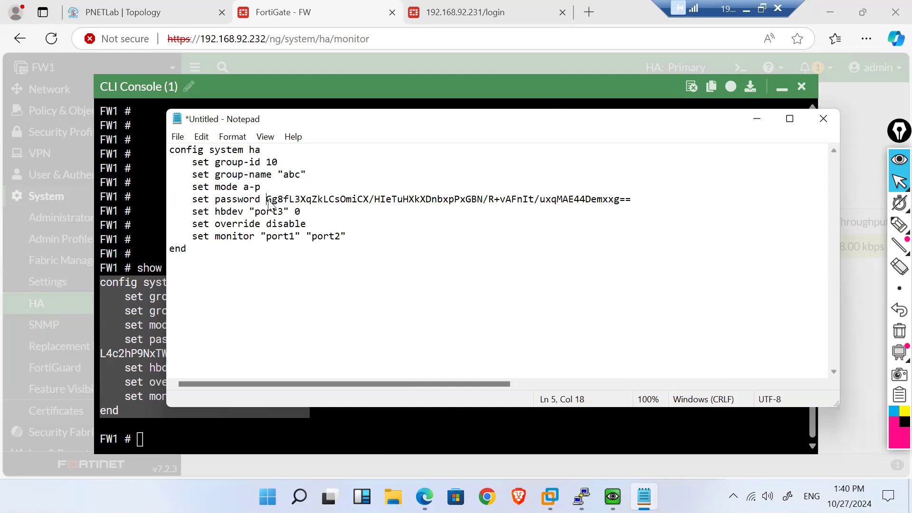
key(shift+Right)
key(shift+Right)
key(shift+Right)
key(shift+Right)
key(shift+Right)
key(shift+Right)
key(shift+Right)
key(shift+Right)
key(shift+Right)
key(shift+Right)
key(shift+Right)
key(shift+Right)
key(shift+Right)
key(shift+Right)
key(shift+Right)
key(shift+Right)
key(shift+Right)
key(shift+Right)
key(shift+Right)
key(shift+Right)
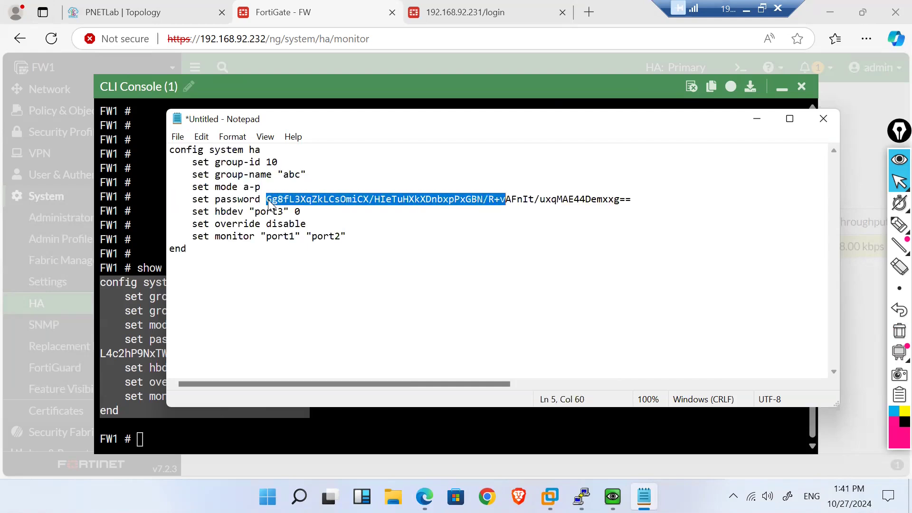
key(shift+Right)
key(shift+Right)
key(shift+Right)
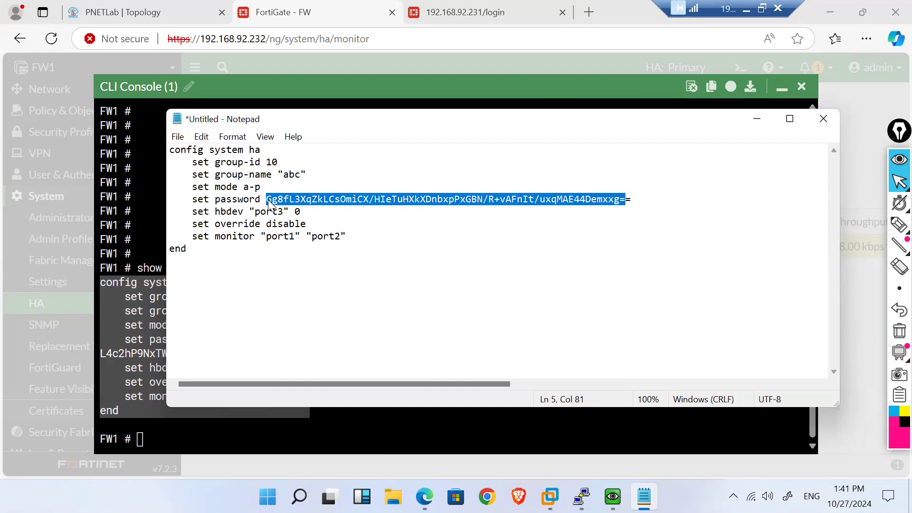
key(Delete)
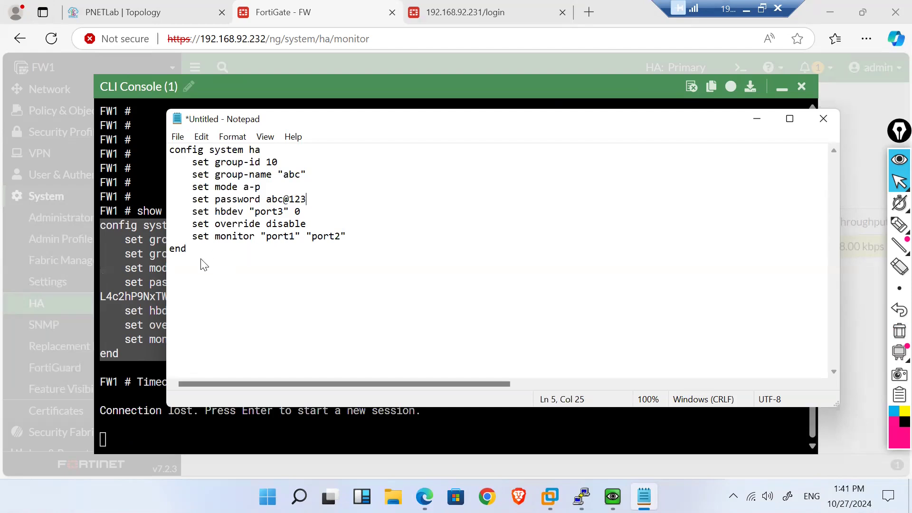
drag(200, 264, 166, 131)
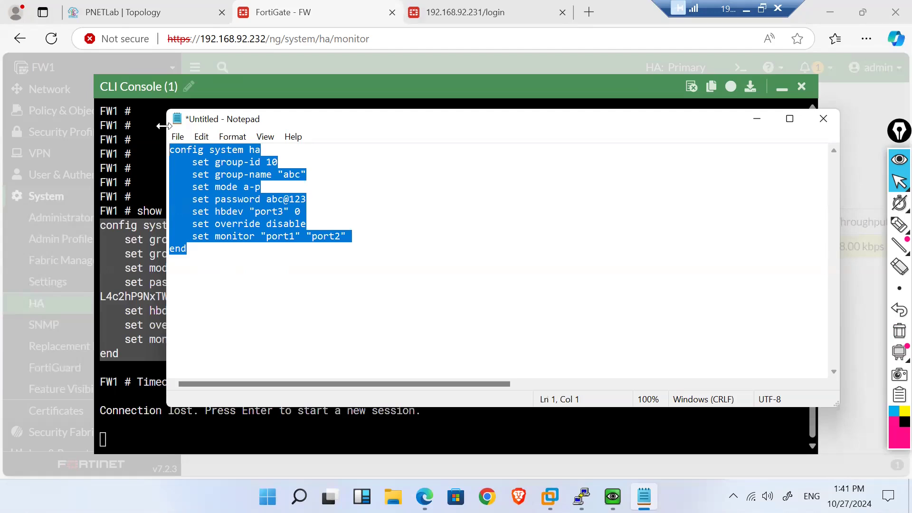
click(757, 122)
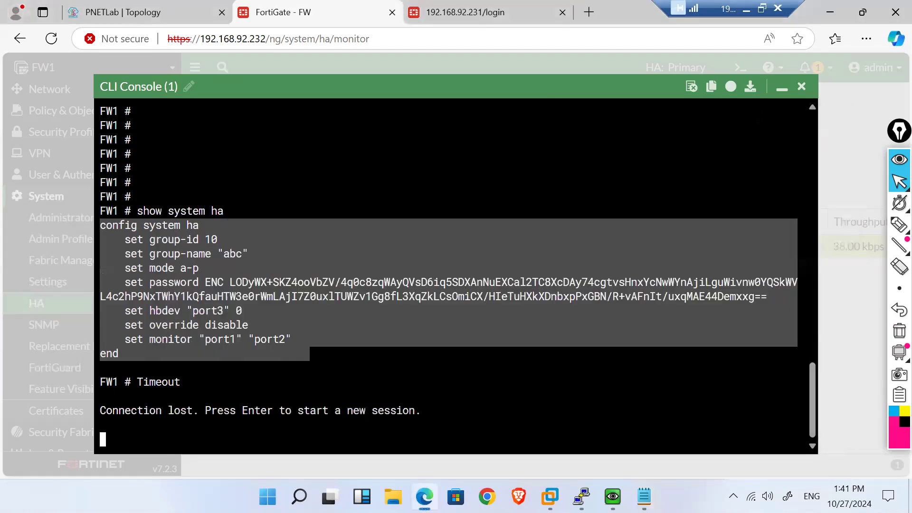
Step: Minimize the CLI console, open FW1's HA settings and cancel unchanged, then return to Notepad
click(778, 88)
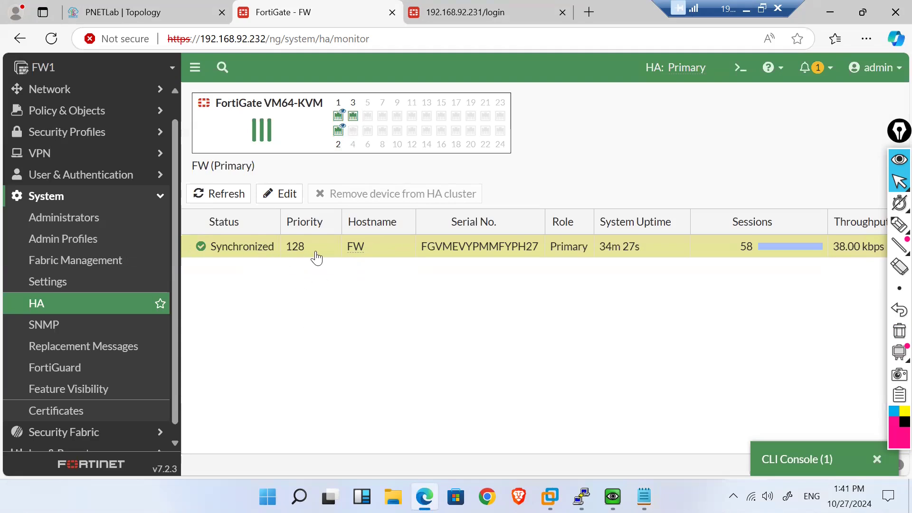
double_click(317, 251)
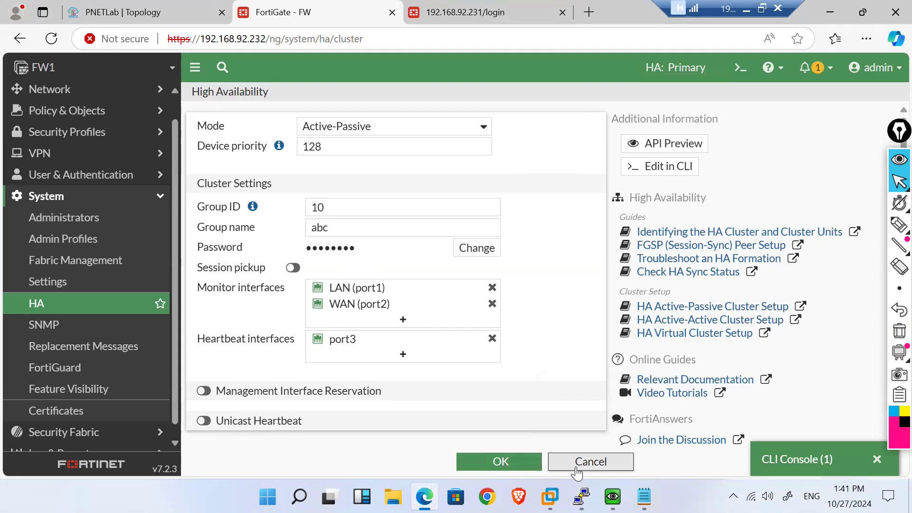
click(590, 462)
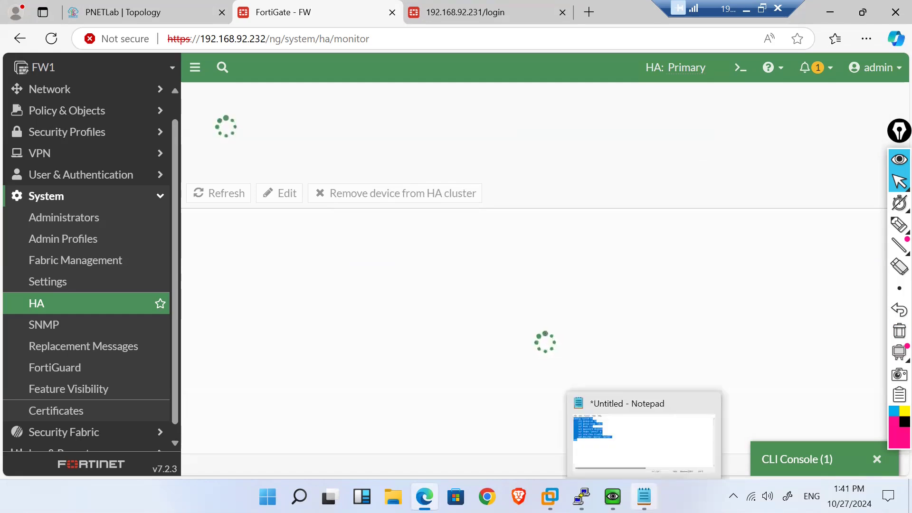
click(643, 496)
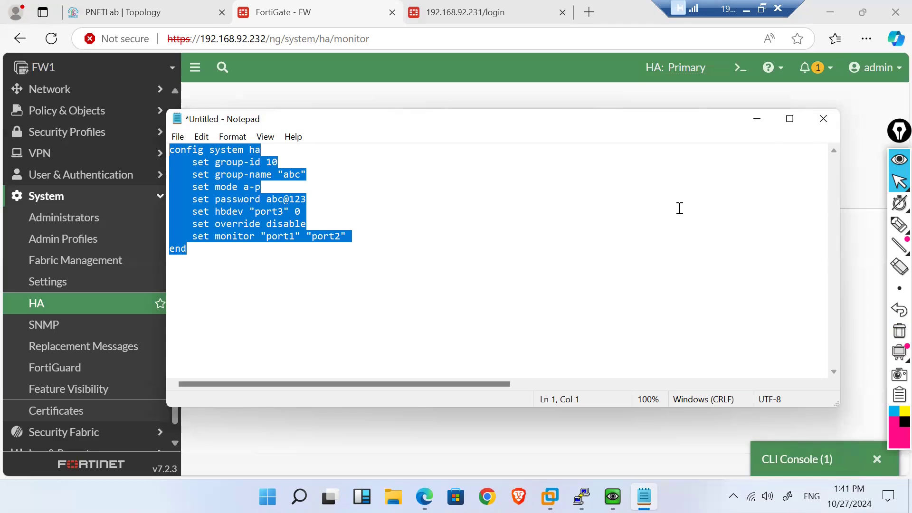
click(388, 272)
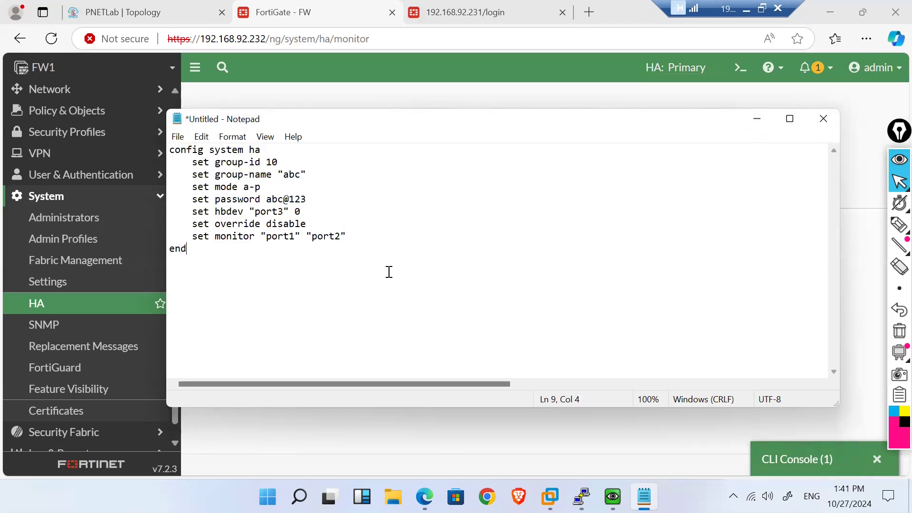
drag(263, 240, 341, 237)
drag(307, 212, 255, 213)
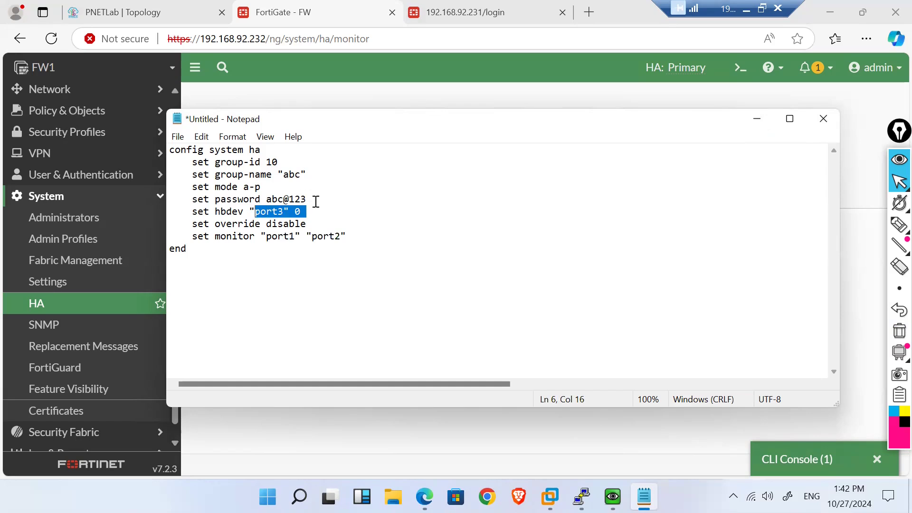
click(375, 257)
key(ctrl+a)
key(ctrl+c)
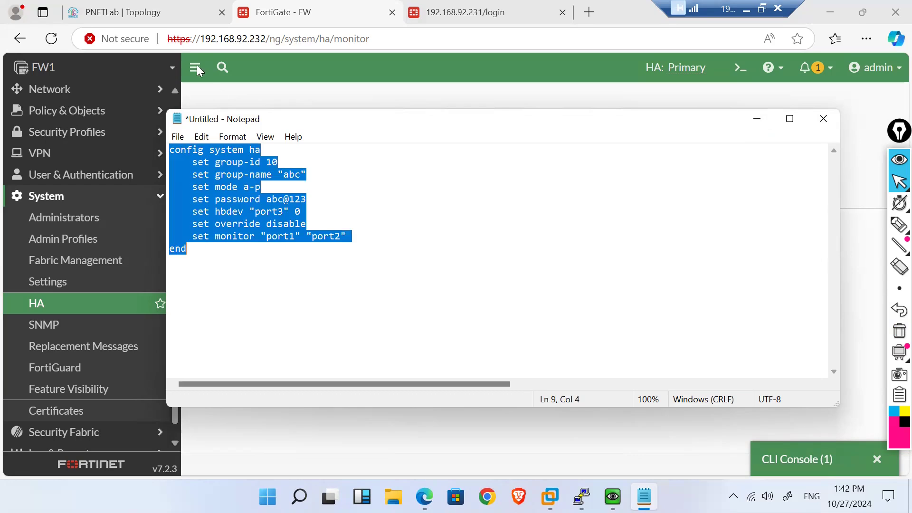
Step: Sign in to FW2's web interface with the admin username and its password
click(121, 12)
mouse_move(108, 223)
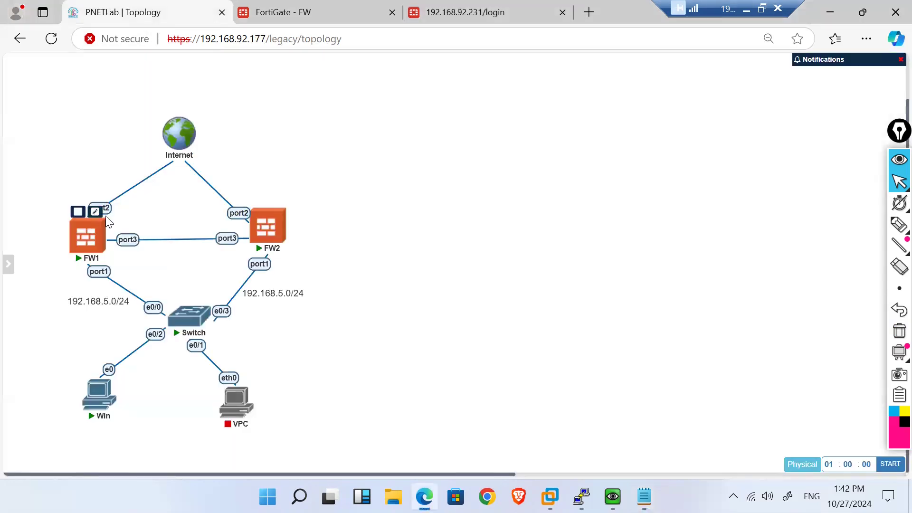
mouse_move(257, 220)
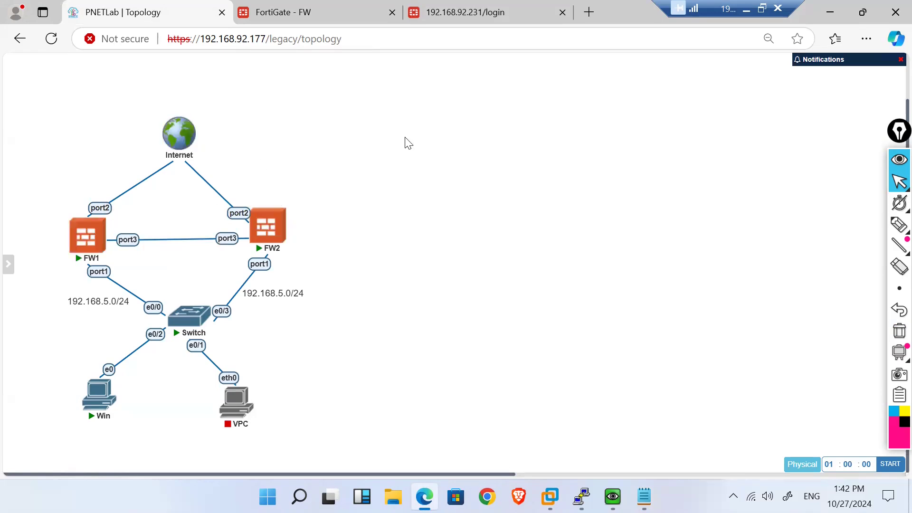
click(485, 19)
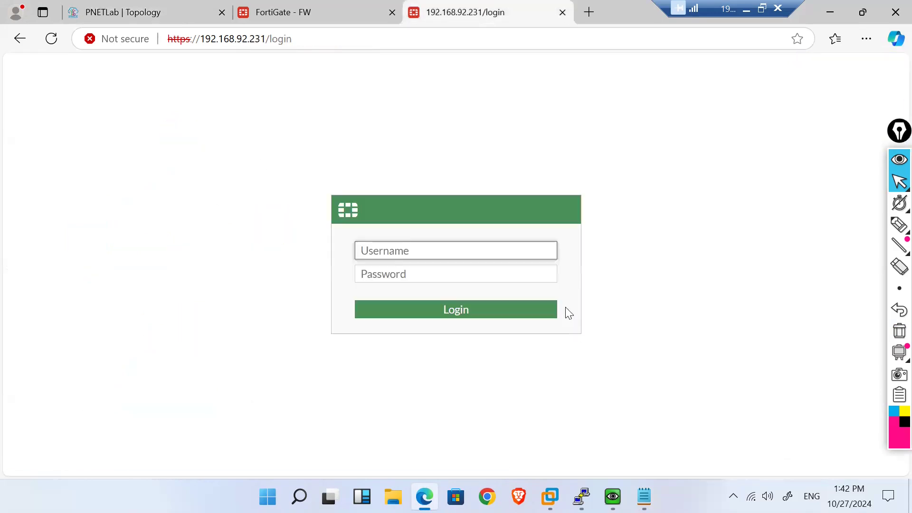
text(admin)
key(Tab)
text(ad)
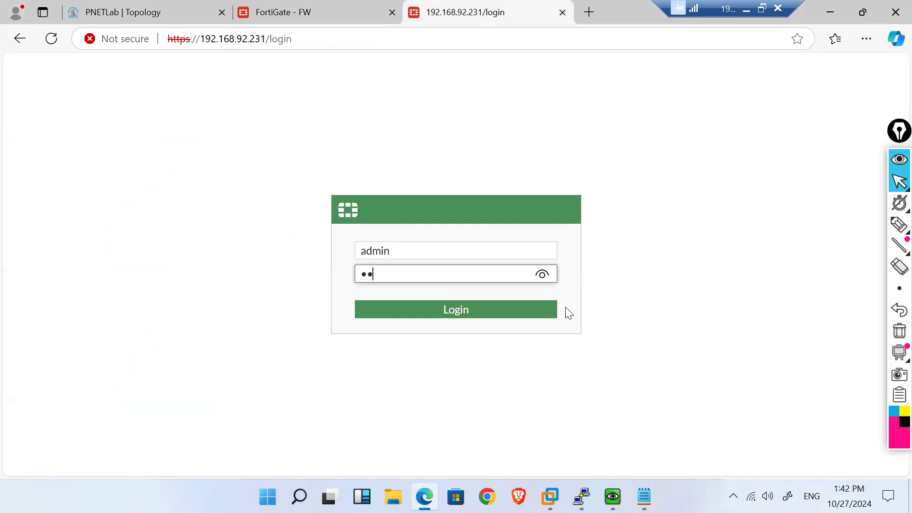
text(min)
key(Return)
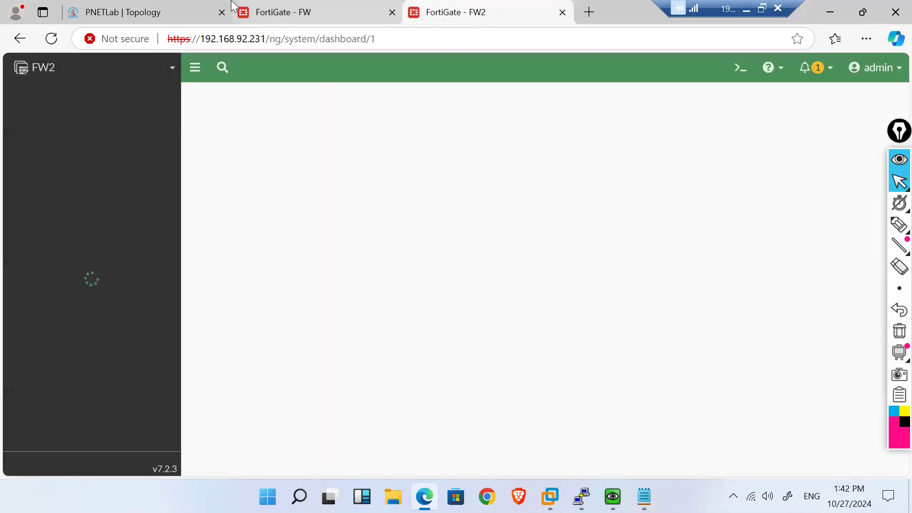
Step: On FW2's dashboard, go to System > HA, which shows Standalone mode
click(163, 3)
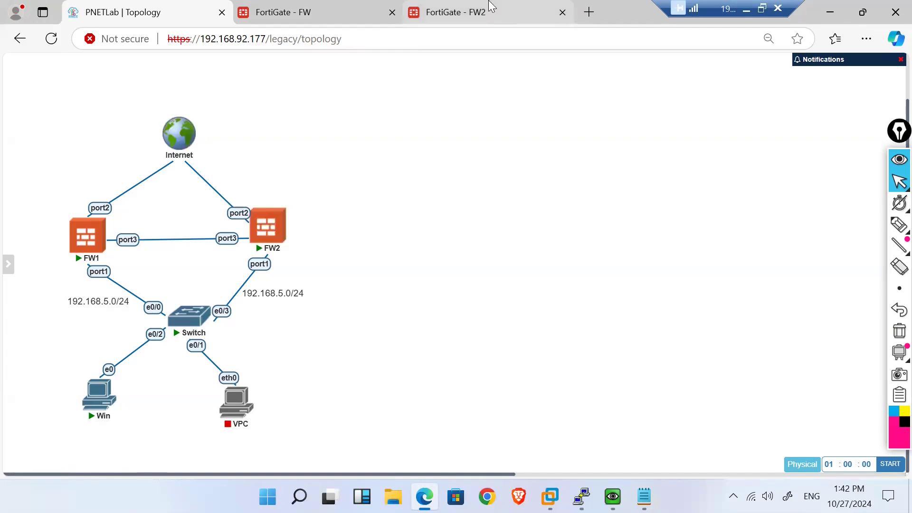
click(451, 12)
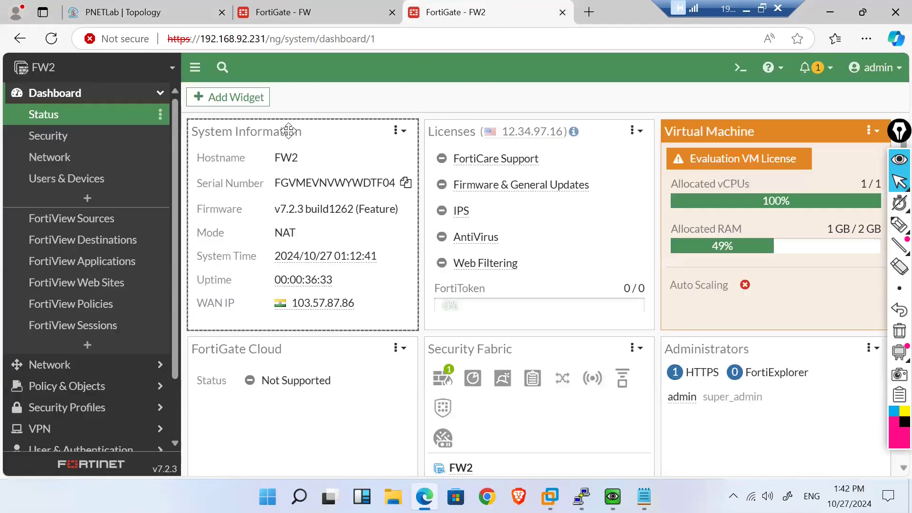
scroll(67, 320, down, 3)
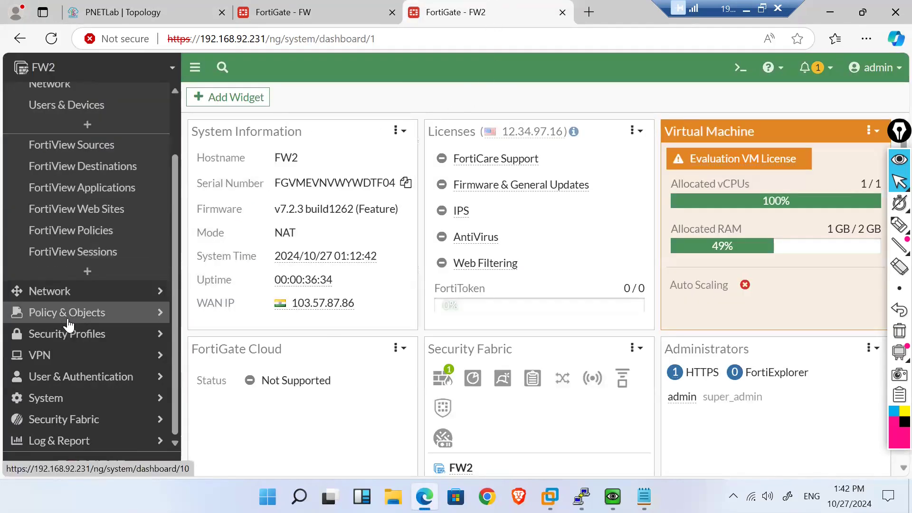
click(129, 401)
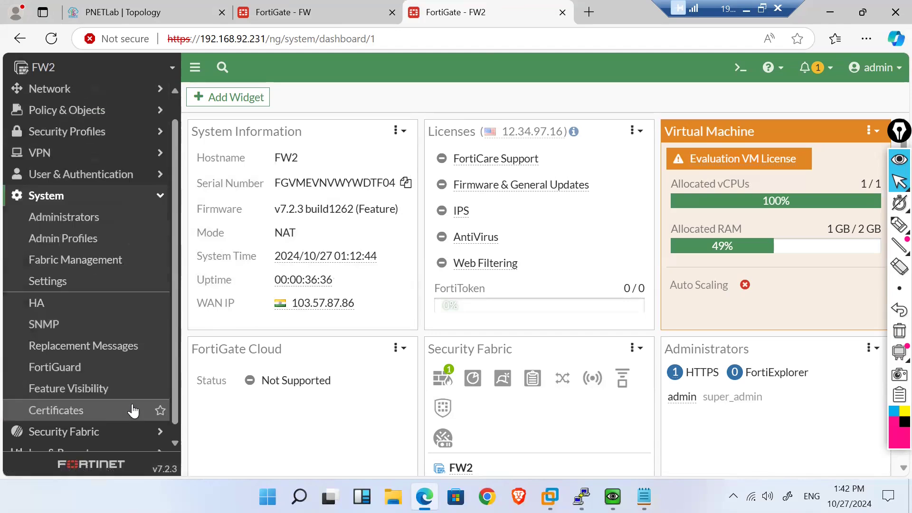
click(49, 311)
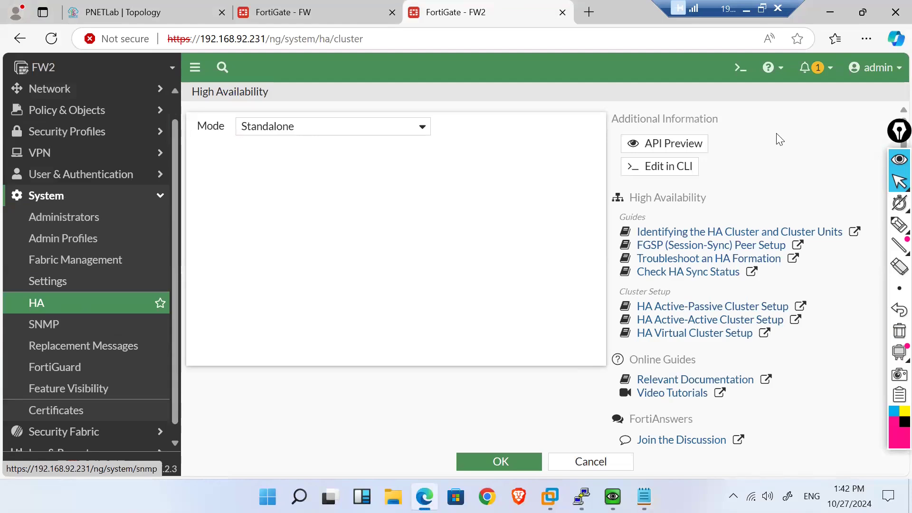
Step: Paste the HA block (group 10 abc, a-p, heartbeat port3) into FW2's CLI and apply it
click(741, 69)
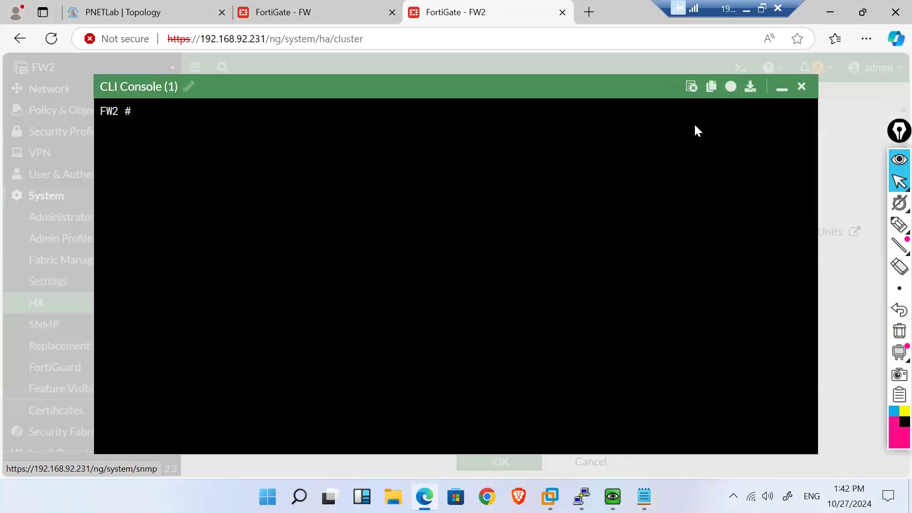
key(ctrl+v)
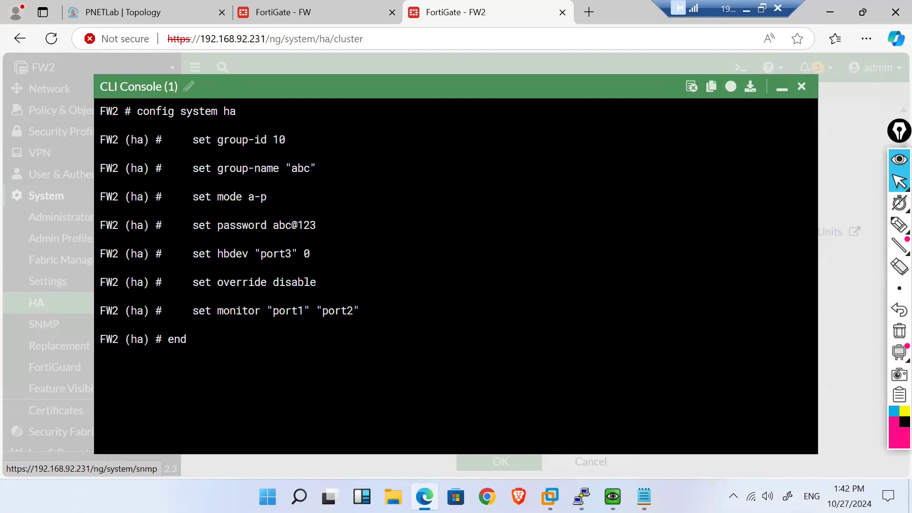
key(Return)
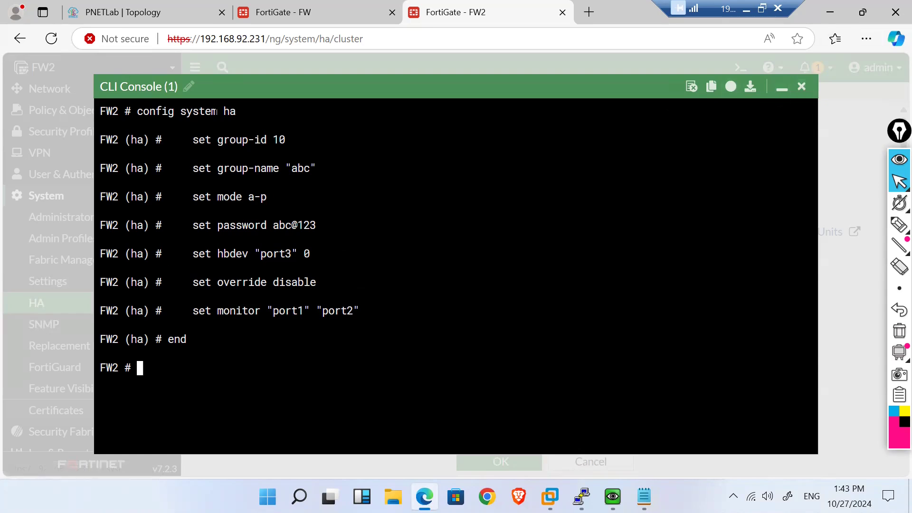
key(F5)
Step: Submit the password in FW2's PuTTY session after its reboot as secondary
mouse_move(581, 496)
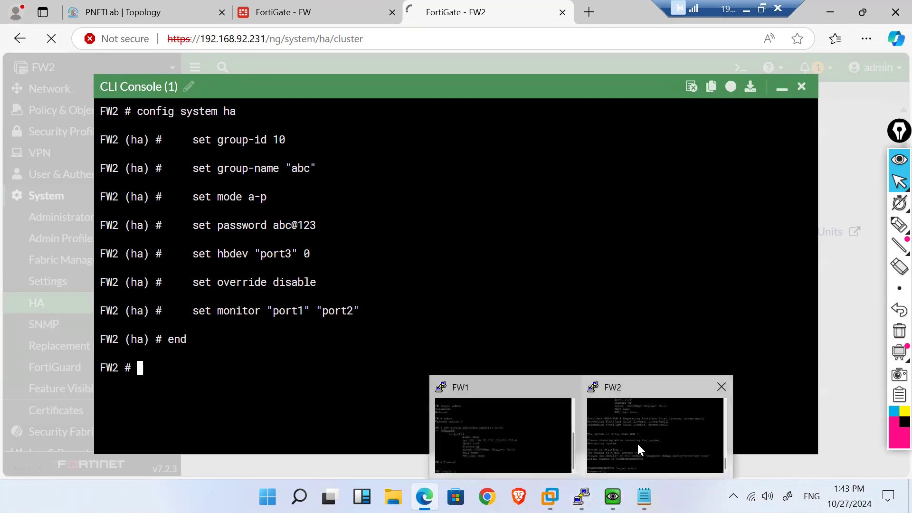
click(636, 442)
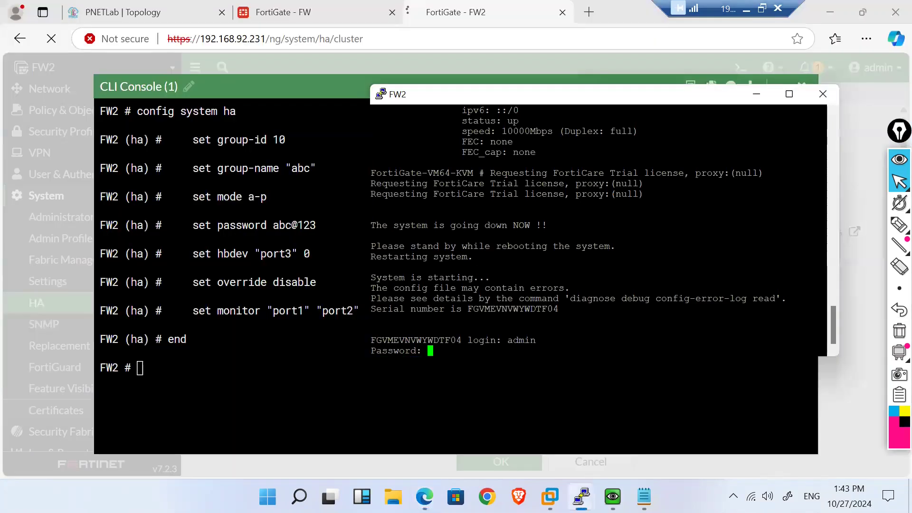
key(Return)
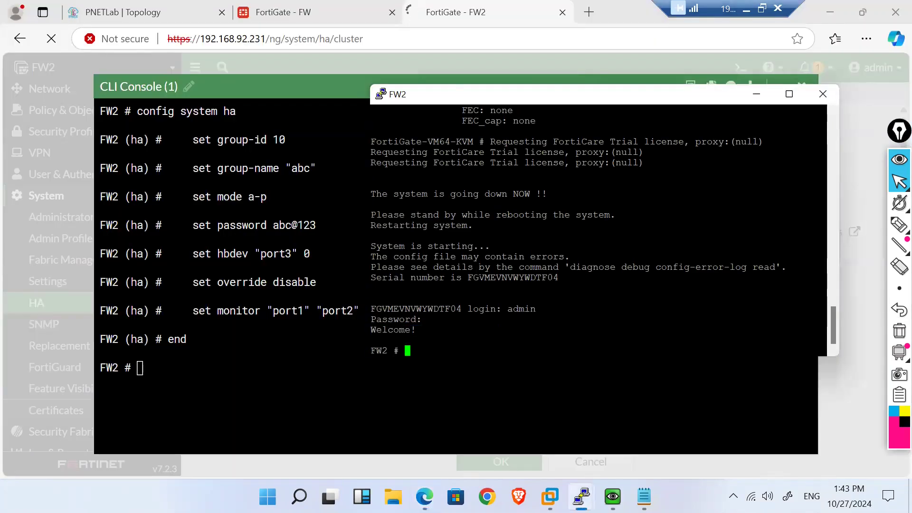
Step: Arrange the PuTTY windows and log in to FW1's console as admin
mouse_move(581, 496)
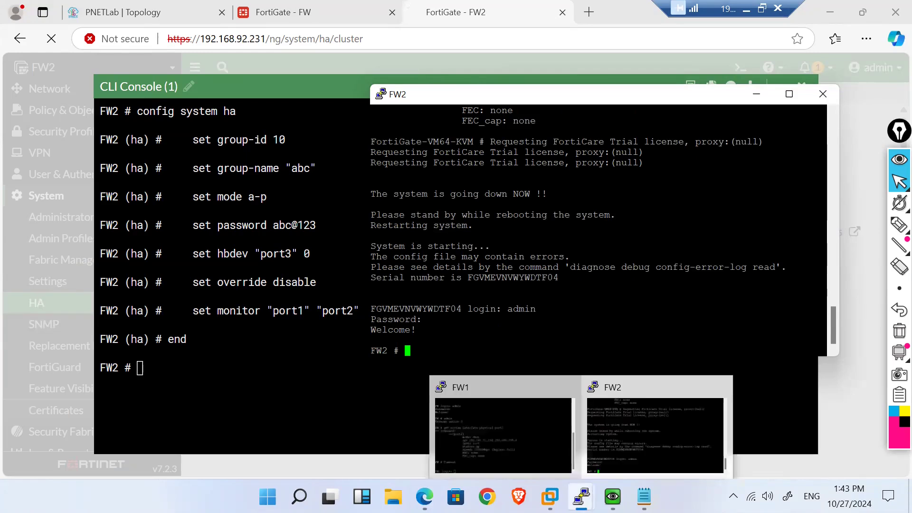
click(479, 430)
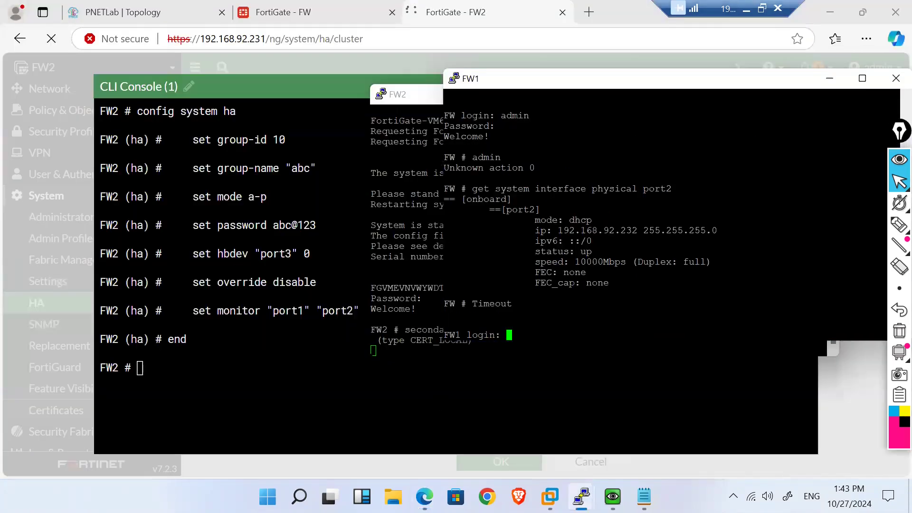
drag(402, 97, 129, 99)
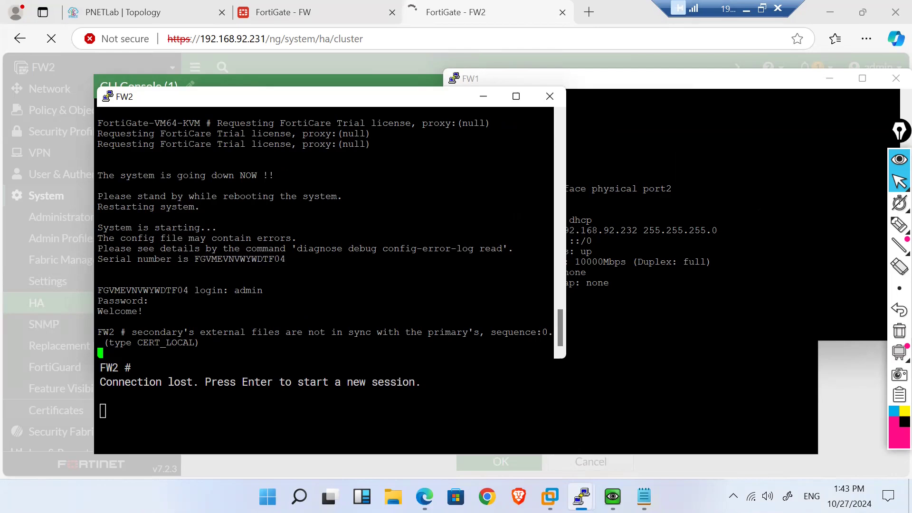
click(559, 347)
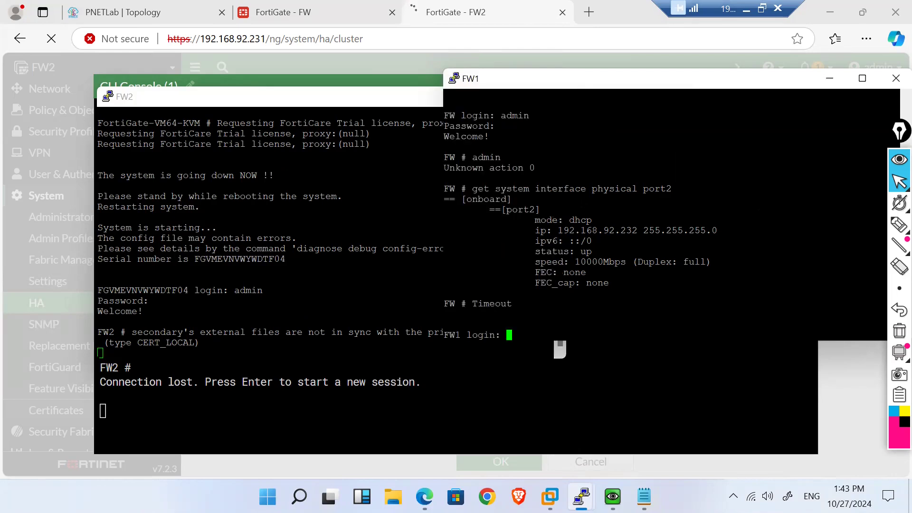
text(admin)
key(Return)
key(Return)
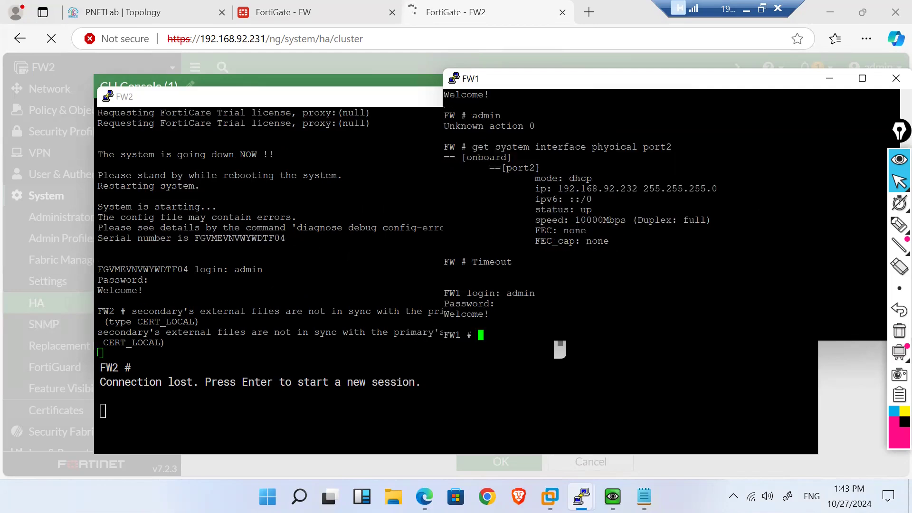
click(304, 280)
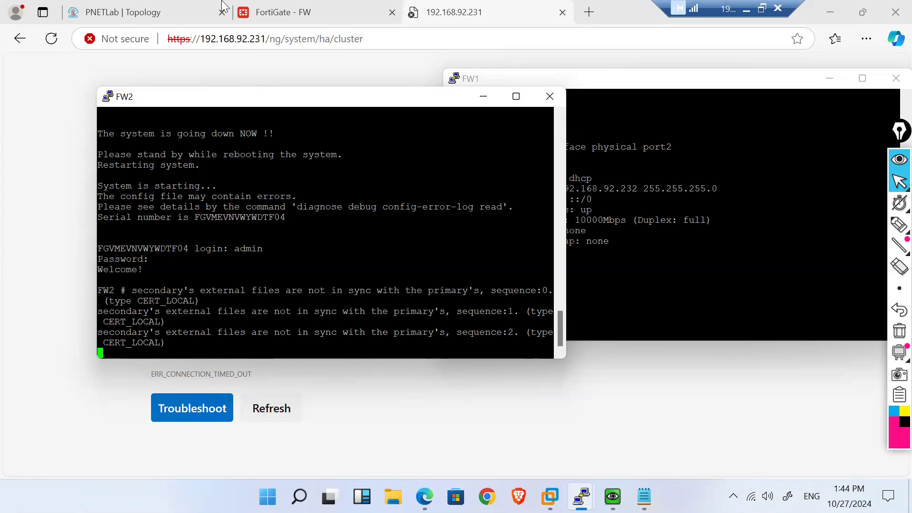
Step: View FW1's HA monitor, then mark the out-of-sync messages in FW2's PuTTY output
click(274, 6)
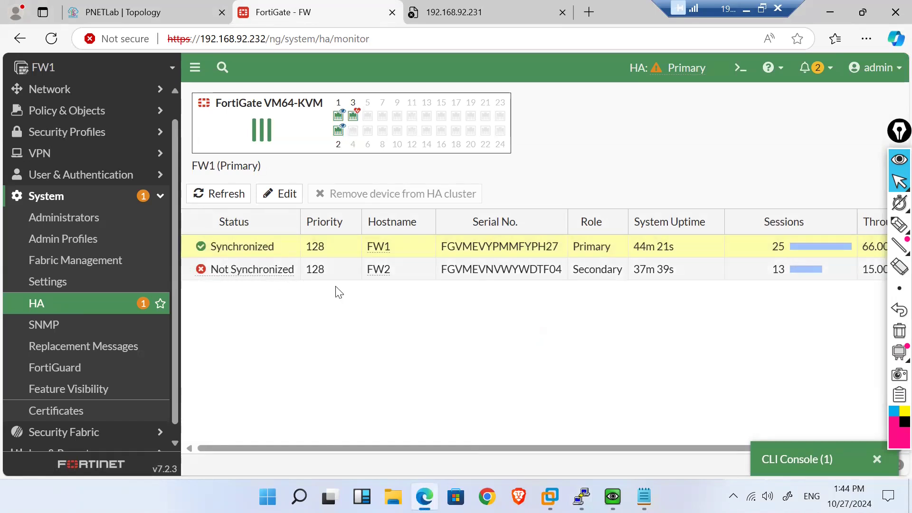
mouse_move(265, 270)
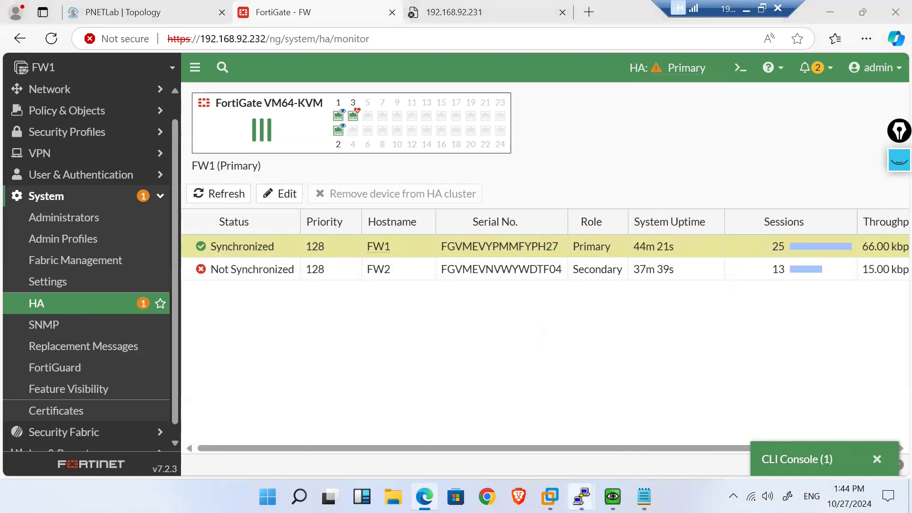
mouse_move(581, 496)
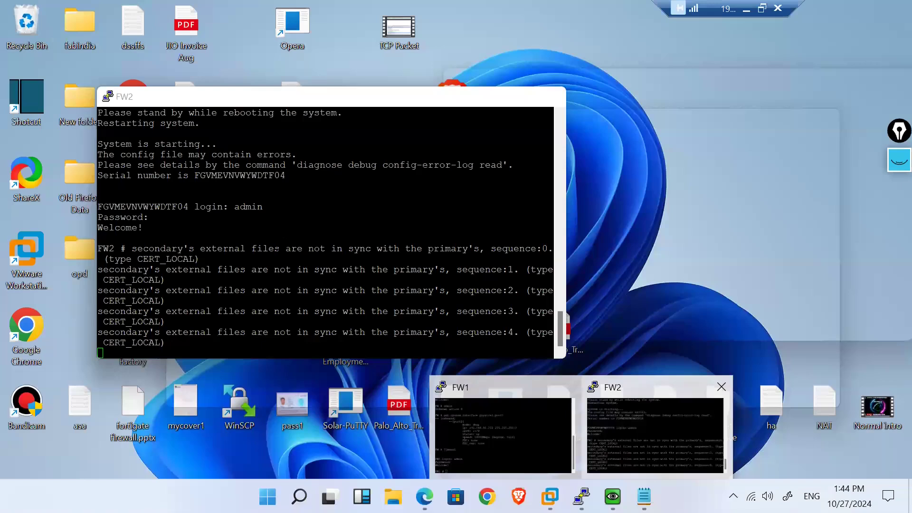
click(661, 422)
drag(234, 332, 387, 321)
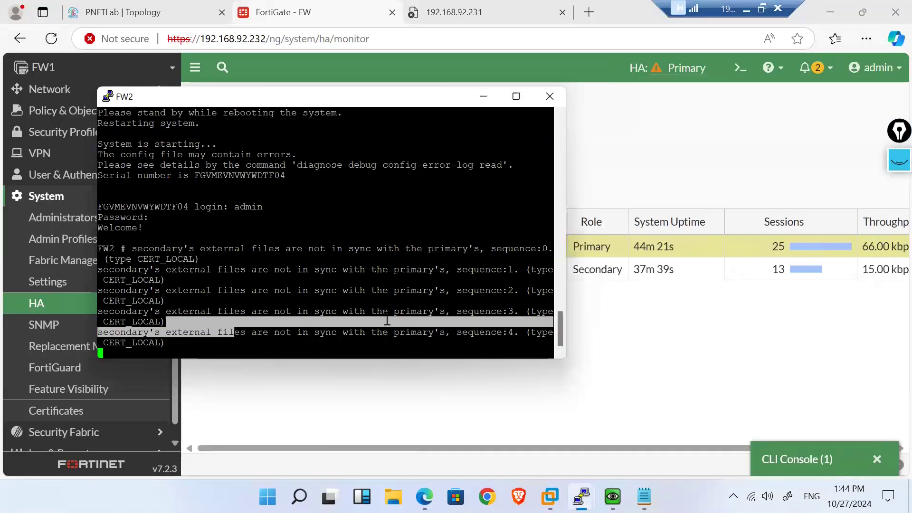
click(483, 96)
Step: Refresh FW1's console prompt and reload the HA monitor to list FW2 as Secondary
mouse_move(582, 497)
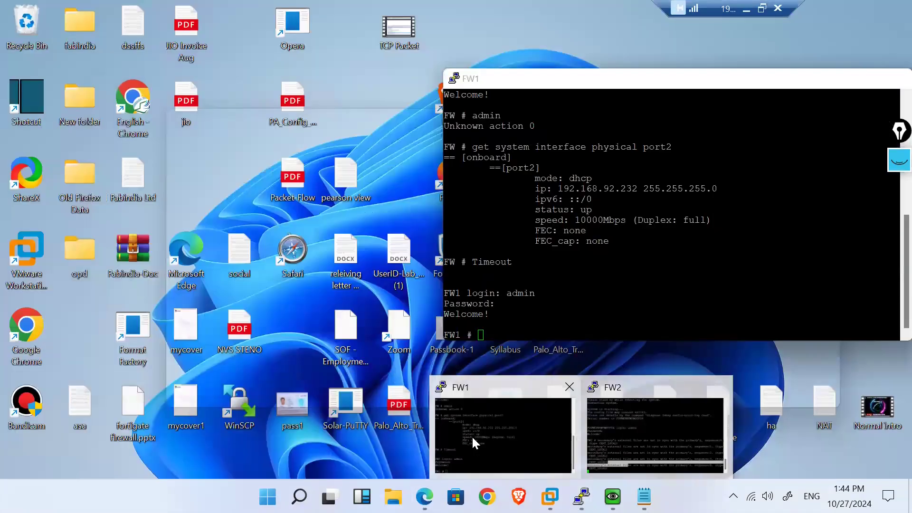
click(472, 435)
key(Return)
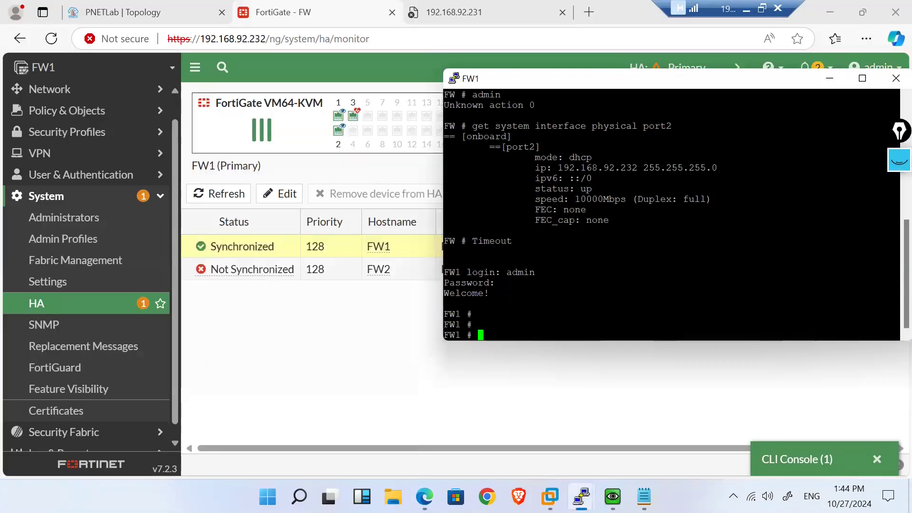
click(325, 327)
click(75, 308)
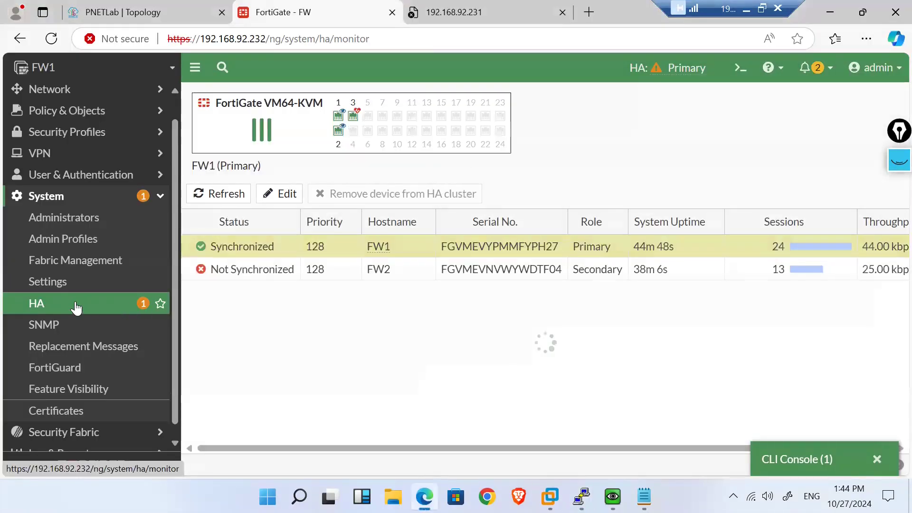
click(75, 308)
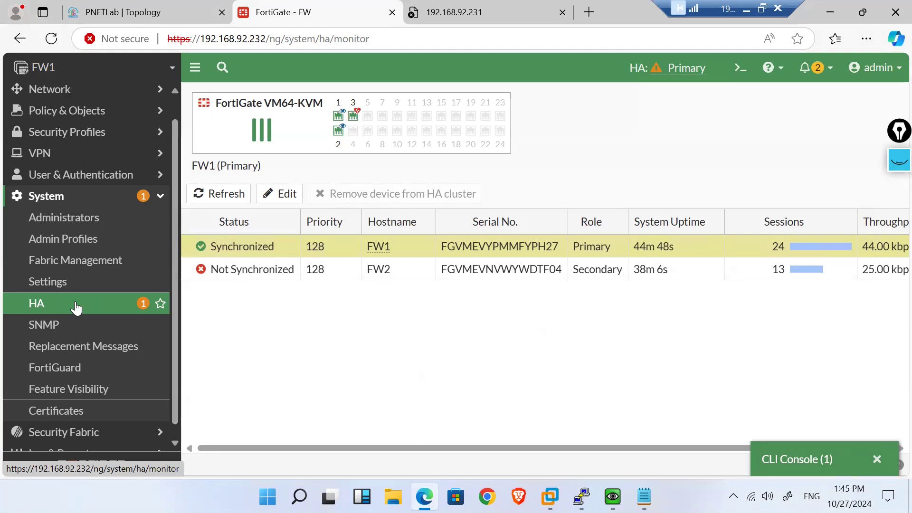
Step: Reload the HA monitor and check the sync summary; FW2 still shows Not Synchronized
click(76, 308)
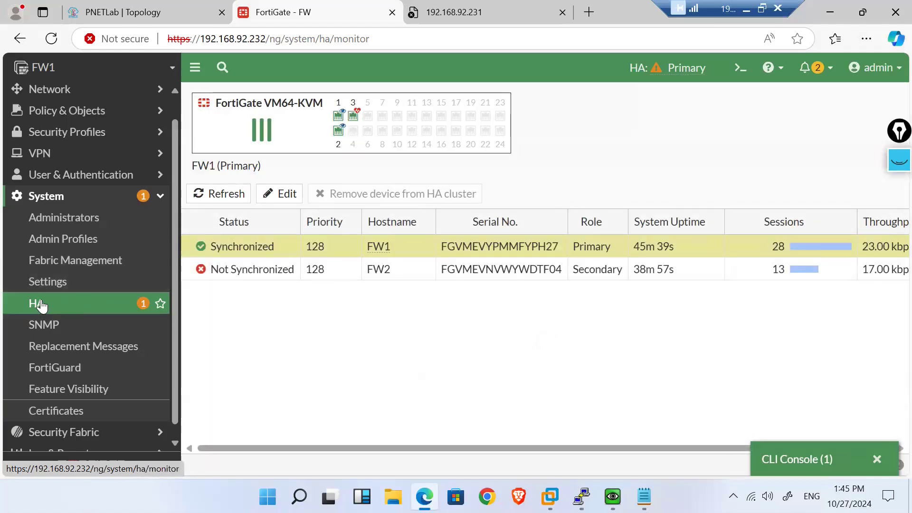
click(52, 39)
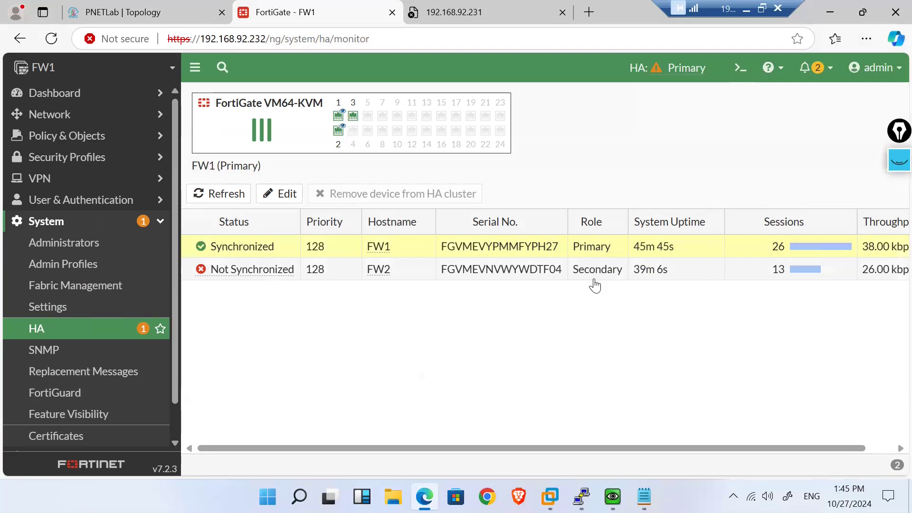
click(660, 68)
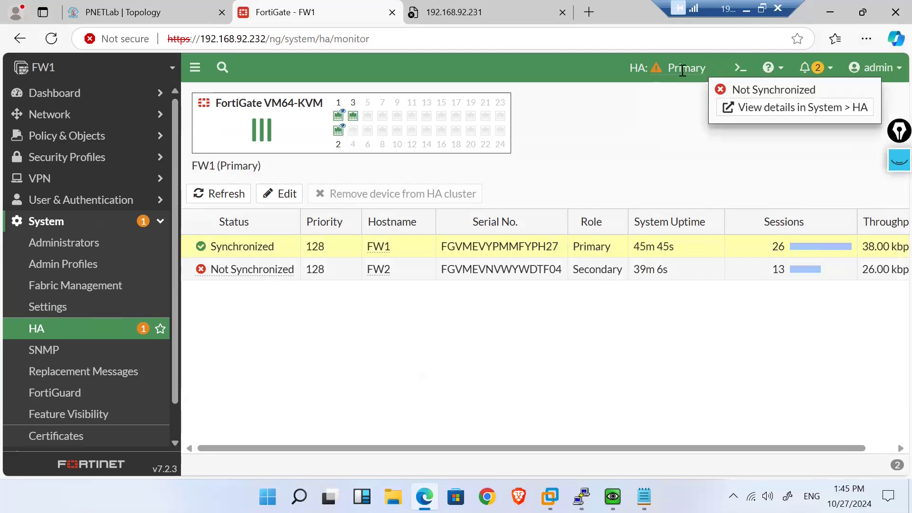
click(617, 356)
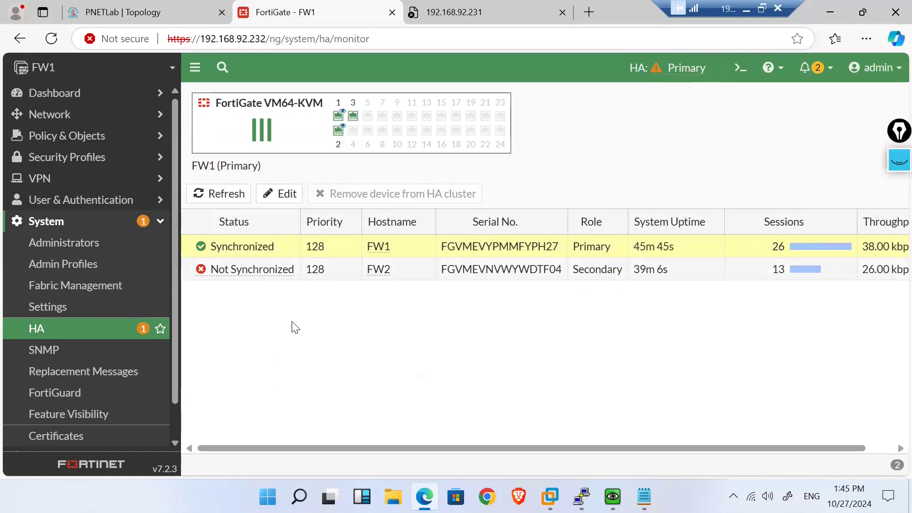
click(46, 333)
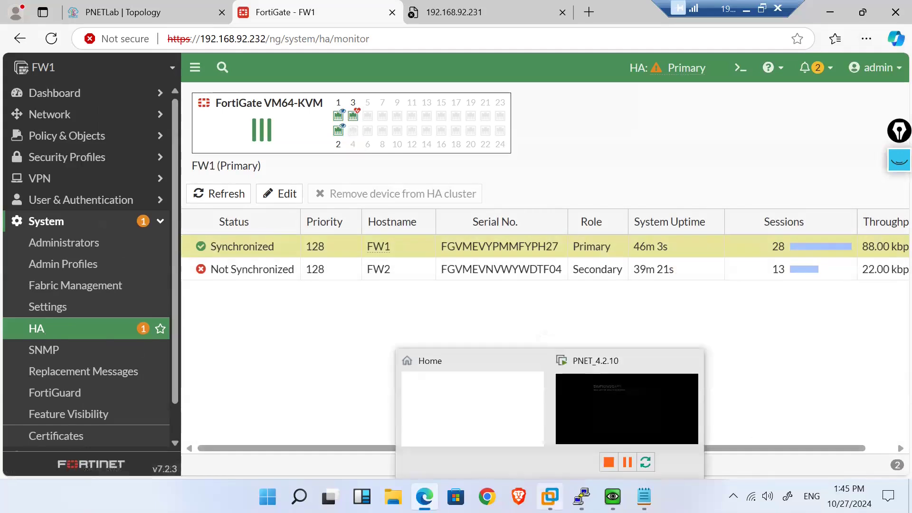
mouse_move(581, 496)
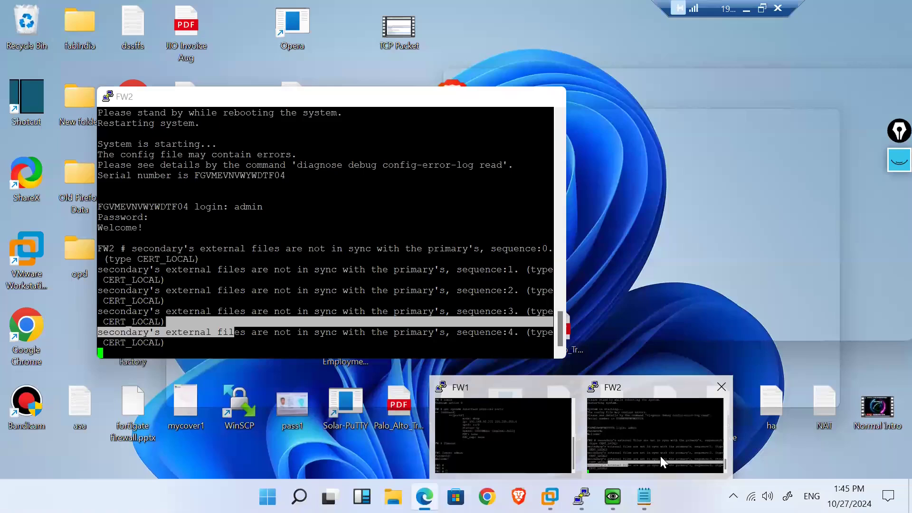
Step: Check FW2's console for fresh sync messages, then return to the HA monitor page
click(660, 455)
key(Return)
key(Return)
key(Return)
key(Return)
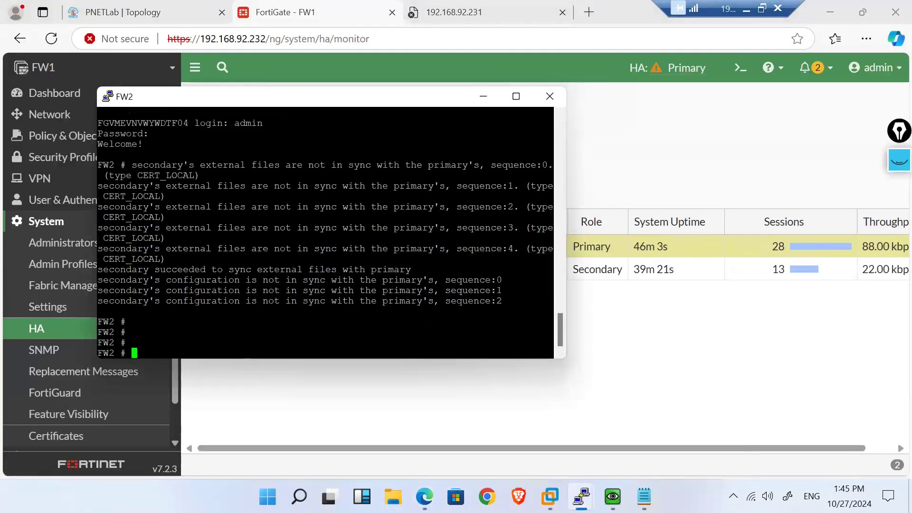
click(488, 395)
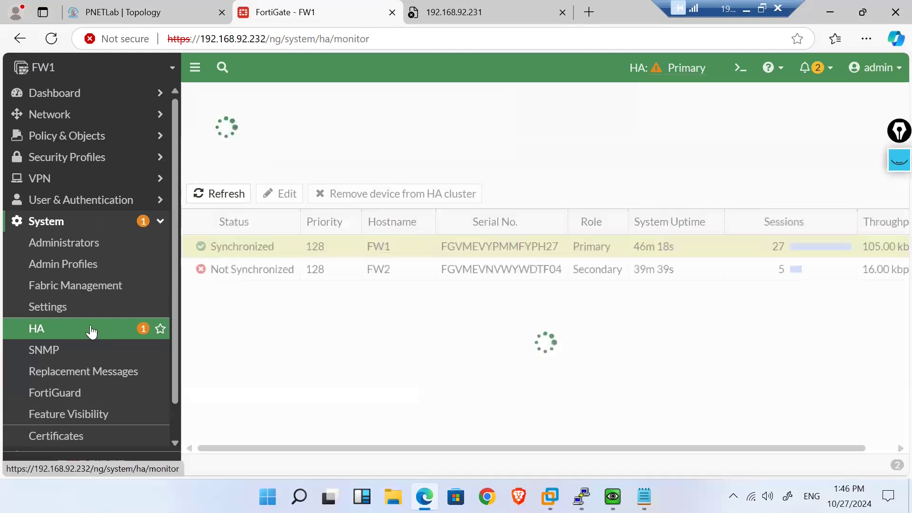
double_click(272, 246)
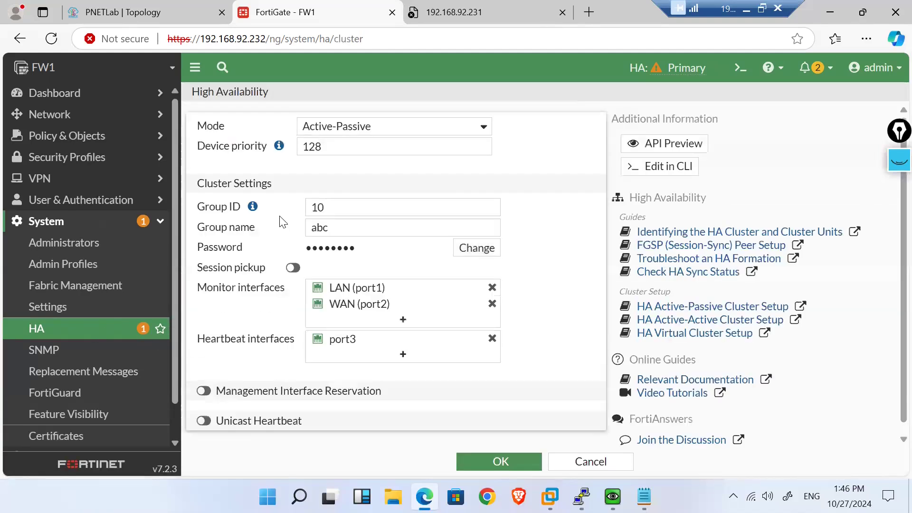
key(ctrl+minus)
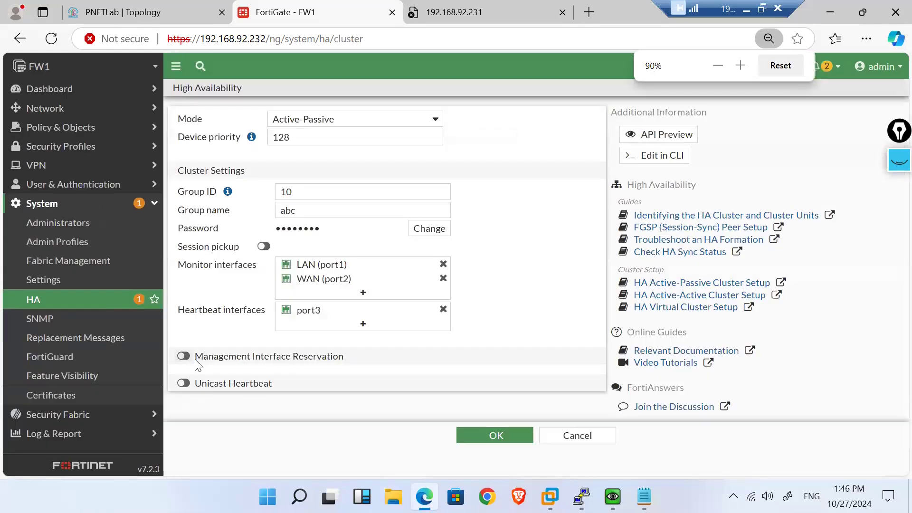
click(183, 356)
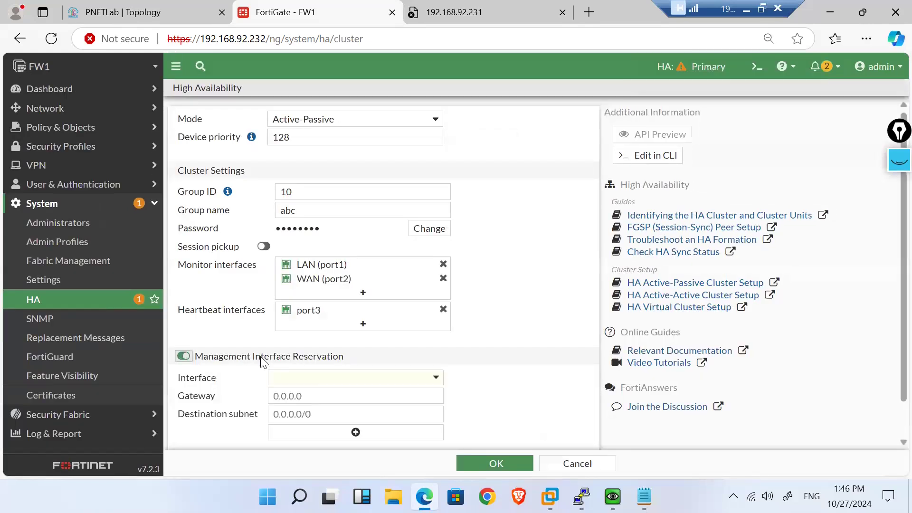
click(309, 380)
click(304, 415)
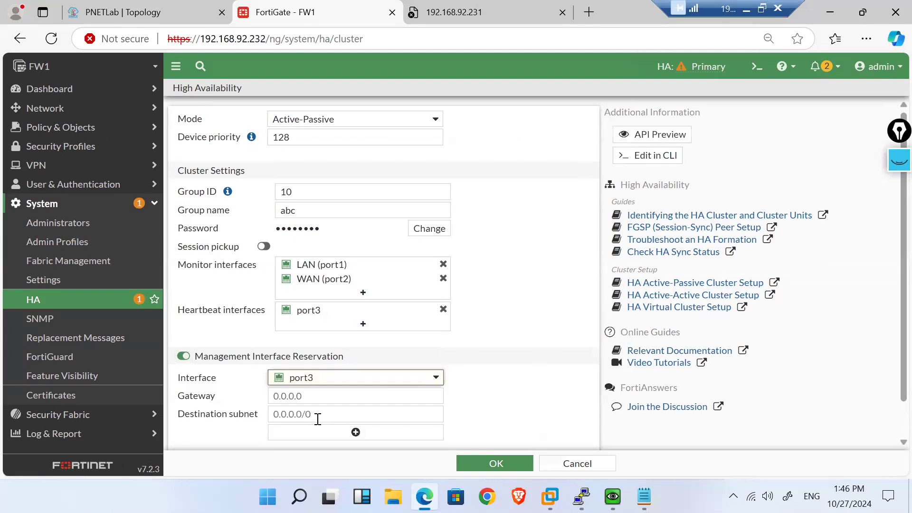
click(392, 401)
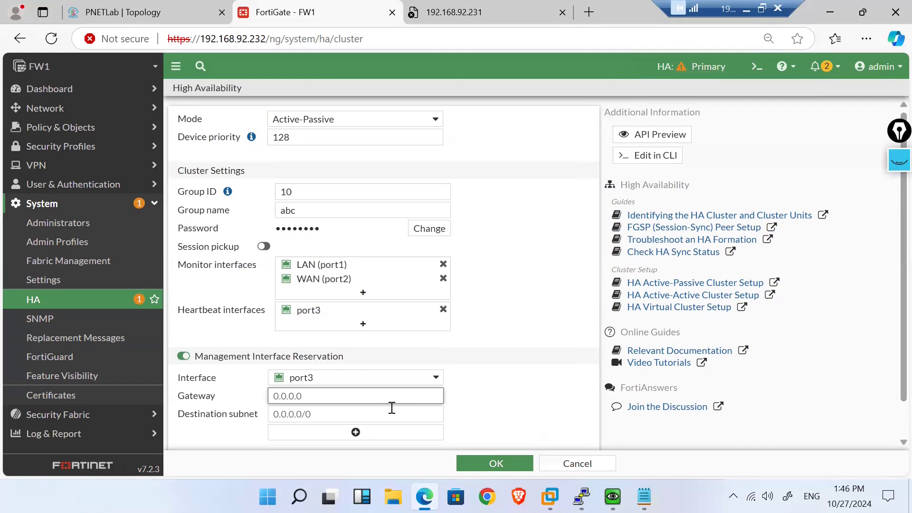
click(343, 385)
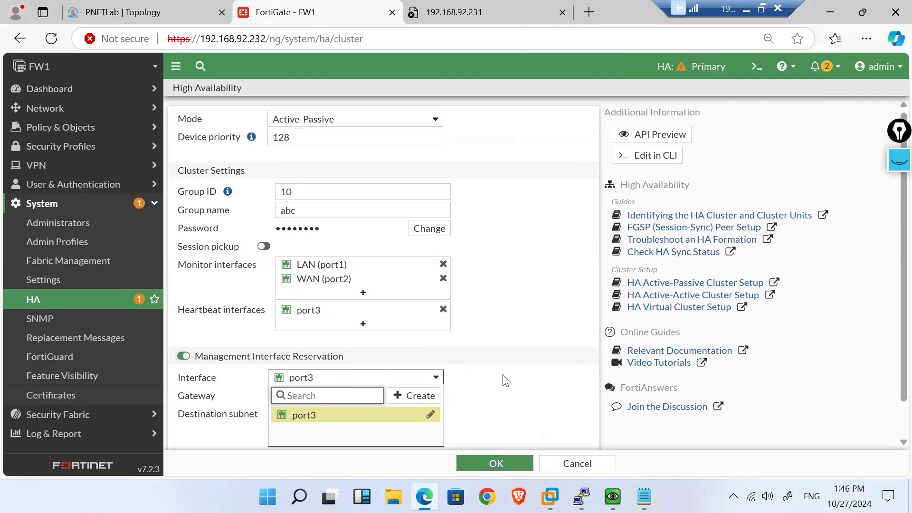
click(580, 465)
click(580, 466)
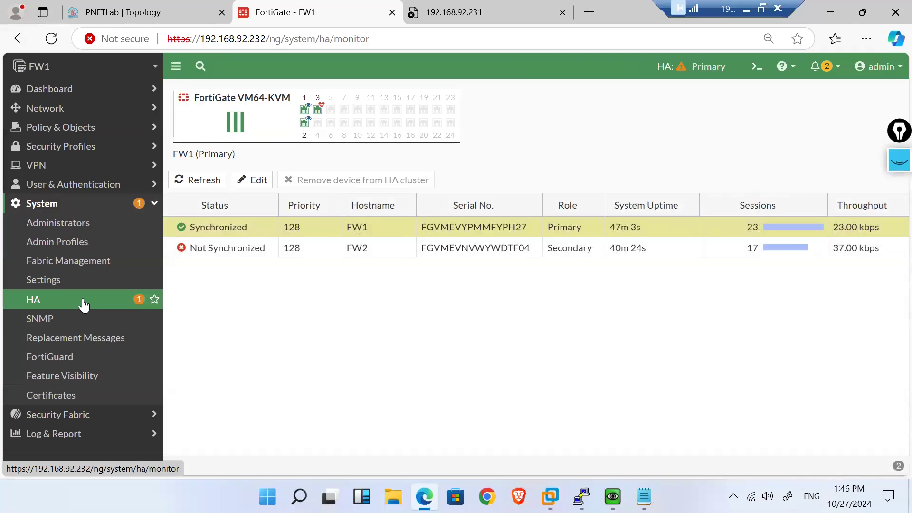
mouse_move(582, 496)
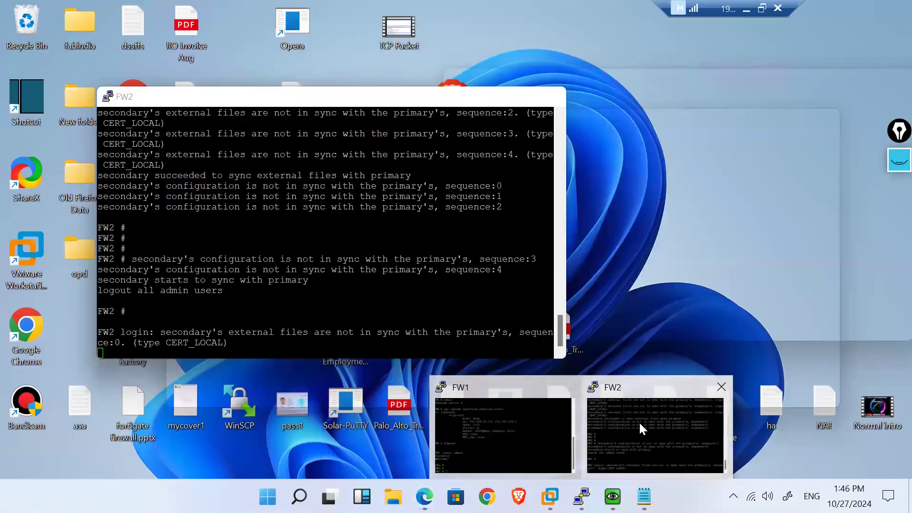
click(638, 421)
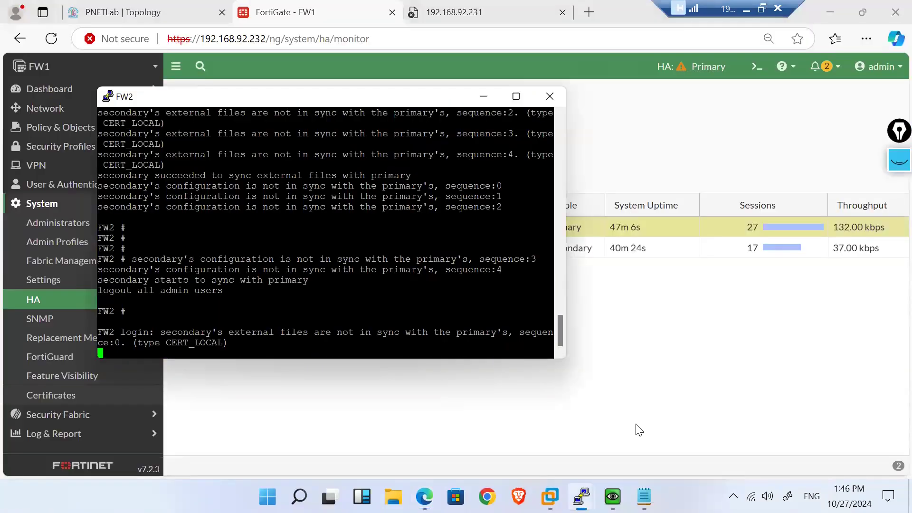
key(Return)
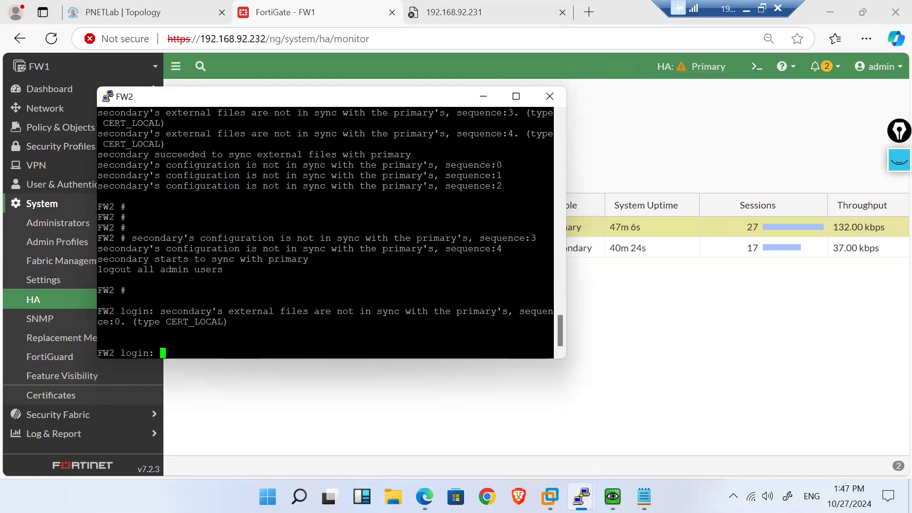
mouse_move(581, 494)
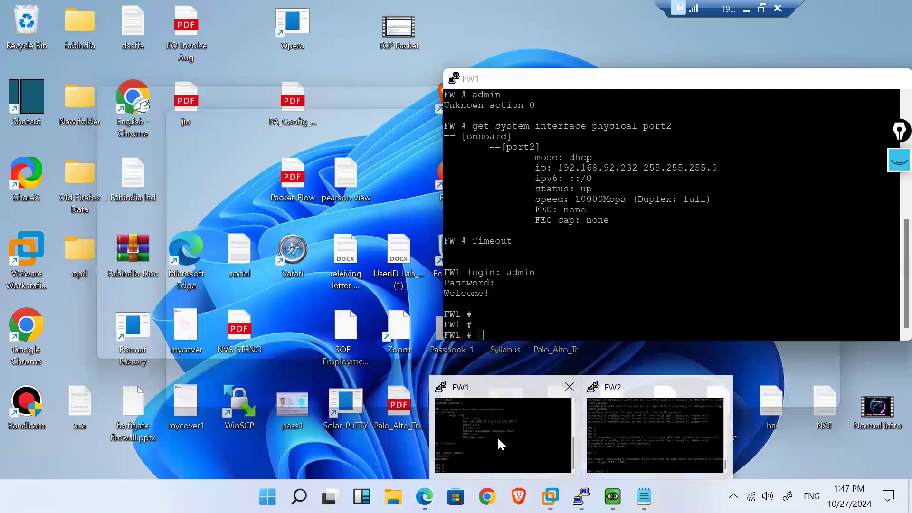
click(498, 439)
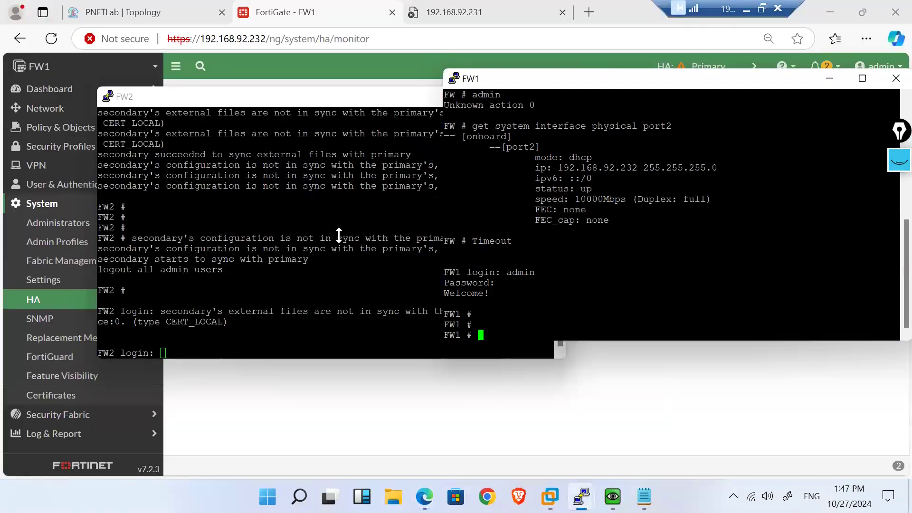
key(Return)
key(Return)
key(Return)
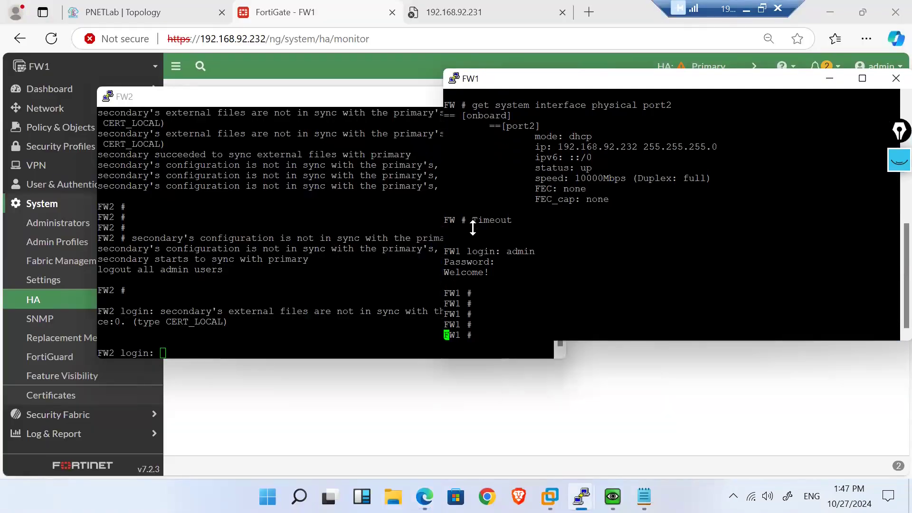
click(279, 240)
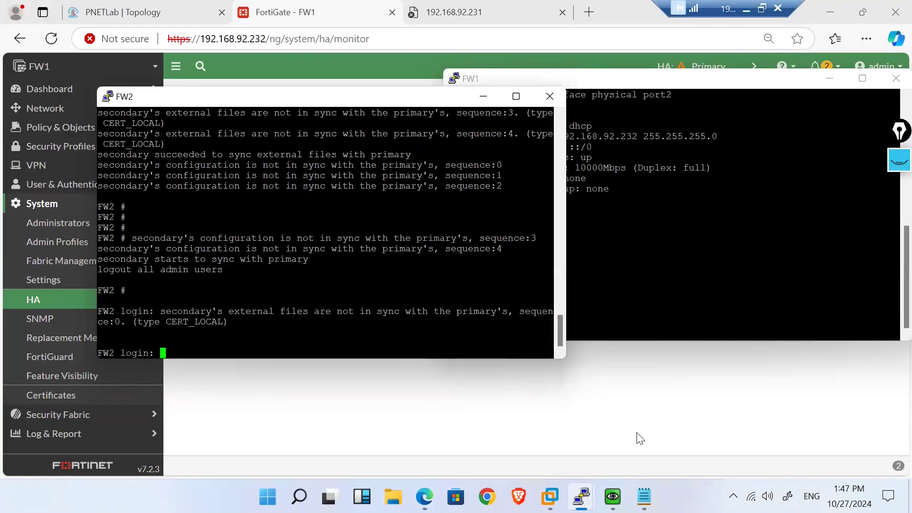
click(672, 419)
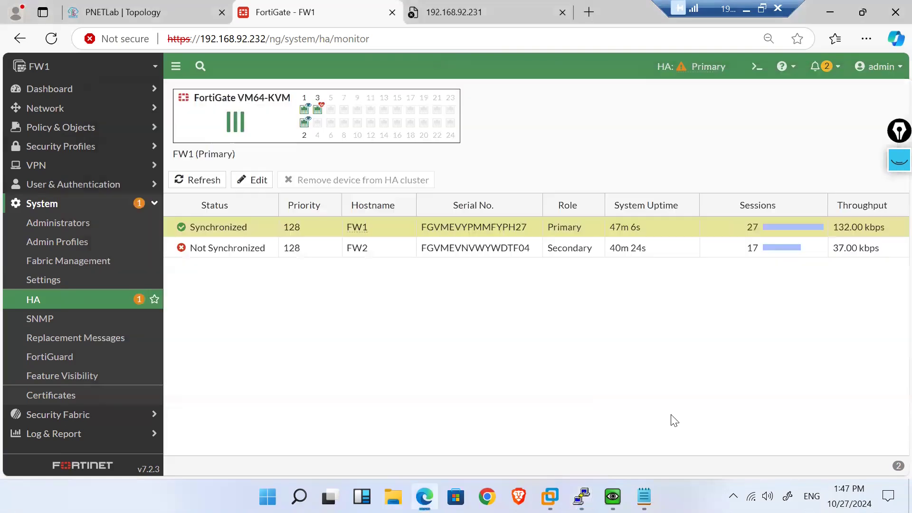
Step: Recheck the HA monitor showing FW1 and FW2 both Synchronized, then bring up FW1's console
click(61, 309)
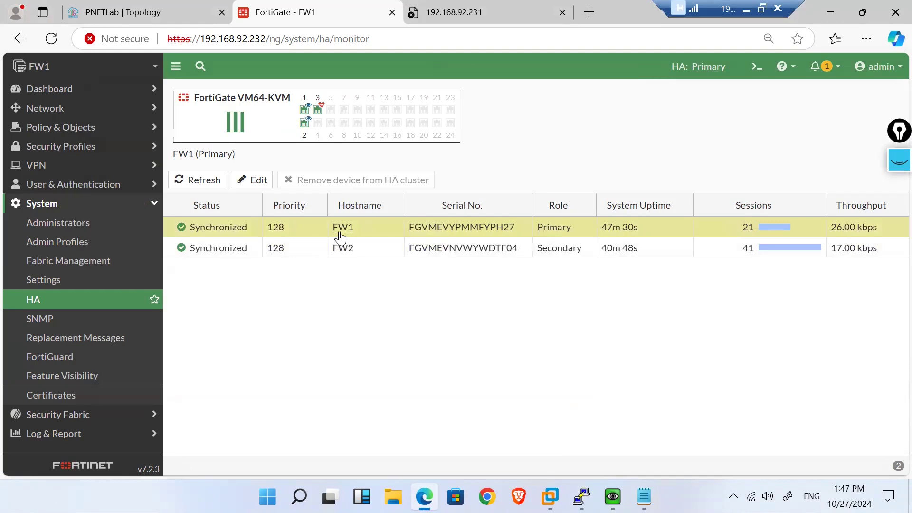
click(339, 249)
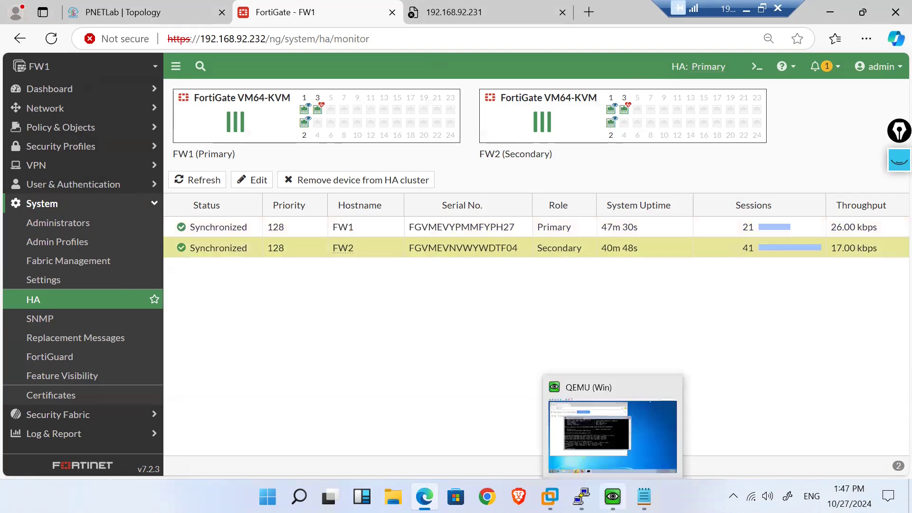
mouse_move(581, 497)
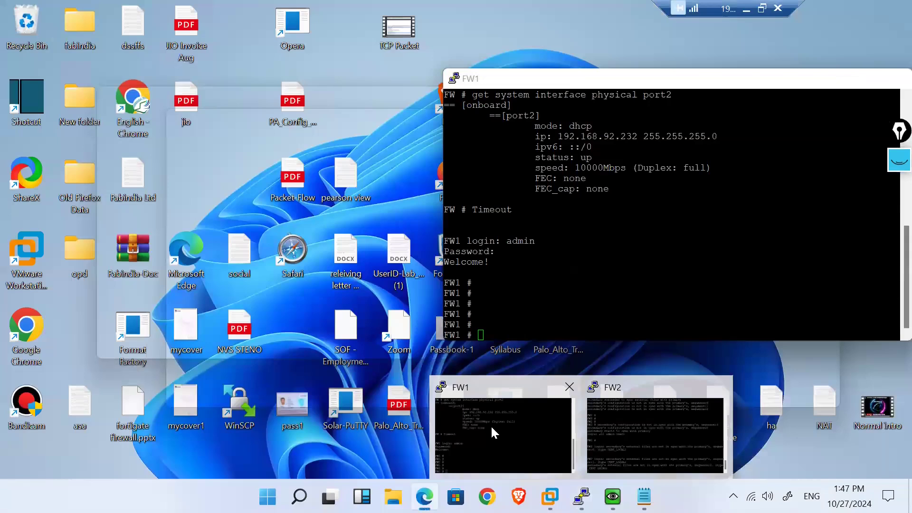
click(491, 428)
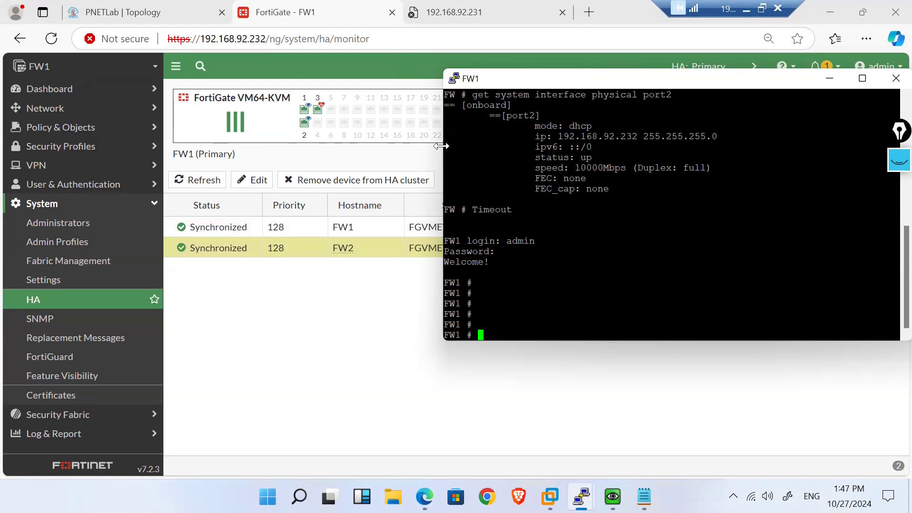
Step: Widen FW1's console and run 'get system ha status'
drag(441, 146, 60, 169)
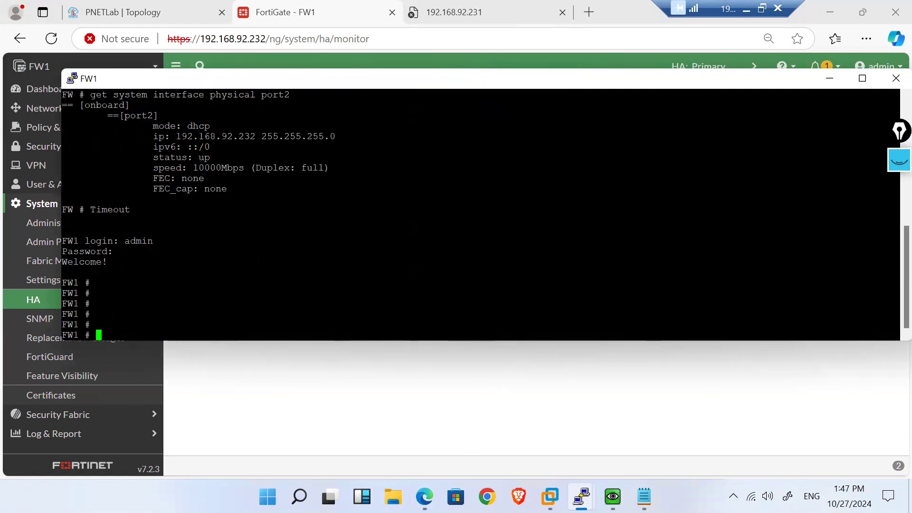
text(get system )
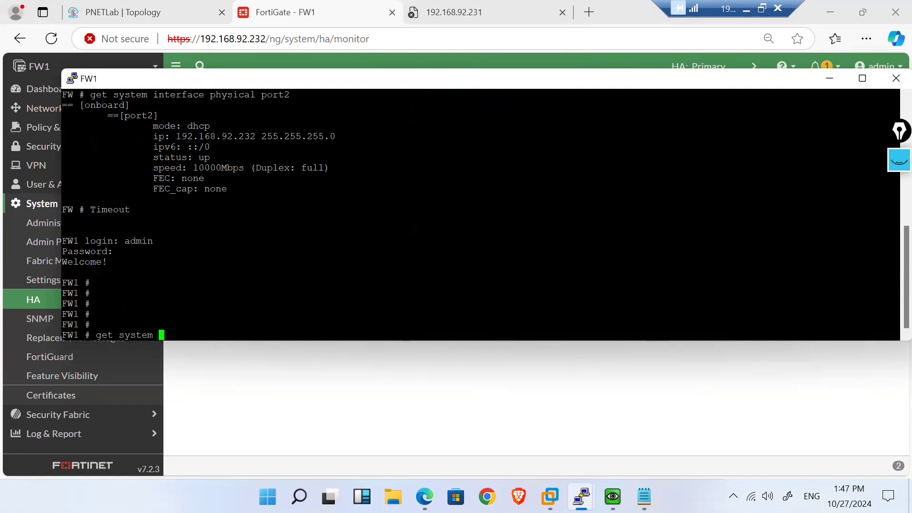
text(ha status)
key(Return)
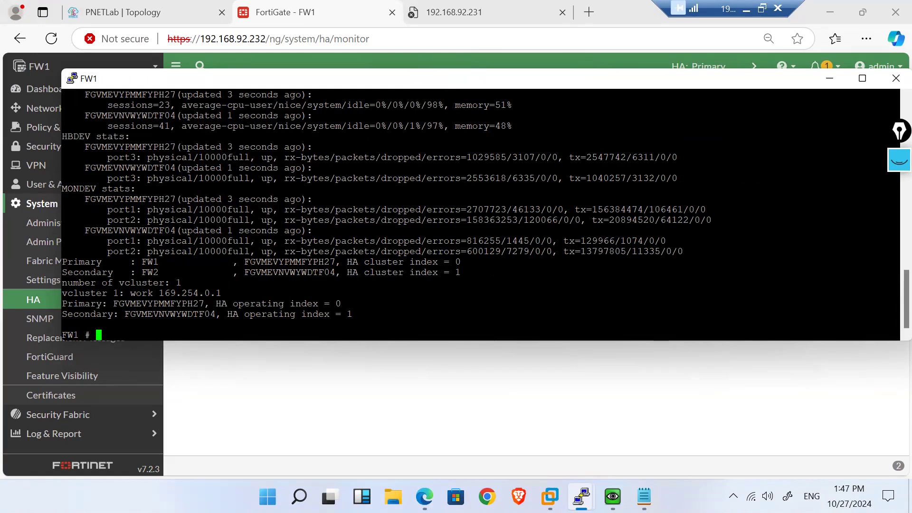
scroll(189, 105, up, 4)
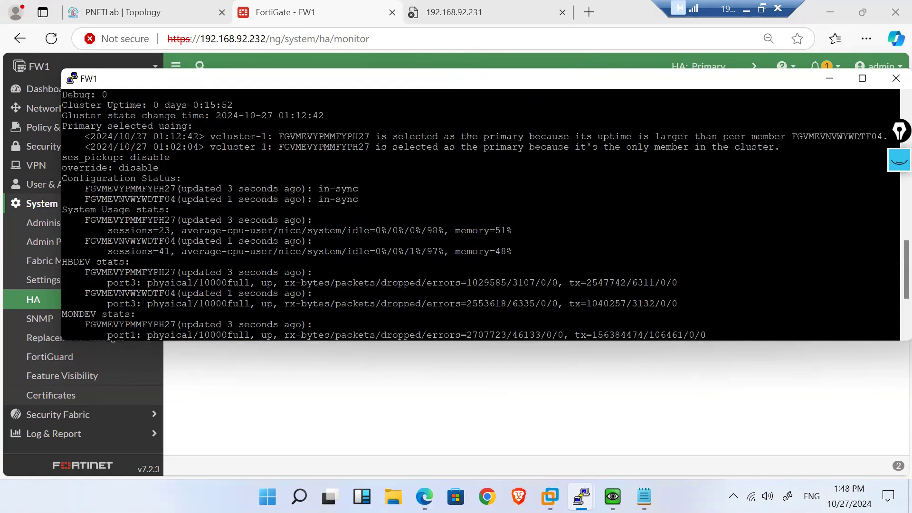
scroll(189, 142, up, 4)
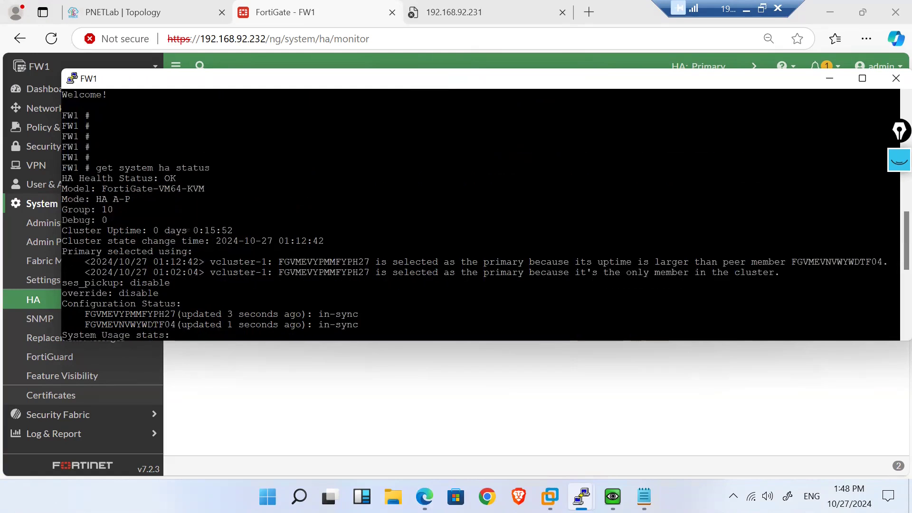
drag(85, 262, 185, 273)
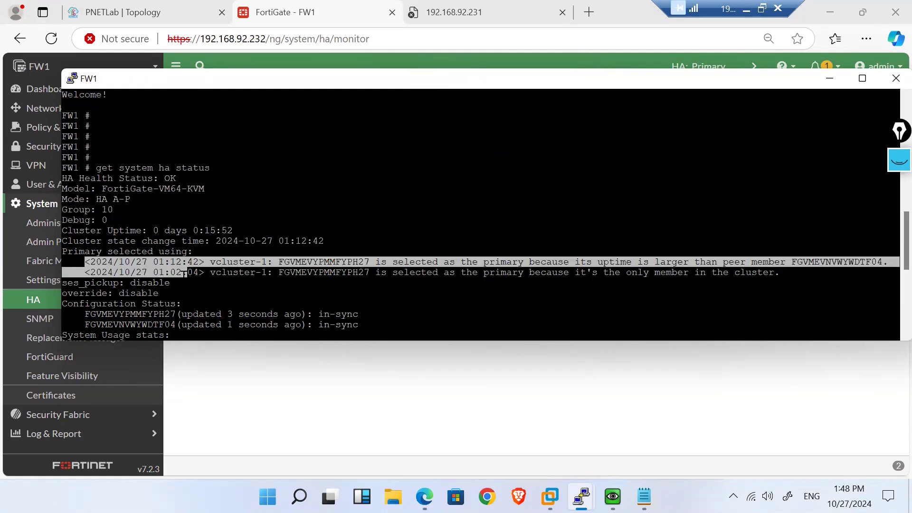
click(155, 273)
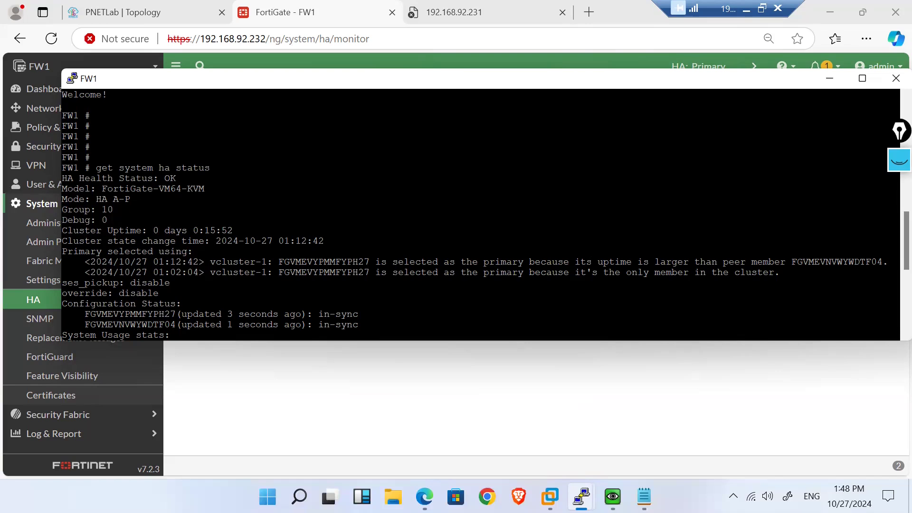
double_click(360, 262)
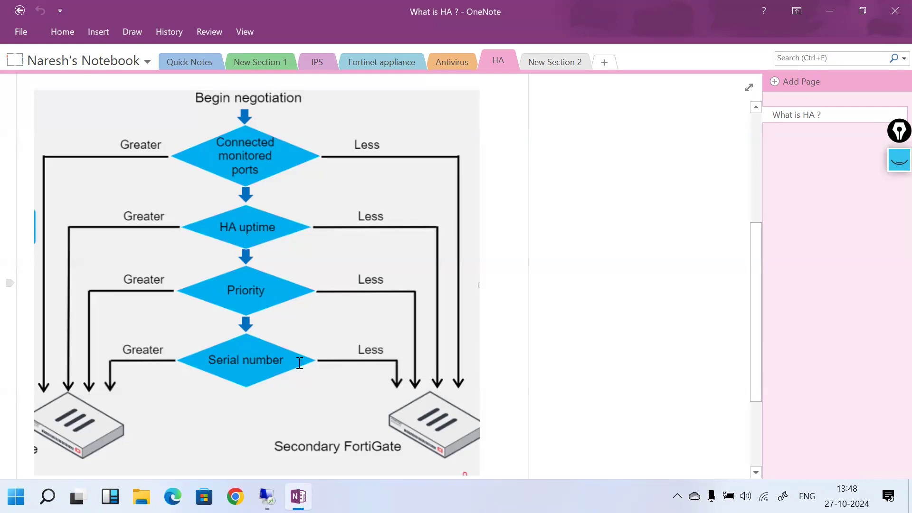
Step: Switch from OneNote back to the remote session showing FW1's console
mouse_move(267, 496)
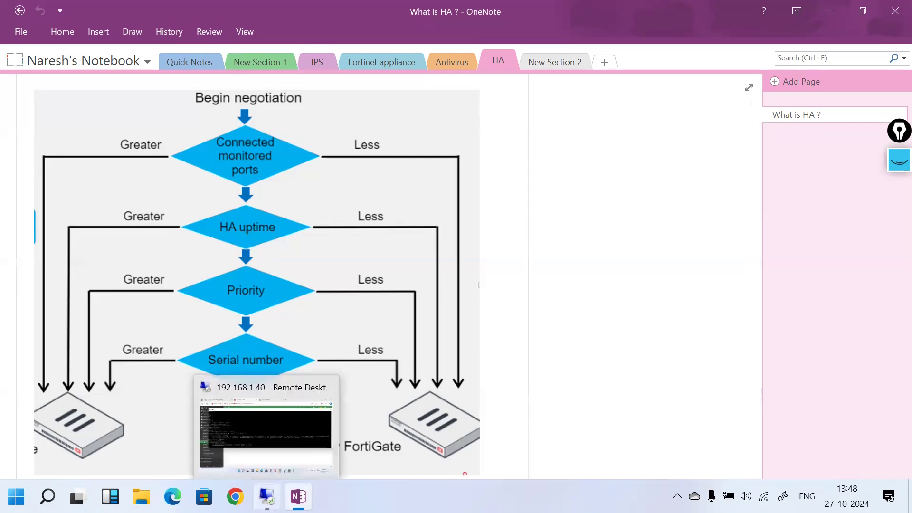
click(257, 426)
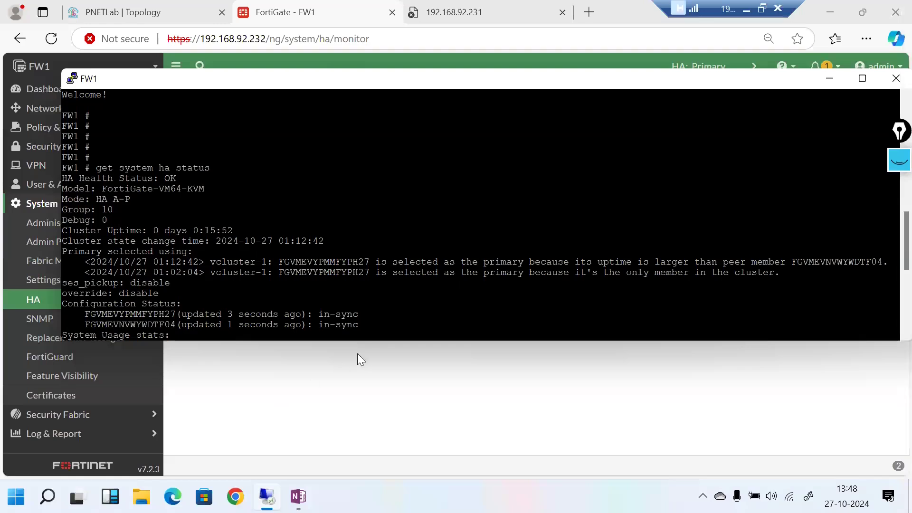
Step: Leave FW1's HA settings unchanged and set FW2's peer priority to 130
click(395, 371)
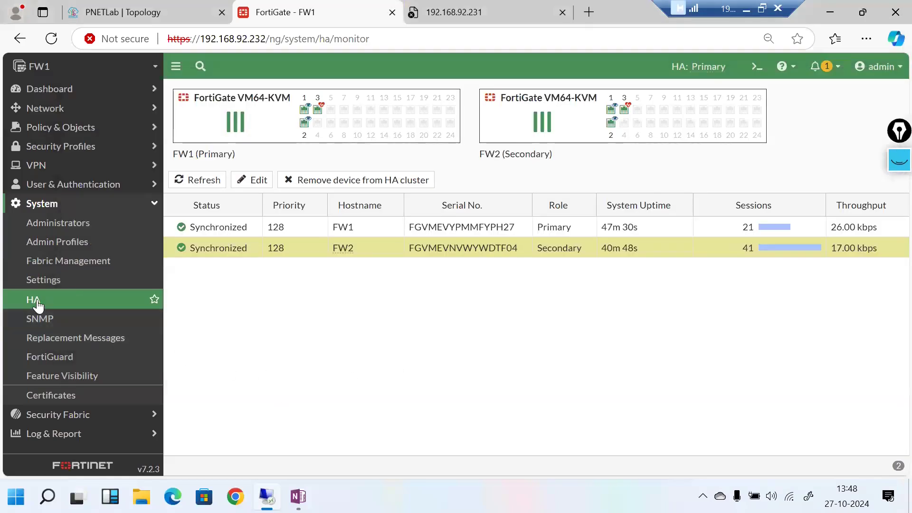
double_click(380, 233)
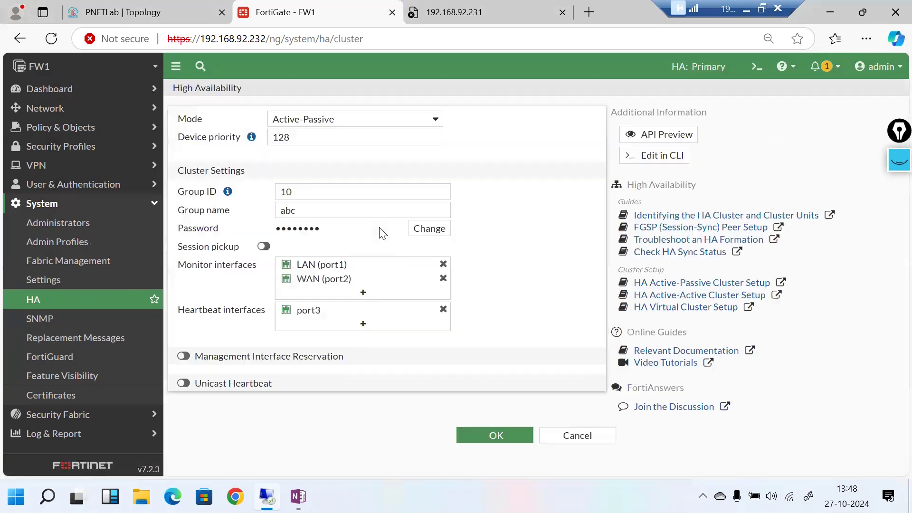
click(575, 435)
double_click(298, 254)
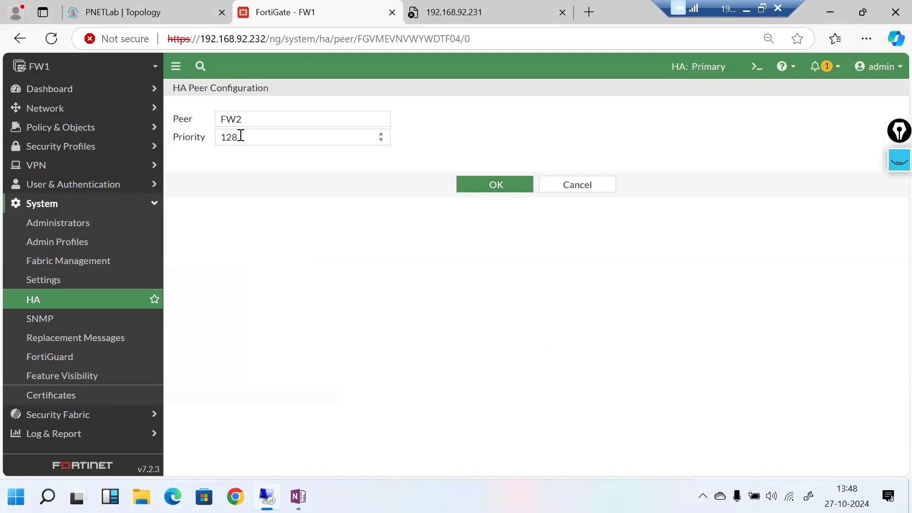
click(241, 136)
key(BackSpace)
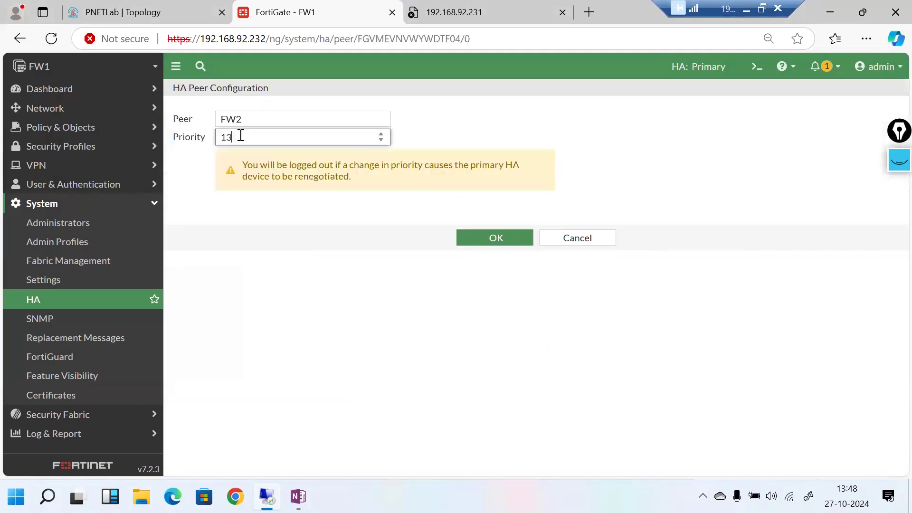
click(494, 238)
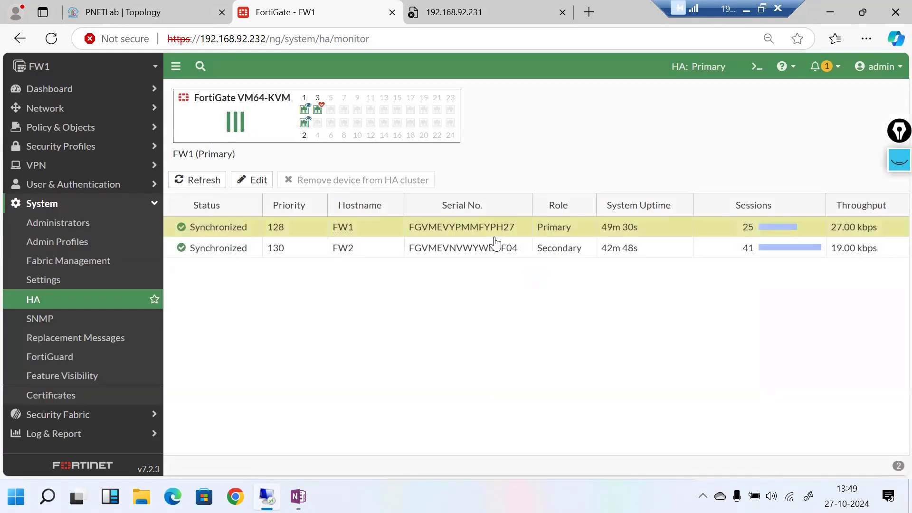
Step: Reload the HA monitor, comparing with the OneNote election flowchart; FW1 stays Primary despite FW2's priority 130
click(57, 307)
click(53, 39)
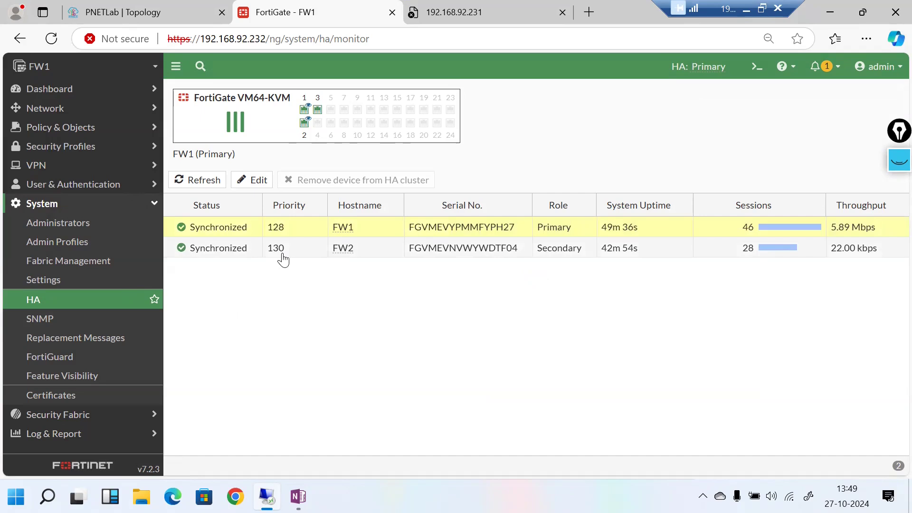
click(744, 6)
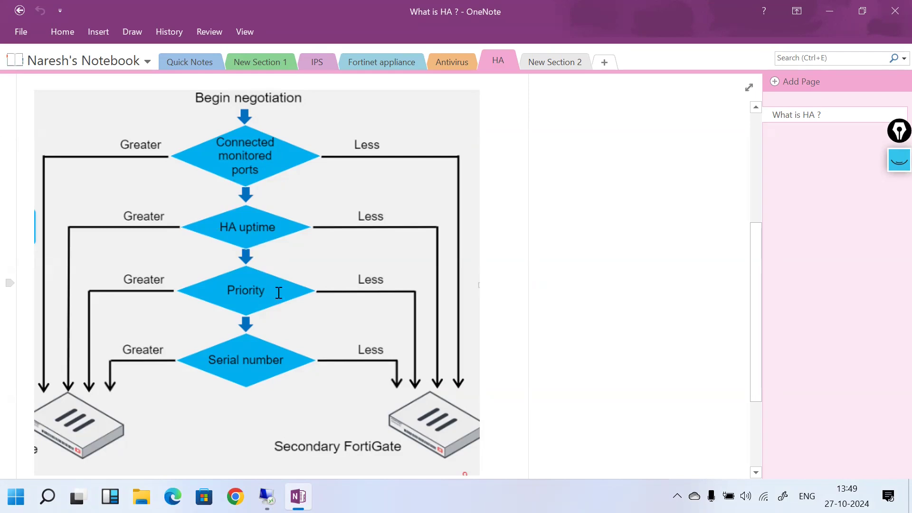
click(267, 496)
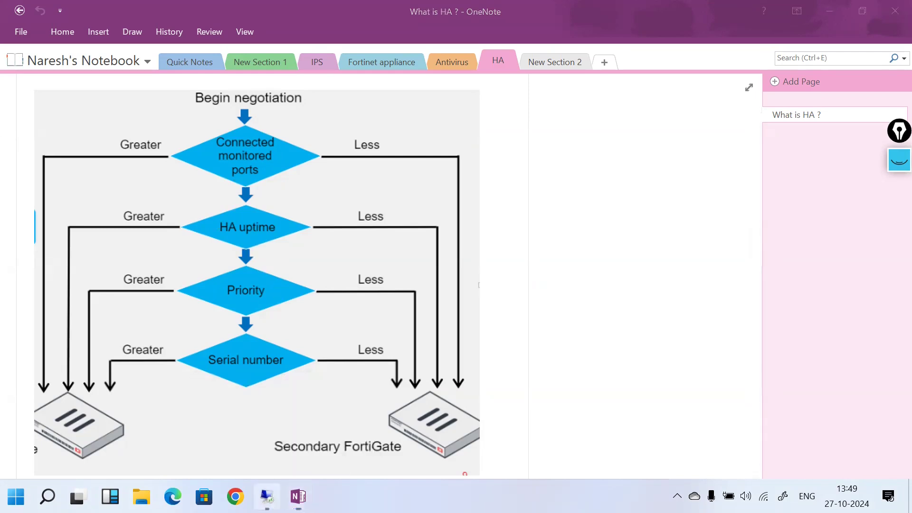
mouse_move(718, 71)
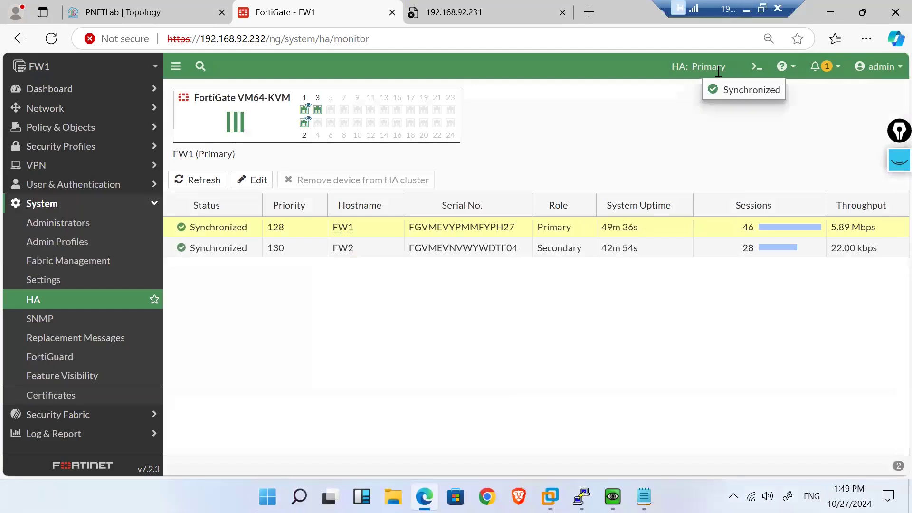
click(71, 304)
click(55, 46)
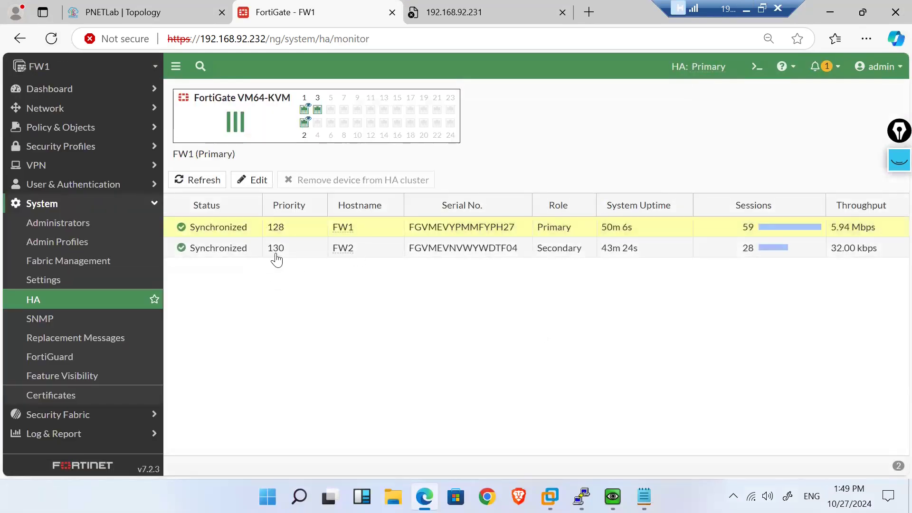
click(274, 251)
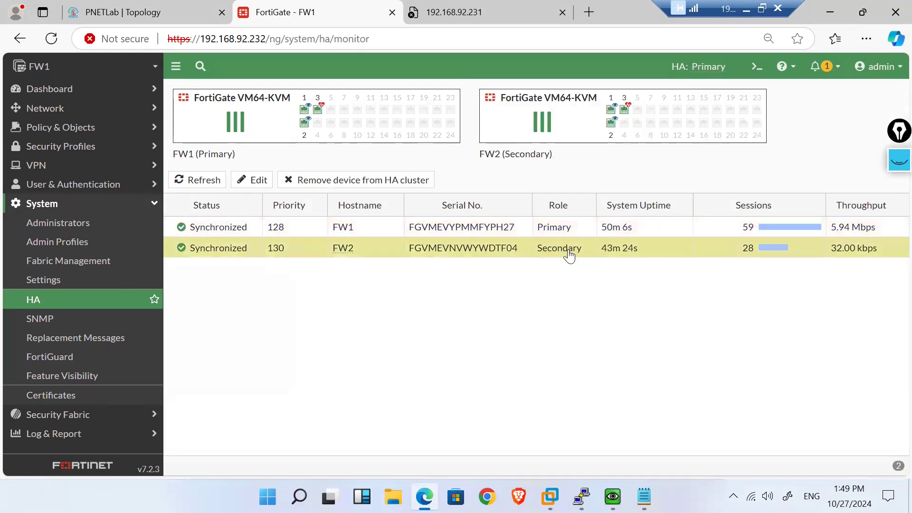
Step: Run 'diagnose sys ha reset-uptime' in FW1's CLI Console, then reload the HA page
click(754, 66)
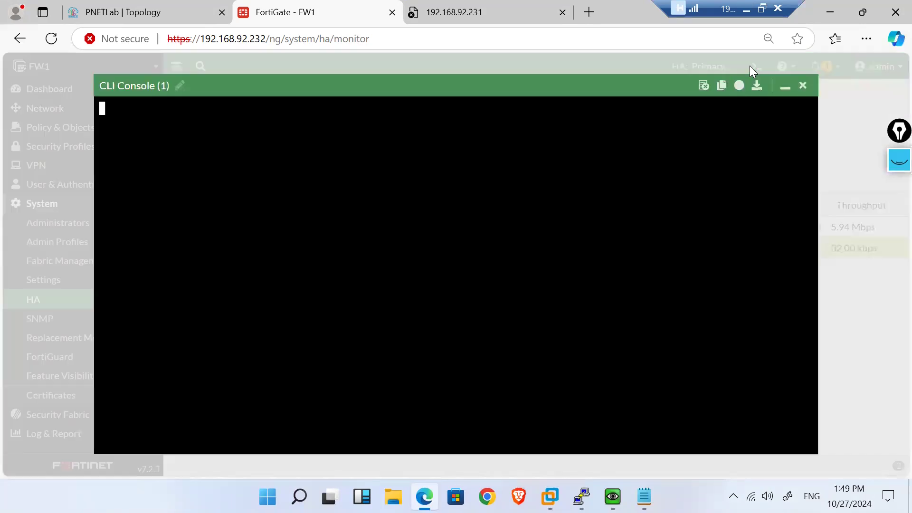
text(diagnose sys ha reset-uptime)
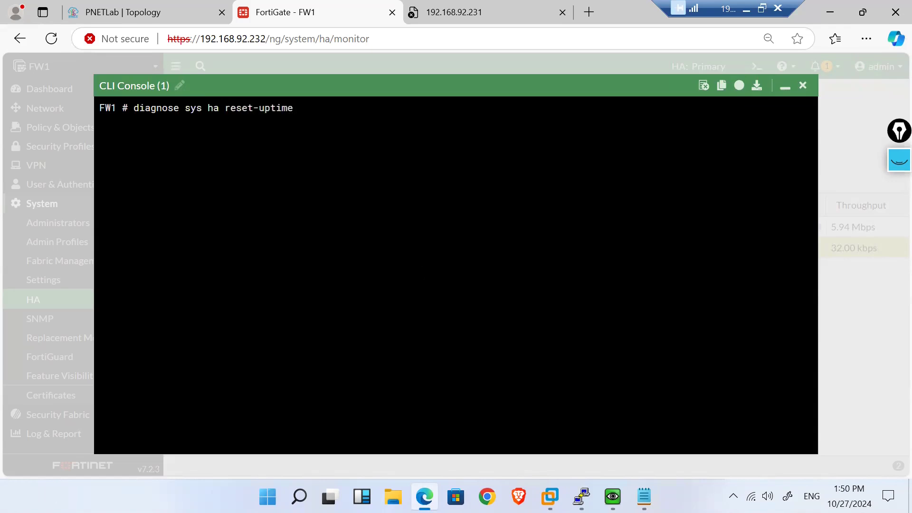
key(Return)
click(784, 89)
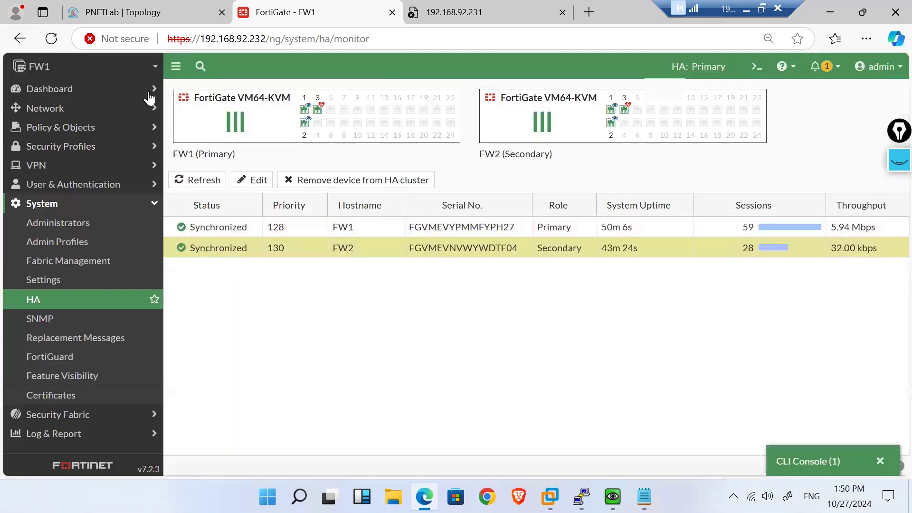
click(40, 308)
click(52, 41)
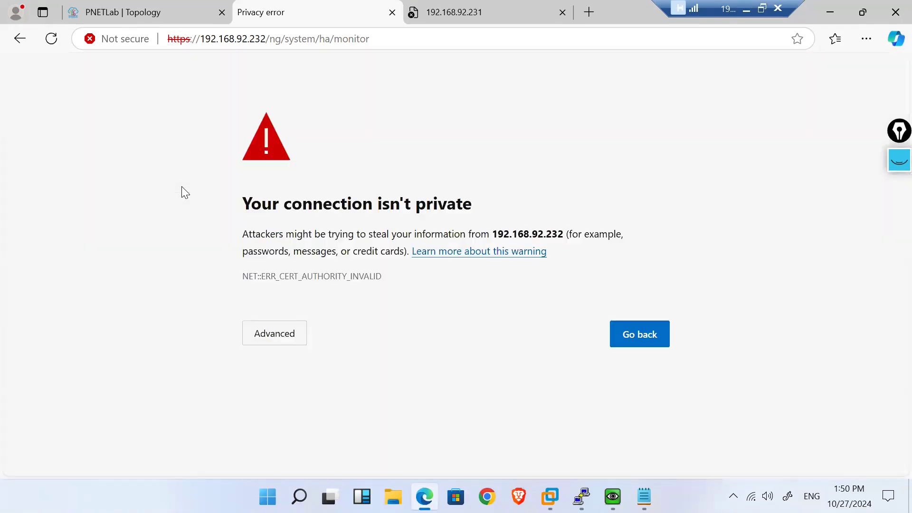
Step: Proceed past the certificate warning and sign back in with the admin credentials
click(290, 341)
click(285, 445)
text(admin)
key(Tab)
text(admin)
key(Return)
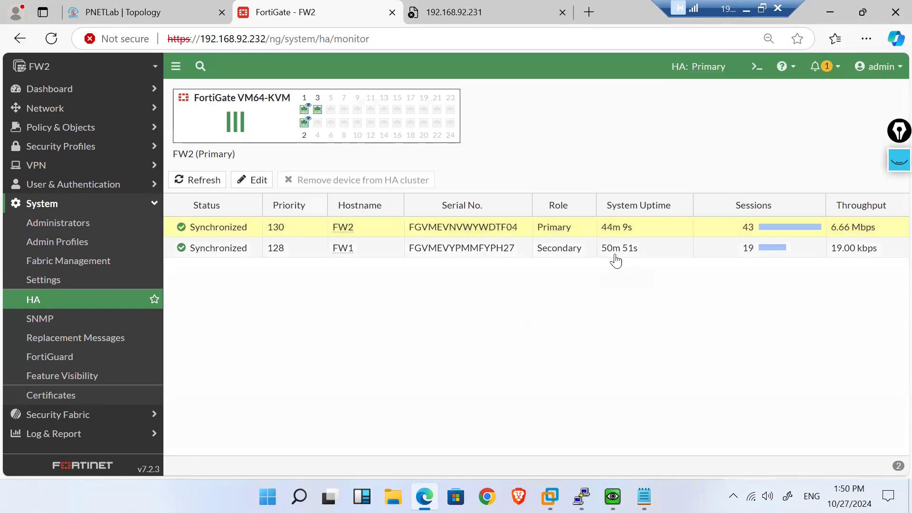
Step: Review the HA monitor showing FW2 Primary at priority 130 and FW1 Secondary
click(553, 254)
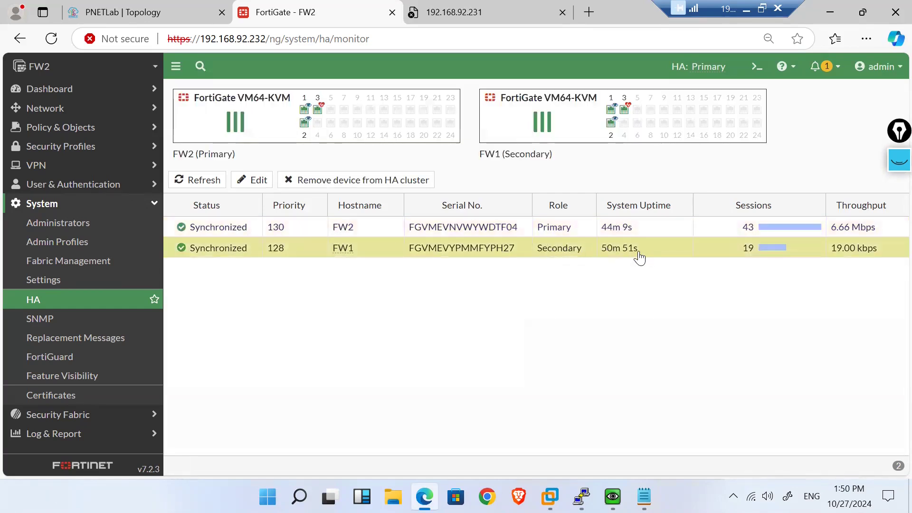
click(83, 300)
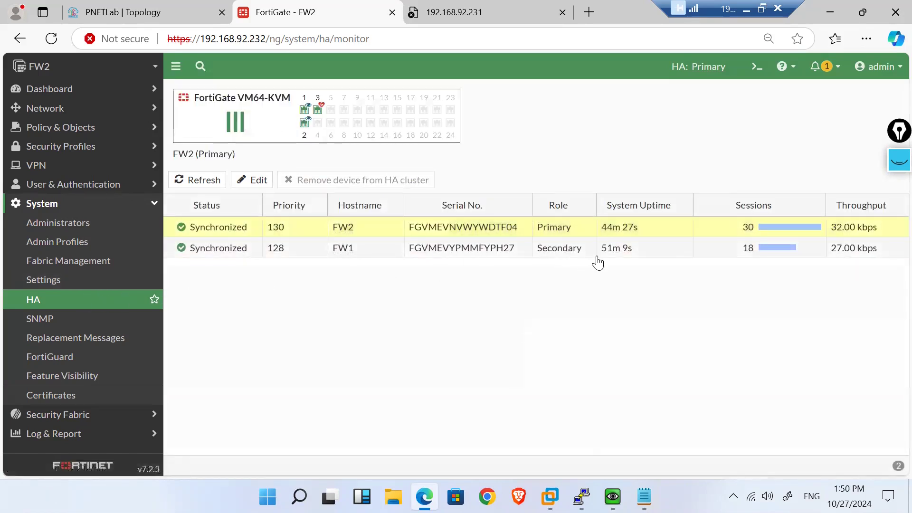
click(635, 254)
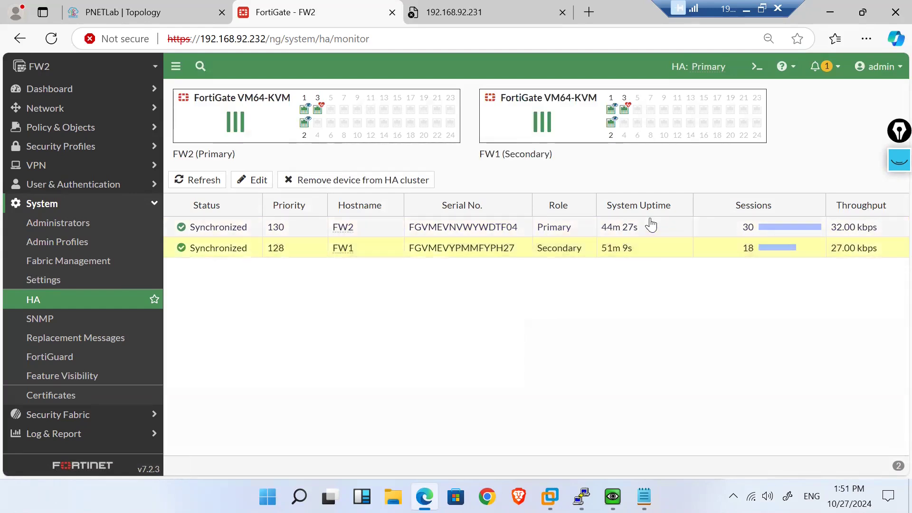
Step: Run 'get system ha status' in FW2's CLI Console
click(757, 67)
text(get system ha status)
key(Return)
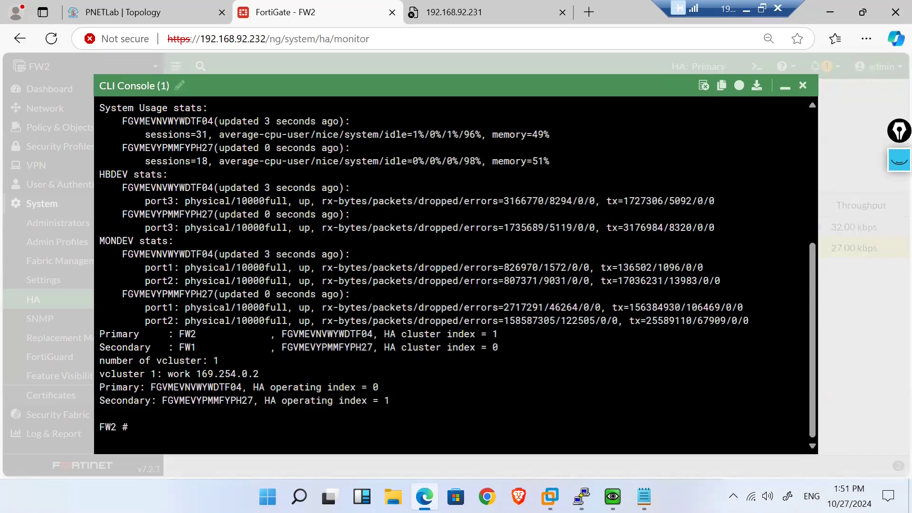
Step: Highlight FW2's Cluster Uptime value in the output, then minimize the console
scroll(458, 267, up, 2)
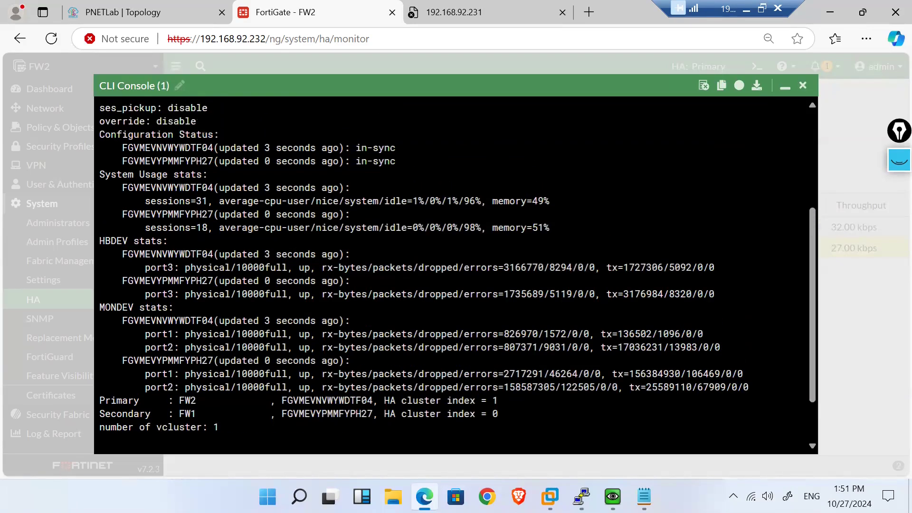
scroll(458, 267, up, 4)
scroll(457, 267, down, 1)
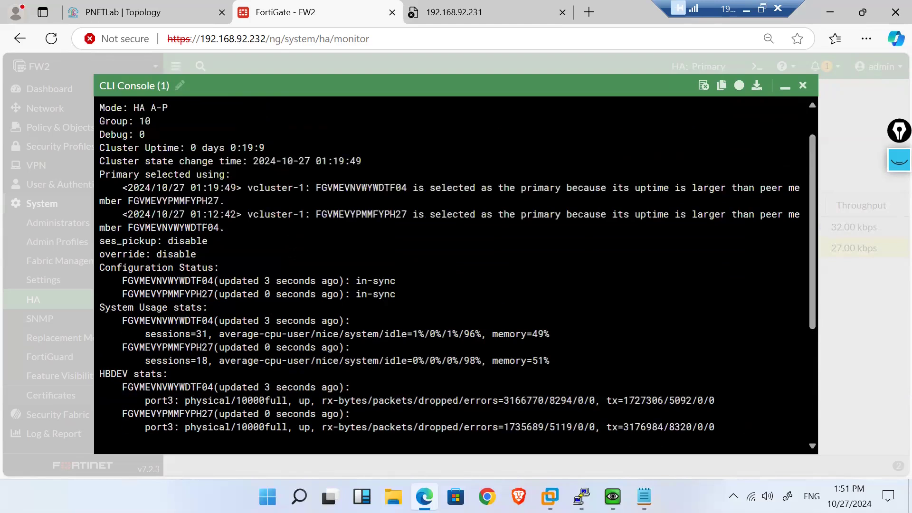
scroll(457, 266, up, 1)
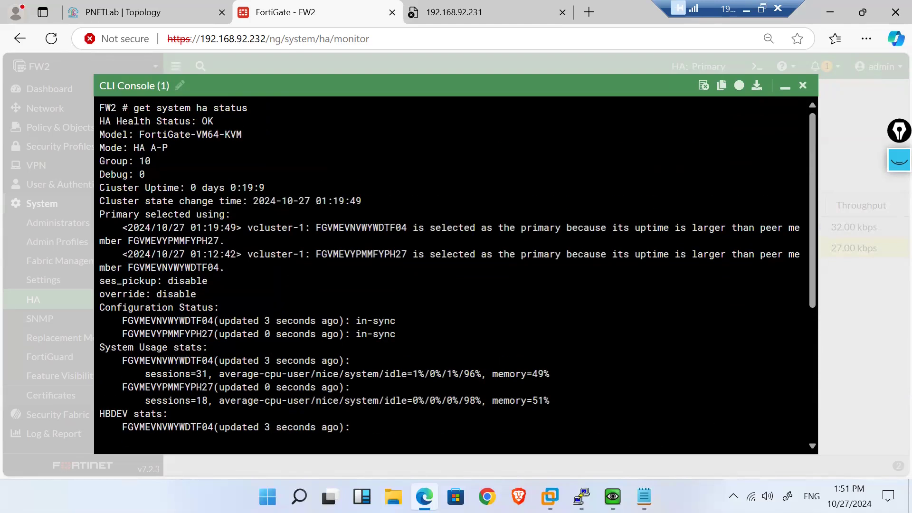
drag(105, 188, 265, 189)
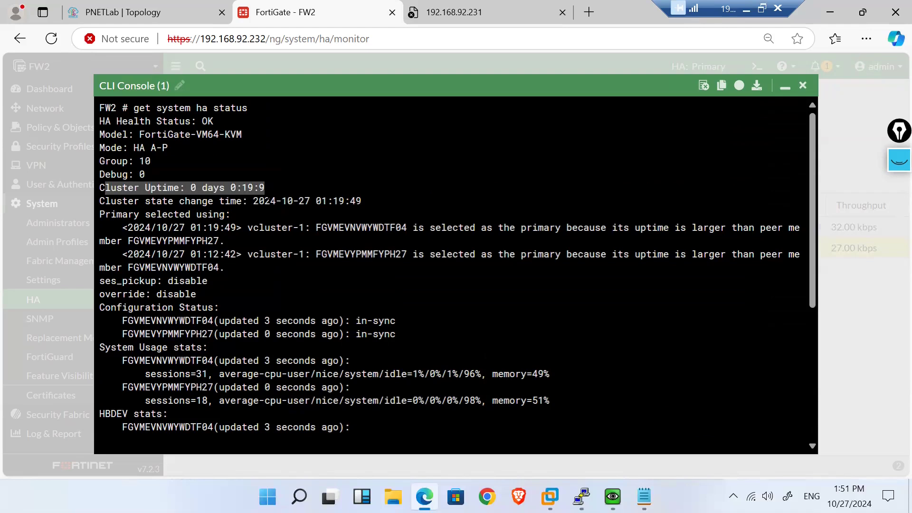
click(266, 192)
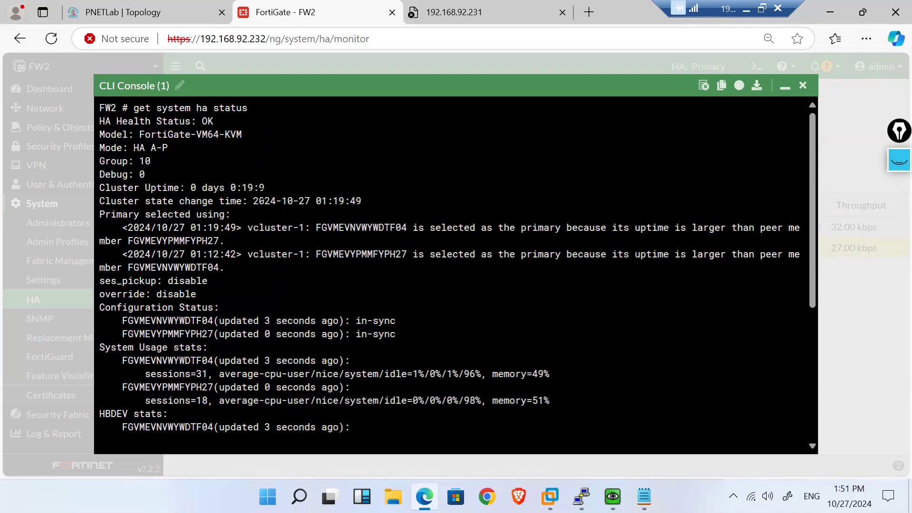
double_click(245, 188)
click(784, 86)
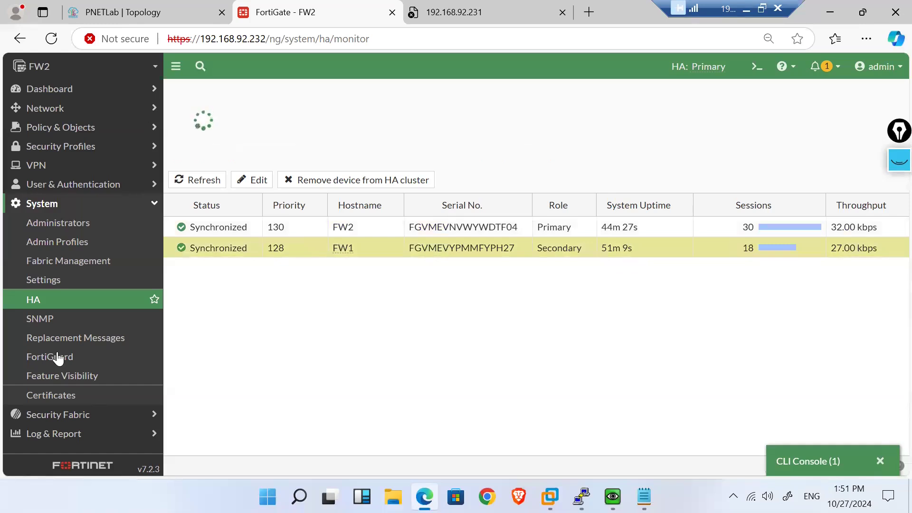
Step: Refresh FW2's HA monitor for current uptimes, then view the Status dashboard
click(48, 301)
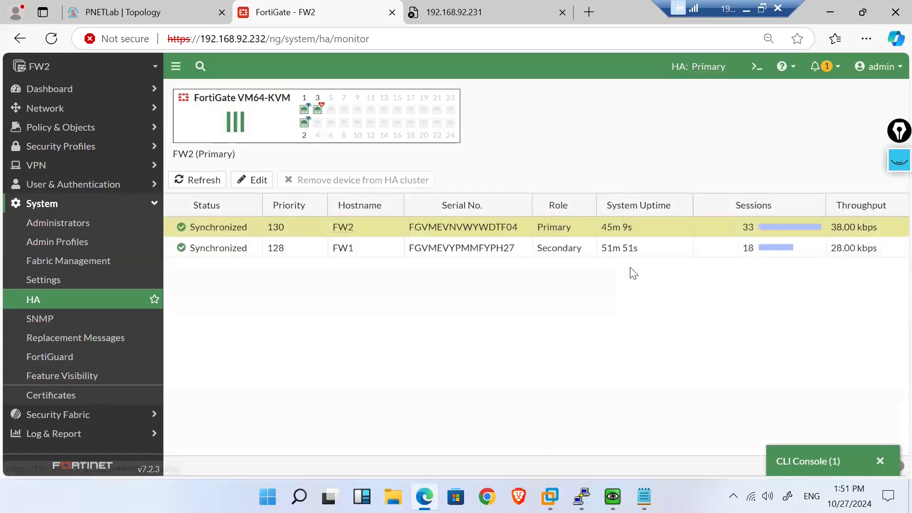
click(91, 89)
click(65, 110)
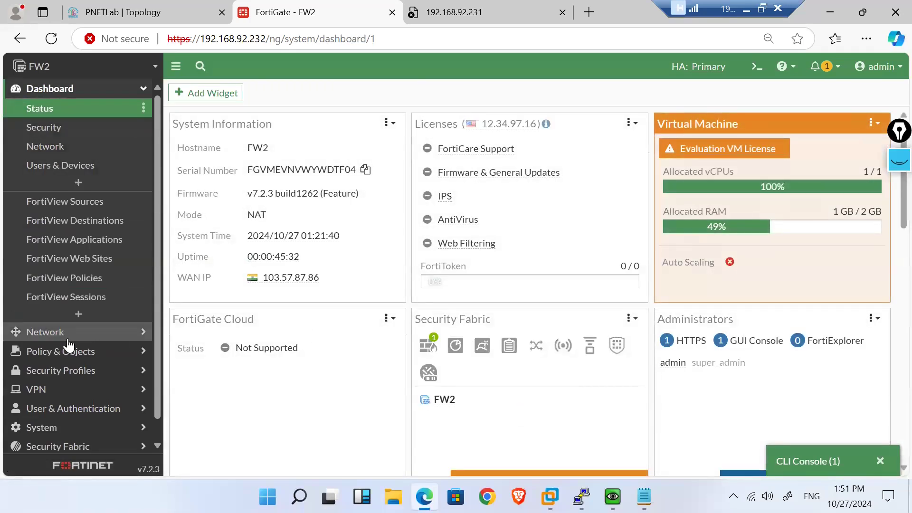
scroll(72, 327, down, 1)
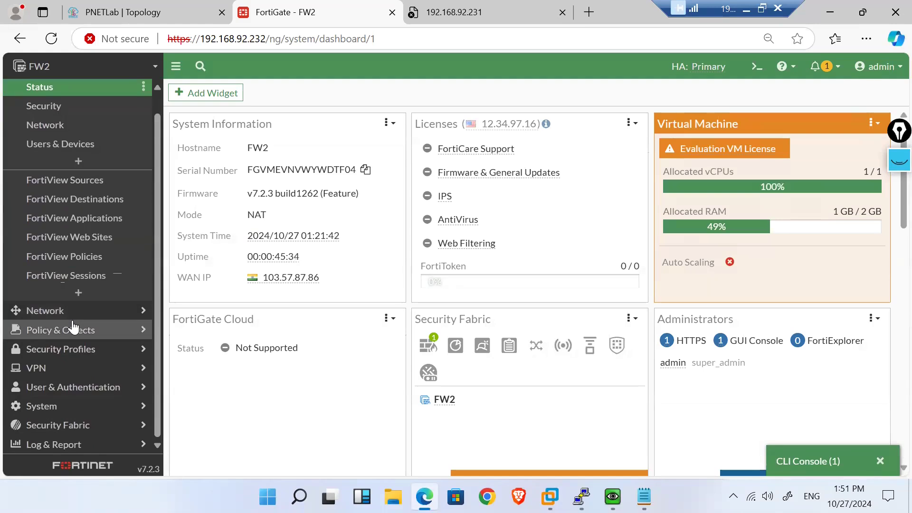
Step: Return to the HA page via System > HA and bring the CLI console back up
click(85, 413)
click(42, 307)
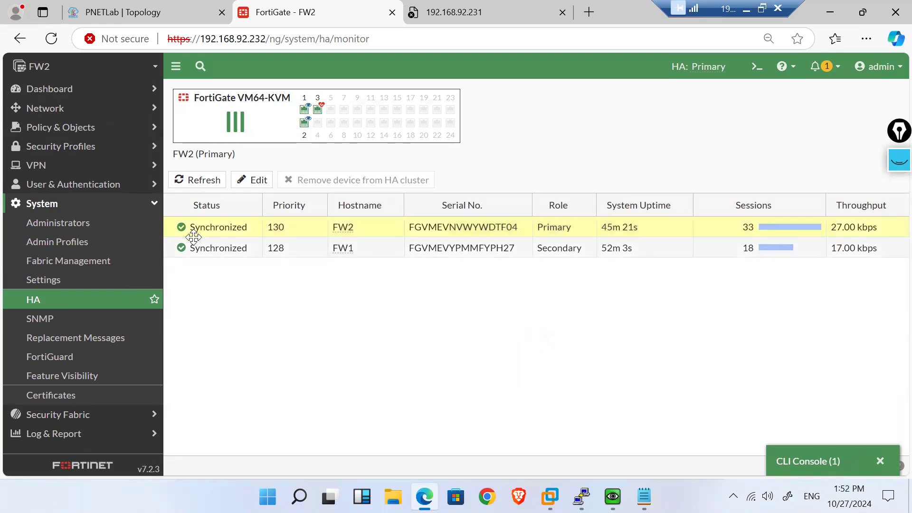
click(815, 467)
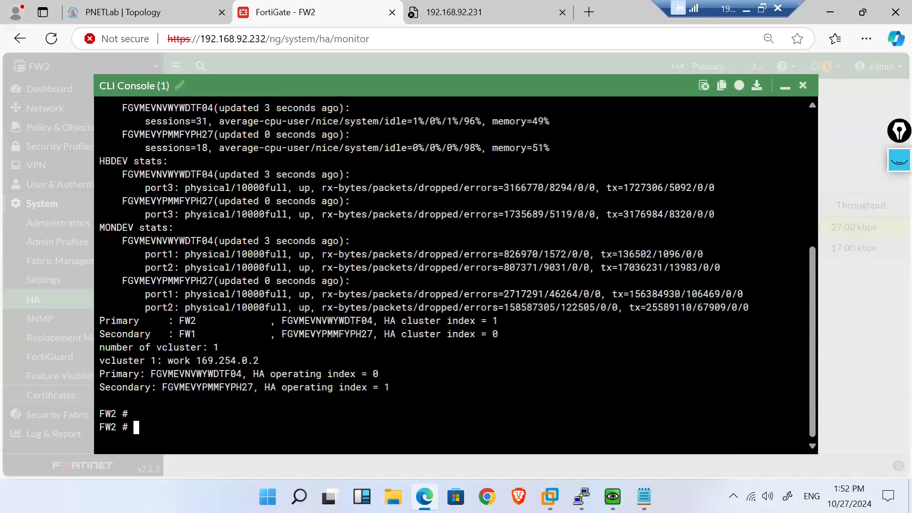
Step: Shut down FW2 with 'execute shutdown', confirming with y
key(Return)
key(Return)
text(execute shutdown)
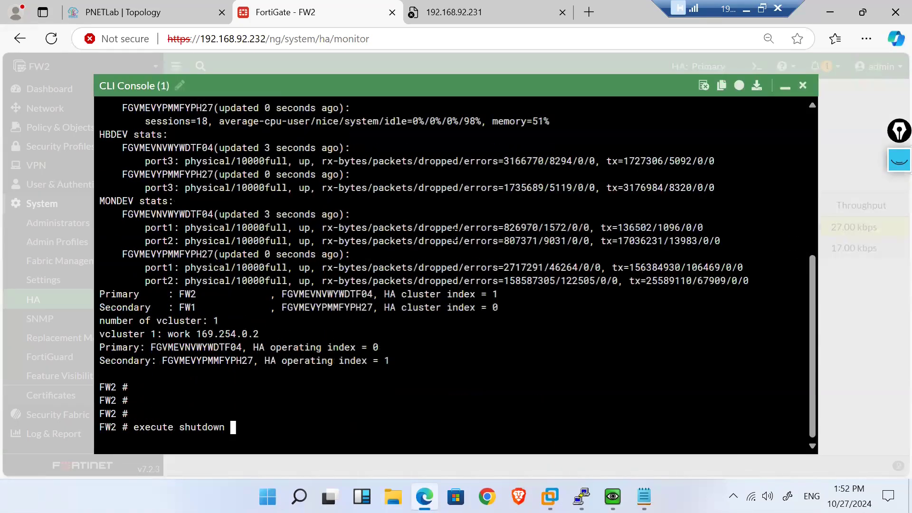
key(Return)
text(y)
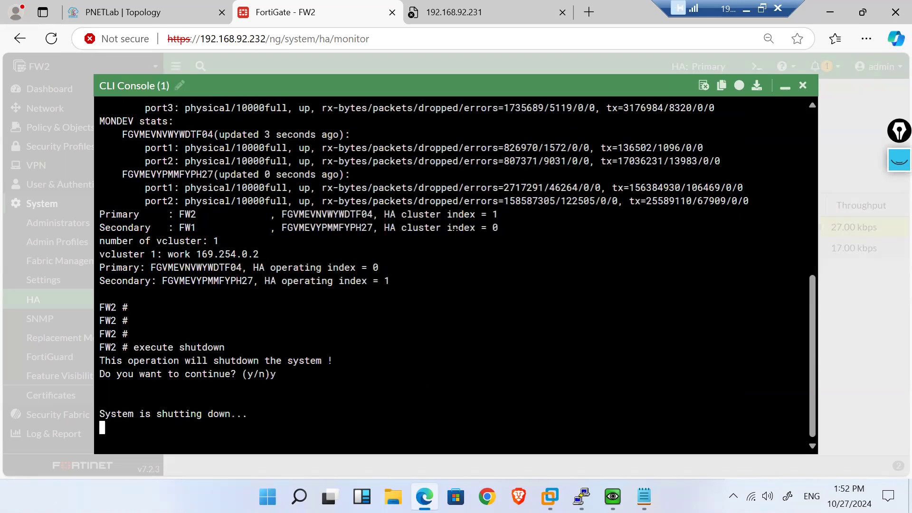
Step: Select the FW1 member and refresh the HA monitor, showing FW1 as sole Primary
click(785, 86)
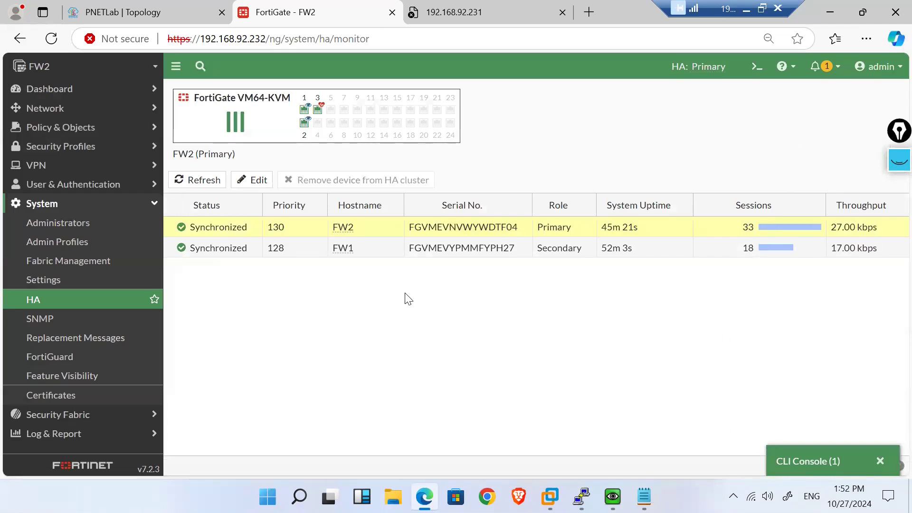
mouse_move(336, 251)
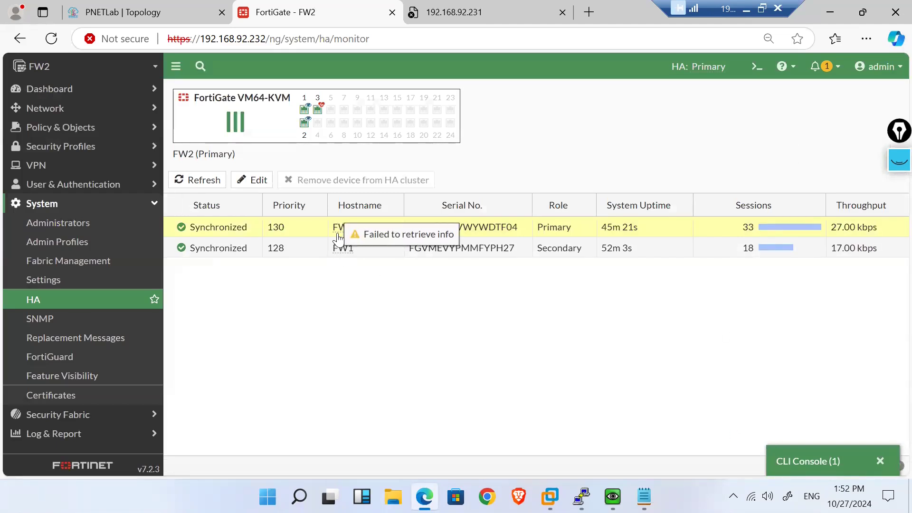
mouse_move(334, 233)
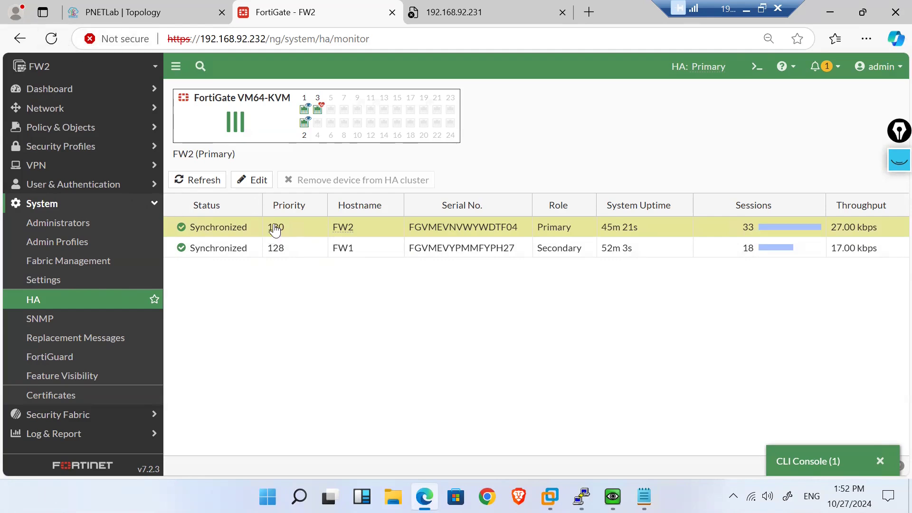
click(301, 259)
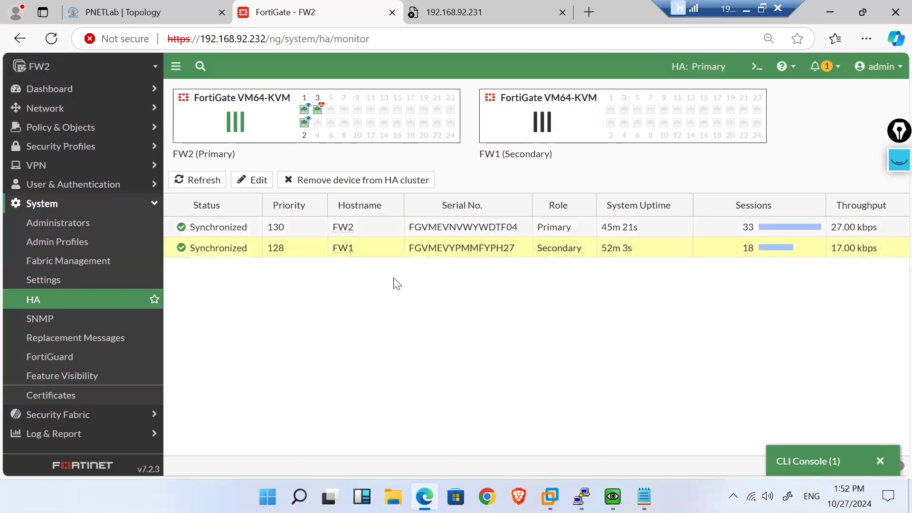
click(40, 44)
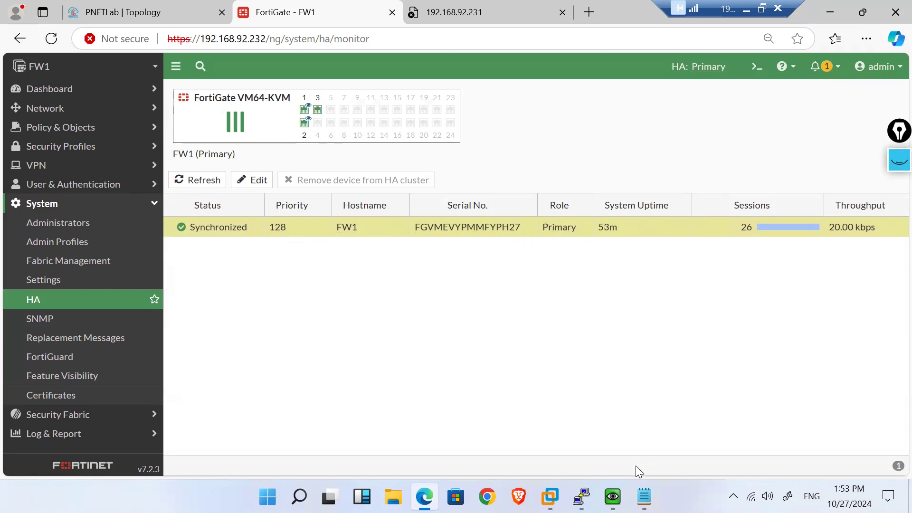
Step: Start the FW2 node from the PNETLab topology, then return to the FortiGate - FW1 tab
mouse_move(625, 480)
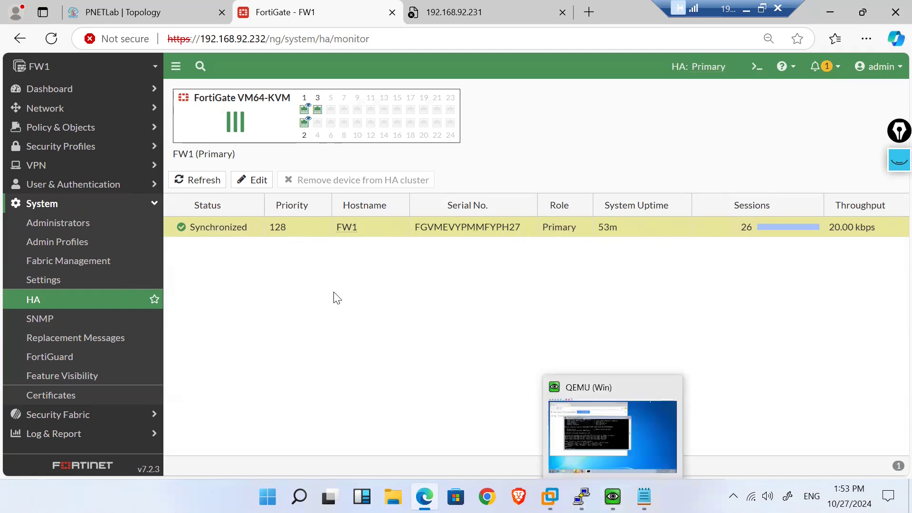
click(142, 1)
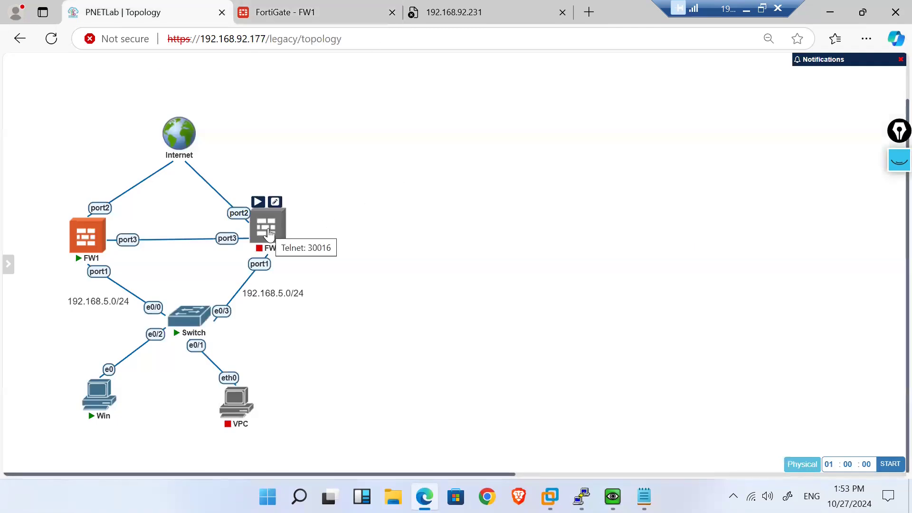
right_click(268, 230)
click(292, 252)
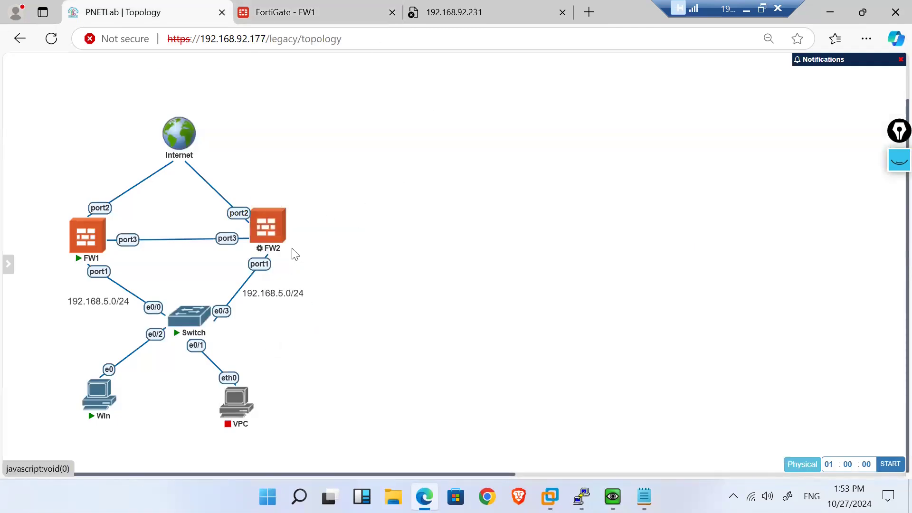
click(280, 7)
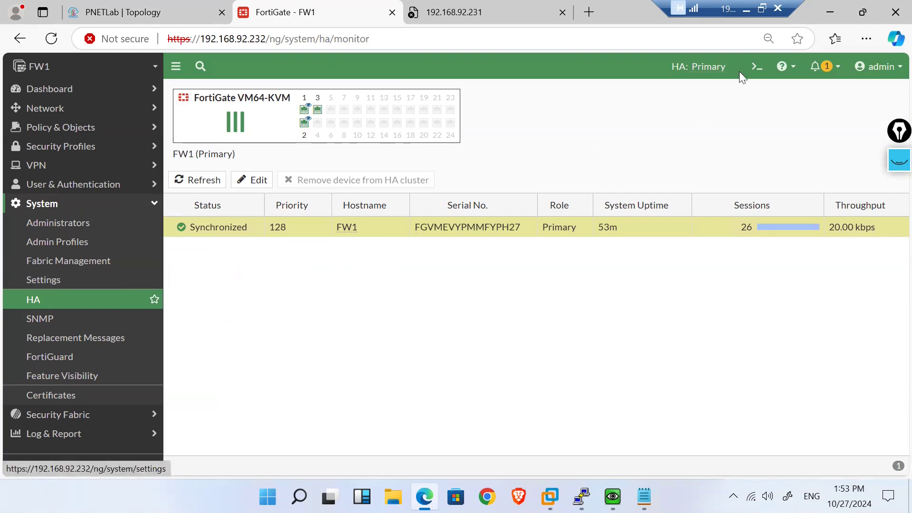
Step: Run 'get system ha status' in FW1's web CLI console
click(760, 68)
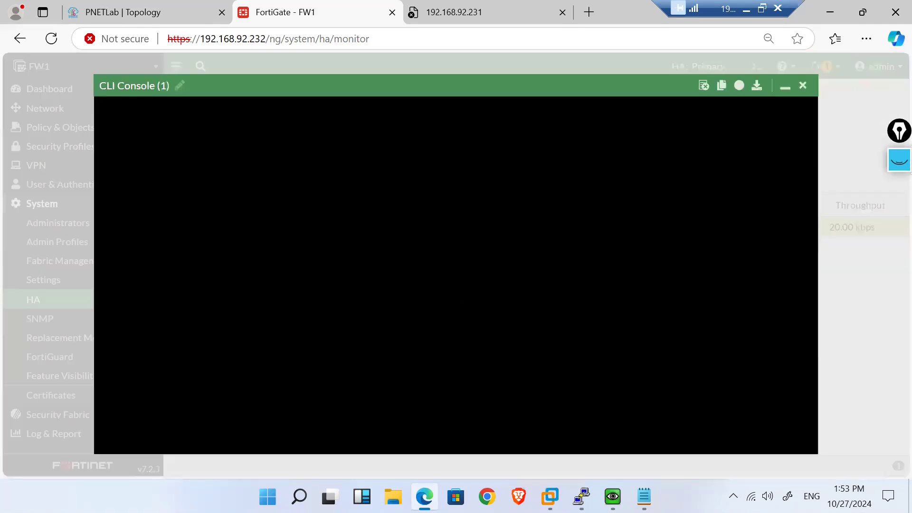
text(e)
key(BackSpace)
text(get system ha status)
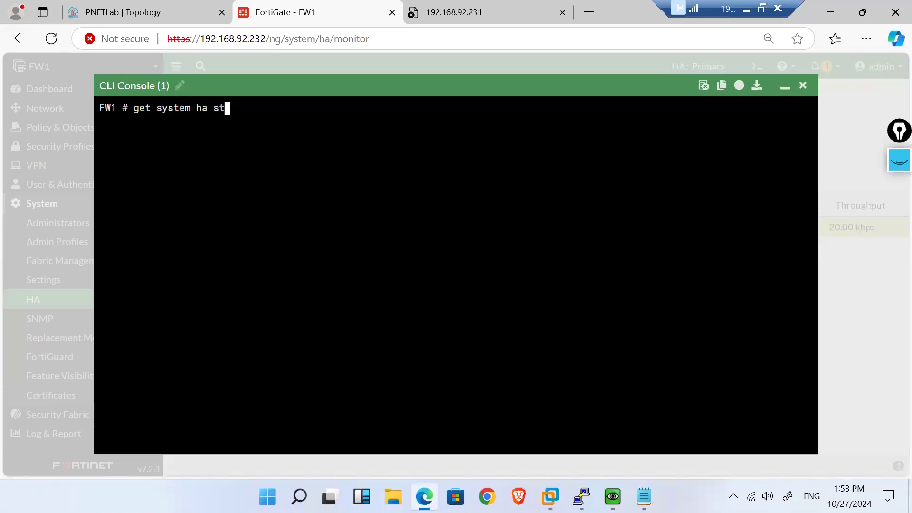
key(Return)
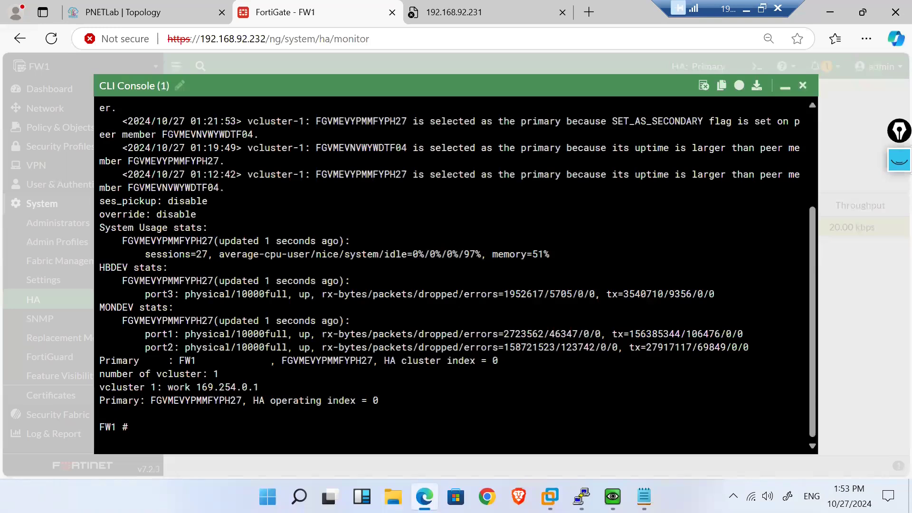
Step: Highlight the cluster uptime, the 22:01 state change time and the oldest primary-selection reason
scroll(455, 266, up, 4)
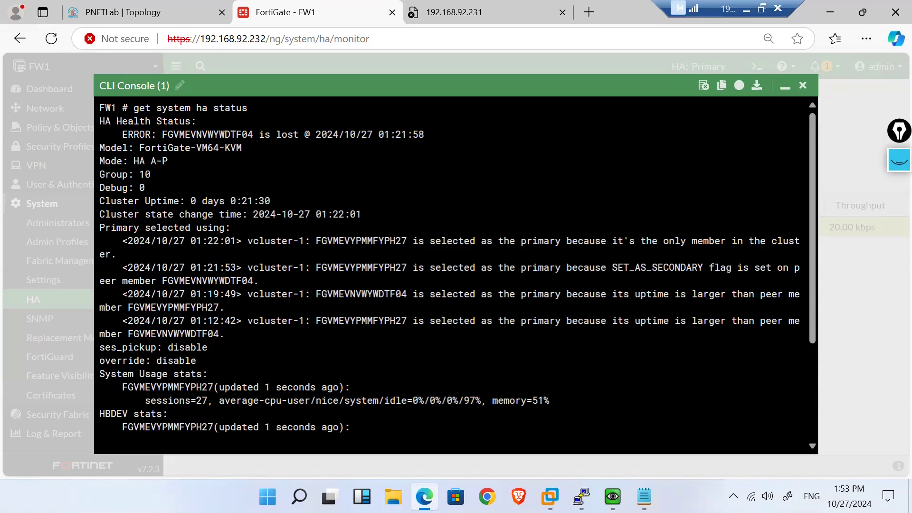
drag(276, 201, 191, 201)
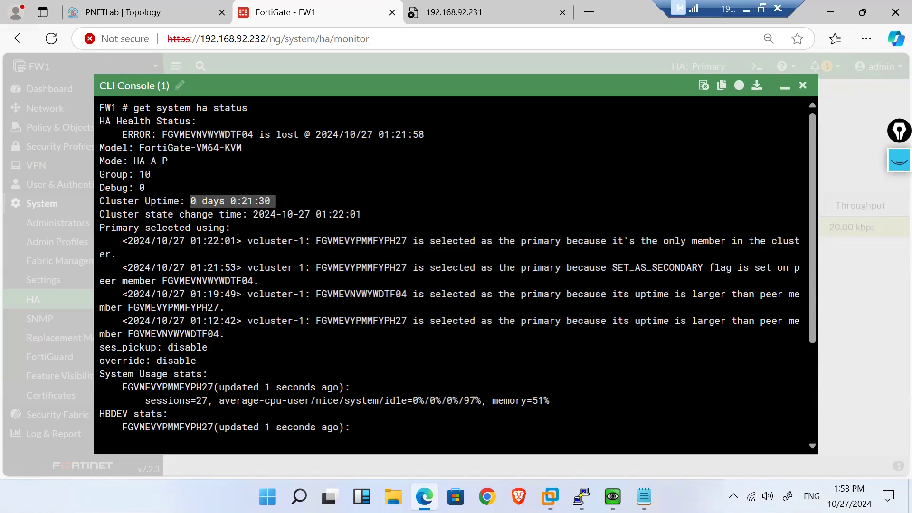
right_click(256, 204)
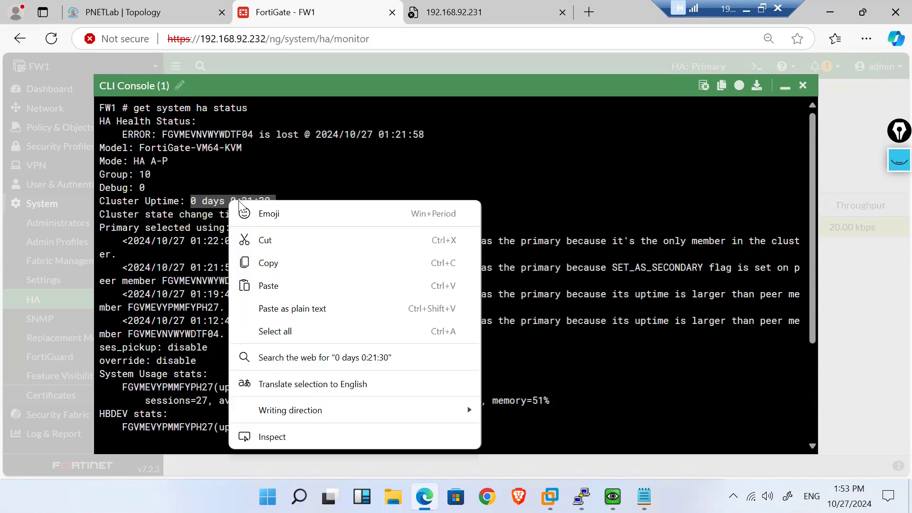
click(286, 185)
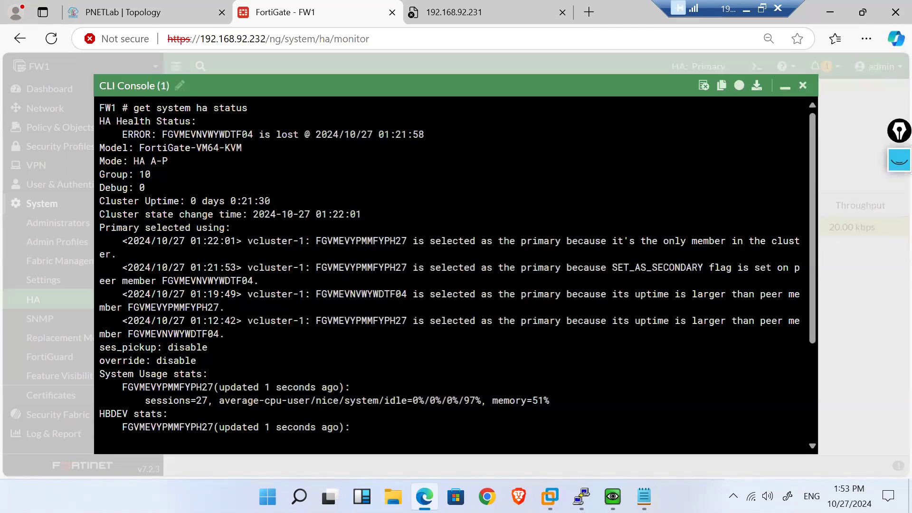
drag(270, 201, 240, 200)
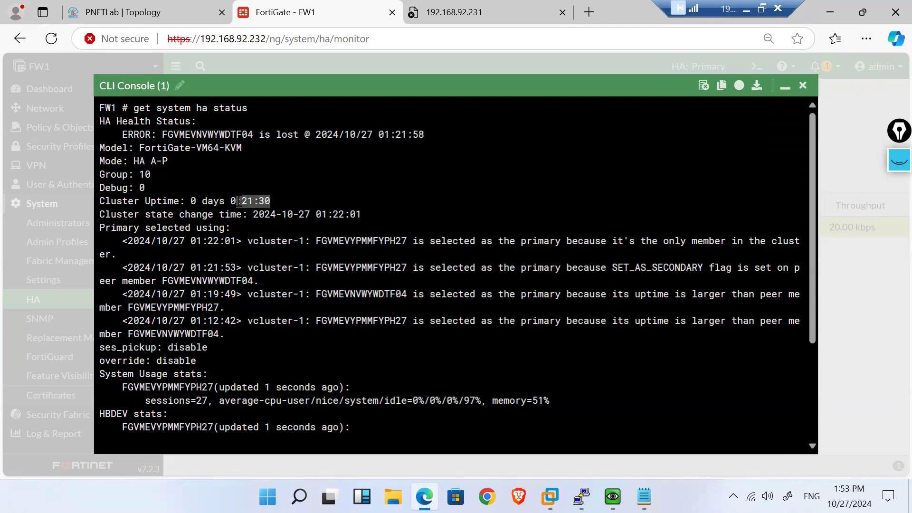
drag(239, 201, 236, 201)
drag(373, 214, 328, 215)
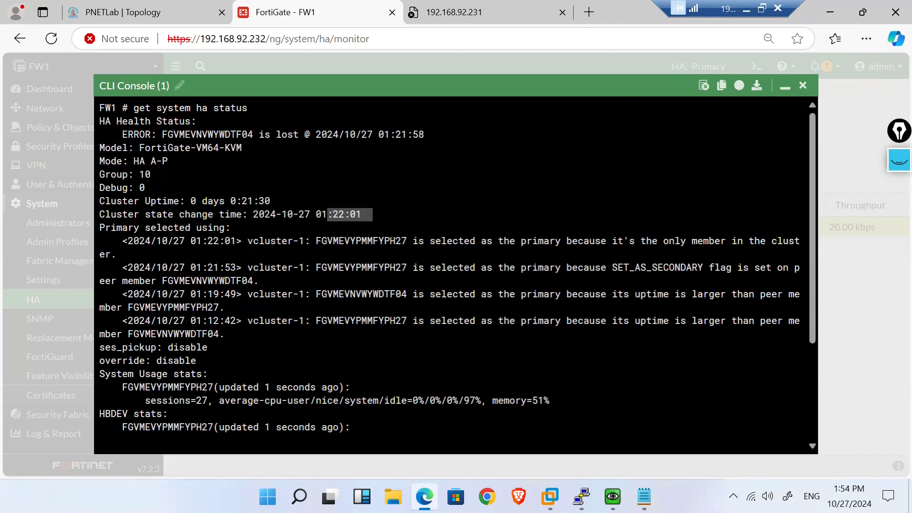
scroll(457, 270, down, 5)
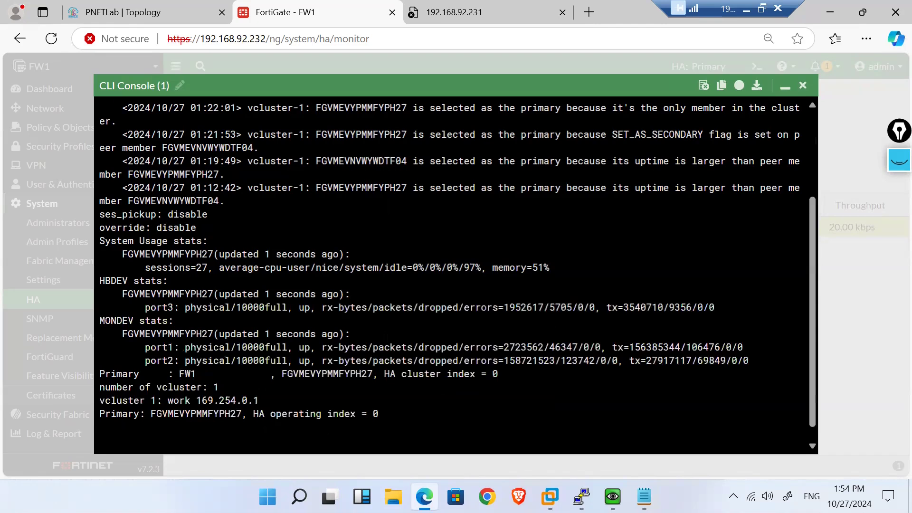
scroll(457, 269, up, 5)
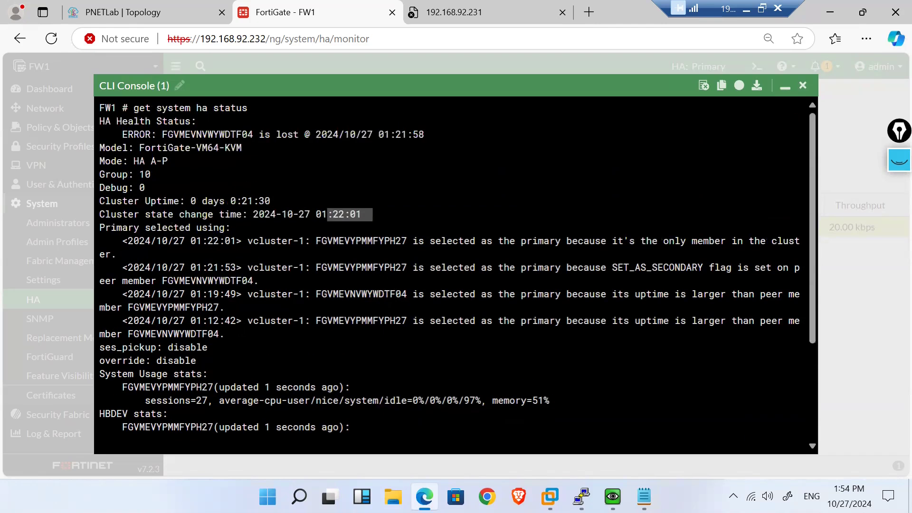
drag(356, 320, 491, 321)
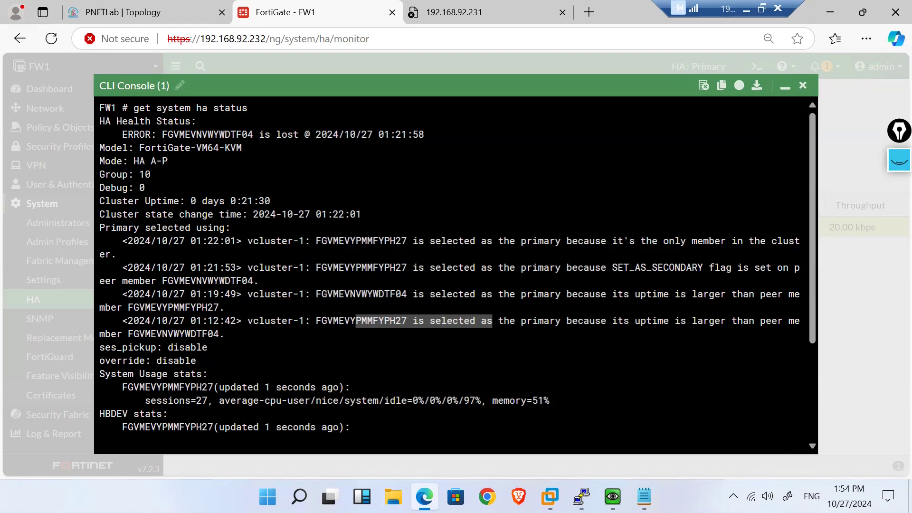
mouse_move(581, 496)
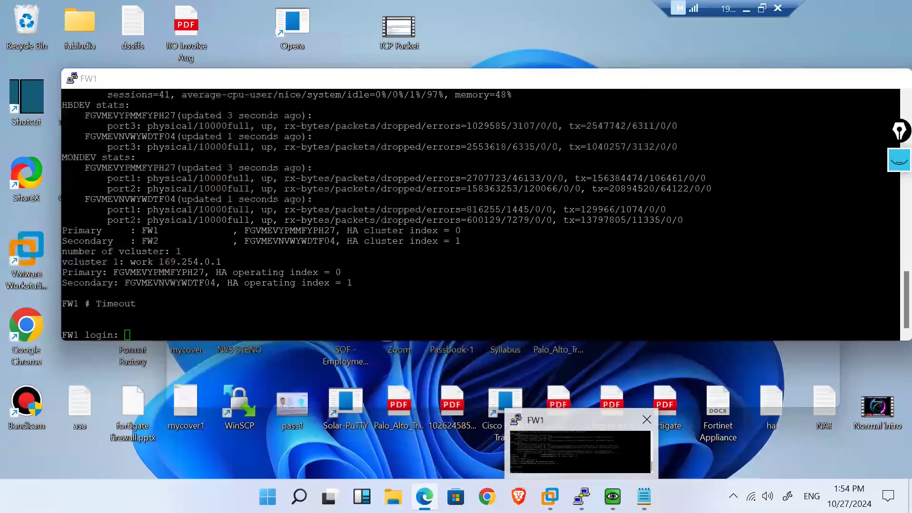
Step: Log in to FW1's PuTTY console as admin
click(560, 436)
text(admin)
key(Return)
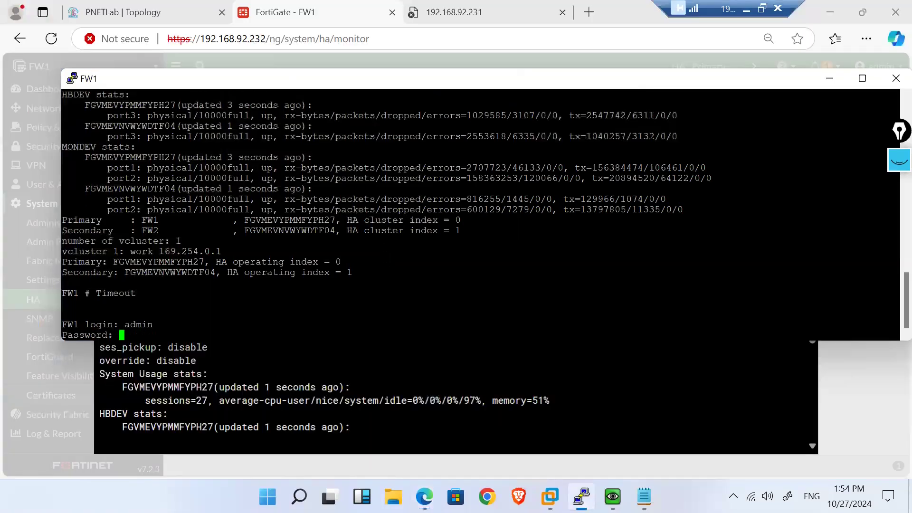
key(Return)
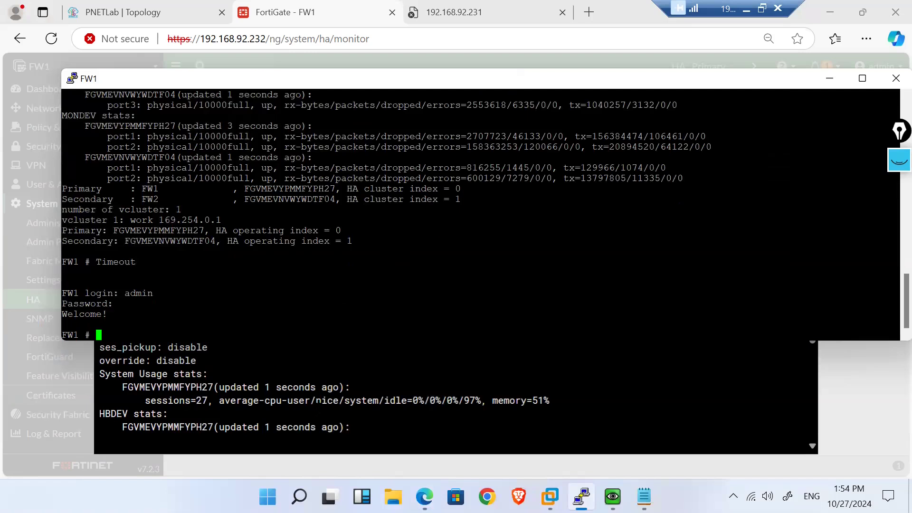
Step: Collapse the FortiGate web CLI console and bring the FW1 PuTTY window back
key(alt+Tab)
click(784, 85)
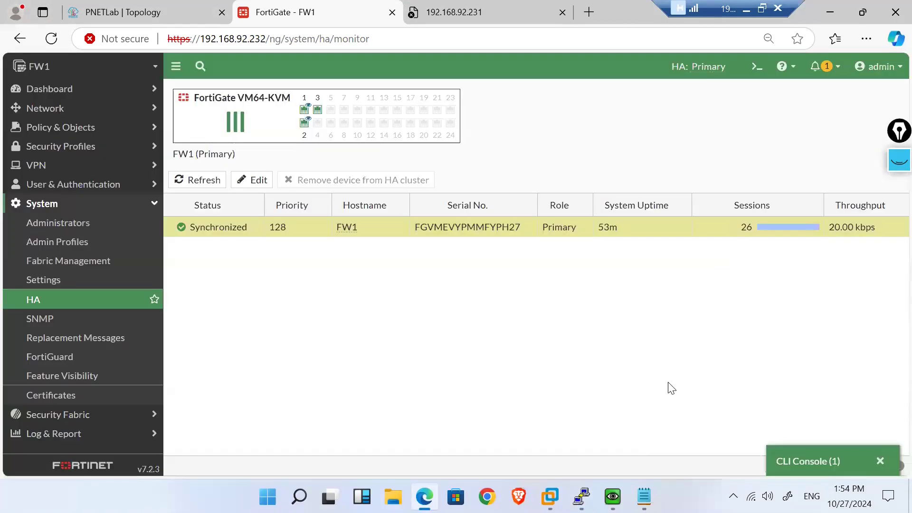
mouse_move(612, 496)
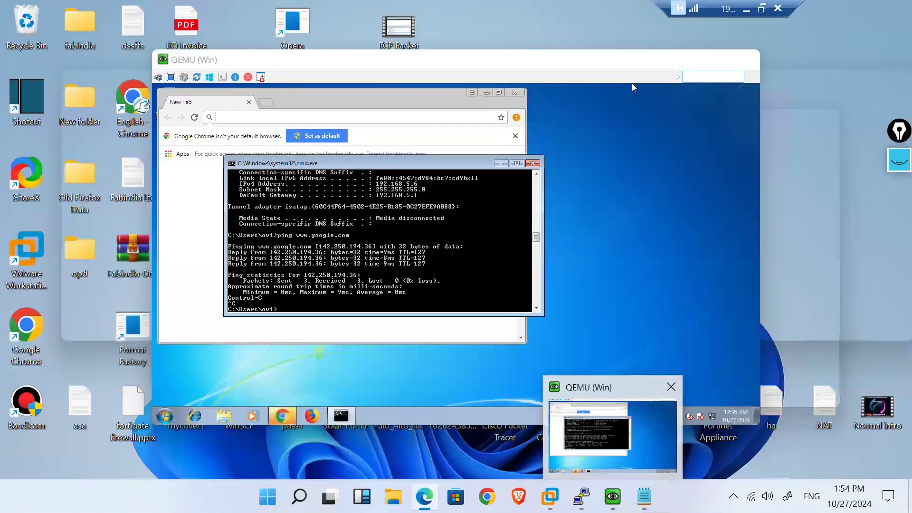
mouse_move(582, 497)
click(553, 443)
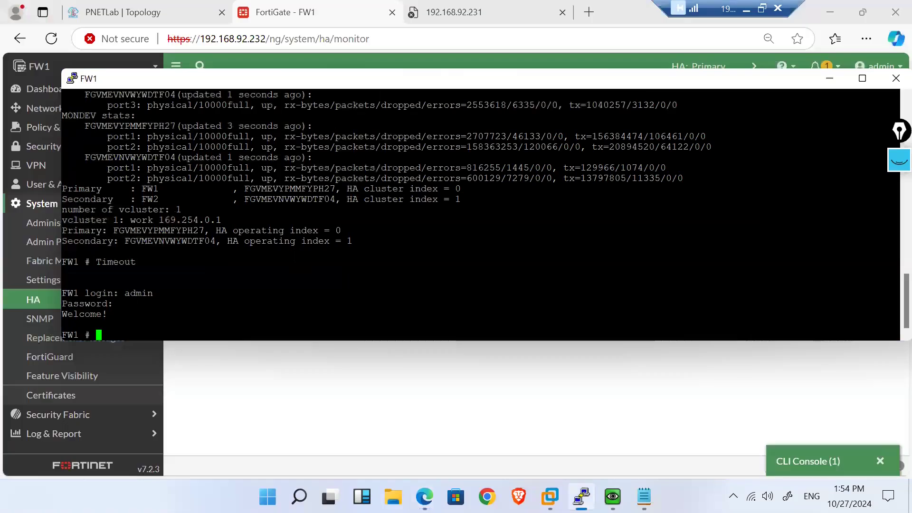
Step: Run 'get system ha status' on FW1, showing FW2 rejoined as in-sync secondary
text(get system ha )
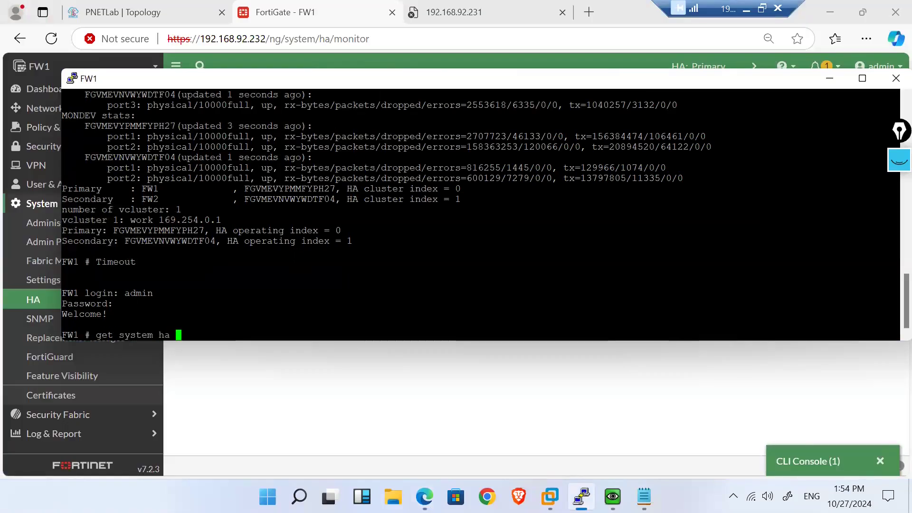
text(status)
key(Return)
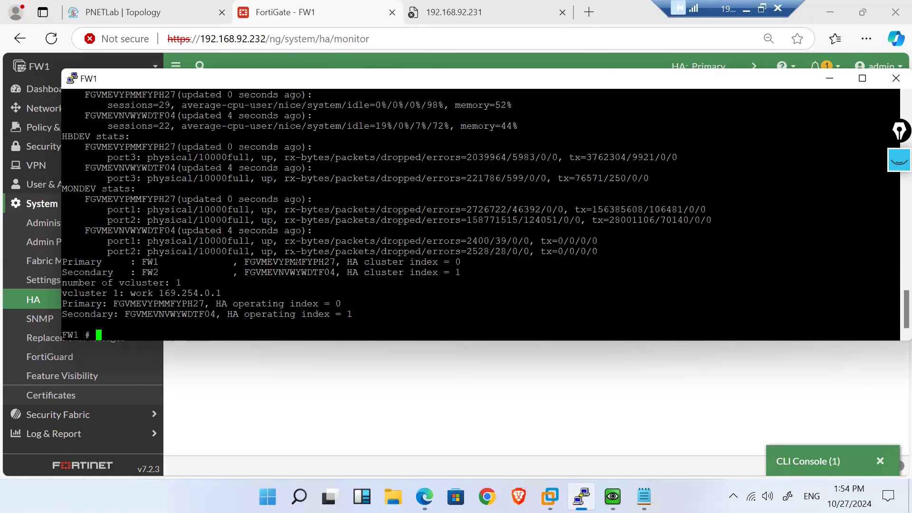
scroll(296, 261, up, 4)
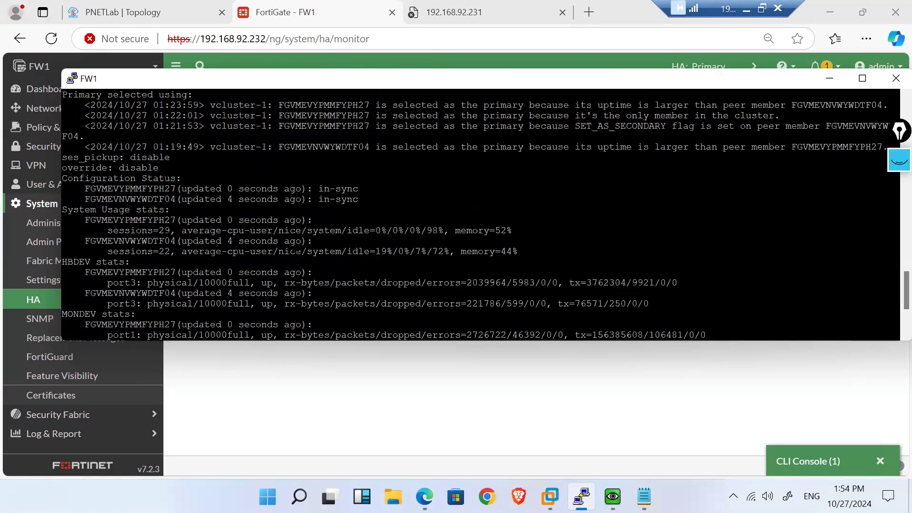
scroll(296, 251, up, 4)
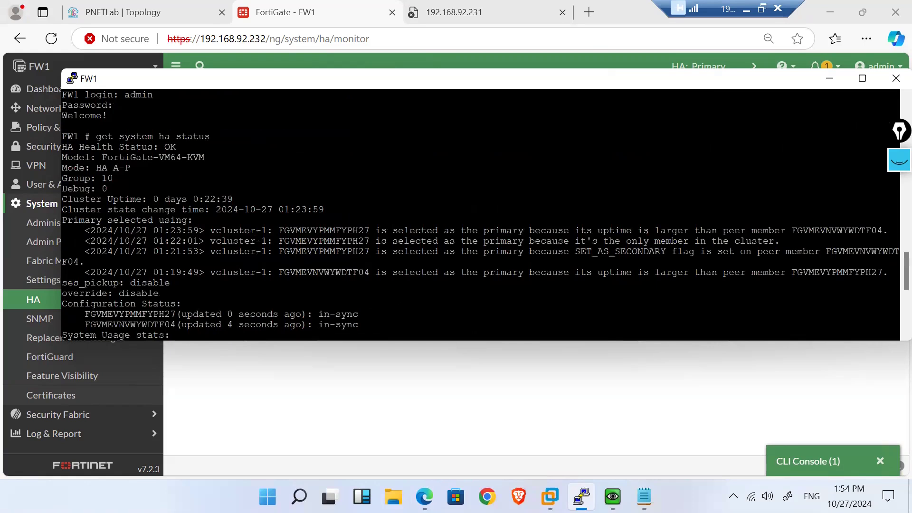
drag(151, 82, 130, 85)
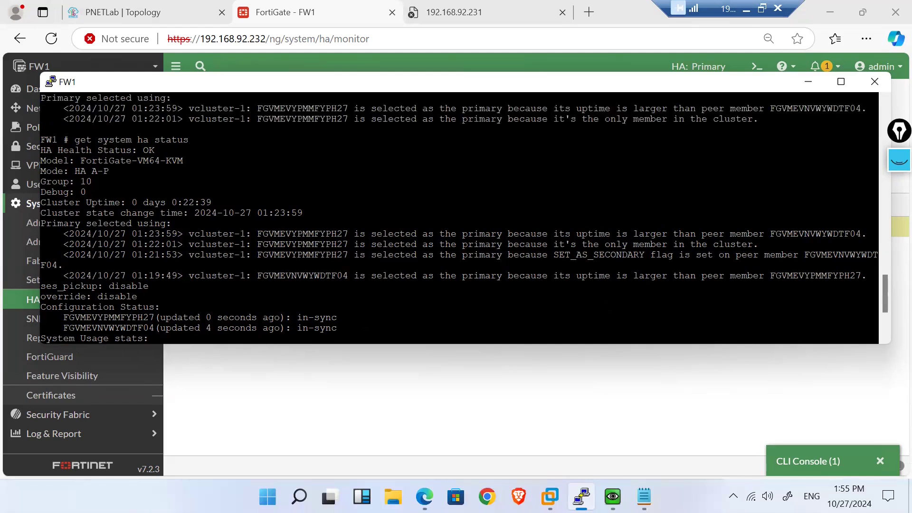
key(Return)
key(Return)
key(Return)
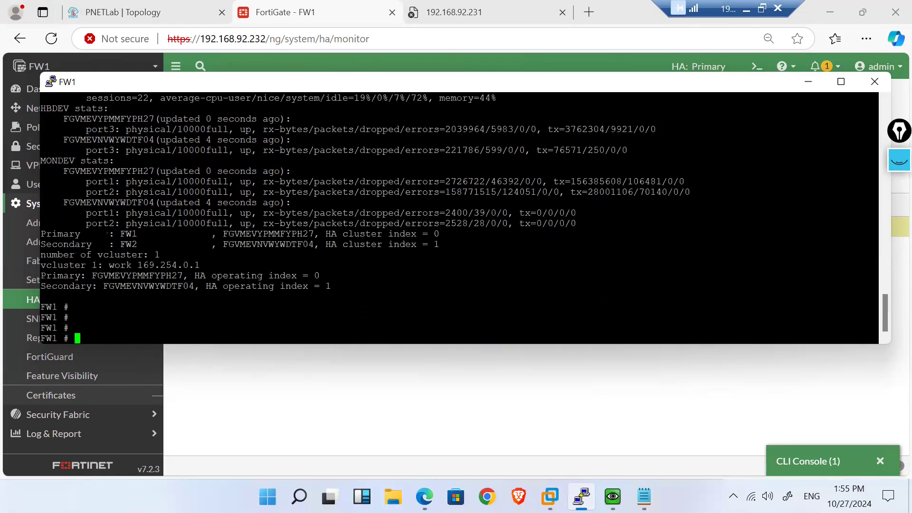
click(388, 367)
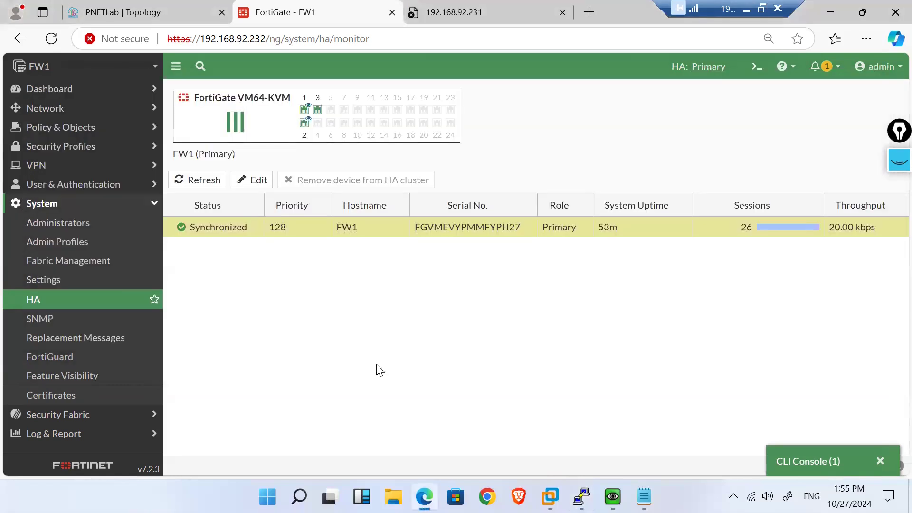
click(50, 299)
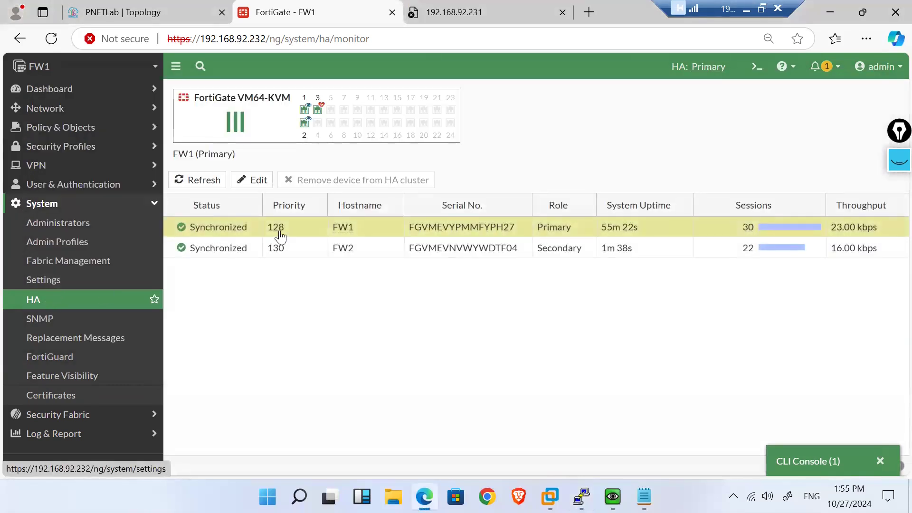
mouse_move(581, 496)
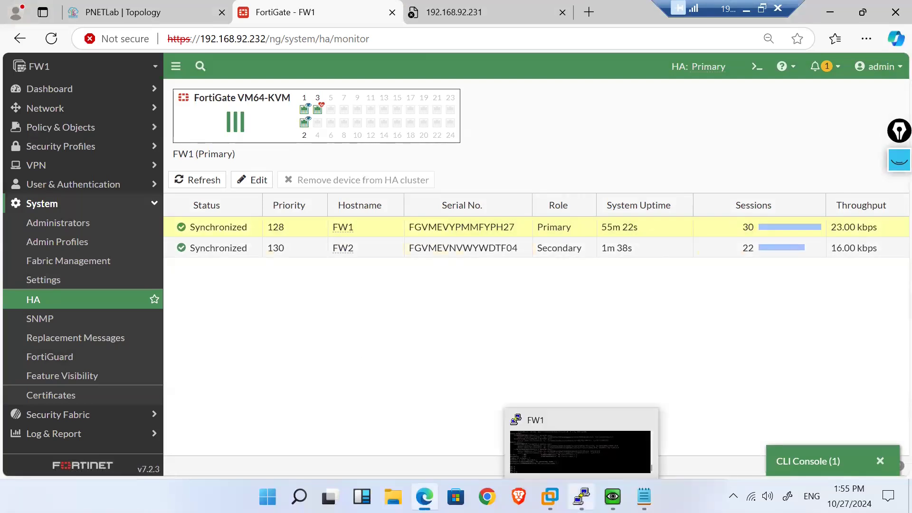
click(568, 459)
key(Up)
key(Return)
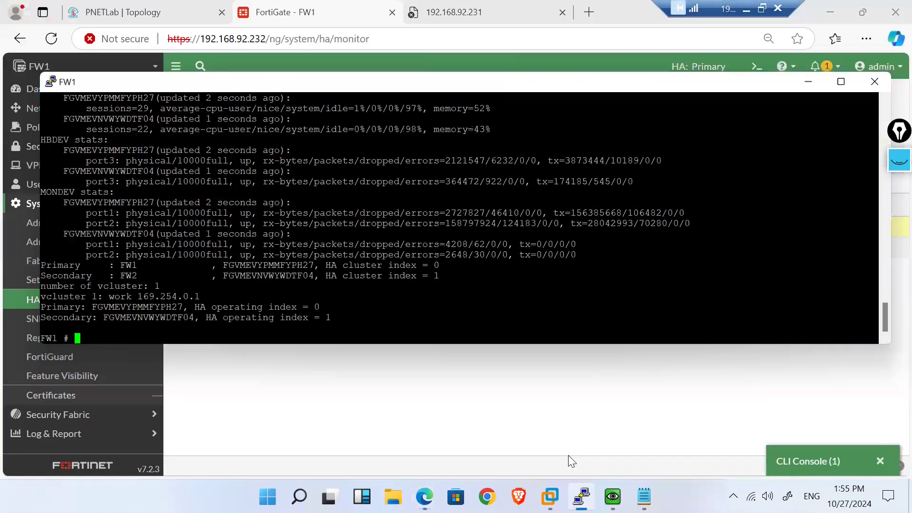
scroll(459, 217, up, 8)
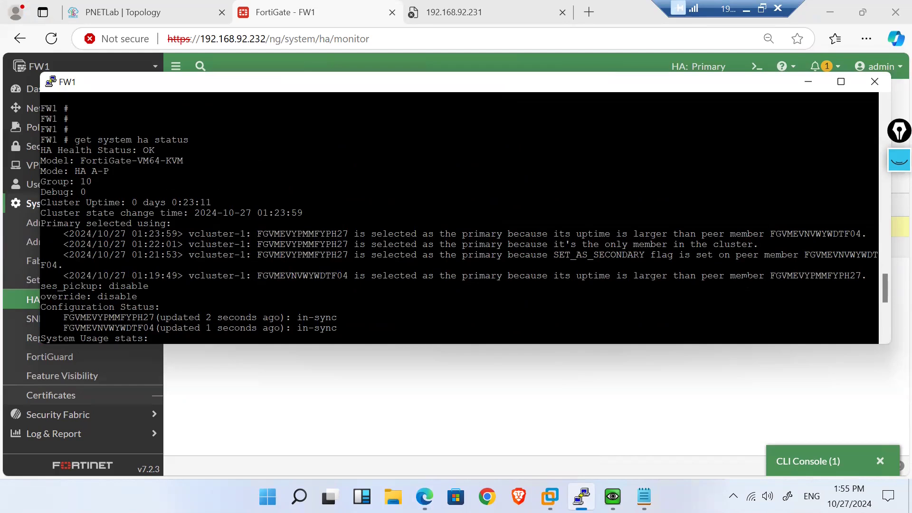
double_click(817, 276)
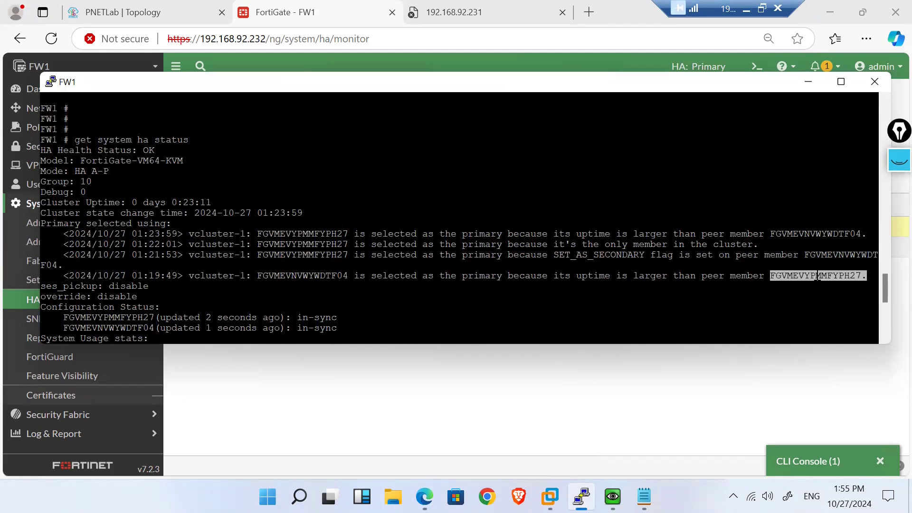
key(ctrl+c)
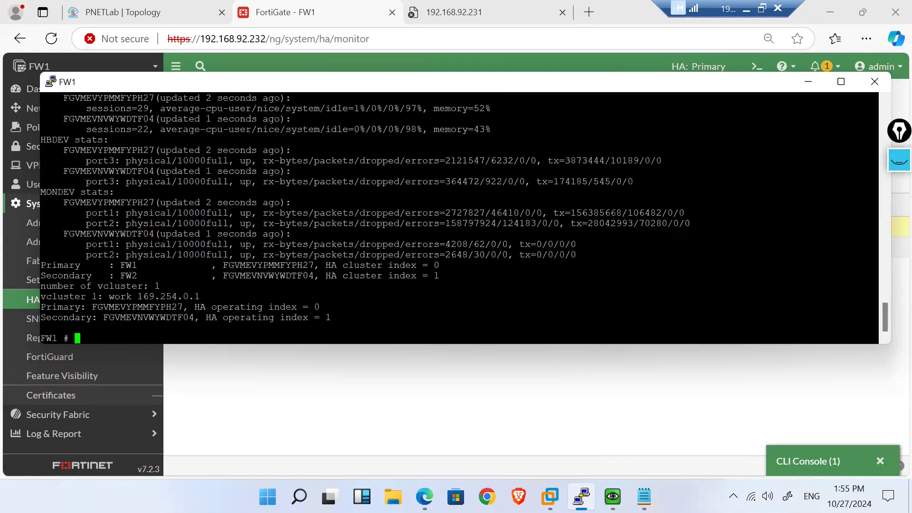
scroll(459, 218, up, 4)
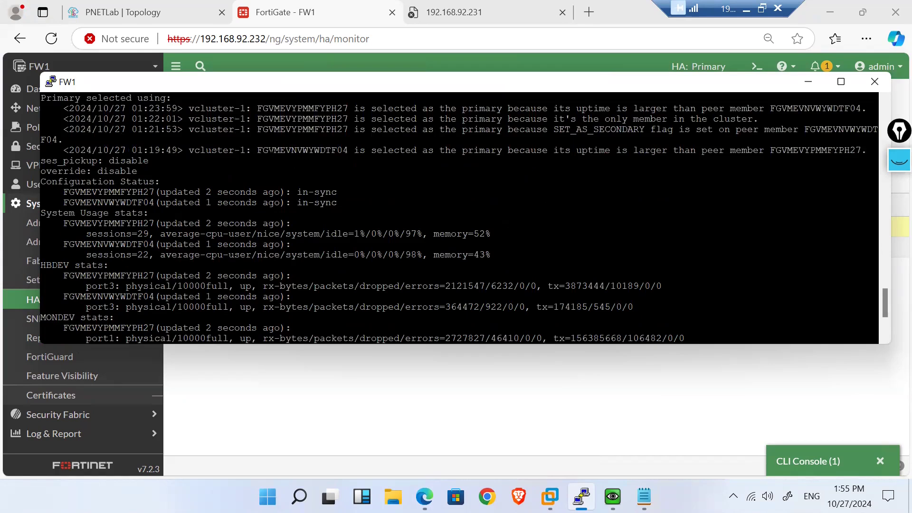
double_click(287, 150)
scroll(288, 150, down, 4)
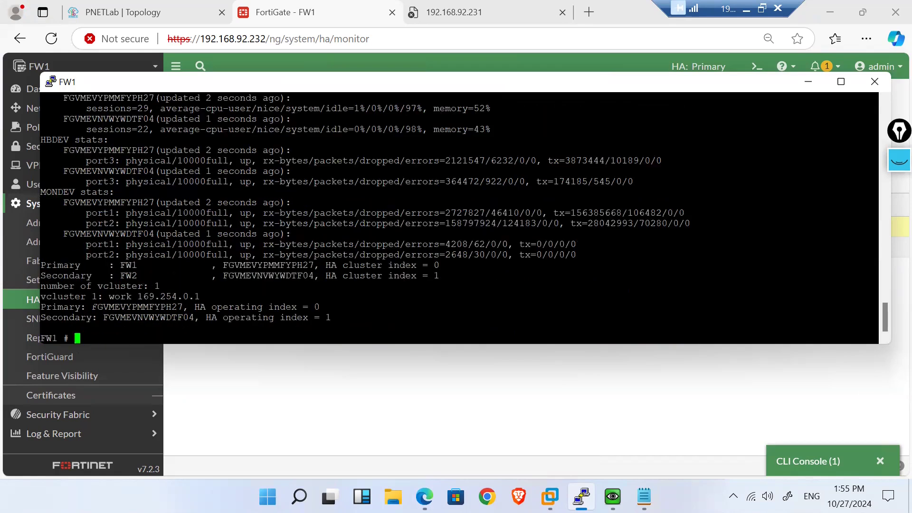
click(210, 424)
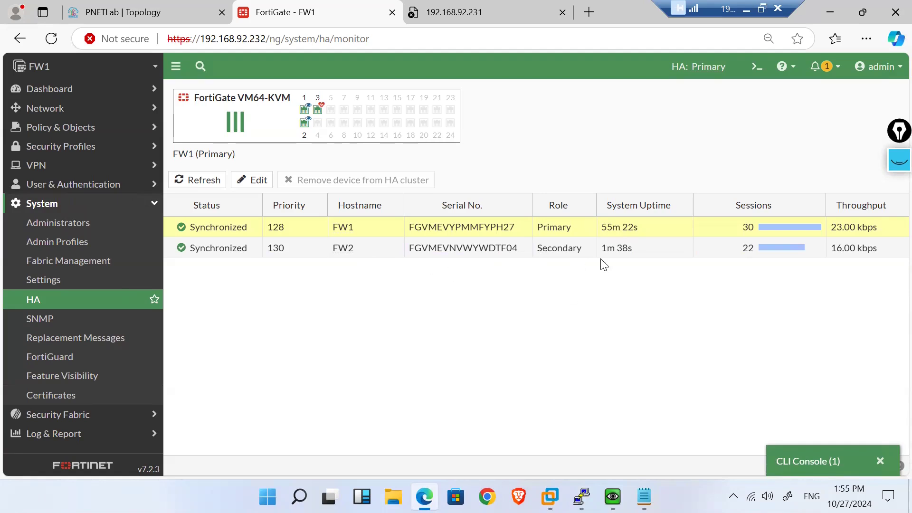
mouse_move(581, 496)
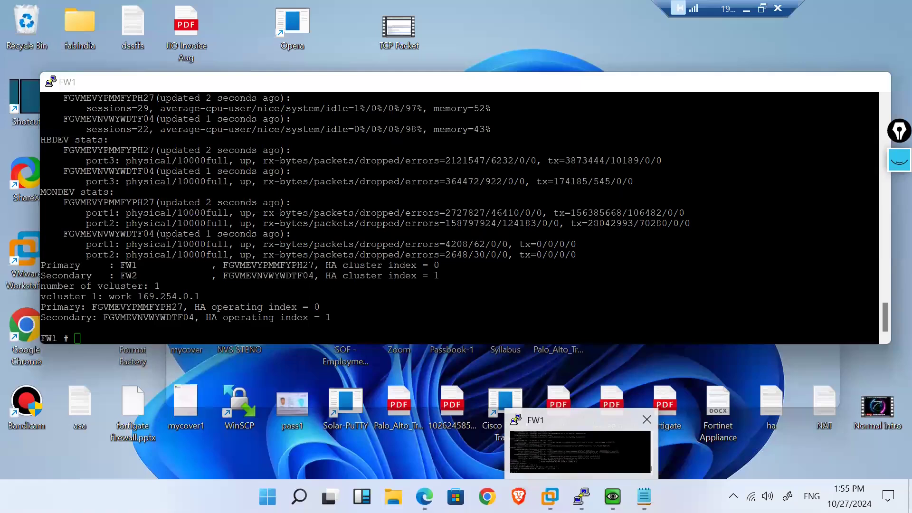
click(559, 464)
scroll(459, 217, up, 1)
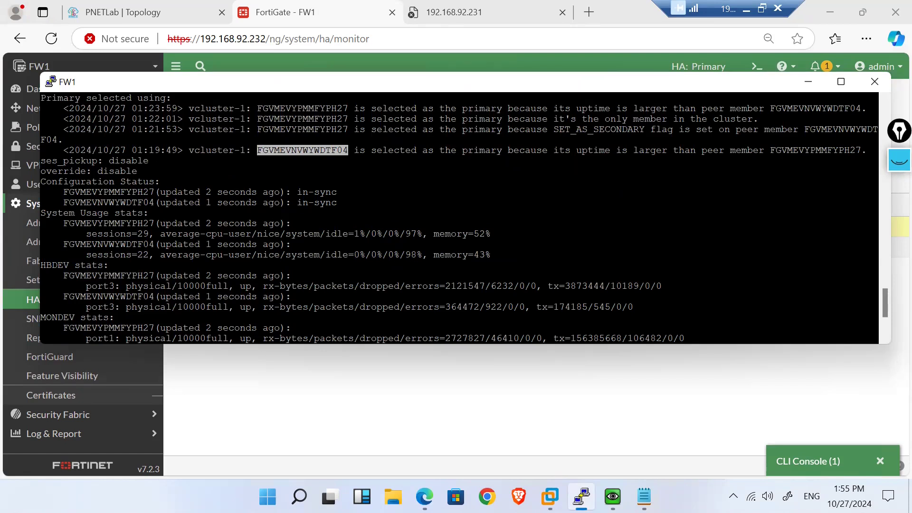
drag(133, 150, 177, 150)
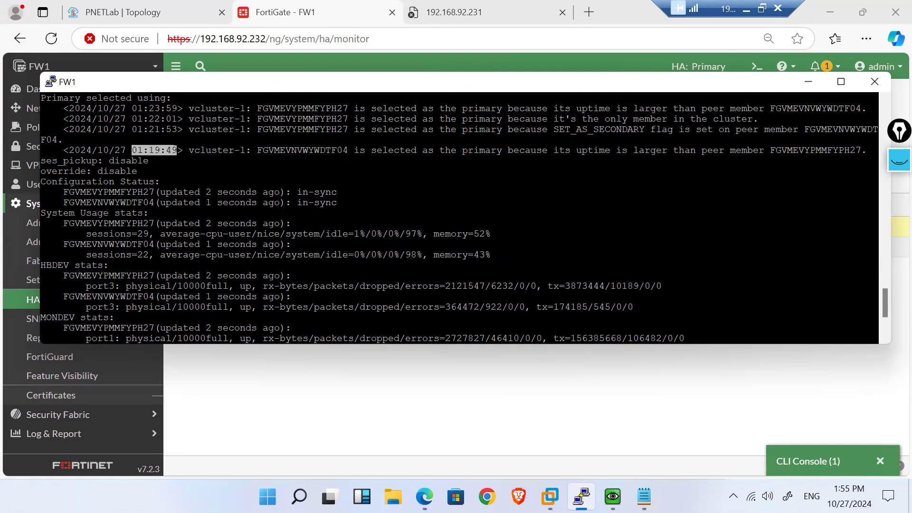
scroll(458, 217, up, 4)
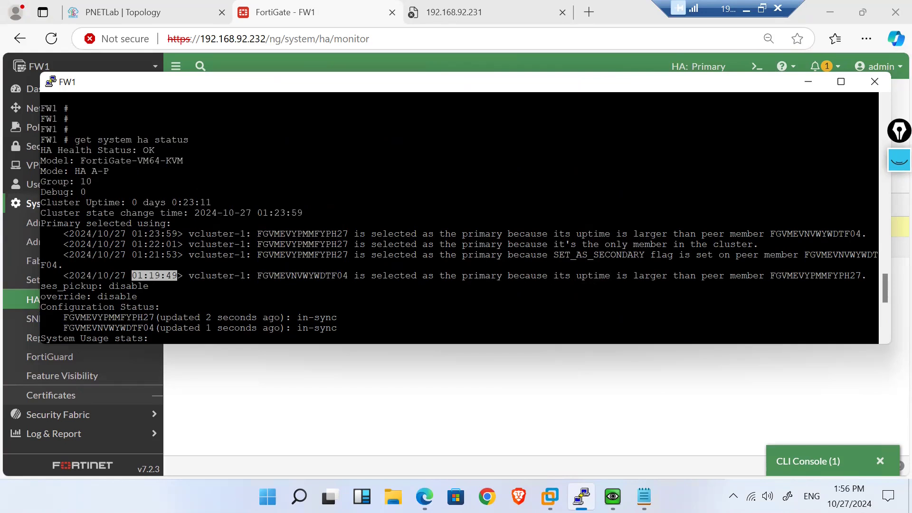
drag(132, 233, 177, 234)
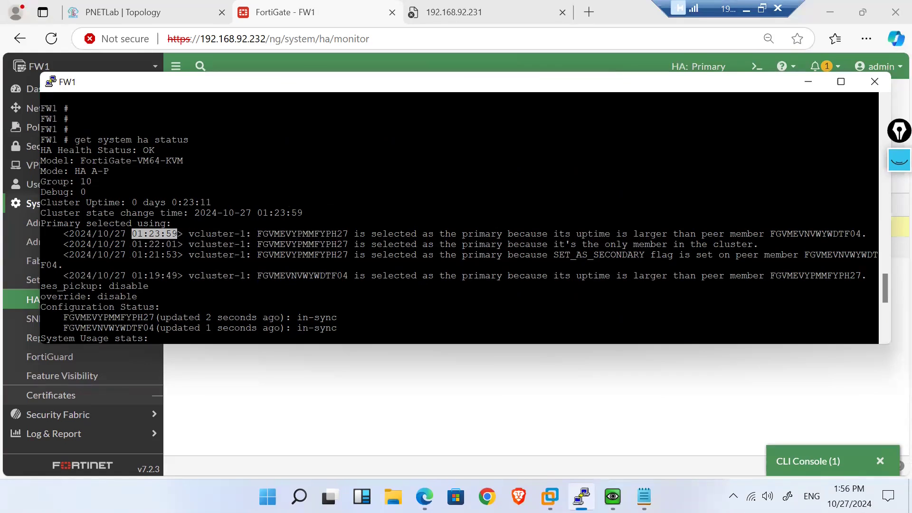
double_click(335, 233)
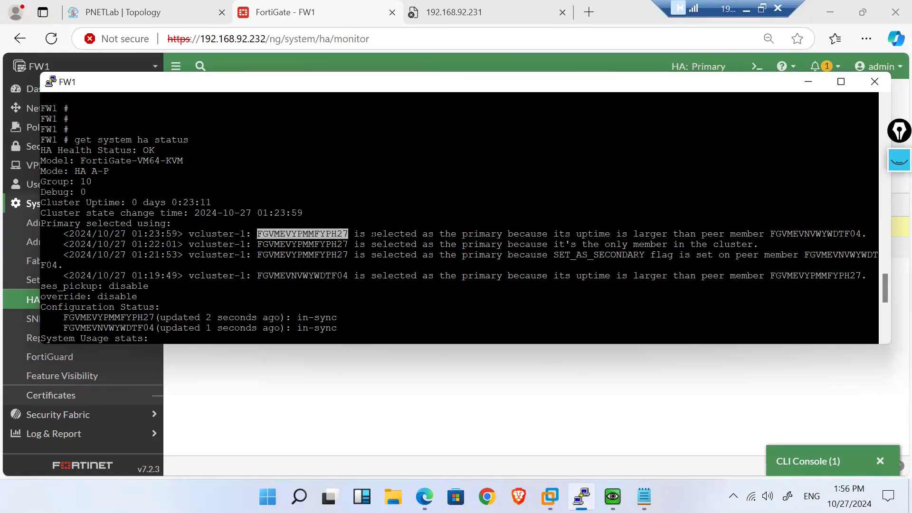
click(521, 233)
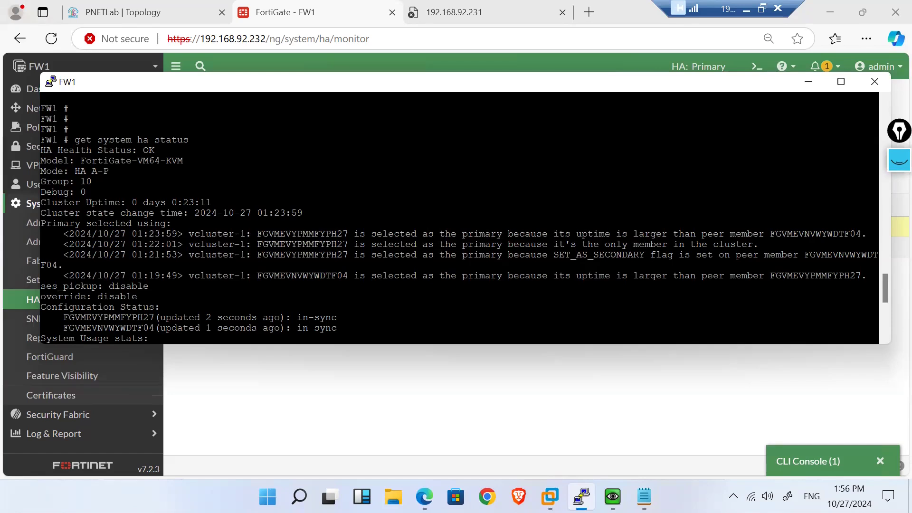
triple_click(810, 233)
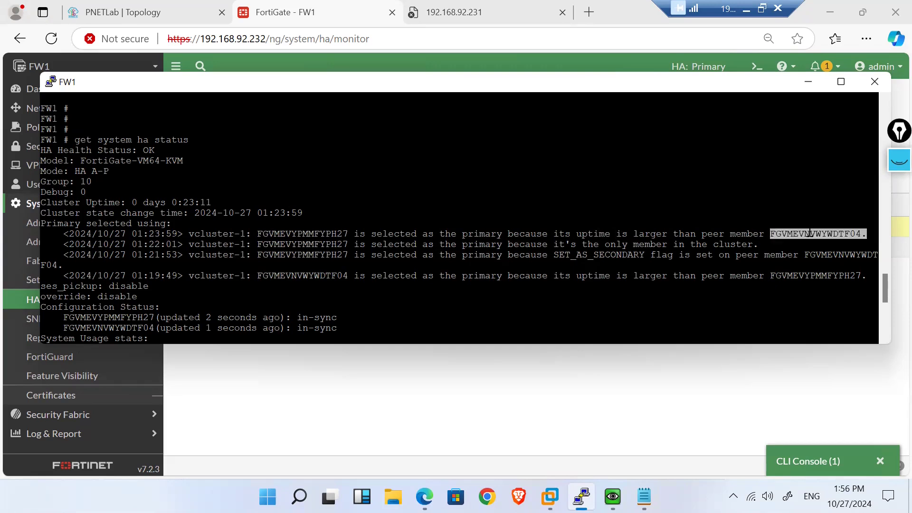
scroll(810, 233, down, 5)
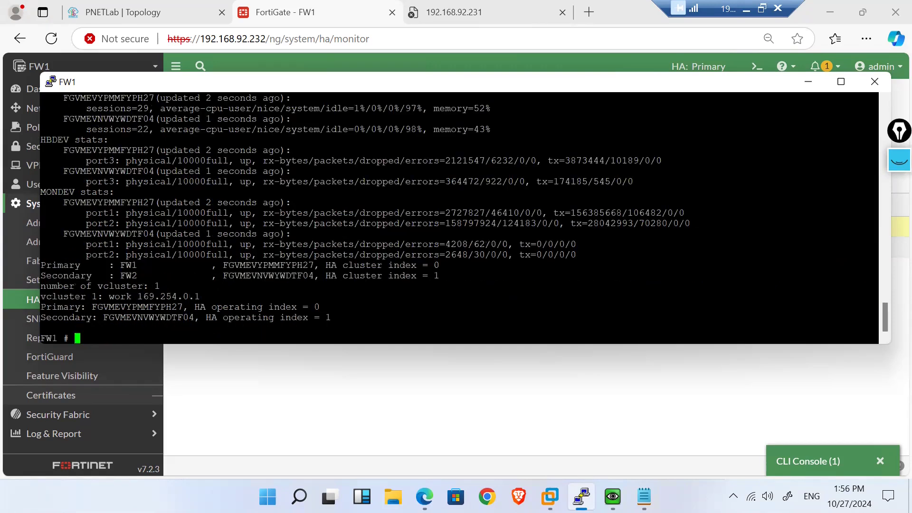
double_click(136, 318)
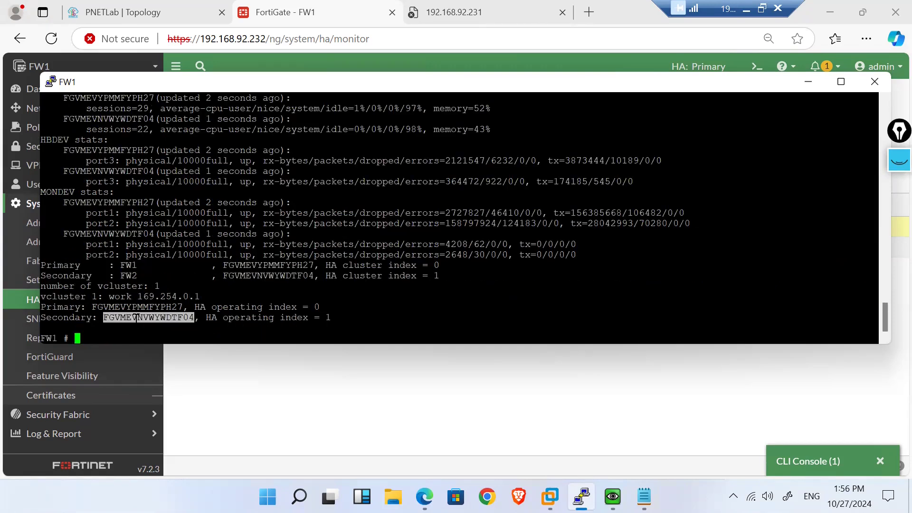
scroll(136, 317, up, 4)
scroll(137, 317, down, 4)
drag(46, 139, 319, 181)
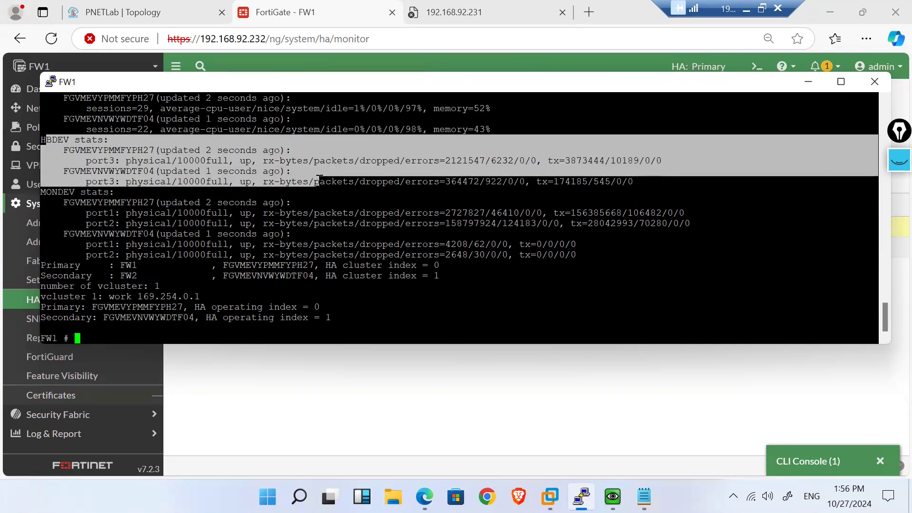
drag(41, 192, 203, 250)
scroll(204, 250, up, 4)
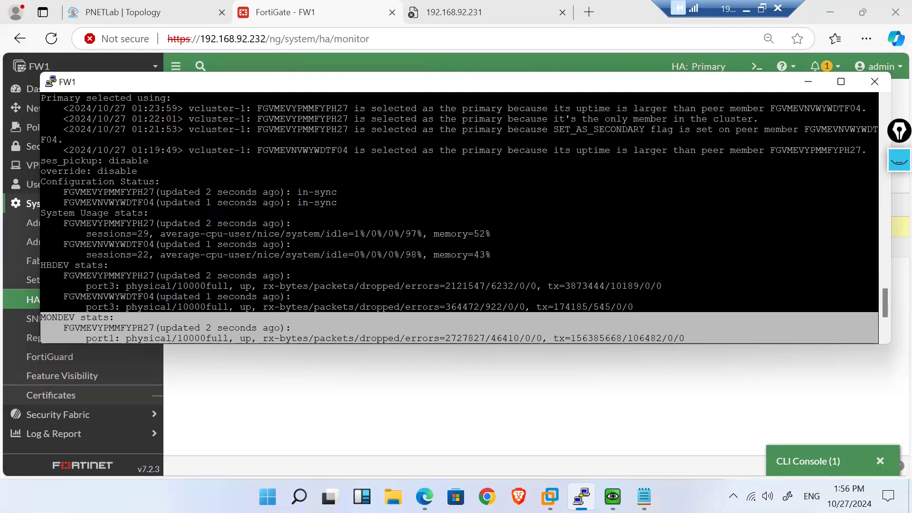
drag(41, 212, 452, 255)
scroll(454, 255, down, 4)
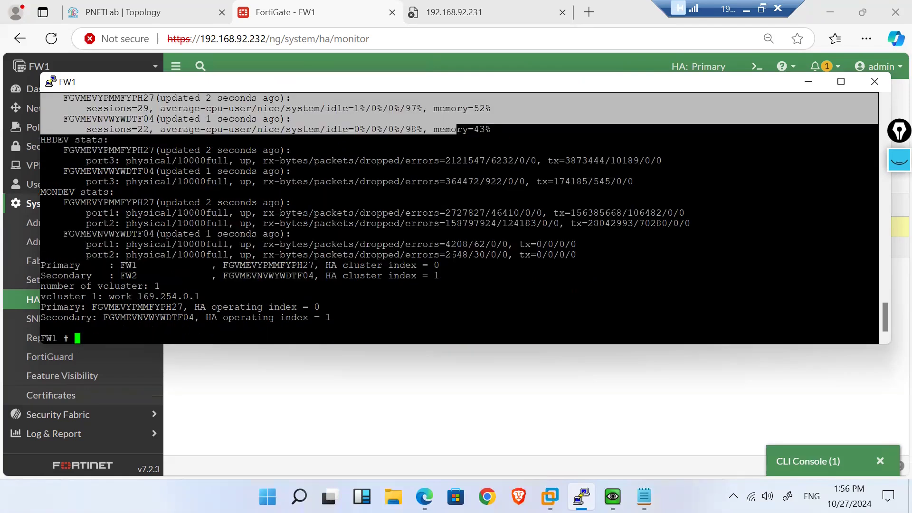
scroll(453, 255, up, 8)
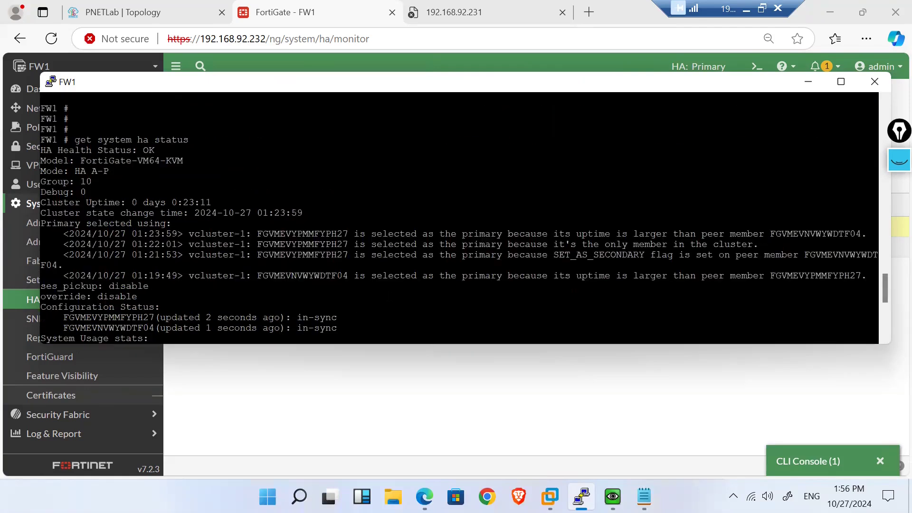
scroll(453, 254, down, 8)
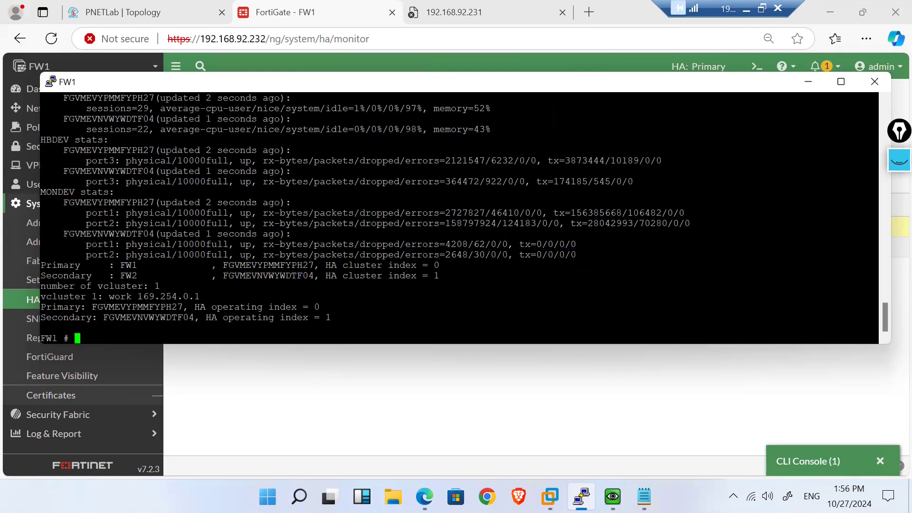
scroll(453, 254, up, 4)
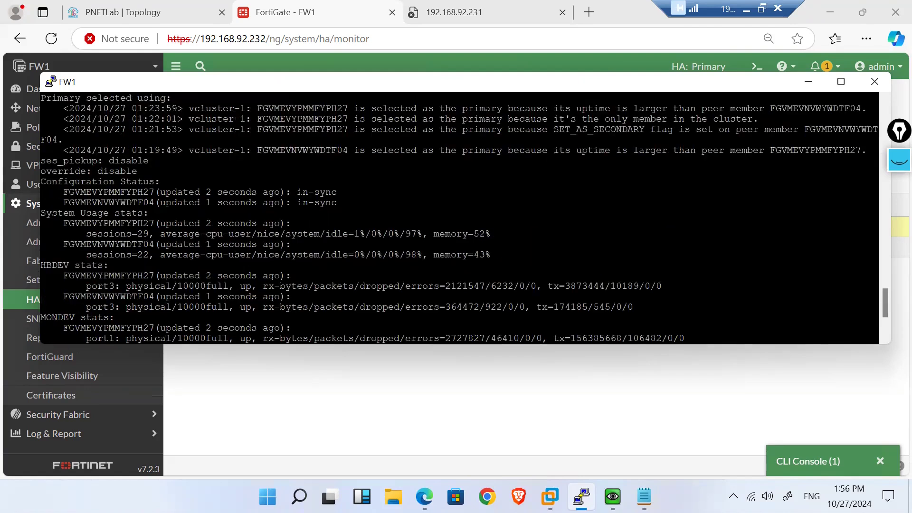
drag(297, 192, 337, 202)
scroll(346, 201, down, 4)
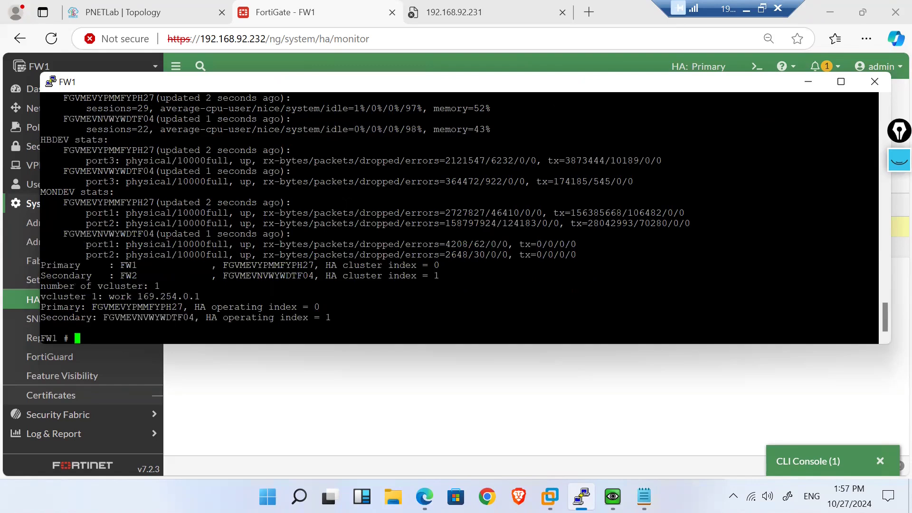
key(Return)
key(Return)
key(Return)
key(Return)
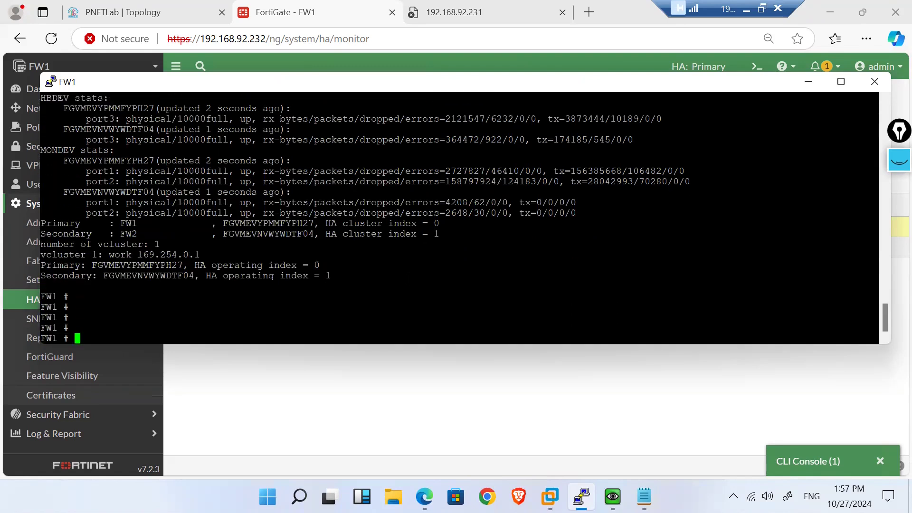
Step: Run 'diagnose sys ha status' on FW1: FW1 Primary at priority 128, FW2 Secondary at 130
key(Up)
key(Down)
text(diagnose sys ha status)
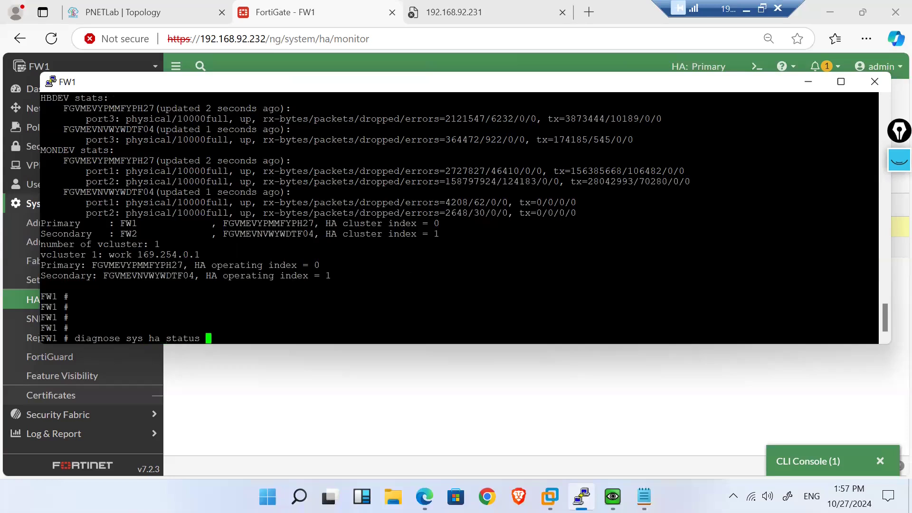
key(Return)
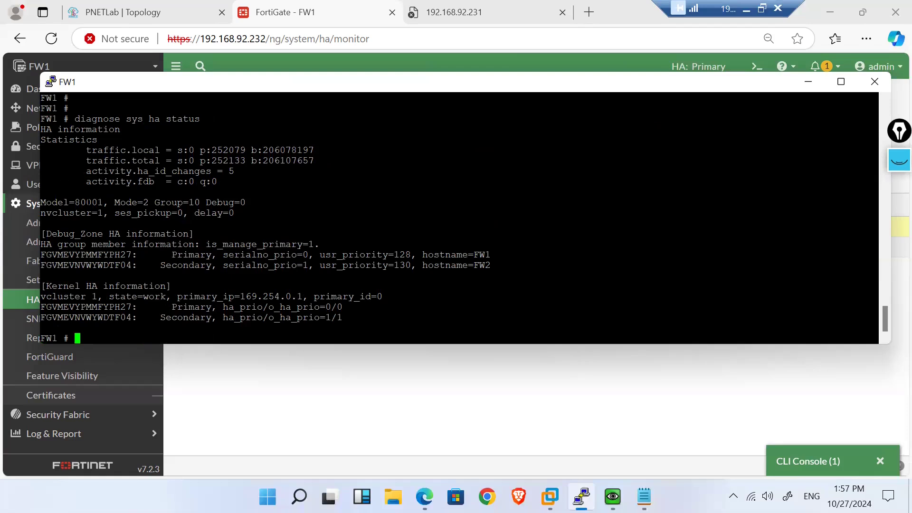
scroll(459, 217, up, 7)
scroll(459, 217, up, 4)
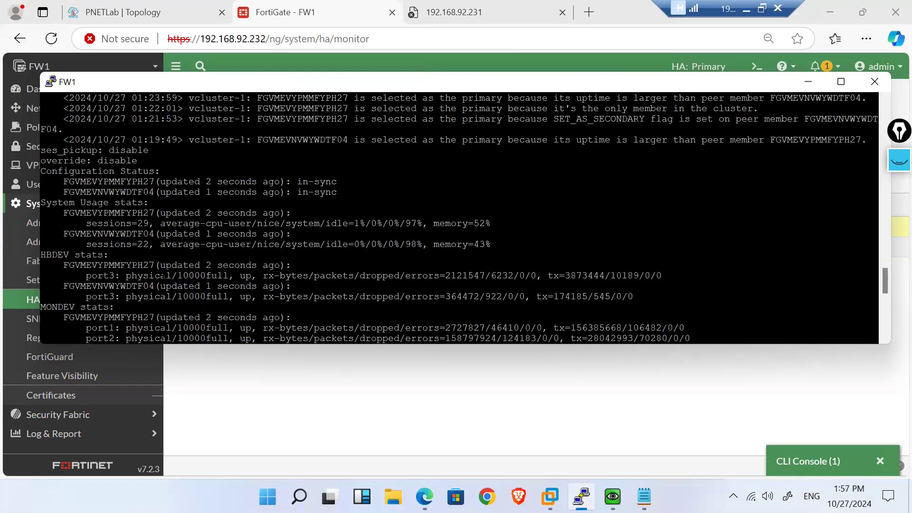
scroll(163, 274, up, 4)
scroll(459, 218, down, 15)
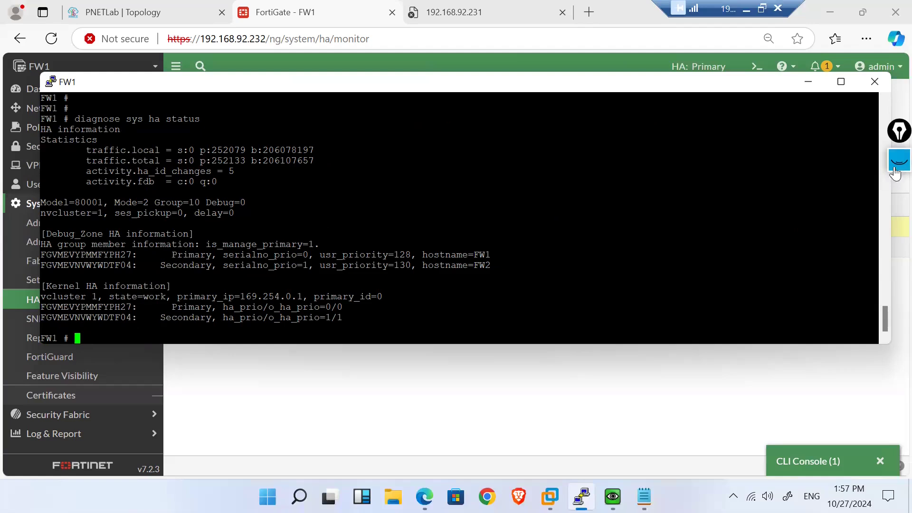
Step: Open Log & Report > System Events filtered to HA Events
click(808, 82)
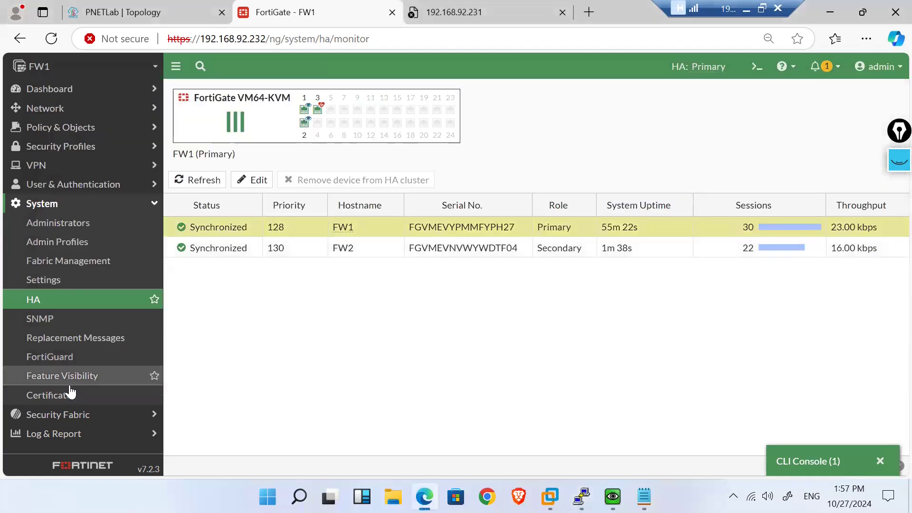
click(87, 440)
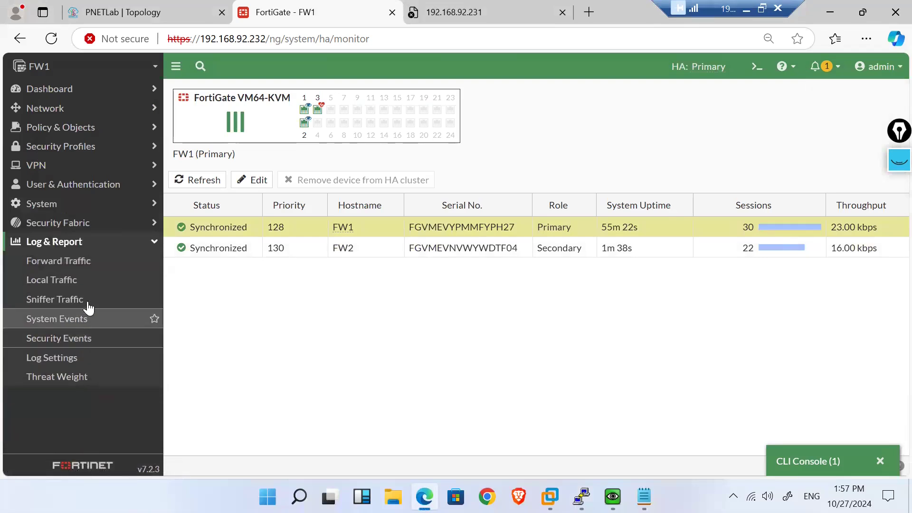
click(66, 319)
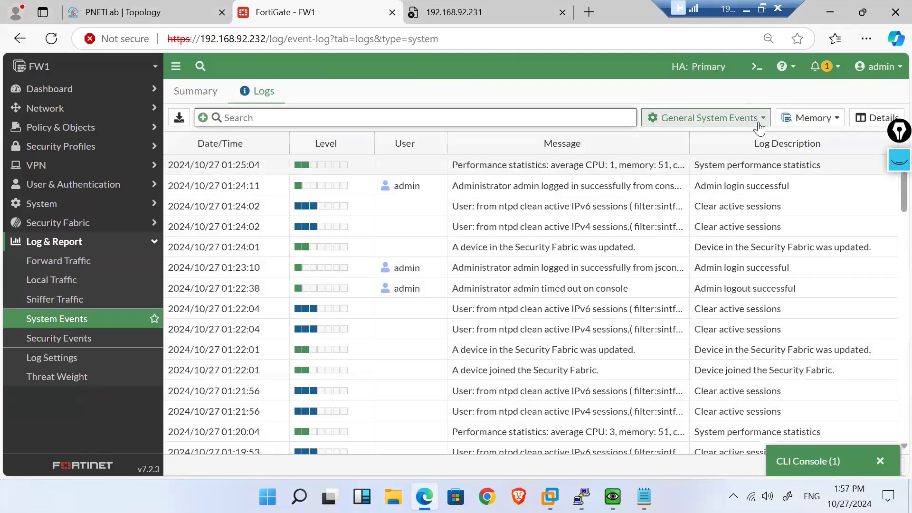
click(759, 125)
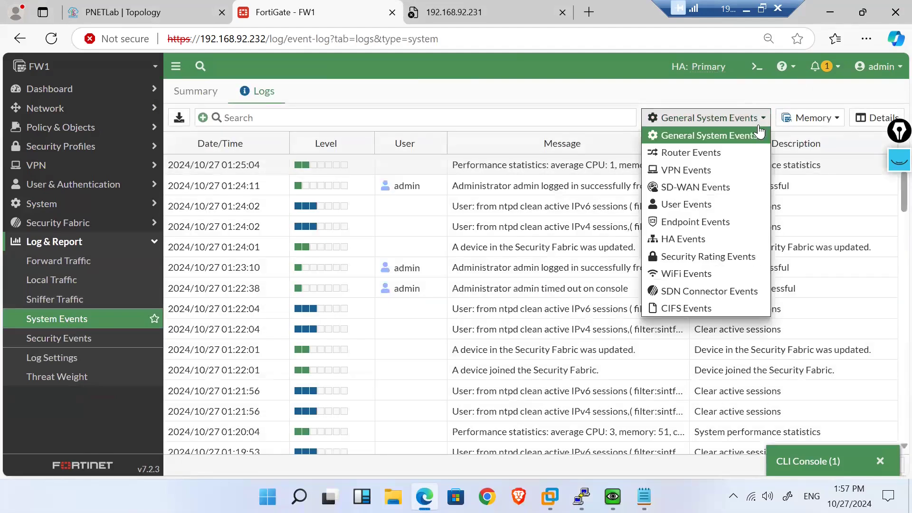
click(687, 239)
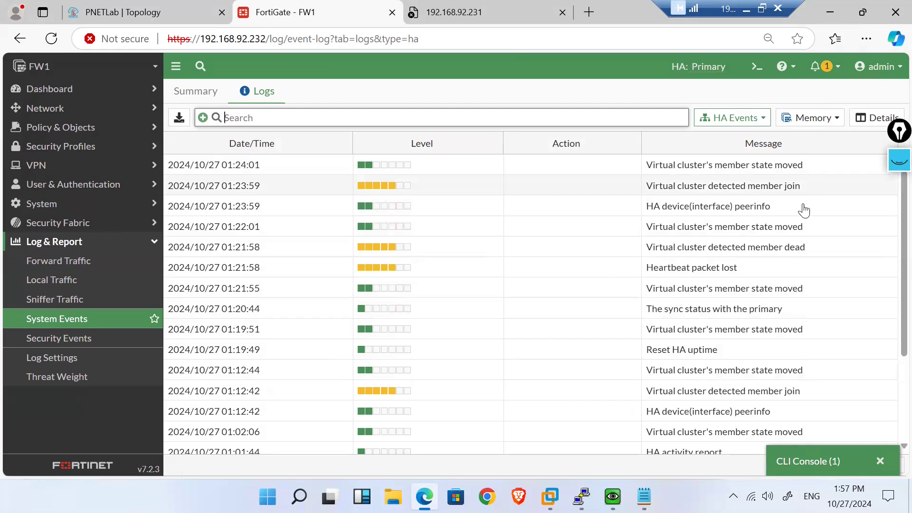
Step: View details of the 01:23:59 peerinfo and 01:21:58 member dead events
click(728, 207)
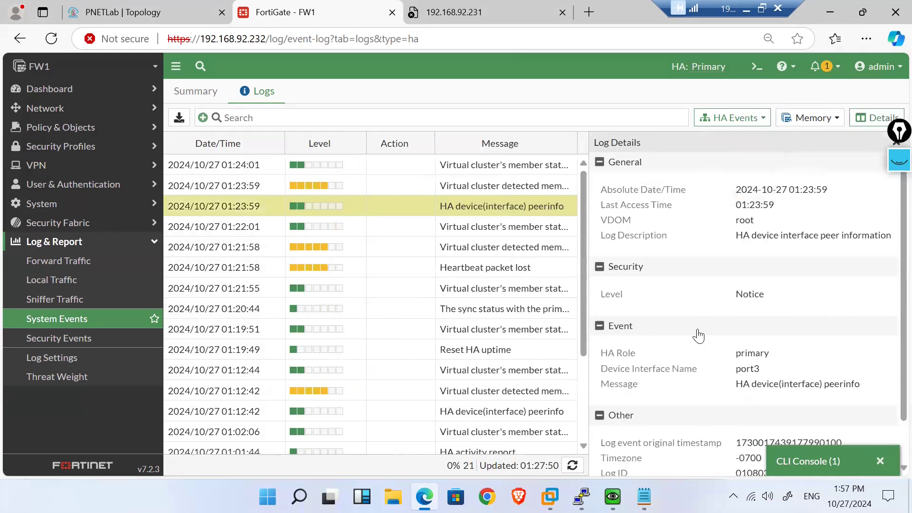
scroll(698, 335, down, 1)
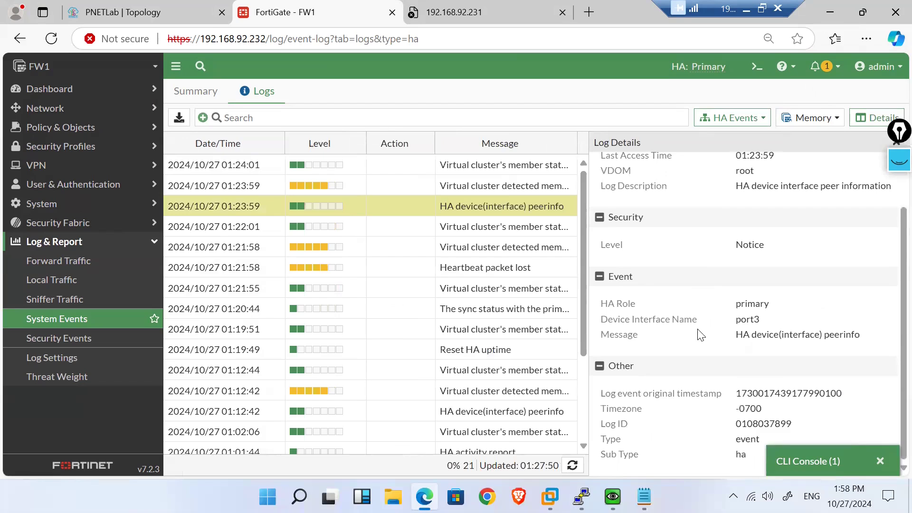
scroll(698, 335, up, 1)
click(485, 253)
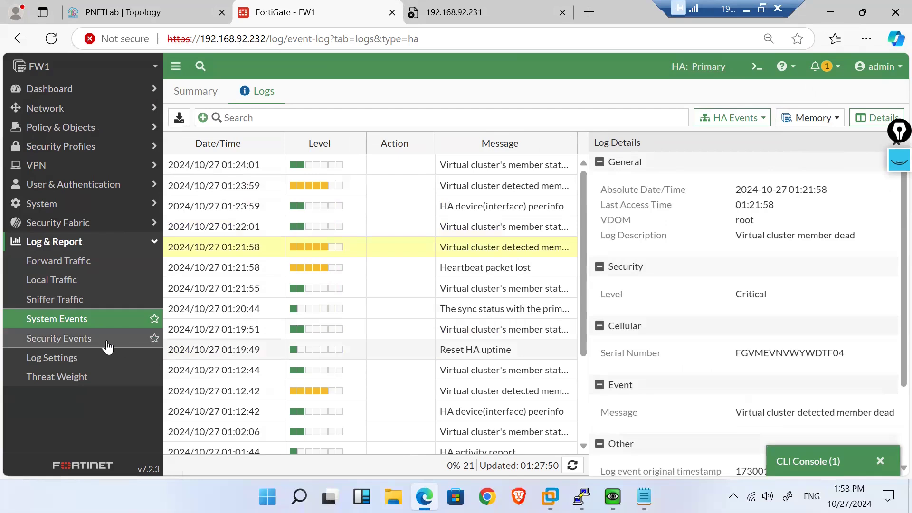
Step: Reload System Events, reselect HA Events and scroll through the entries
click(77, 320)
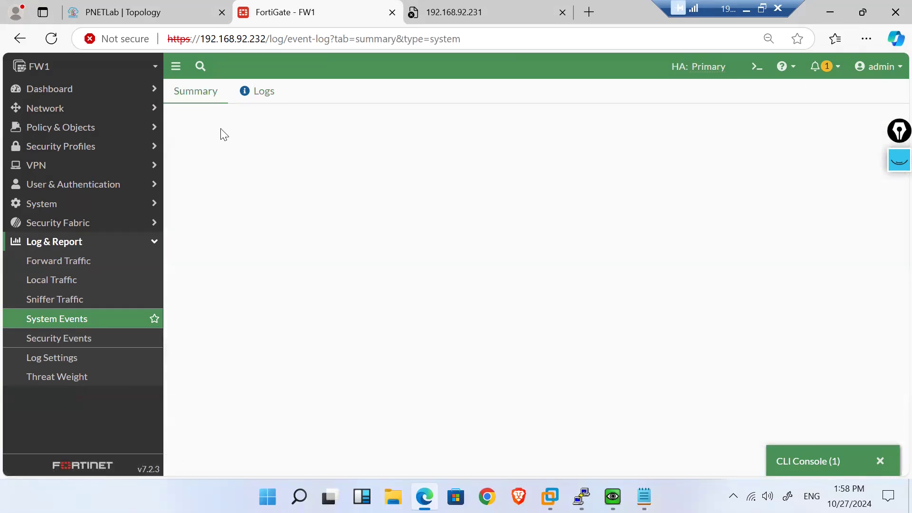
click(246, 98)
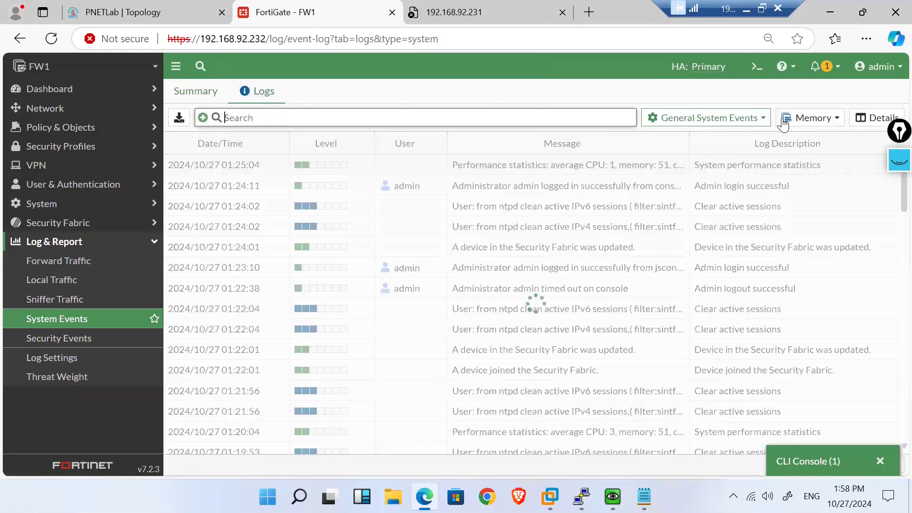
click(739, 119)
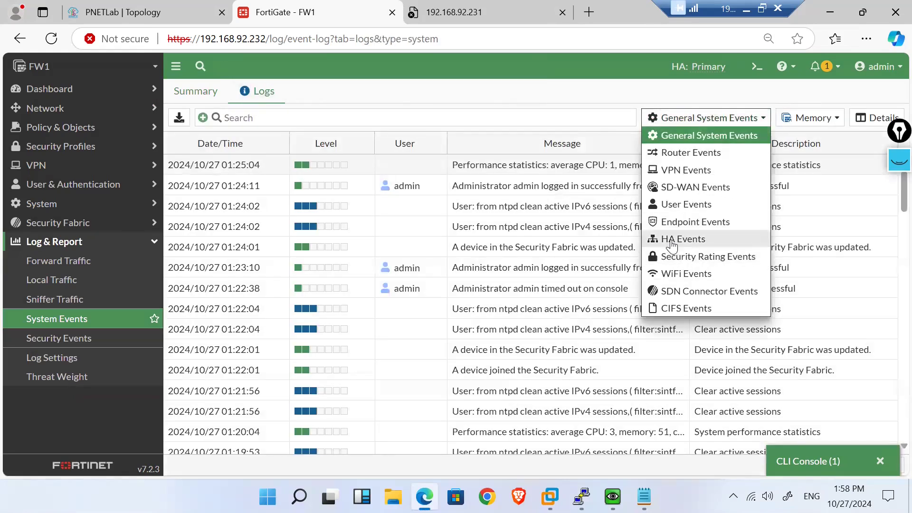
click(671, 242)
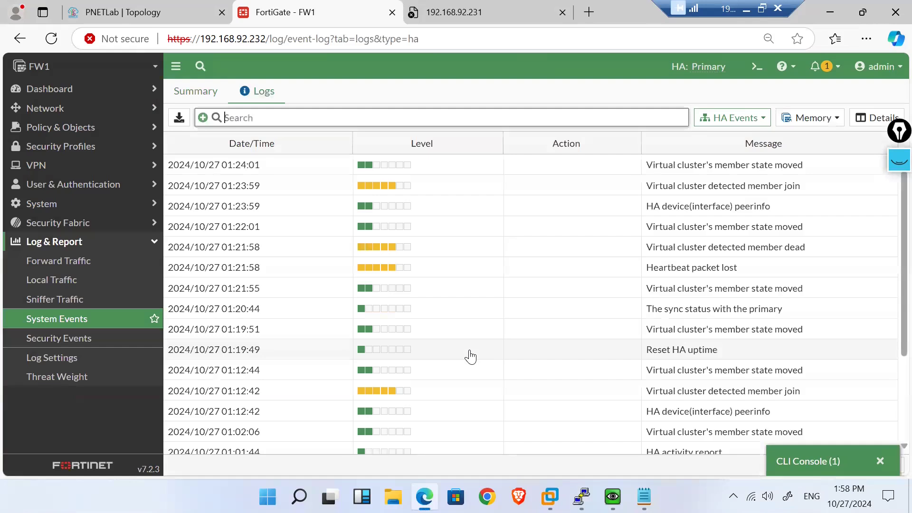
scroll(471, 357, down, 3)
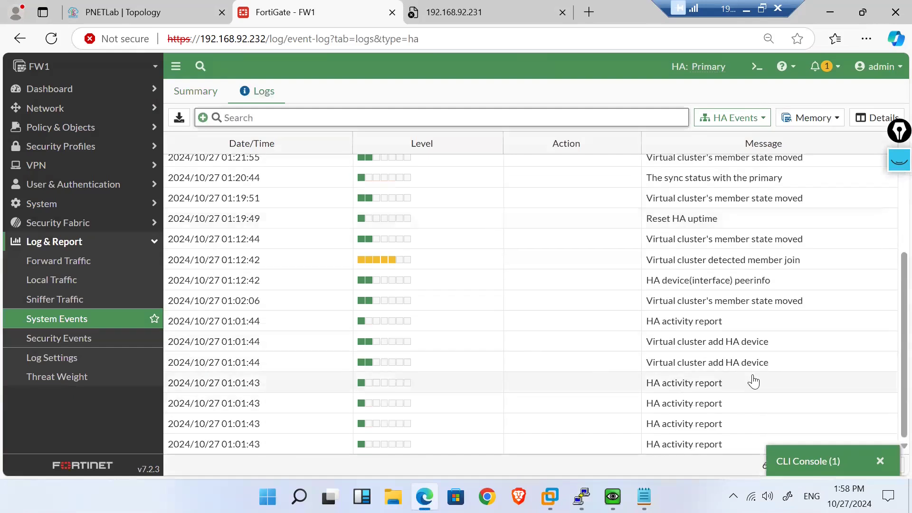
scroll(450, 281, up, 3)
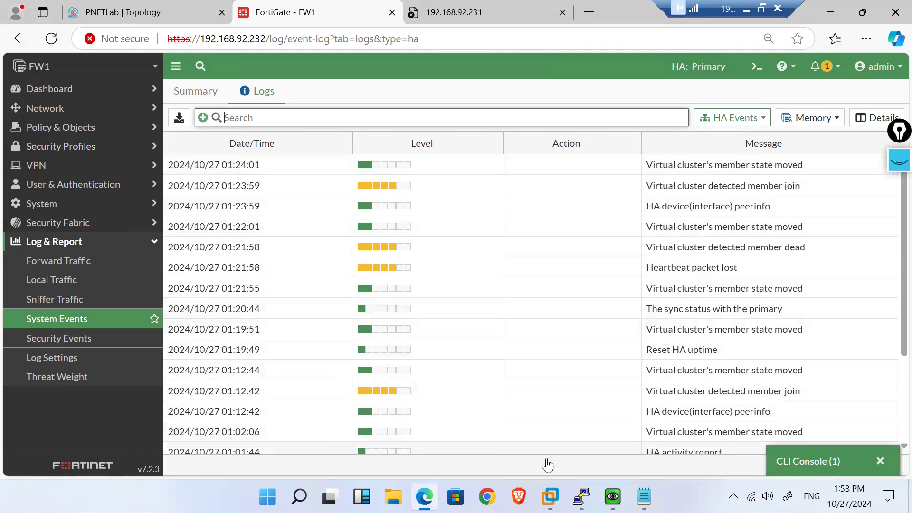
Step: Check the FW1 PuTTY window, then minimize it to return to the logs
mouse_move(581, 497)
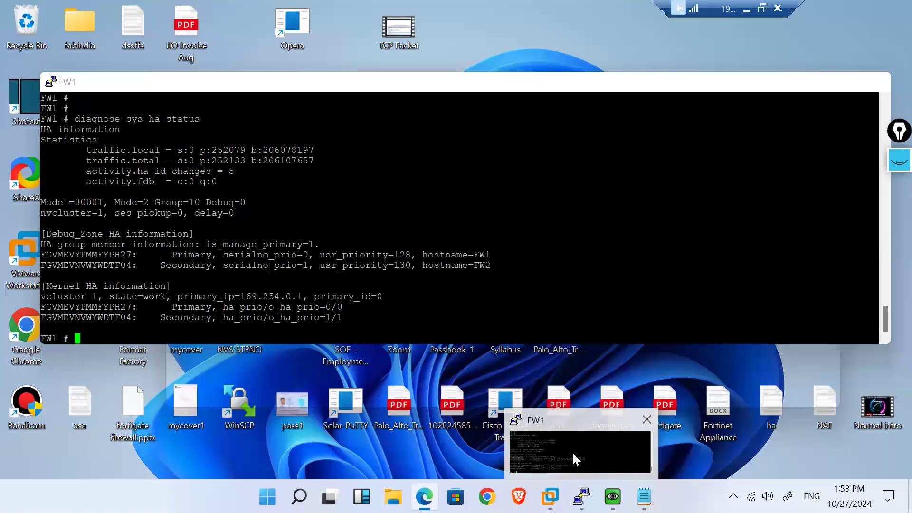
click(572, 451)
click(809, 85)
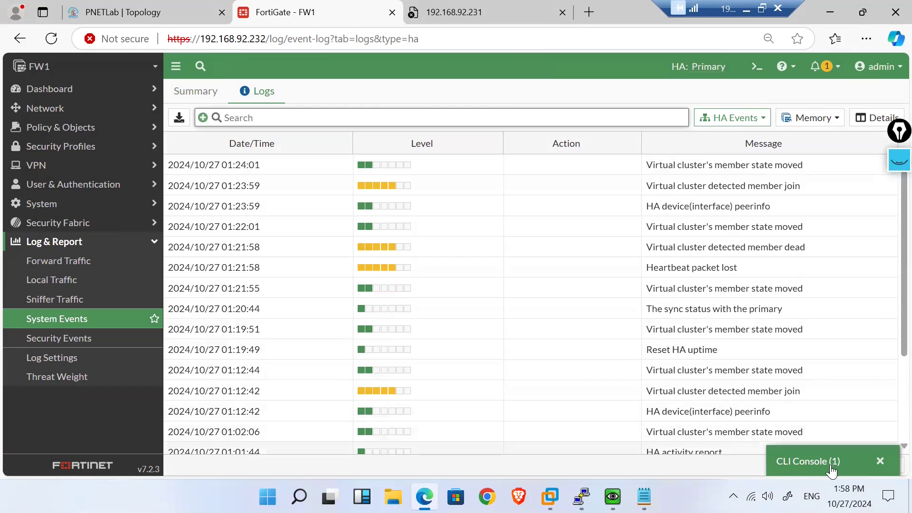
Step: Open FW1's CLI console and delete the group-id through monitor lines from the Notepad HA snippet
click(802, 460)
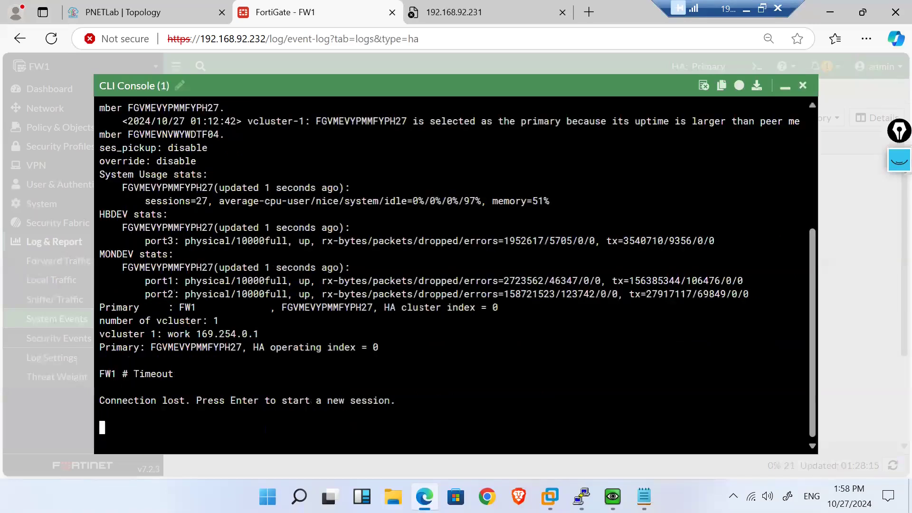
key(Return)
key(Return)
key(Return)
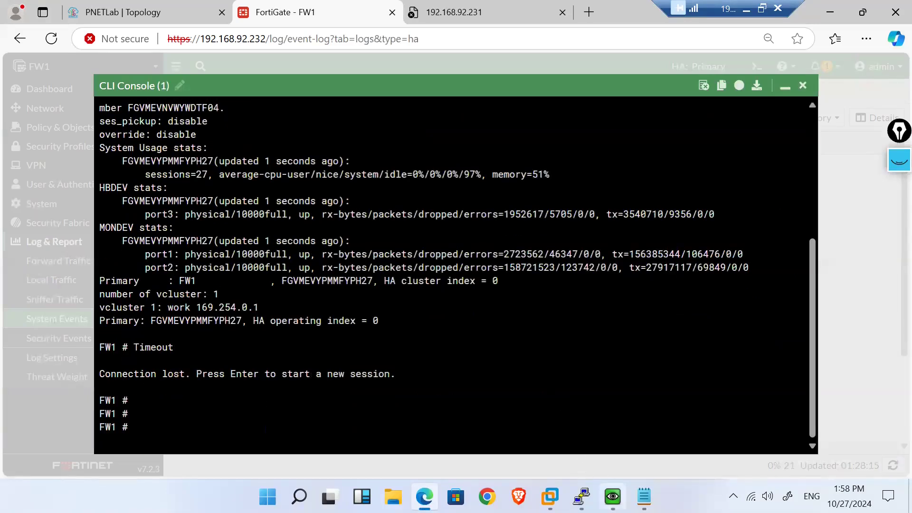
click(644, 496)
click(221, 236)
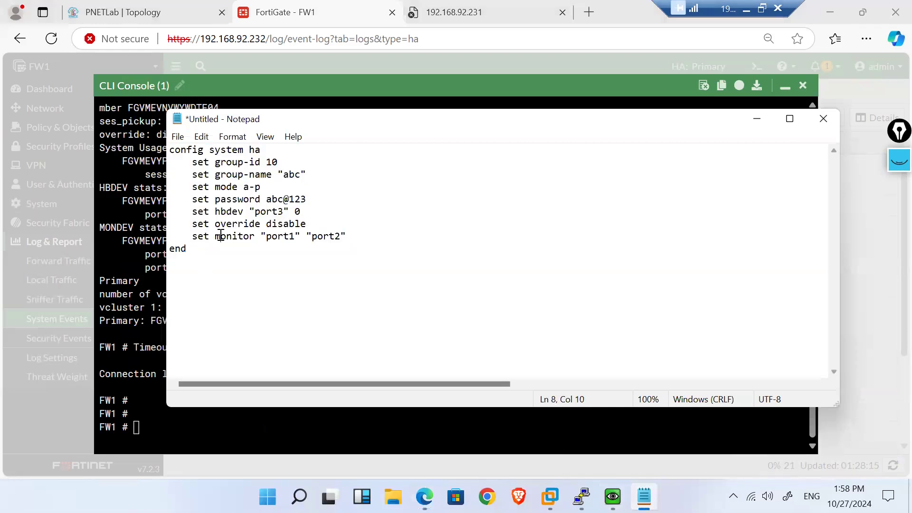
drag(311, 215, 193, 164)
key(Delete)
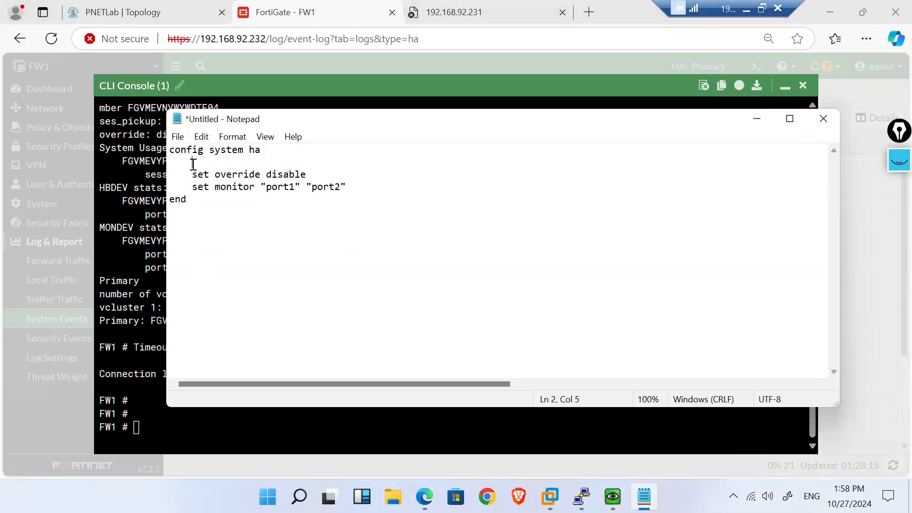
click(352, 188)
drag(352, 187, 193, 187)
key(Delete)
Step: Tidy the snippet down to config system ha, set override enable, end
key(BackSpace)
key(BackSpace)
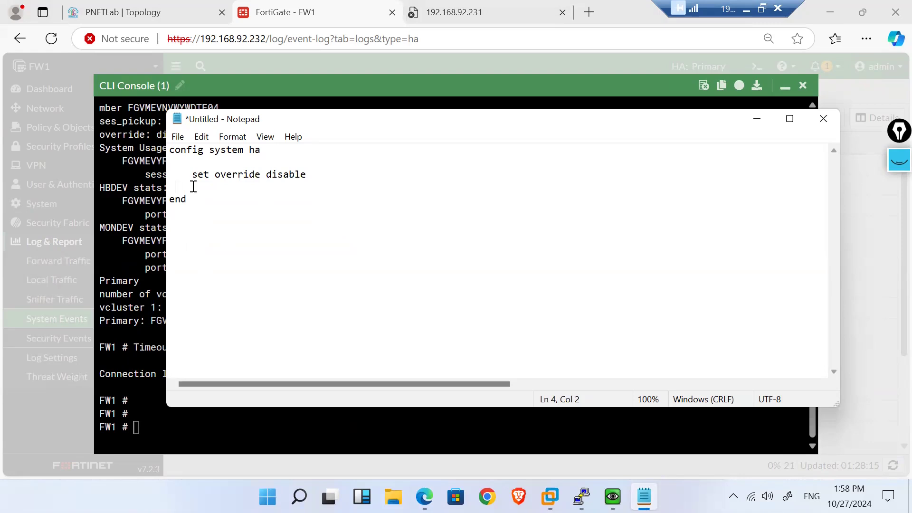
key(Delete)
key(BackSpace)
key(Up)
key(Up)
key(BackSpace)
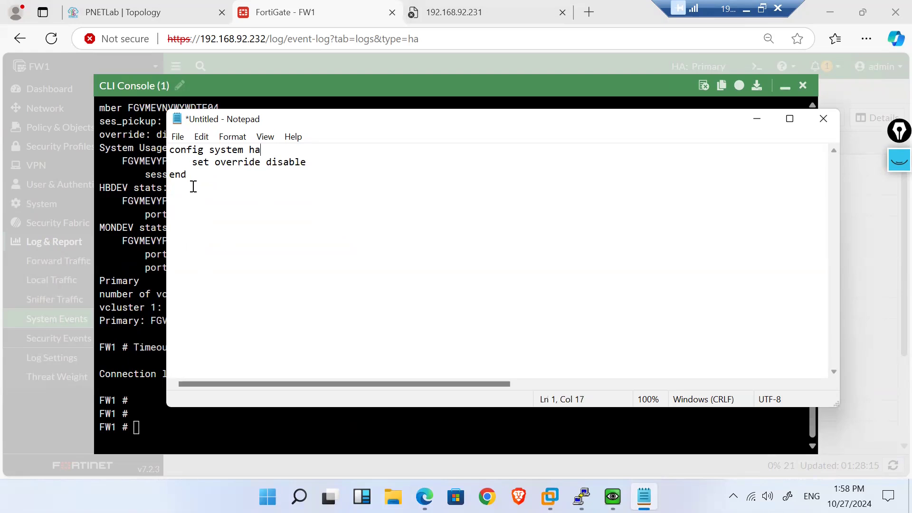
drag(192, 162, 170, 162)
key(BackSpace)
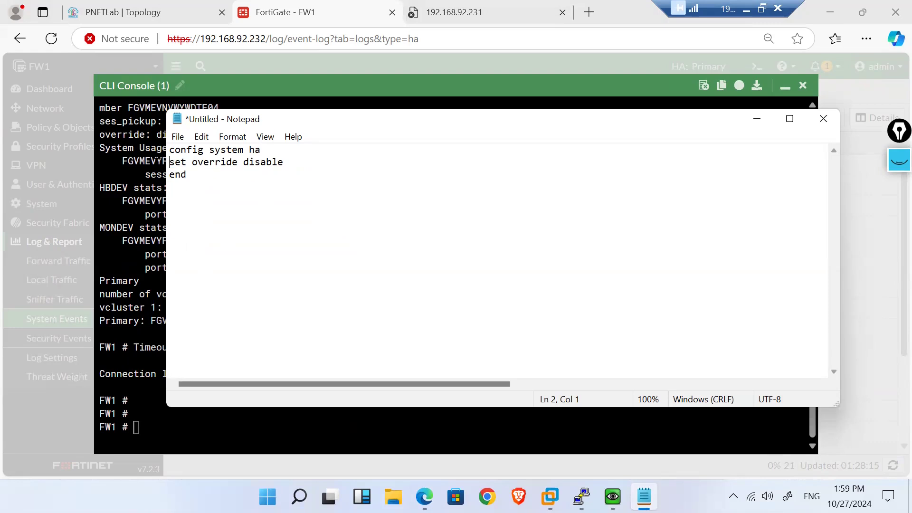
key(ctrl+a)
click(186, 174)
drag(266, 149, 170, 149)
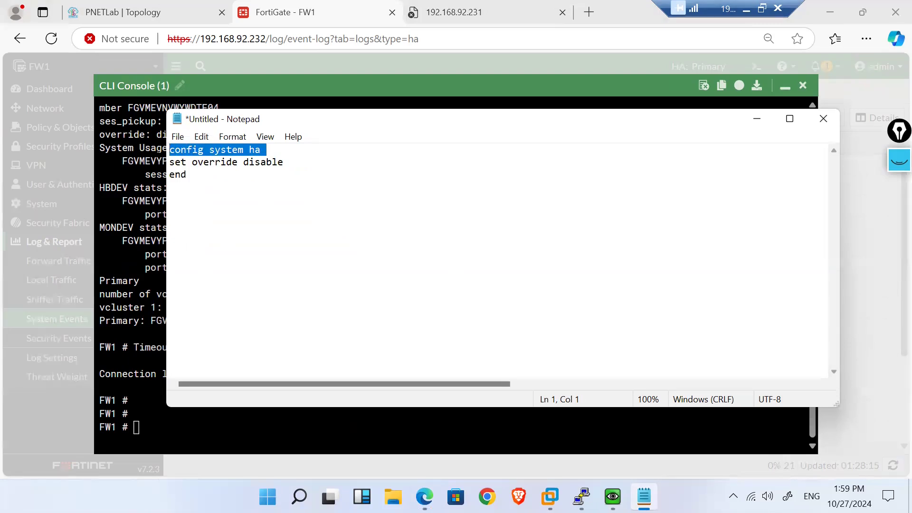
Step: Enable override on FW1 with config system ha, set override enable, end
click(158, 423)
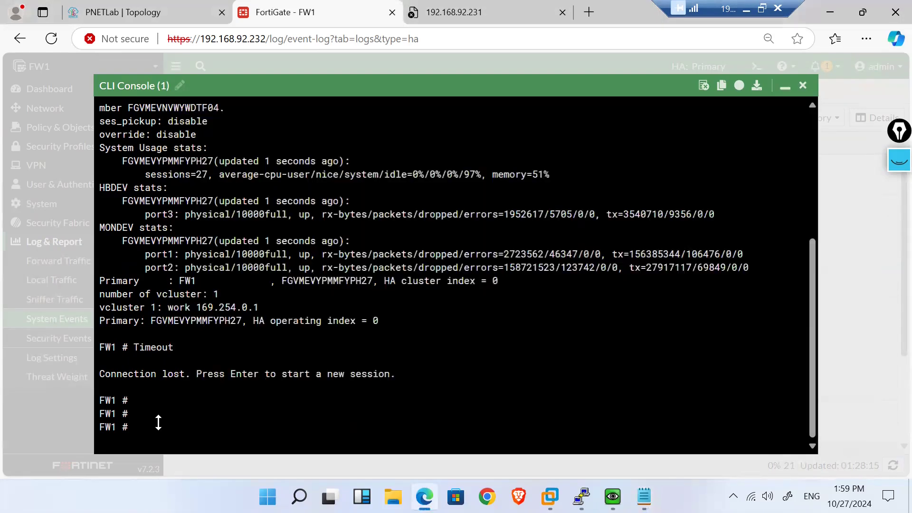
text(config system ha)
key(Return)
text(s)
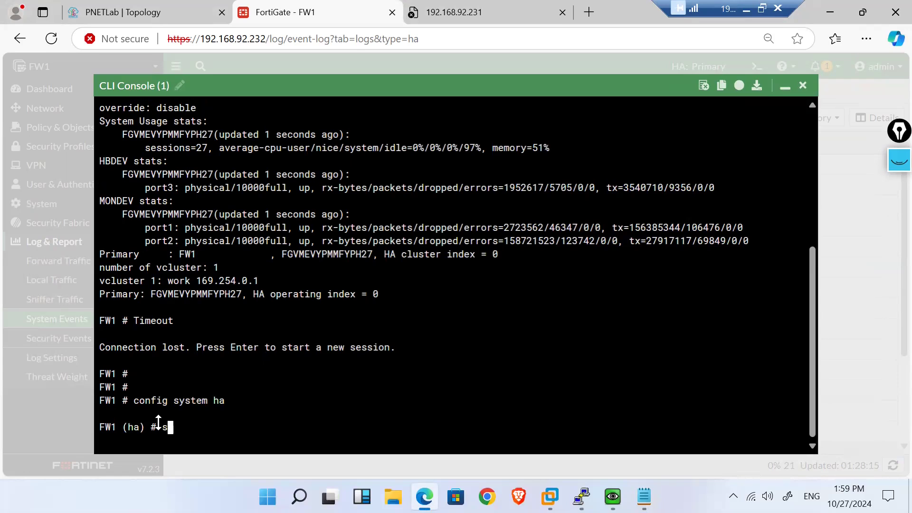
text(et override enable)
key(Return)
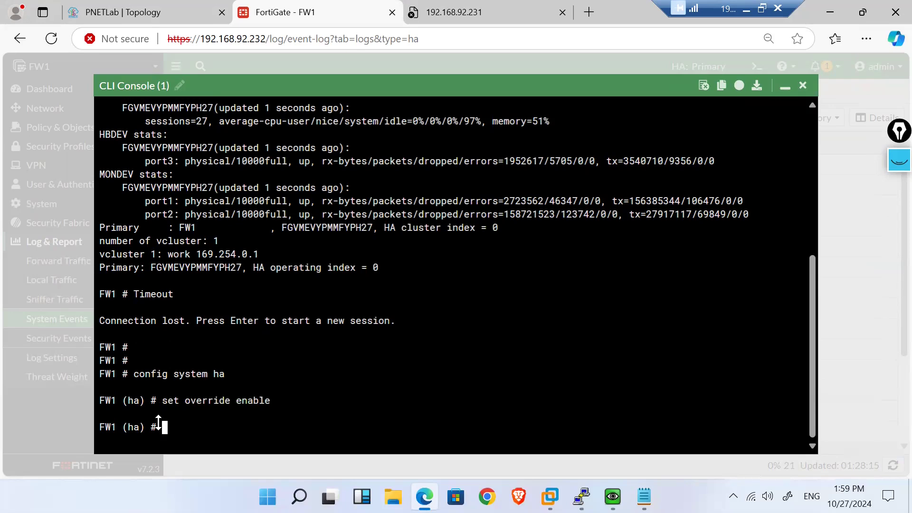
text(end)
key(Return)
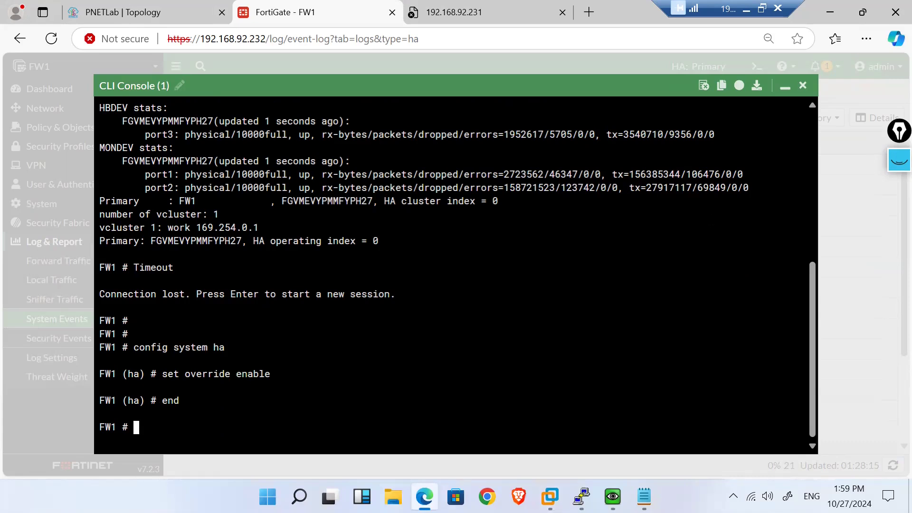
click(200, 9)
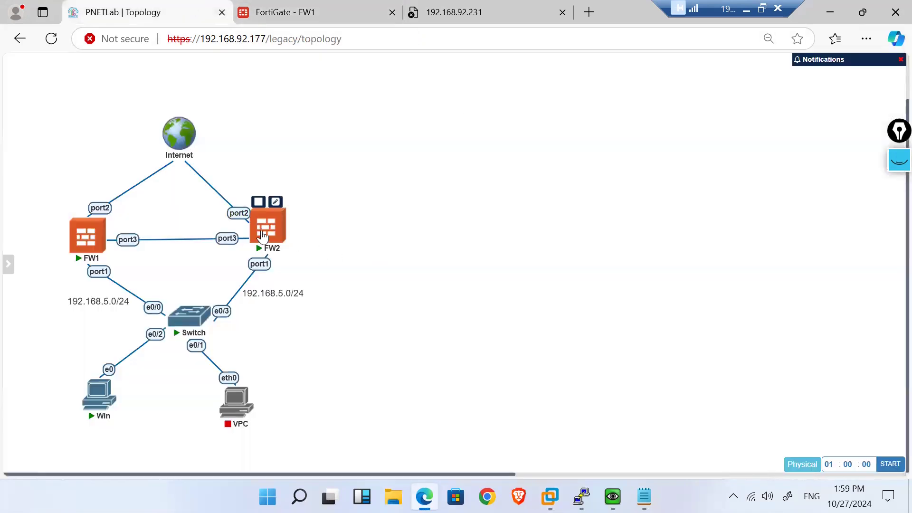
Step: Open FW2's console, log in as admin, and run 'show system ha', noting override disable
click(263, 236)
click(528, 157)
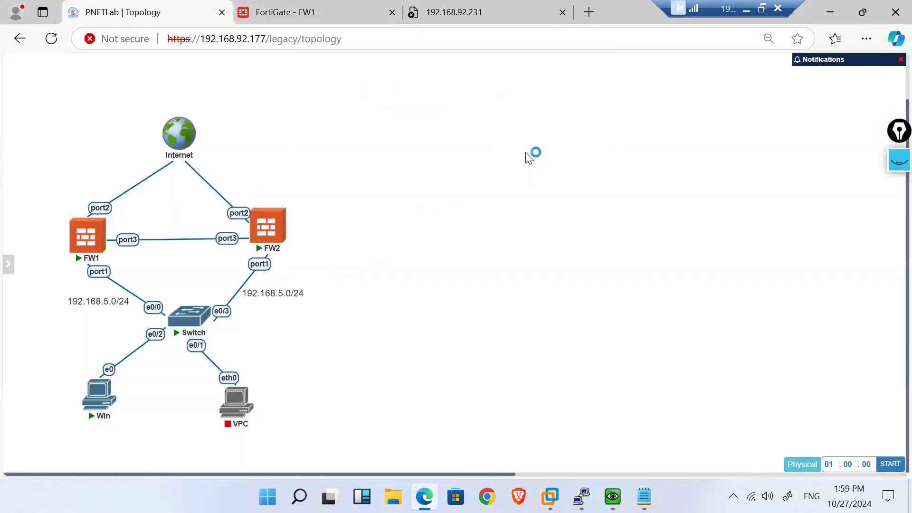
drag(159, 41, 506, 151)
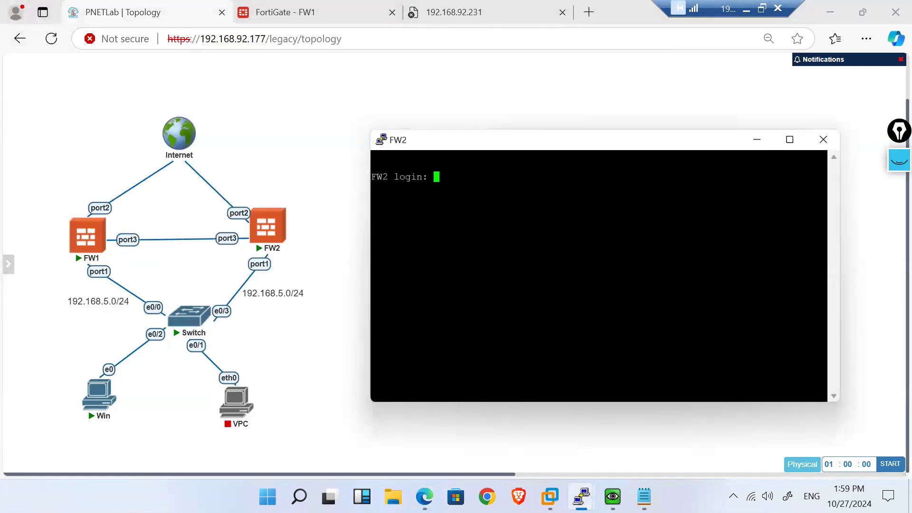
text(admin)
key(Return)
key(Return)
text(show system ha)
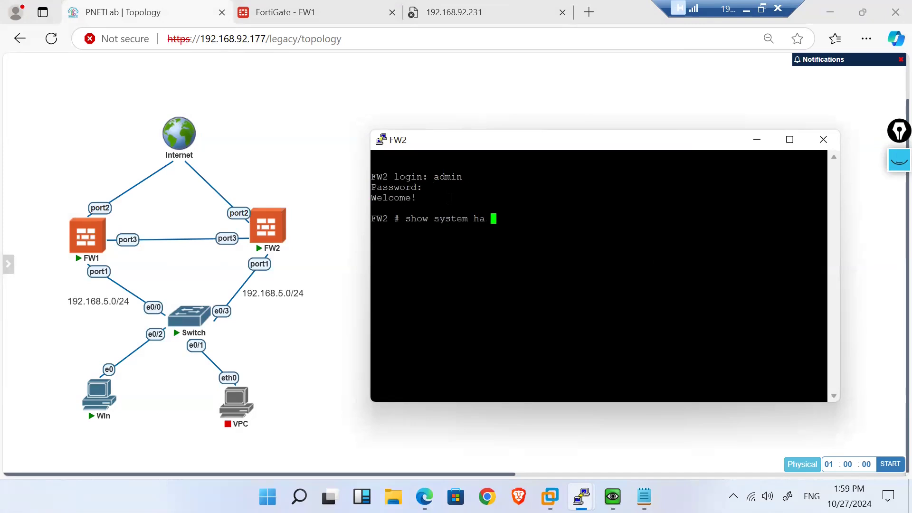
key(Return)
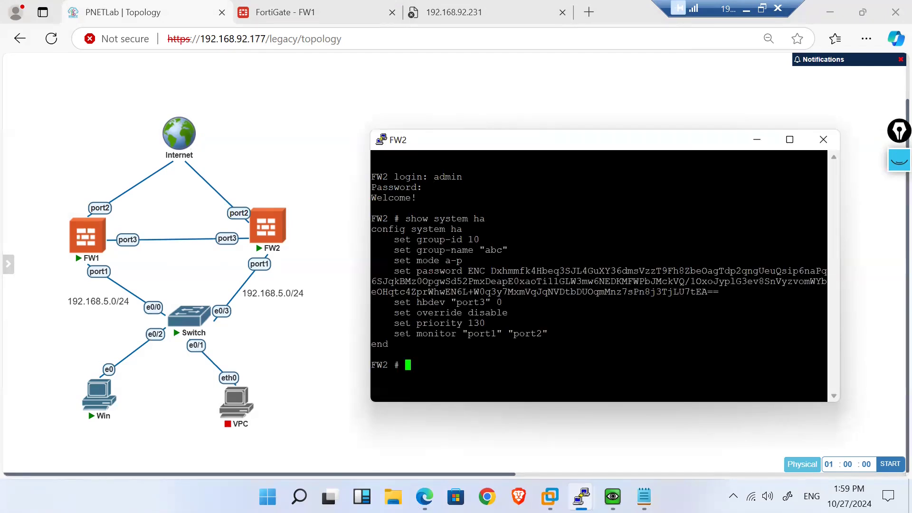
drag(395, 313, 477, 313)
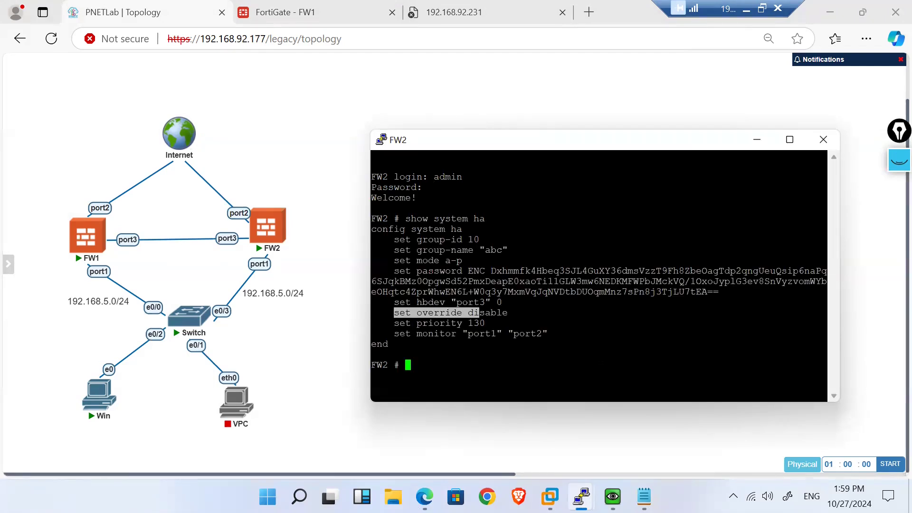
Step: Enable HA override on FW2 with config system ha, set override enable, end
text(config system ha)
key(Return)
text(set override enable)
key(Return)
text(end)
key(Return)
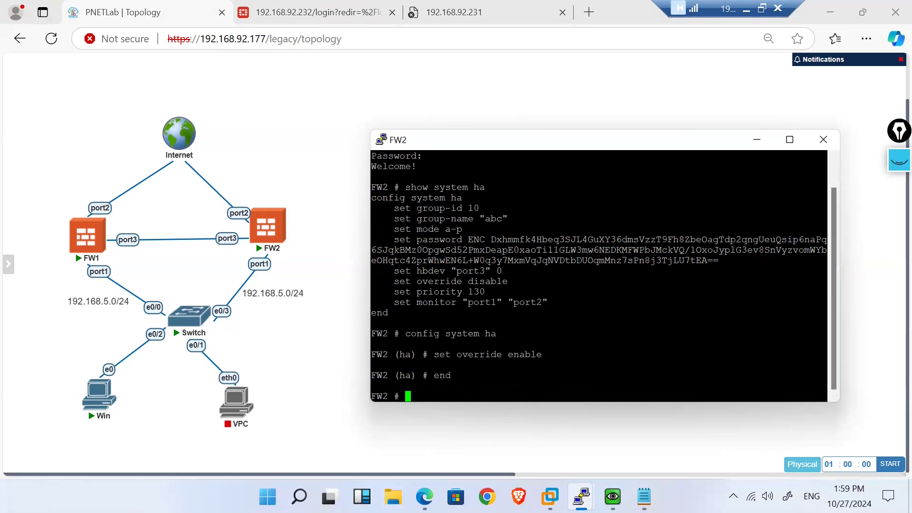
Step: Hide the Windows VM window and switch to the FortiGate web interface tab
mouse_move(613, 496)
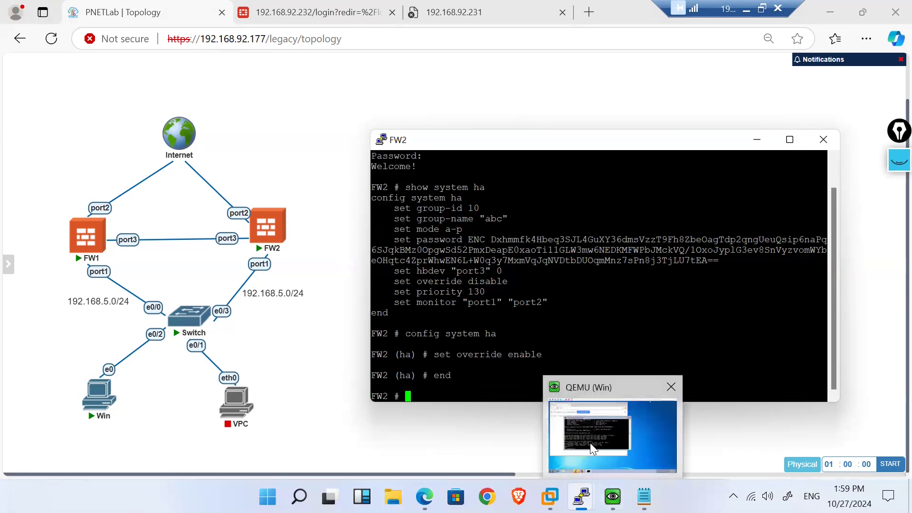
click(592, 449)
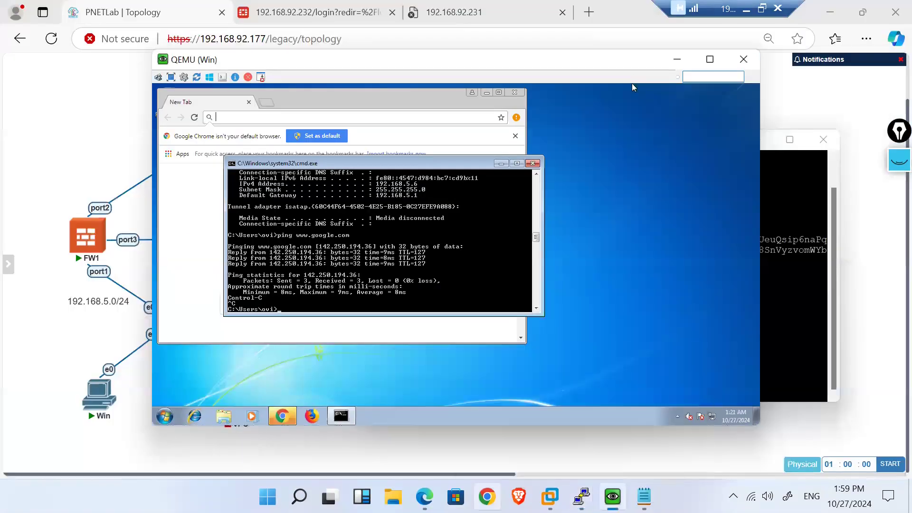
click(424, 496)
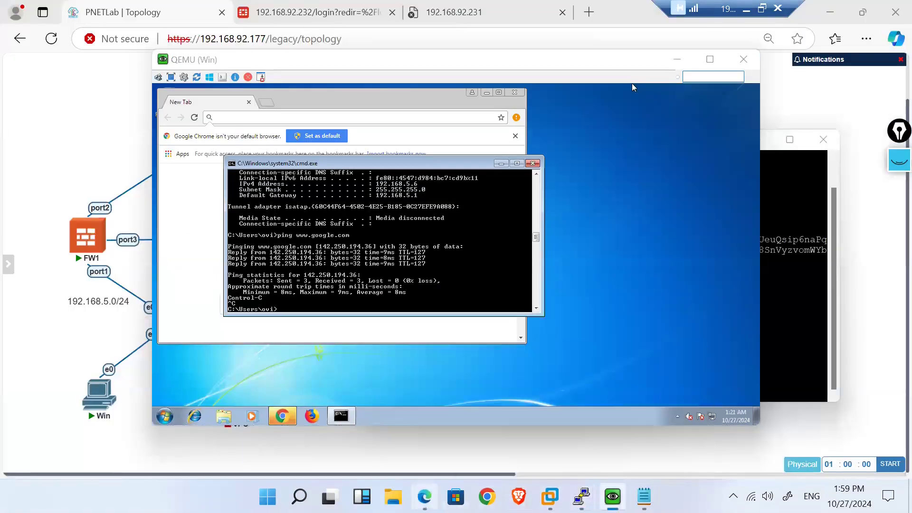
click(278, 6)
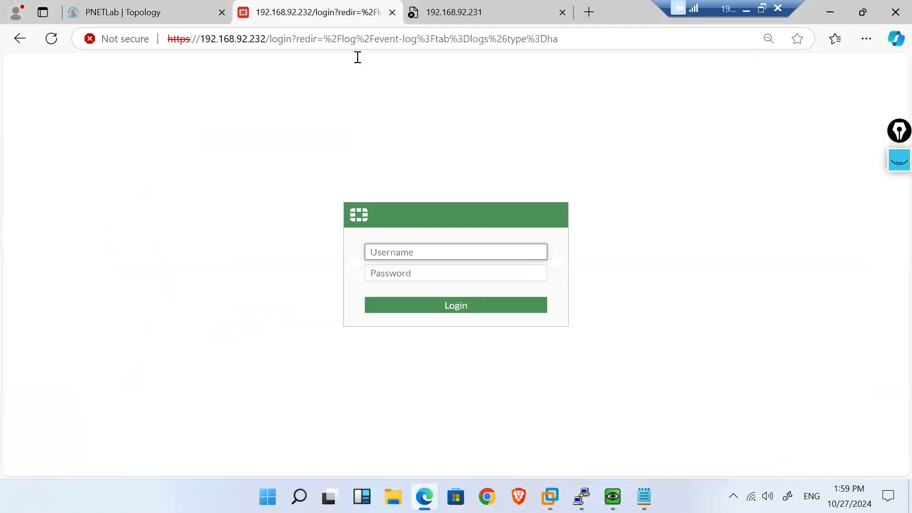
Step: Log in to the web GUI as admin with the account password and open System > HA
text(admin)
key(Tab)
text(12345)
key(Return)
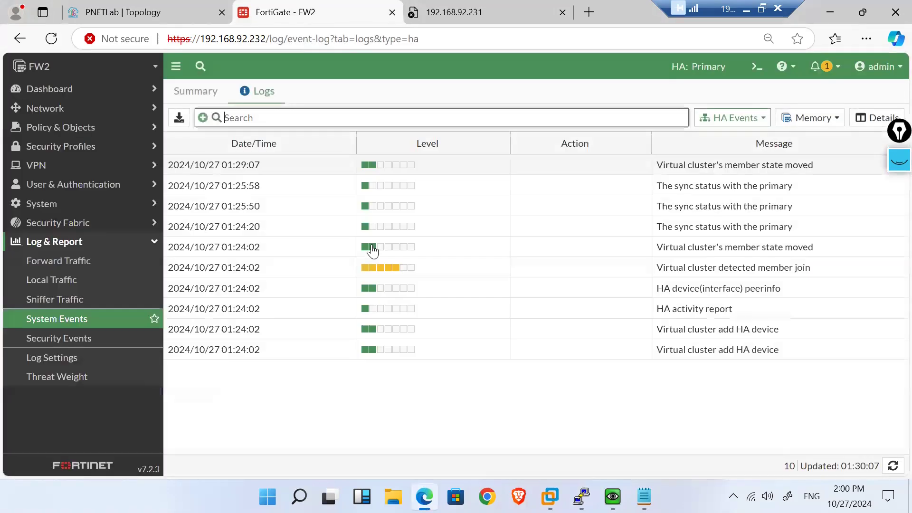
click(102, 203)
click(59, 306)
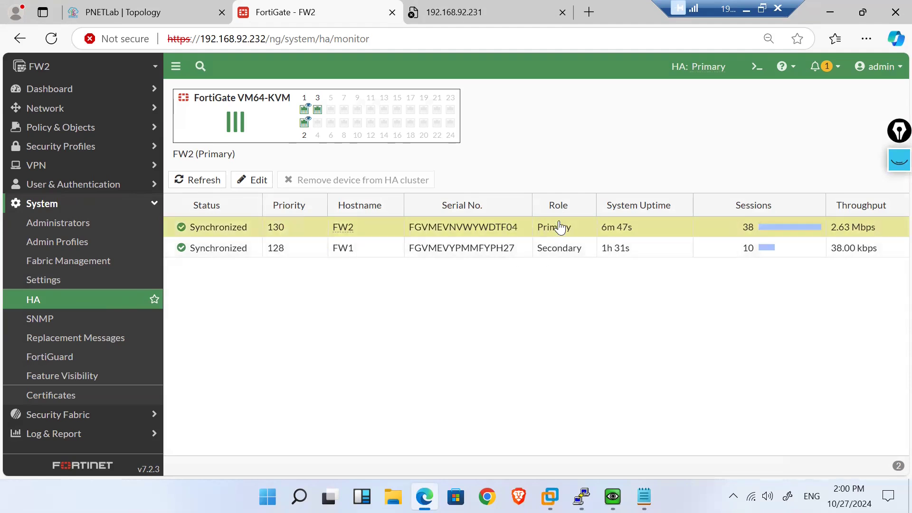
Step: Change FW1's HA priority from 128 to 135, save it, and reload the page
right_click(302, 255)
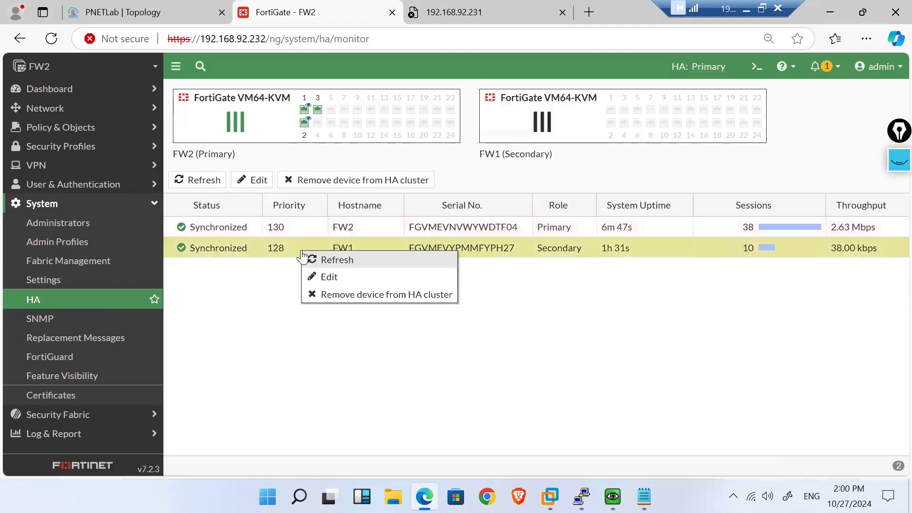
click(256, 291)
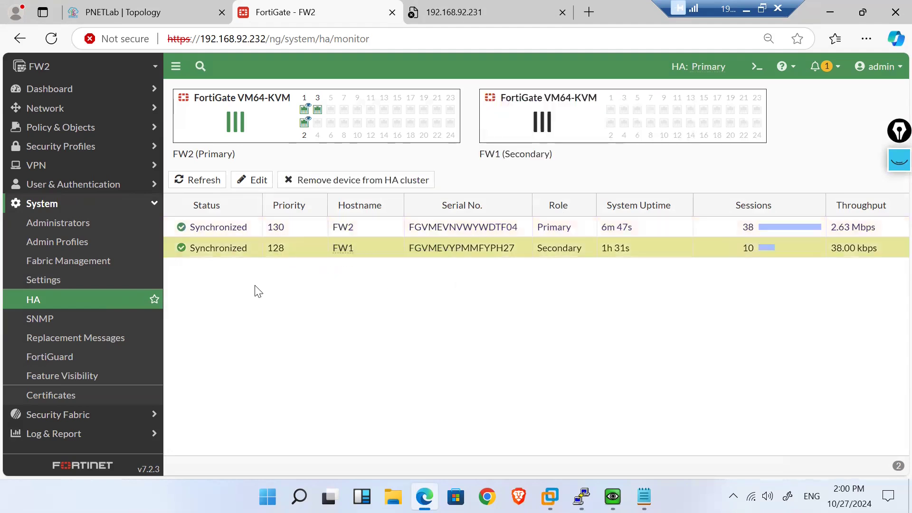
double_click(300, 254)
click(269, 141)
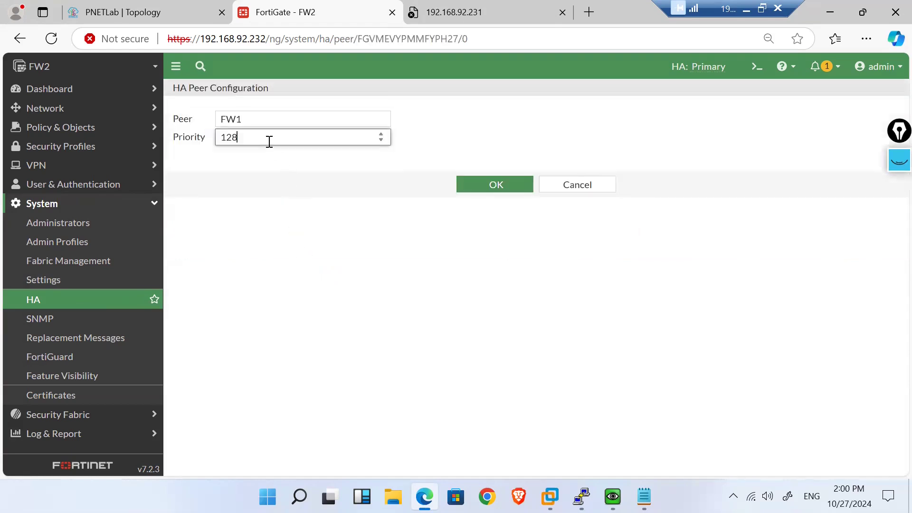
key(BackSpace)
key(BackSpace)
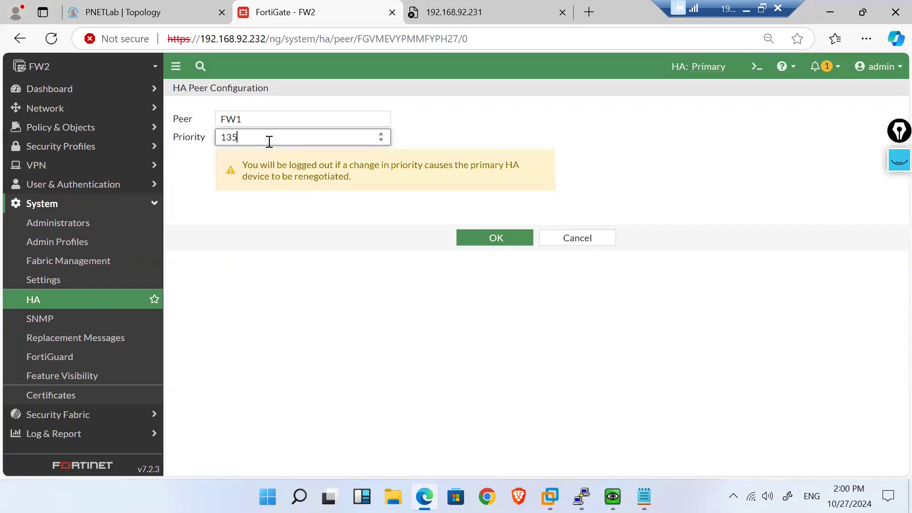
click(493, 237)
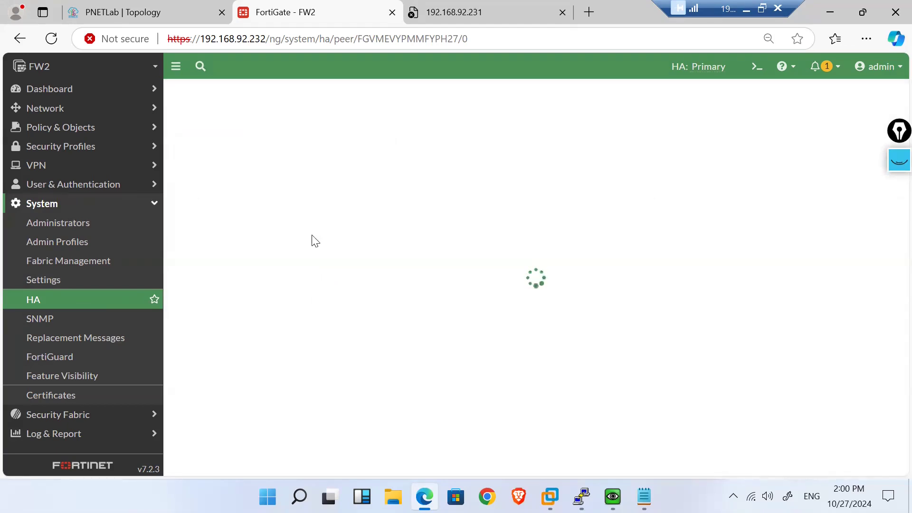
click(55, 43)
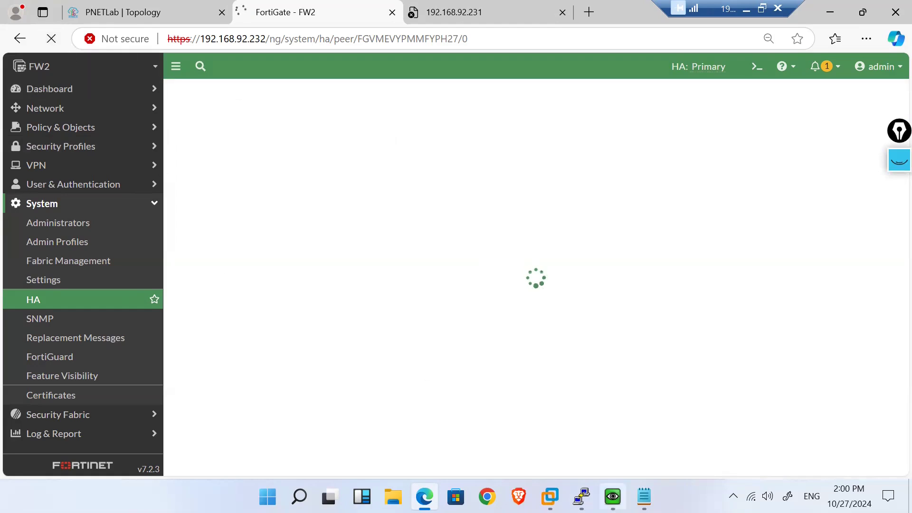
Step: On the FW1 PuTTY console, edit a query toward 'get system interface physical'
mouse_move(612, 496)
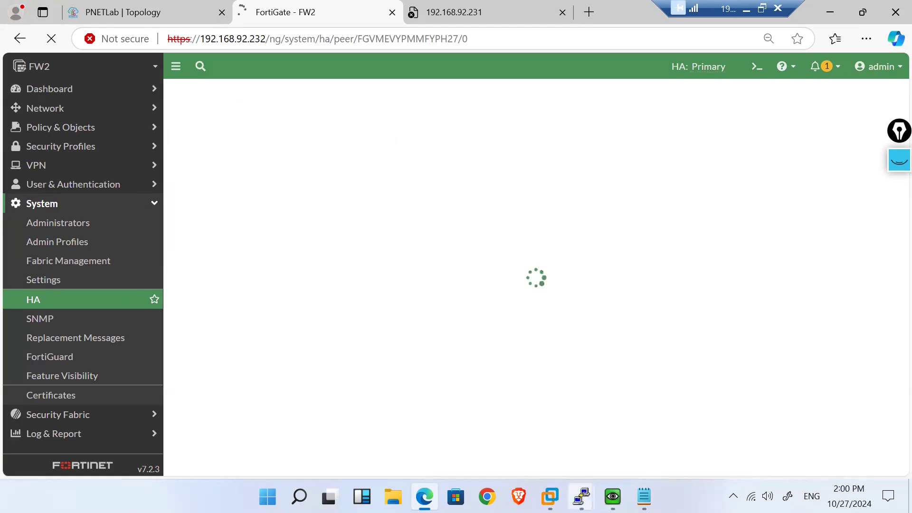
mouse_move(582, 496)
click(504, 435)
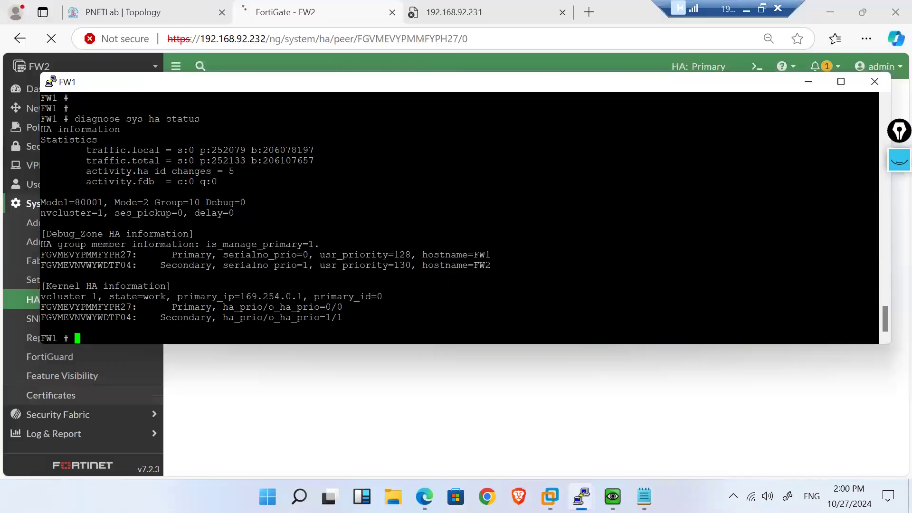
key(Return)
key(Return)
text(get system ha)
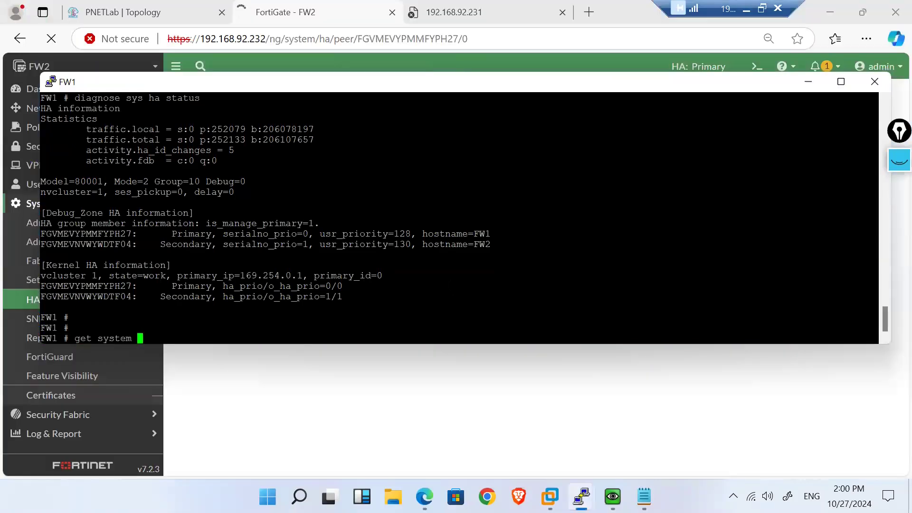
key(BackSpace)
key(BackSpace)
text(info)
key(BackSpace)
key(BackSpace)
text(terface physical por)
click(421, 402)
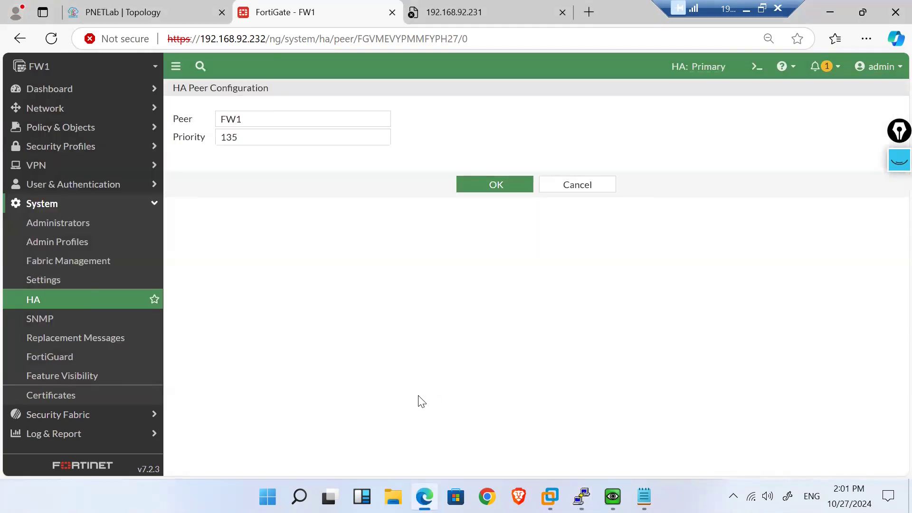
Step: Show the HA status page with FW1 Primary at 135 and FW2 Secondary at 130
click(70, 301)
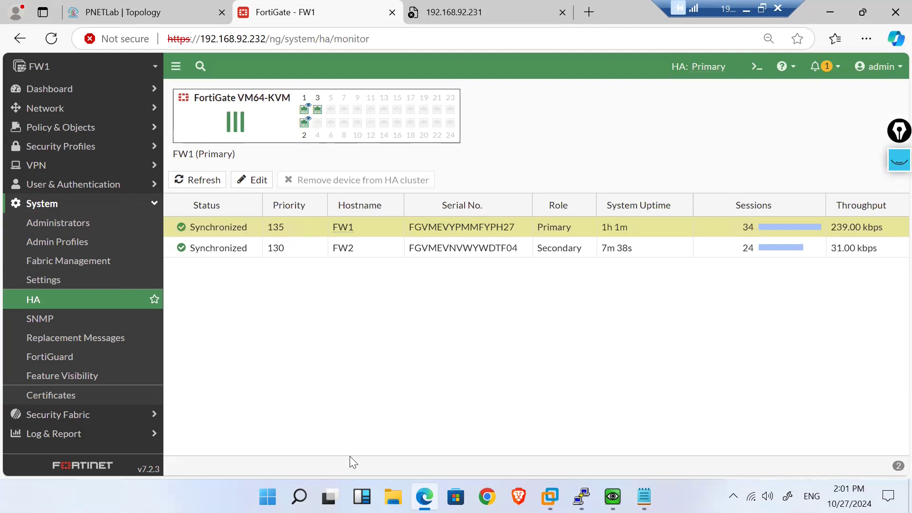
click(155, 10)
click(302, 6)
Step: Unlock the PNETLab lab for editing by entering the lab password
click(139, 5)
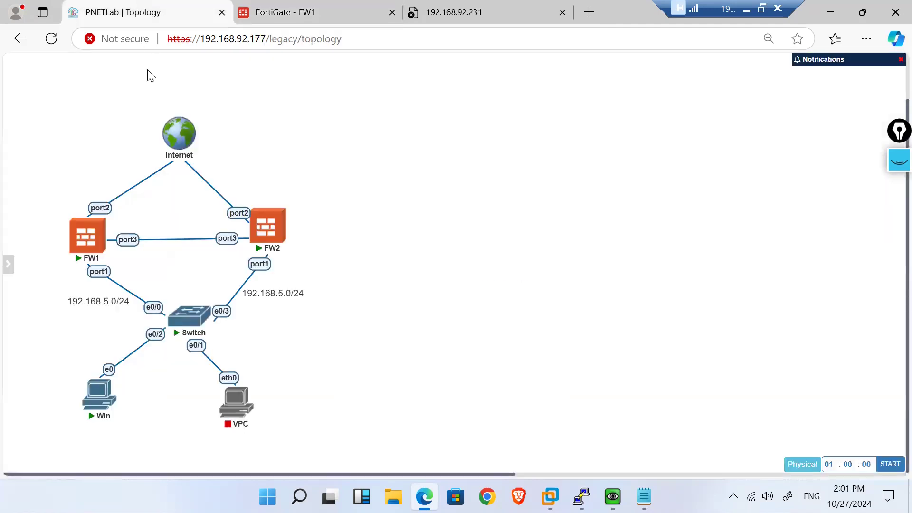
mouse_move(82, 227)
mouse_move(8, 264)
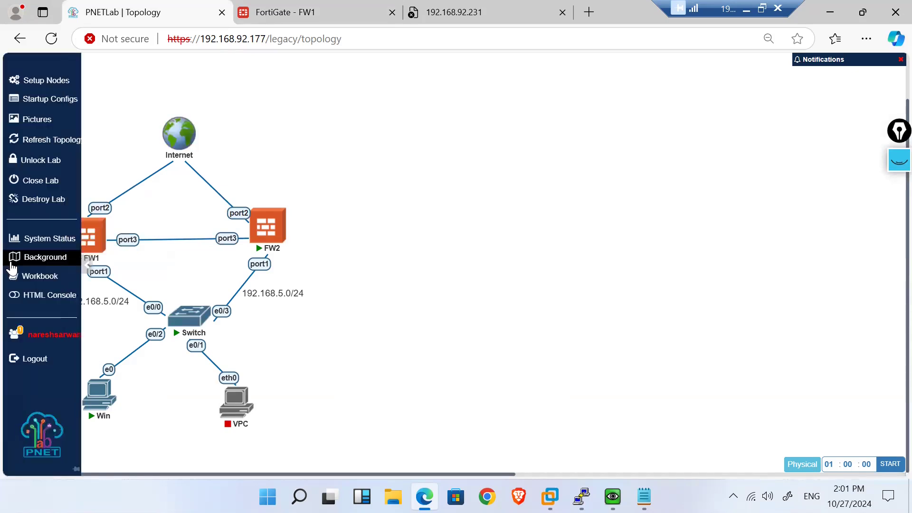
click(27, 161)
click(350, 106)
text(••)
click(456, 152)
Step: Delete the FW1 port2 link to the Internet, then reload the FortiGate HA status page
scroll(452, 192, down, 1)
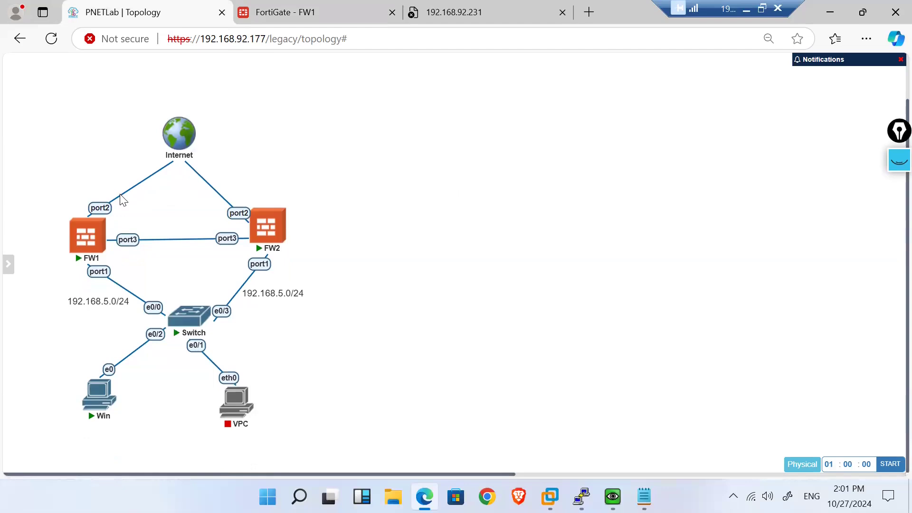
right_click(123, 199)
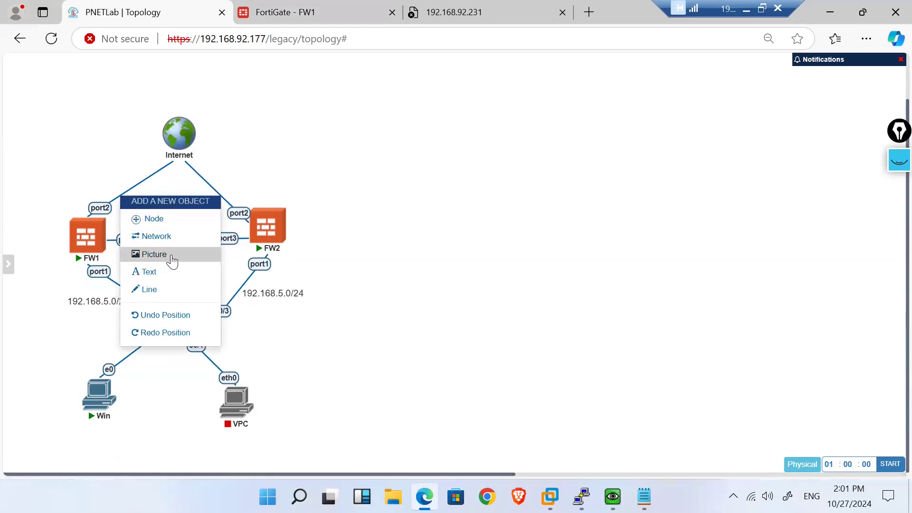
click(65, 362)
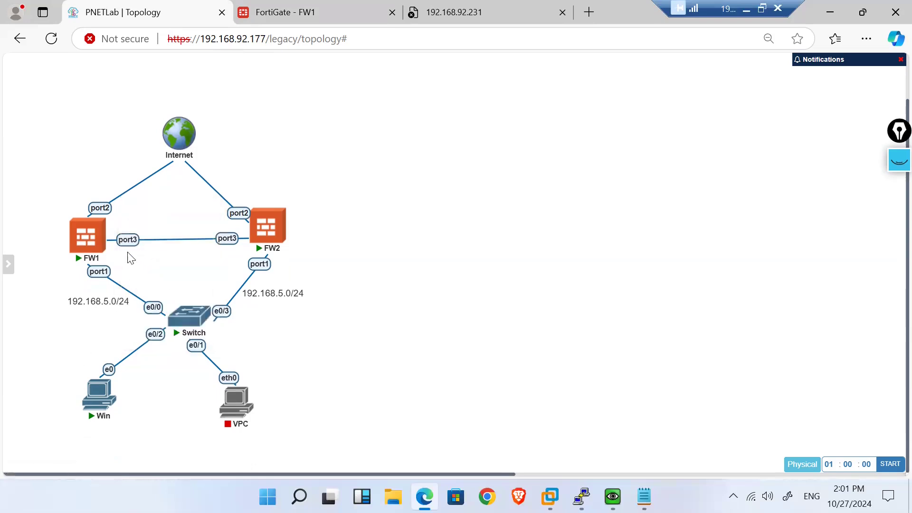
right_click(105, 209)
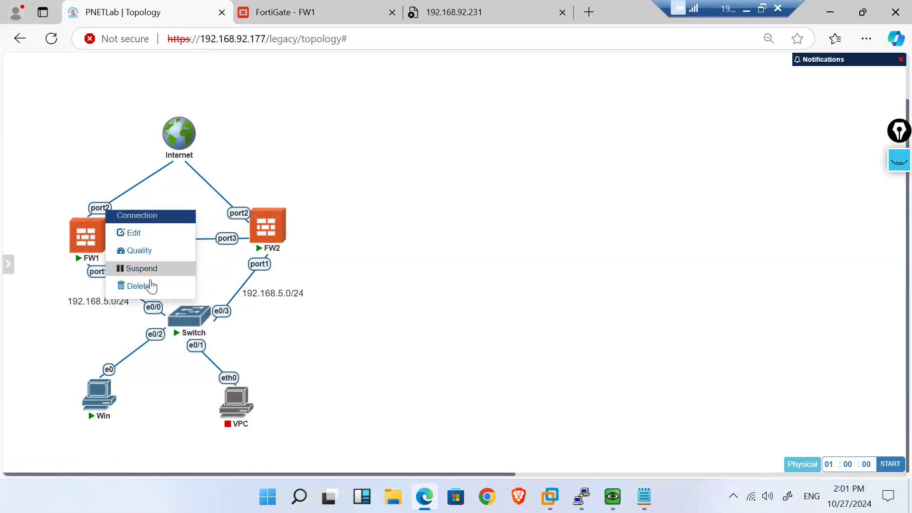
click(151, 286)
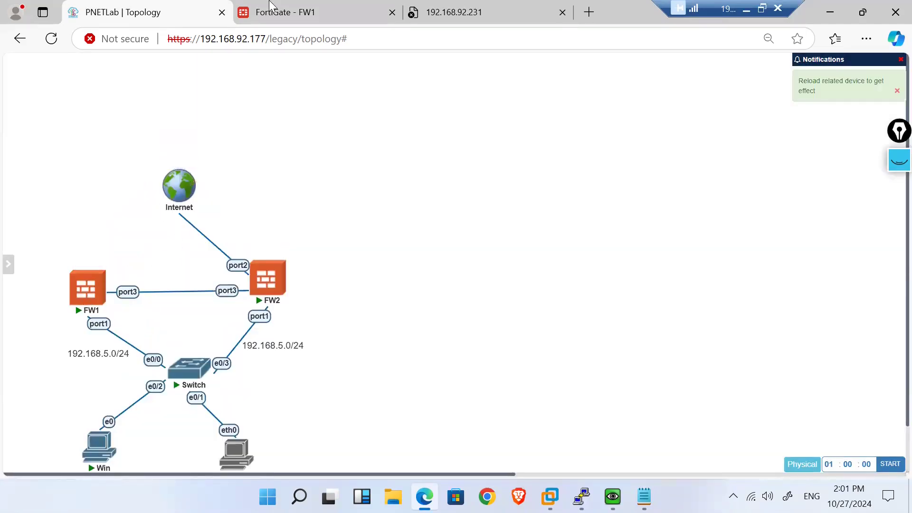
click(295, 9)
click(43, 42)
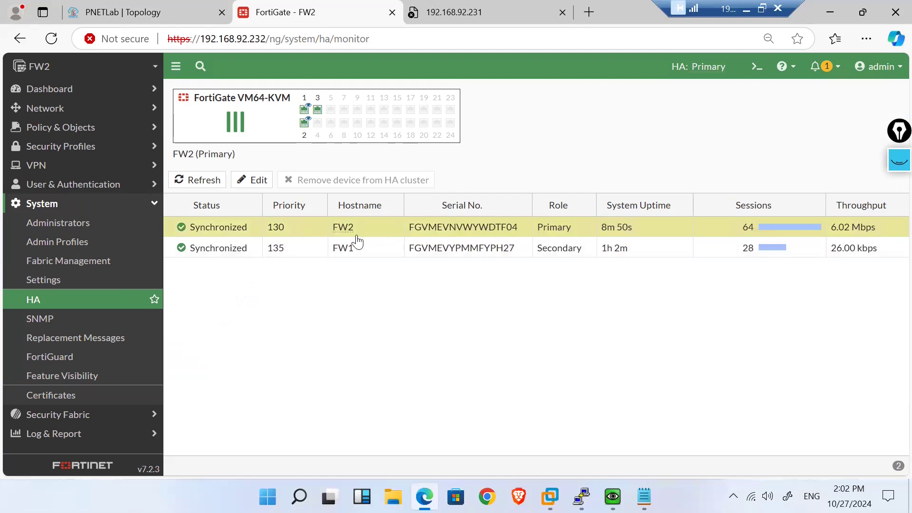
Step: Compare the topology with the HA monitor showing FW2 Primary at 130, FW1 Secondary at 135
click(147, 11)
click(337, 6)
click(181, 7)
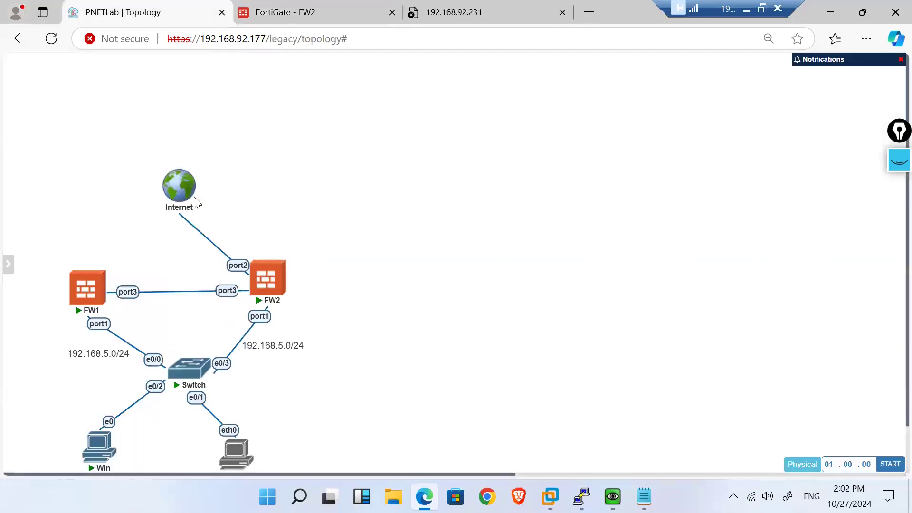
mouse_move(98, 269)
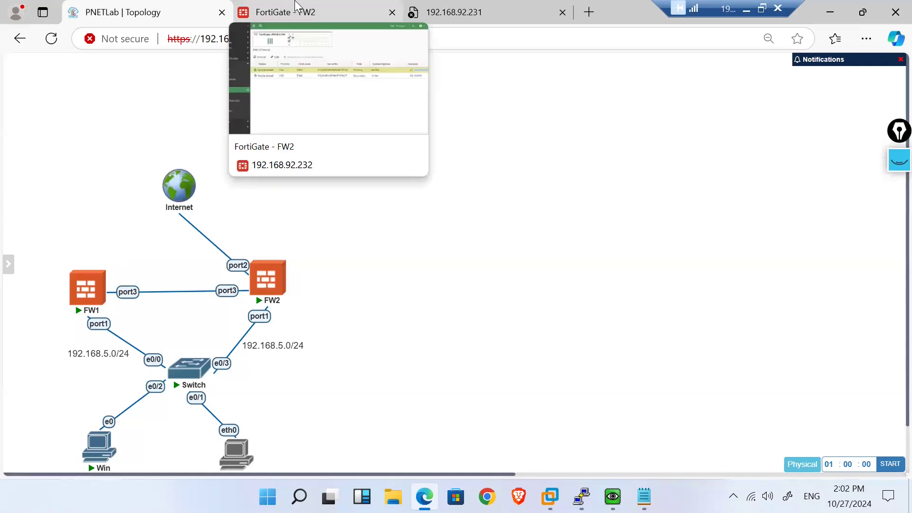
click(294, 7)
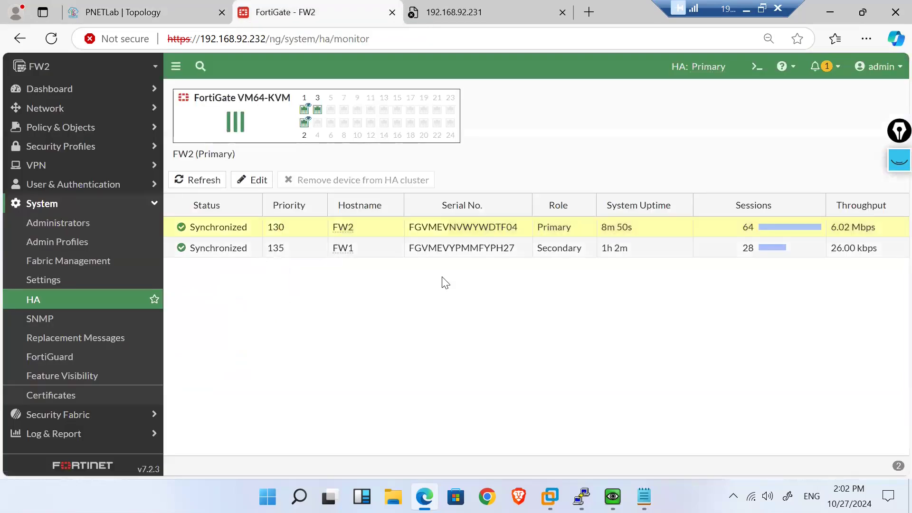
Step: Bring up the FW2 PuTTY console window, then minimize it
mouse_move(582, 497)
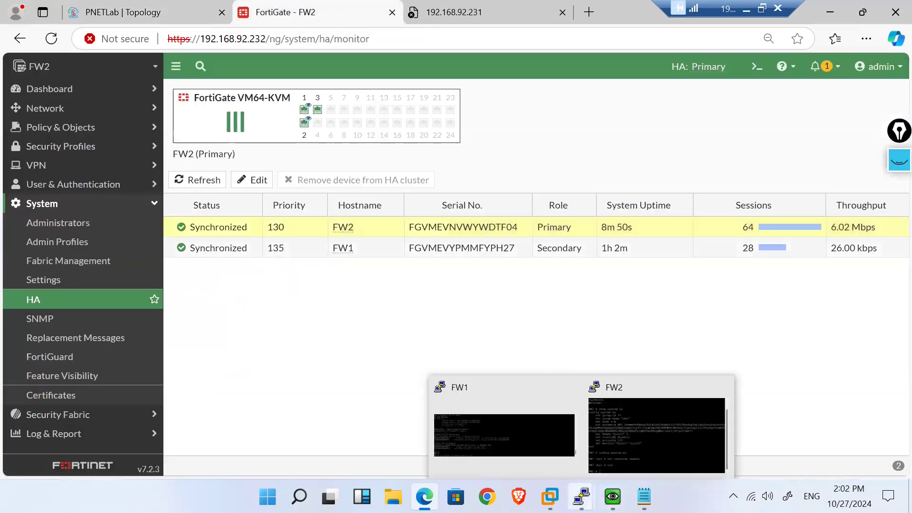
mouse_move(614, 452)
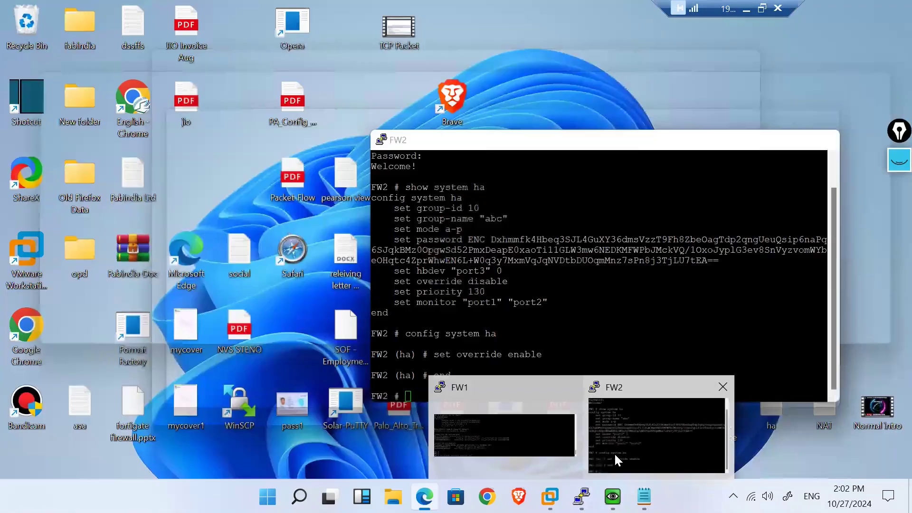
click(598, 421)
click(752, 147)
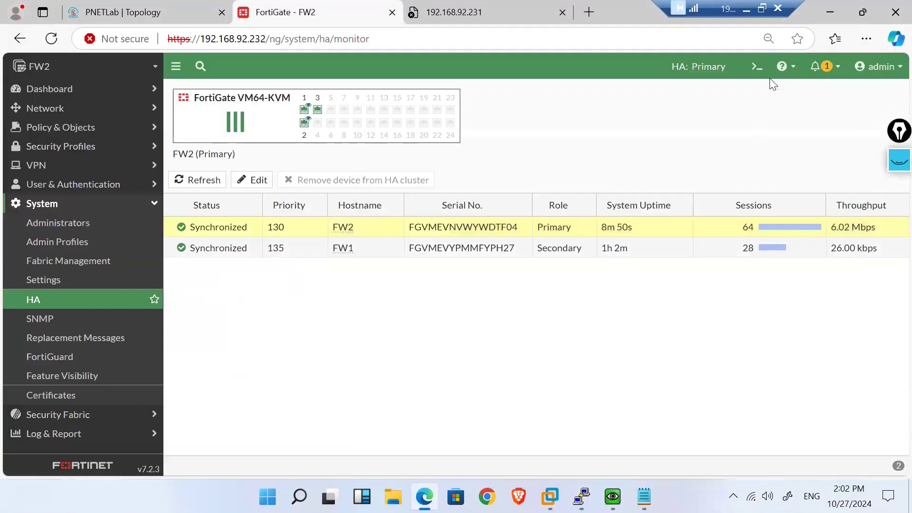
Step: Run 'get system ha status' on FW2 and highlight the link-failure primary election and serial numbers
click(757, 67)
text(ge)
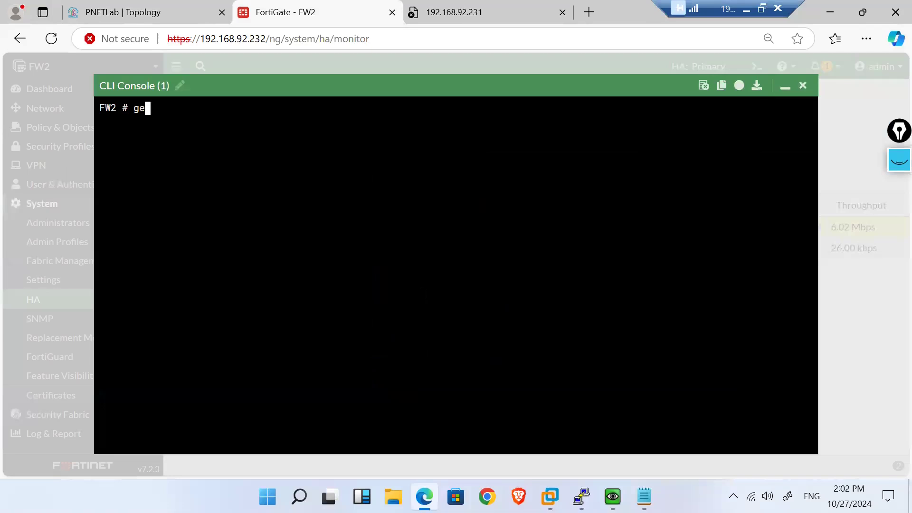
text(t system ha status)
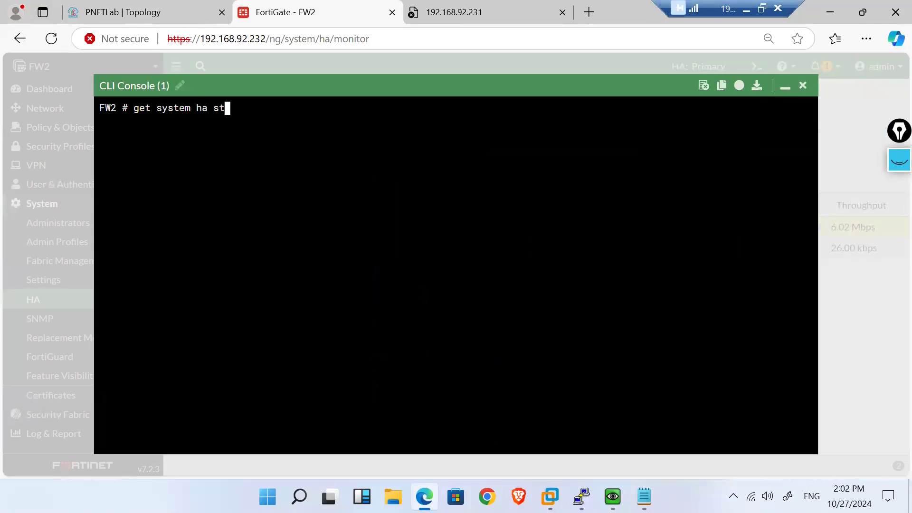
key(Return)
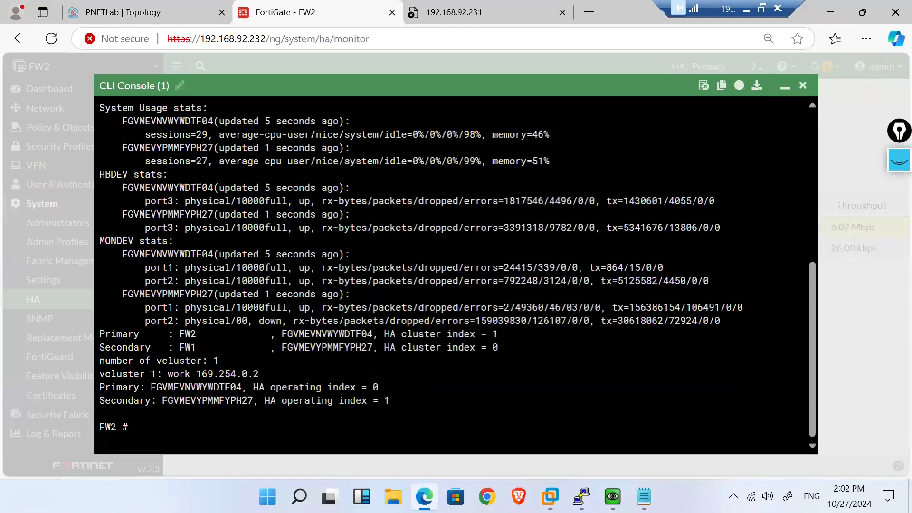
scroll(456, 266, up, 6)
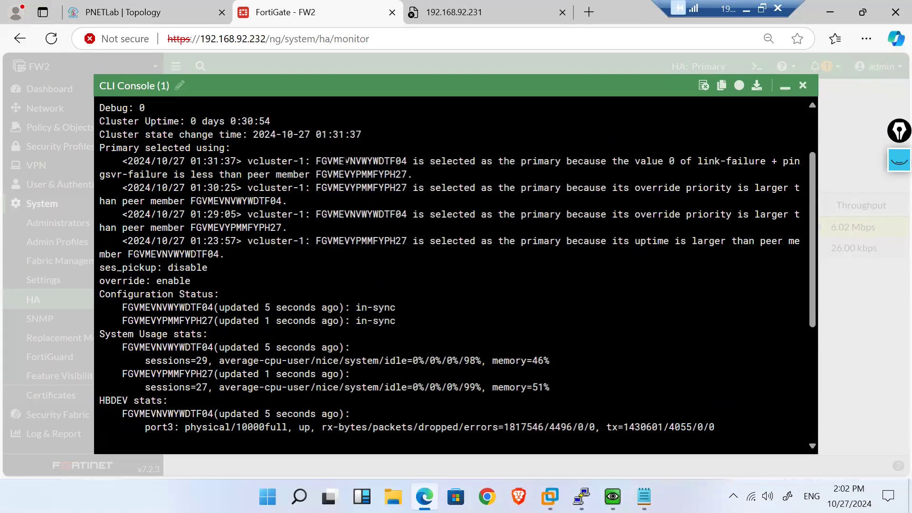
drag(347, 161, 684, 162)
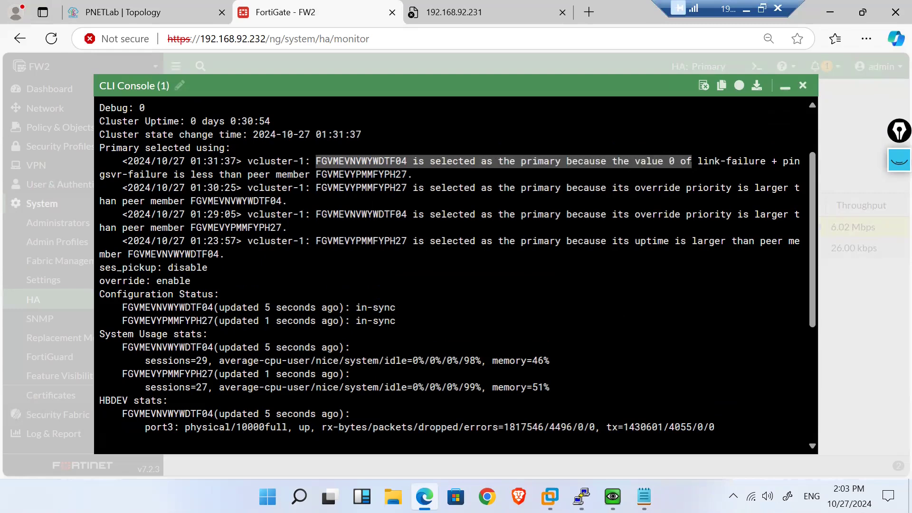
drag(766, 162, 703, 161)
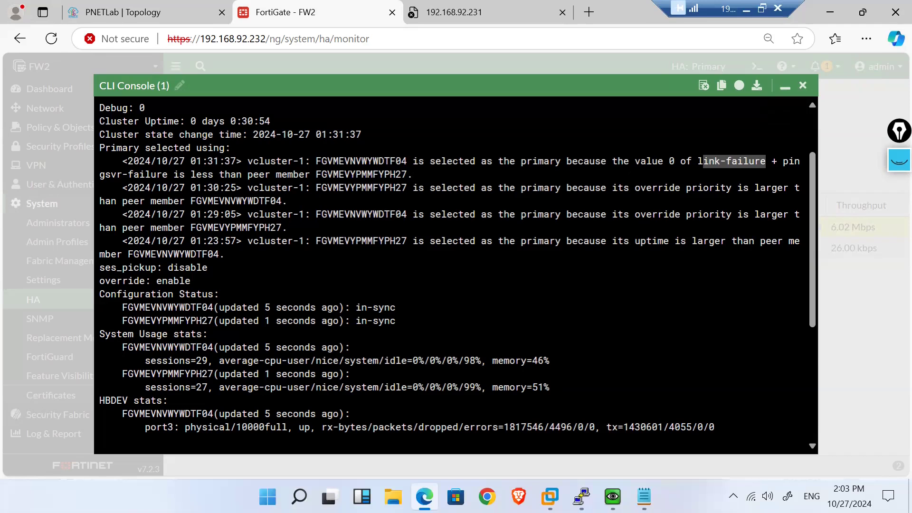
click(705, 172)
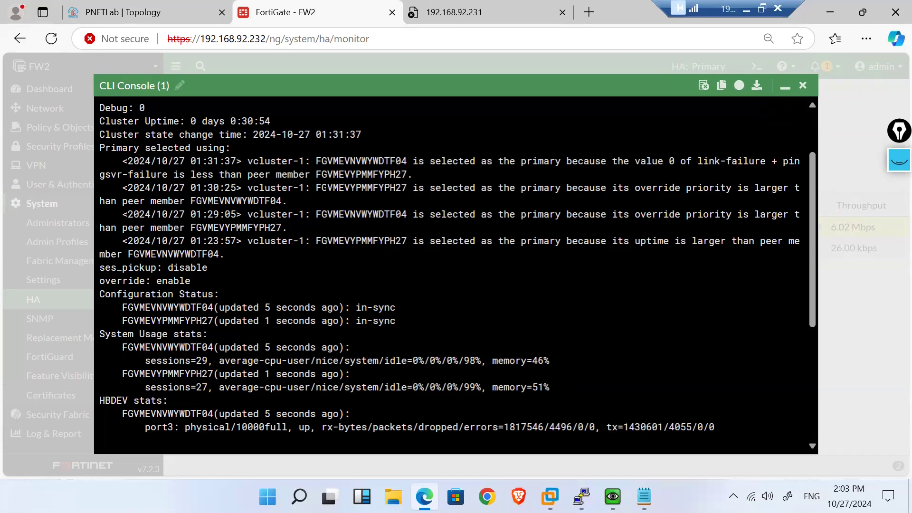
drag(327, 188, 407, 188)
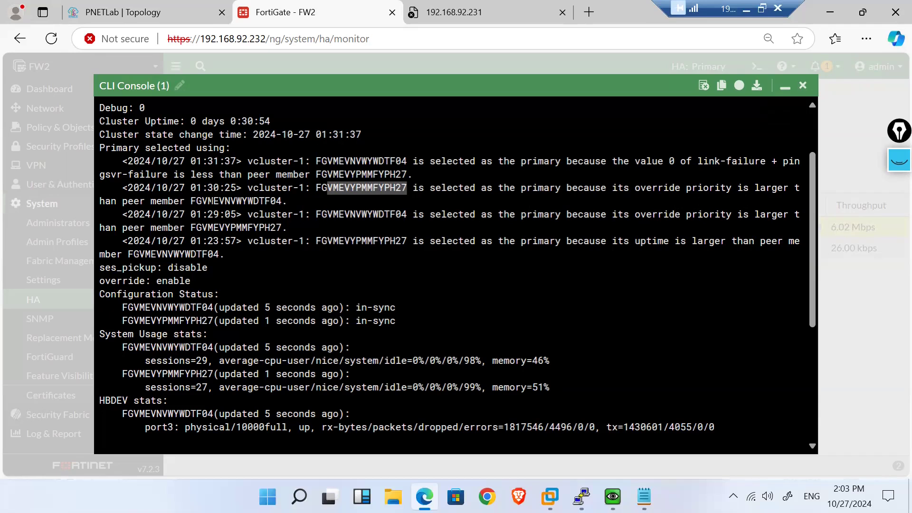
double_click(214, 201)
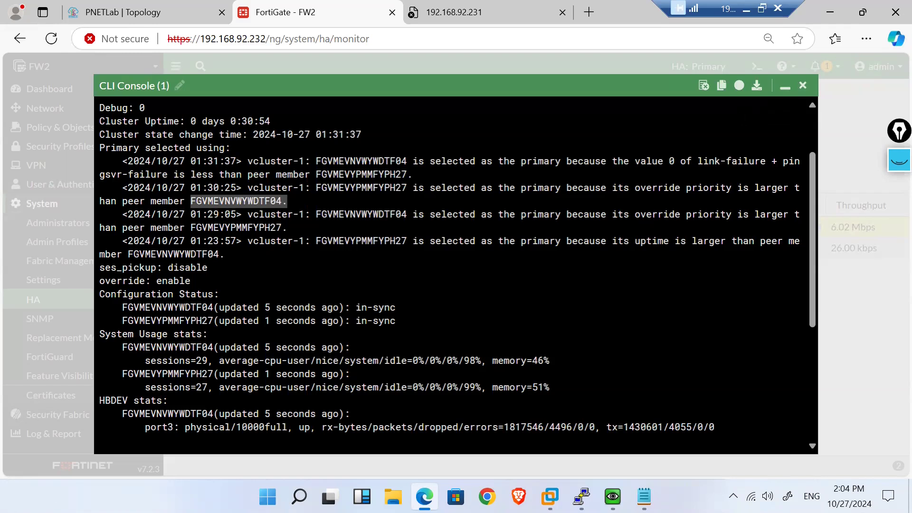
click(786, 86)
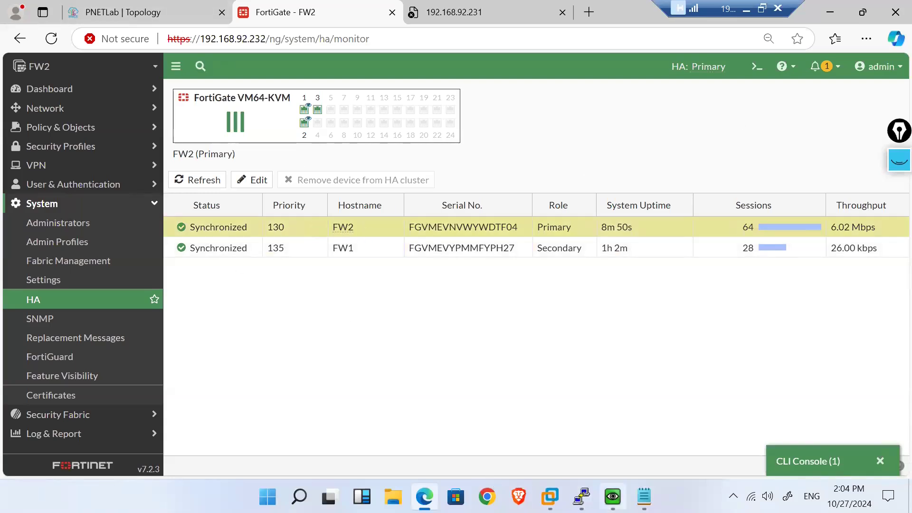
Step: Enlarge the Windows VM command prompt and run 'ping 8.8.8.8 -t'
click(612, 496)
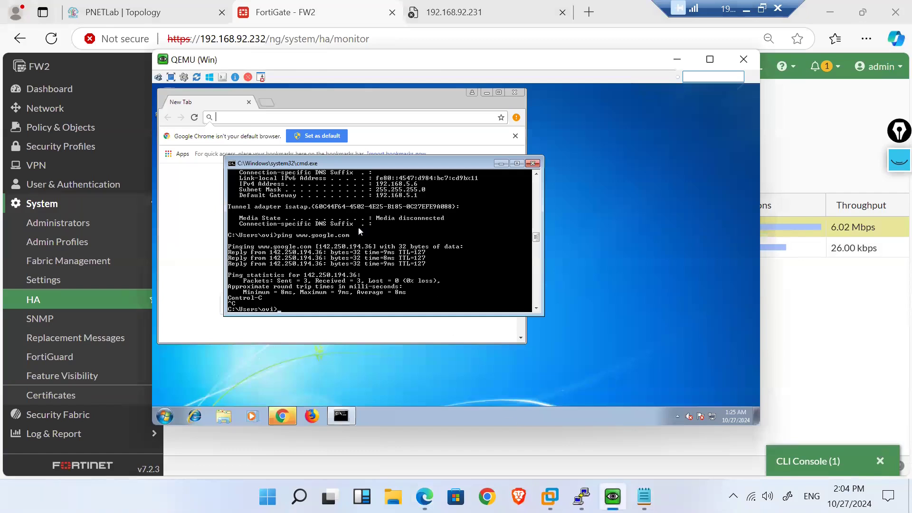
key(Return)
key(Return)
key(Return)
key(Return)
key(Return)
key(Return)
key(Return)
key(Return)
key(Return)
key(Return)
key(Return)
key(Return)
key(Return)
key(Return)
key(Return)
key(Return)
key(Return)
key(Return)
key(Return)
key(Return)
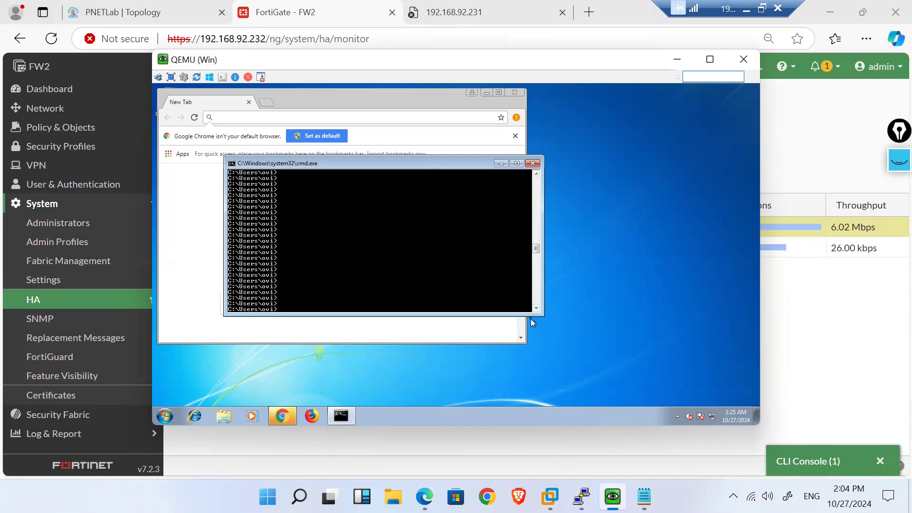
drag(531, 315, 535, 403)
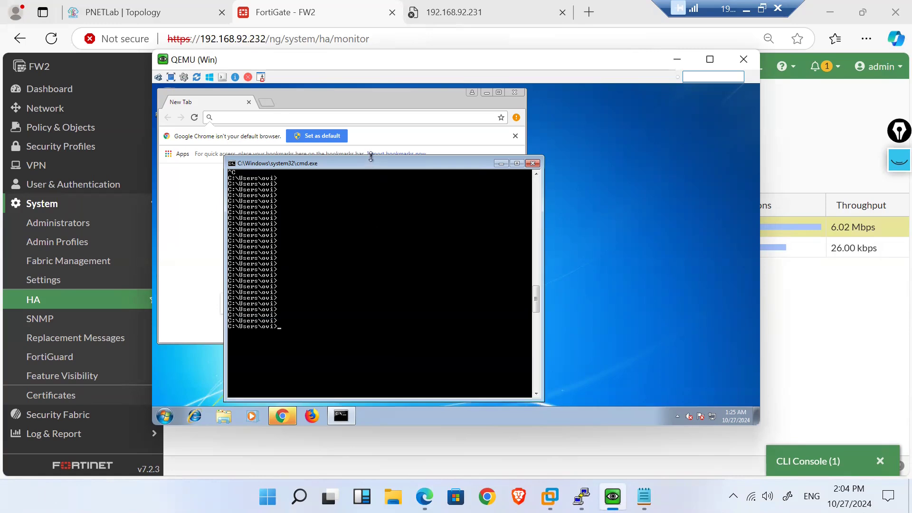
drag(370, 157, 375, 217)
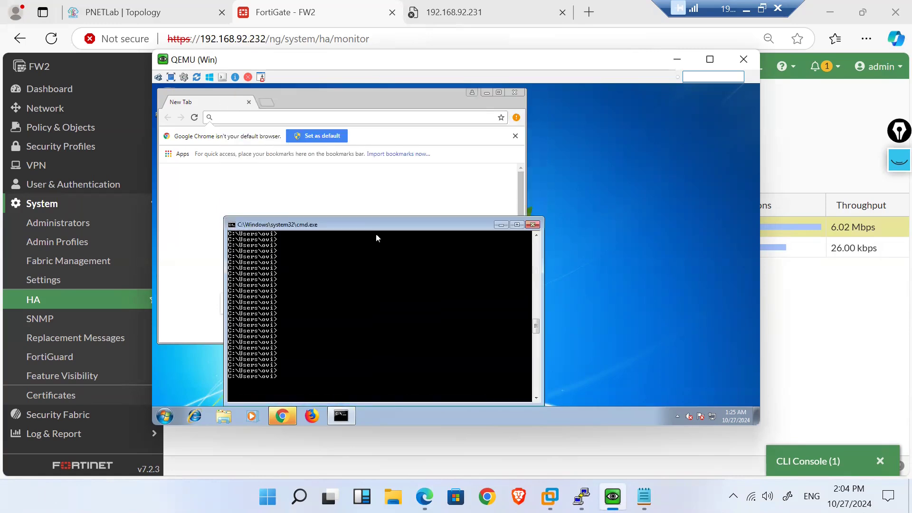
text(ping 8.8.8.8 -t)
key(Return)
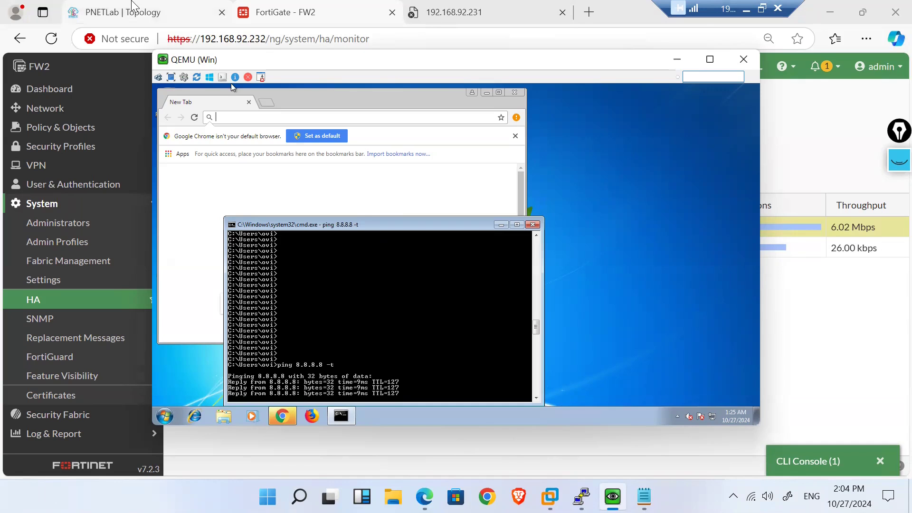
click(132, 4)
Step: Draw a link from the Internet cloud to FW1 on port2 and save it
mouse_move(192, 189)
drag(192, 190, 92, 274)
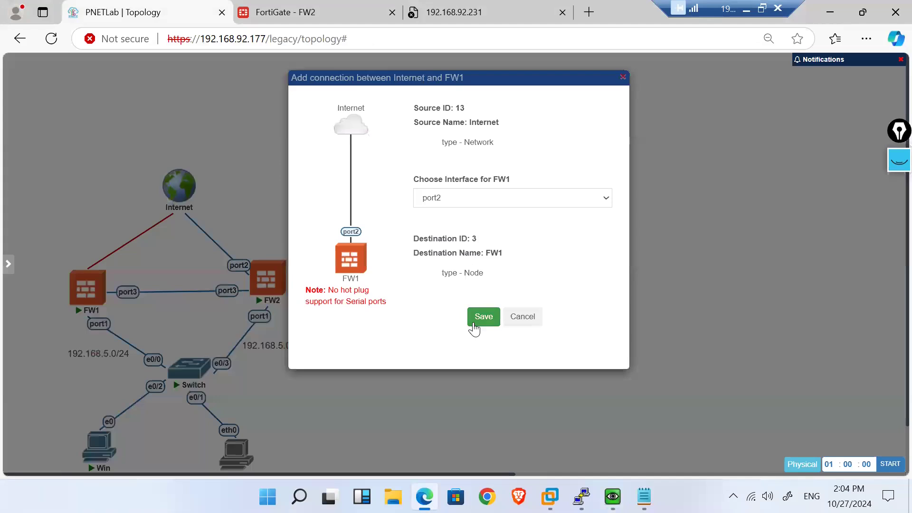
click(474, 323)
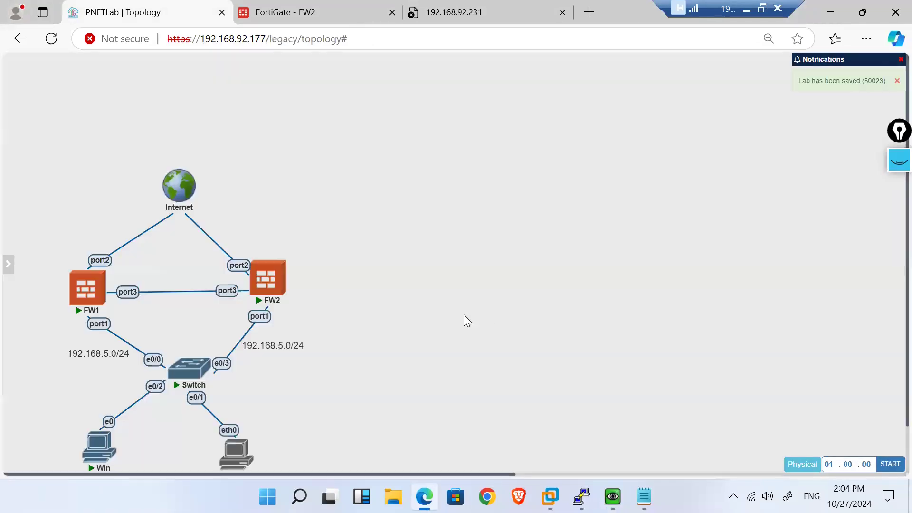
Step: Refresh the FW2 HA monitor and check that the Windows VM's ping still gets replies
click(285, 12)
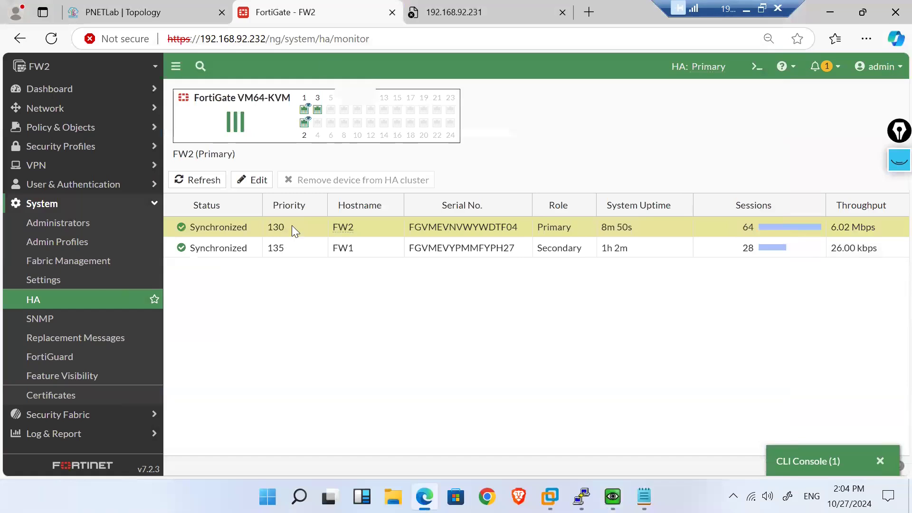
click(86, 303)
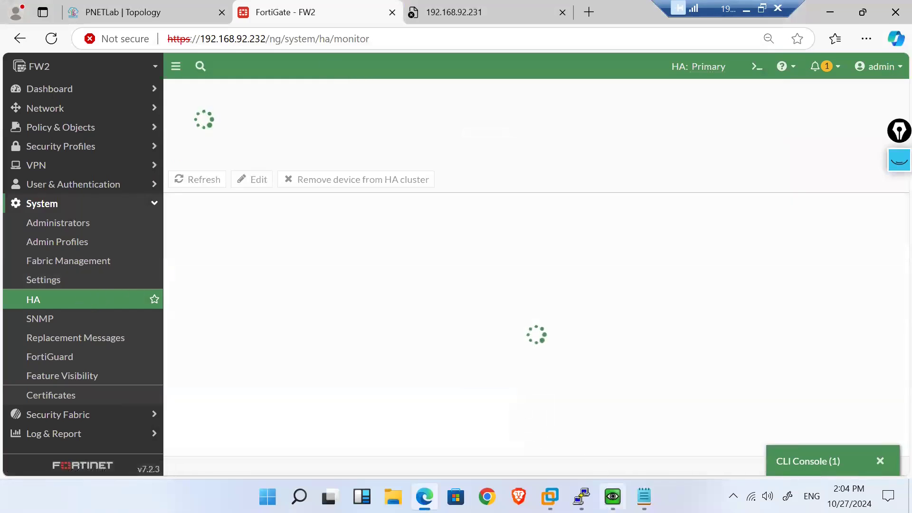
mouse_move(612, 496)
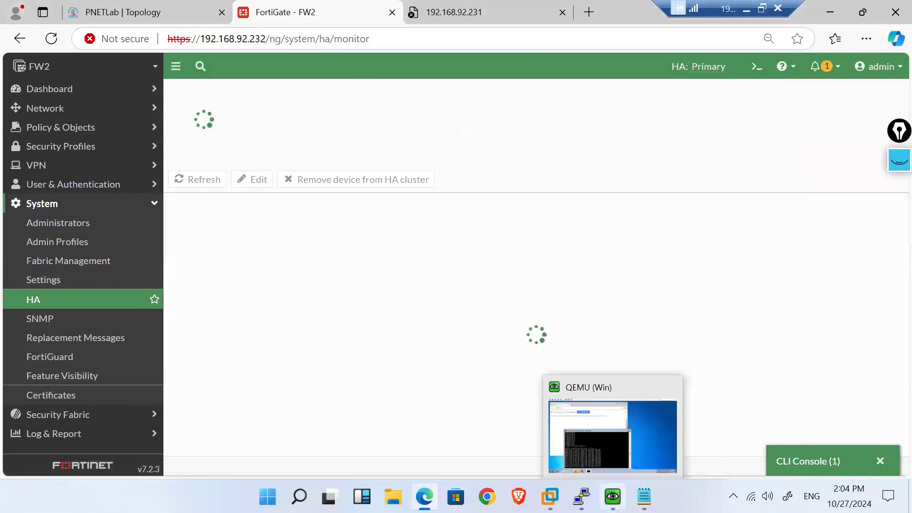
click(613, 435)
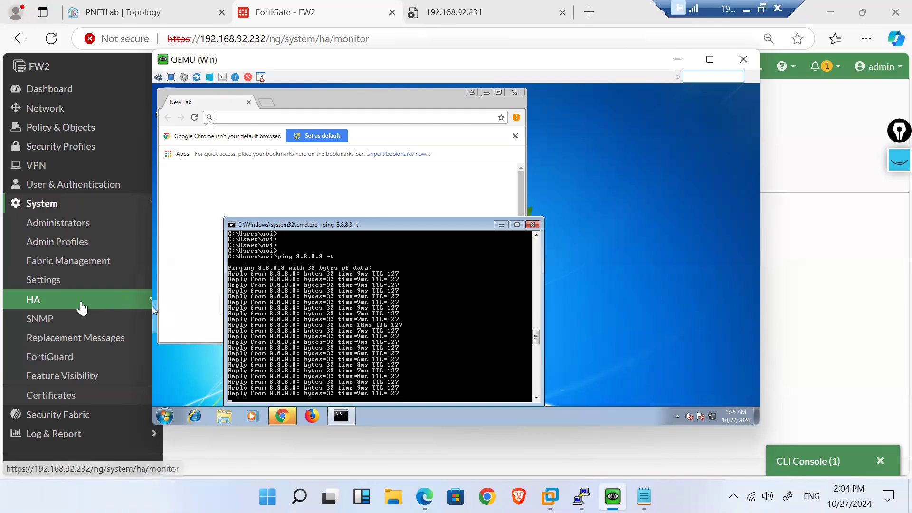
click(90, 308)
Step: Reload the HA monitor and briefly view FW1's device summary
click(53, 40)
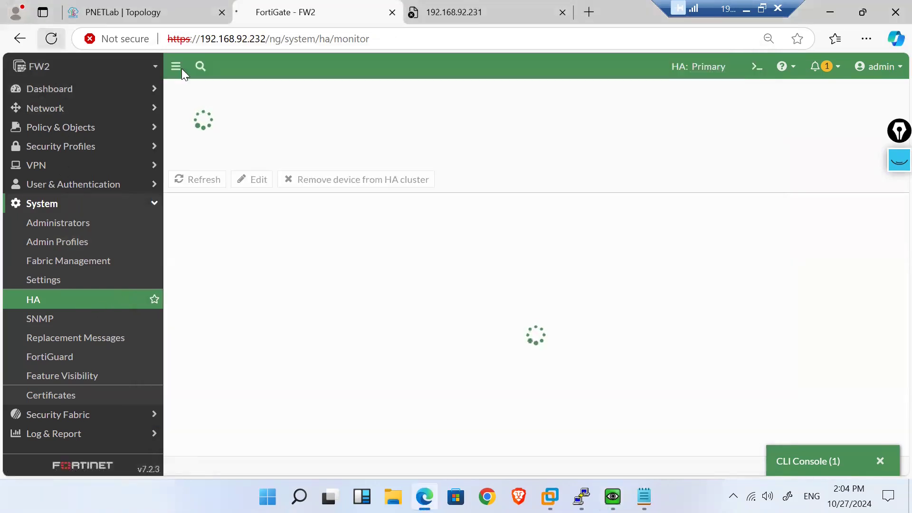
mouse_move(581, 496)
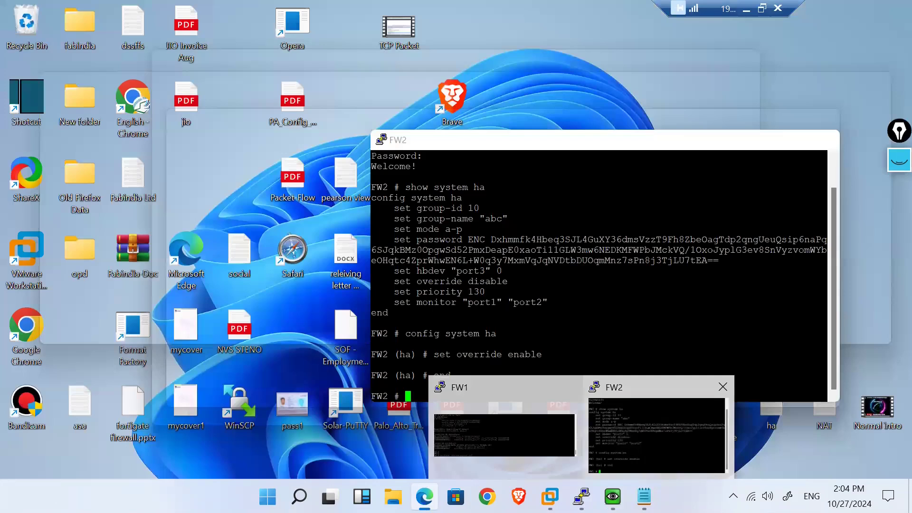
click(612, 496)
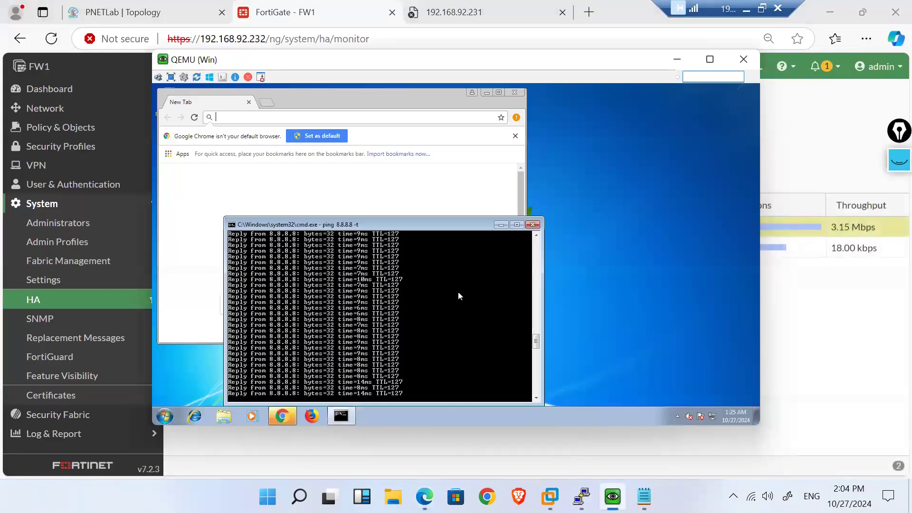
click(38, 67)
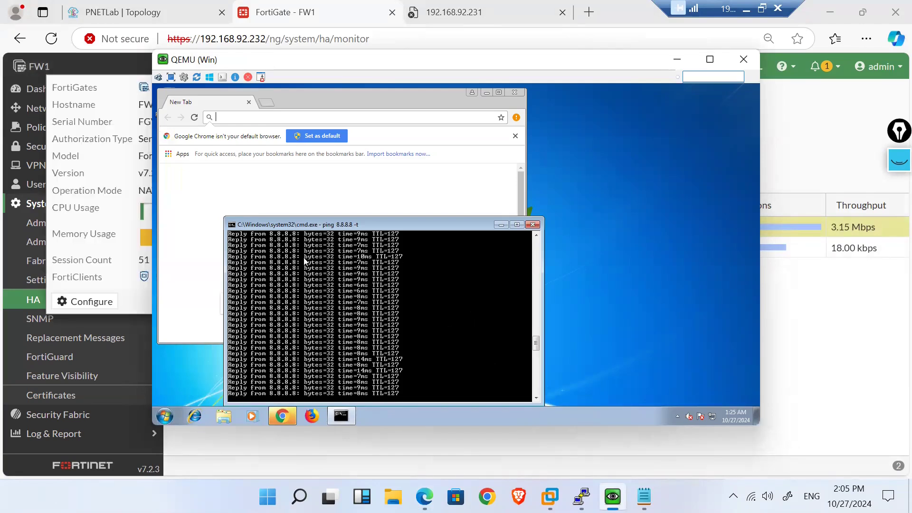
click(370, 327)
Step: Stop the ping with Ctrl+C to check packet loss, then view the HA table with FW1 Primary
key(ctrl+c)
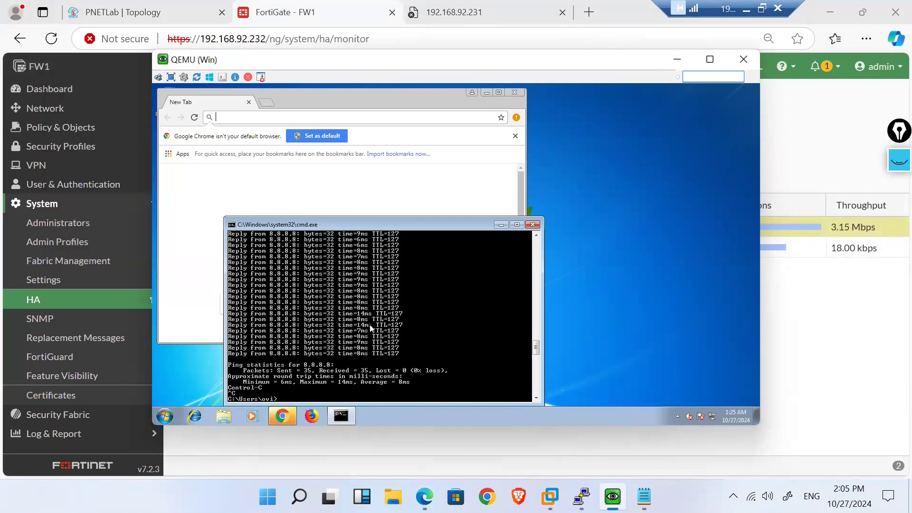
click(536, 235)
click(536, 235)
click(536, 235)
click(536, 235)
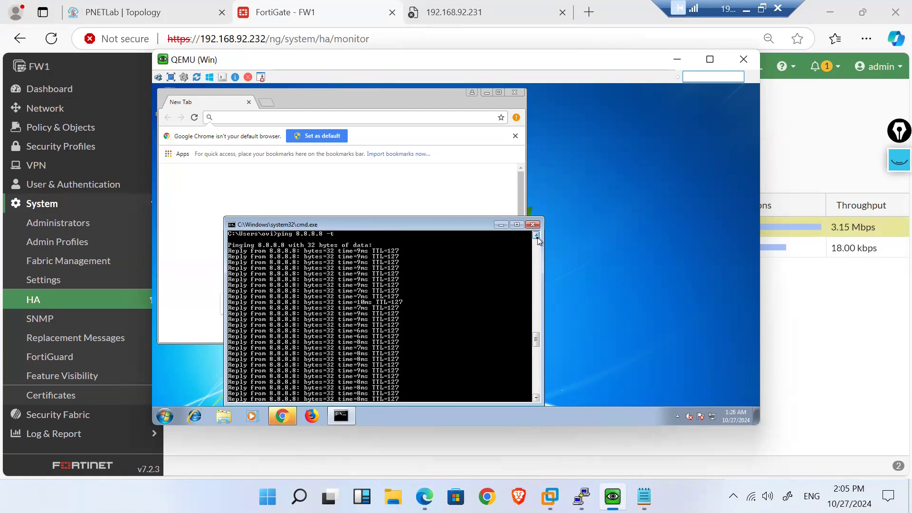
click(536, 235)
click(536, 235)
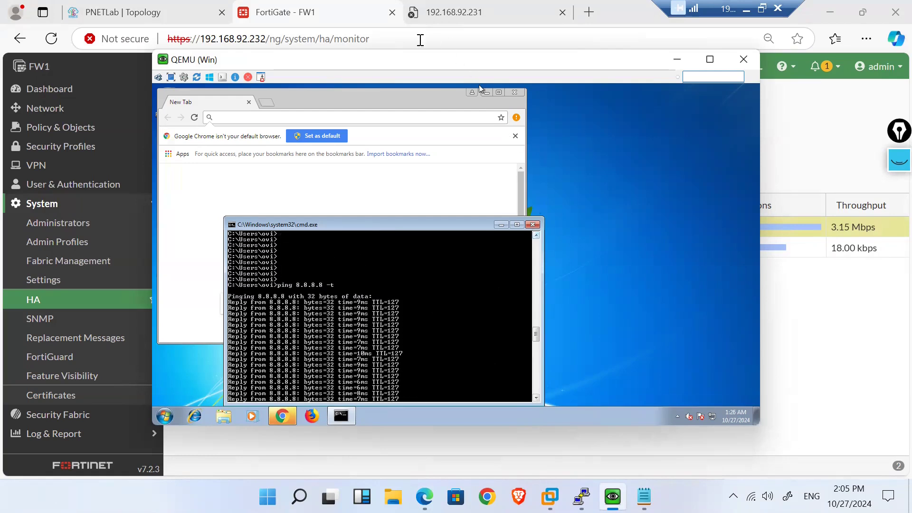
drag(407, 68, 432, 80)
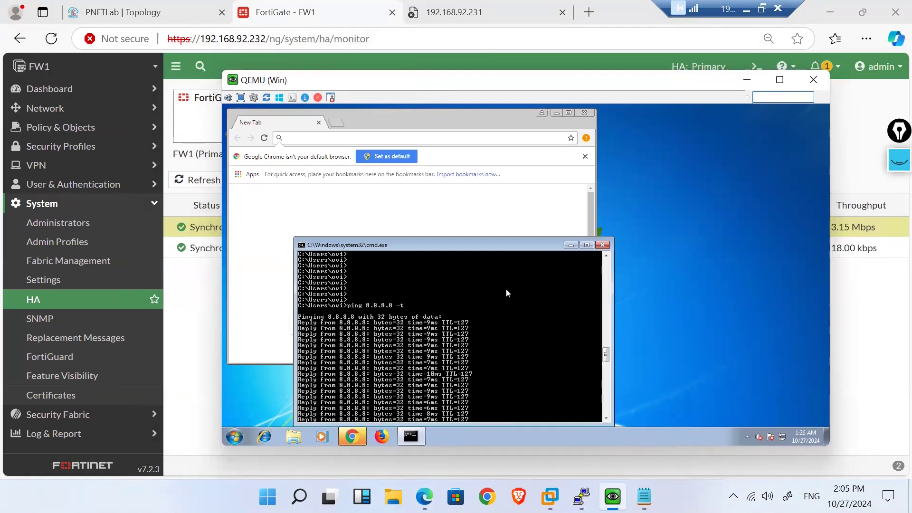
click(188, 307)
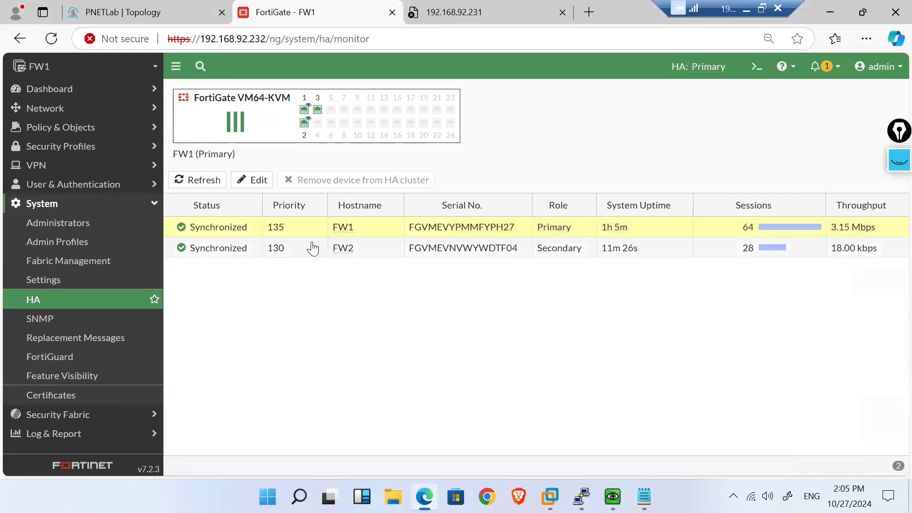
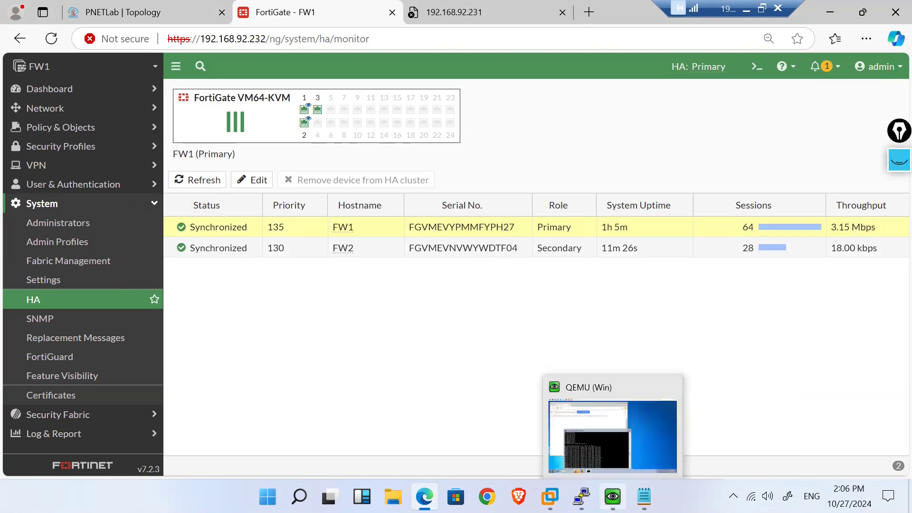
Step: Bring up FW1's PuTTY console, move it aside, and log in as admin
mouse_move(582, 497)
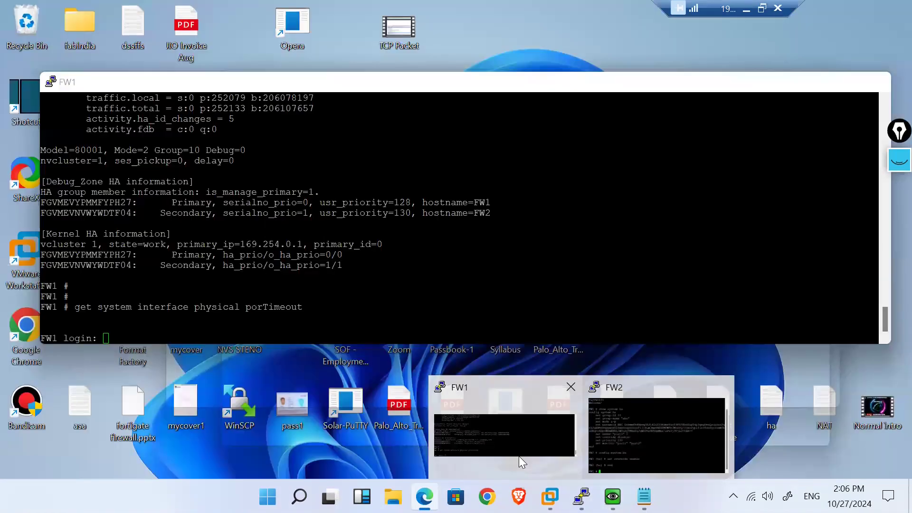
click(518, 456)
drag(207, 85, 478, 63)
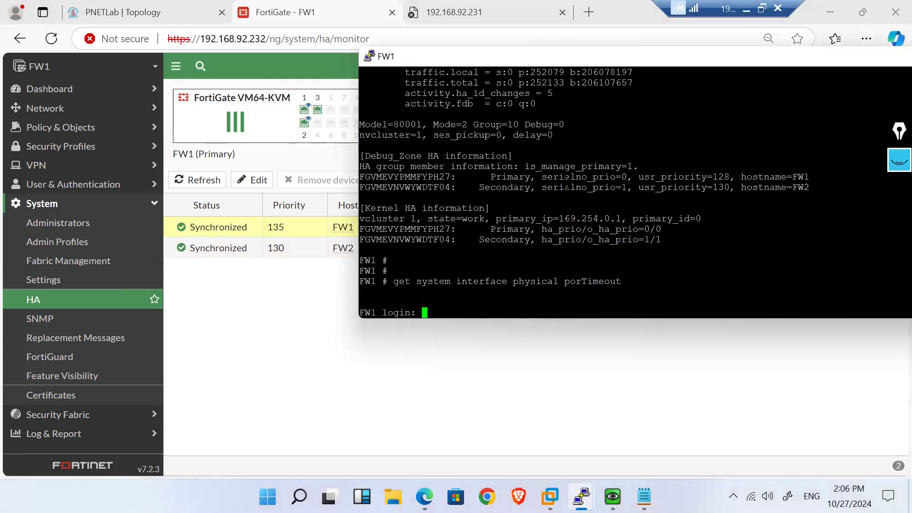
text(admin)
key(Return)
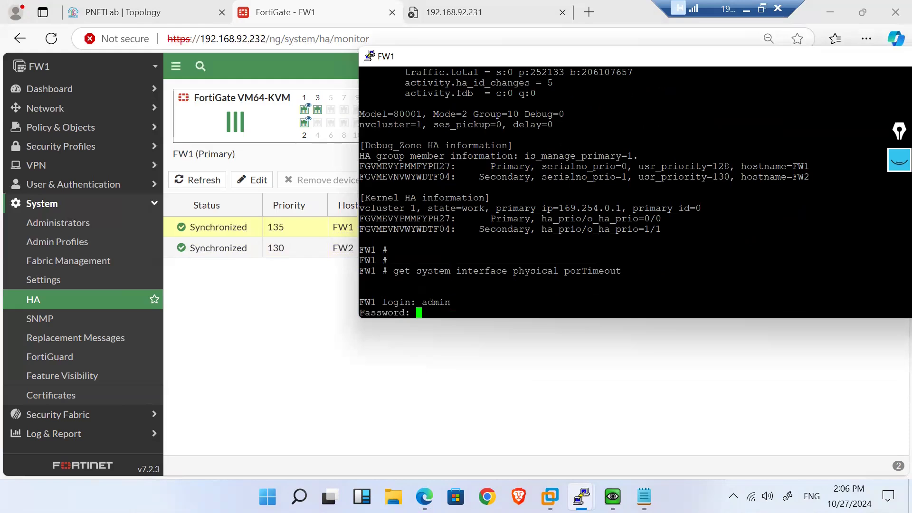
key(Return)
Step: Run 'execute ha failover set 1' on FW1 and confirm the warning with y
text(execute )
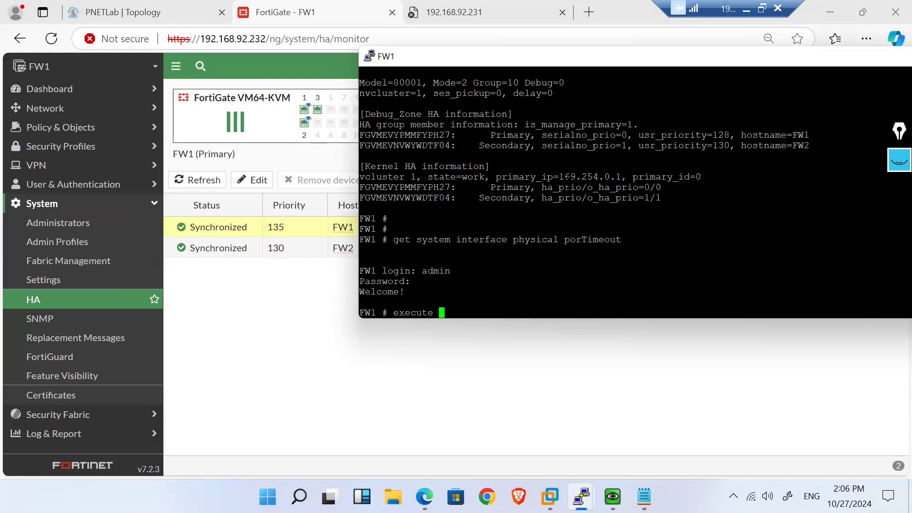
text(ha failover)
key(question)
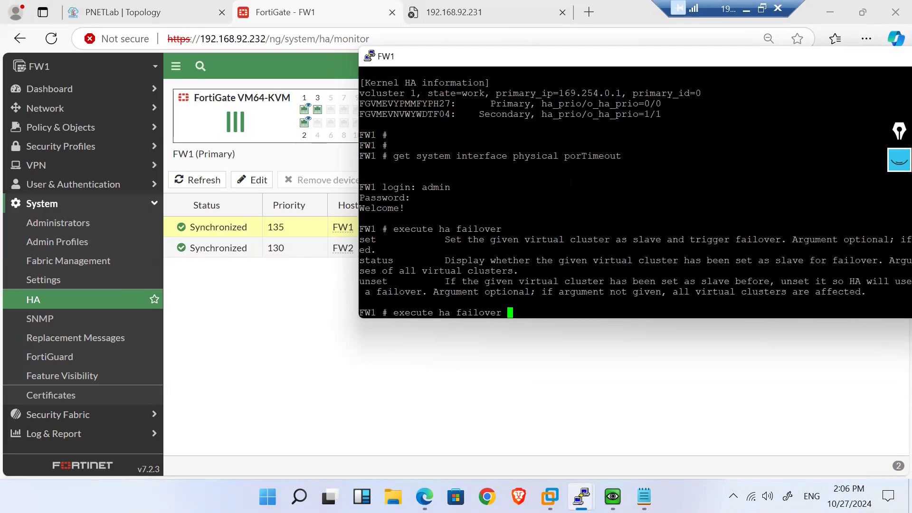
text(set 1)
key(Return)
text(y)
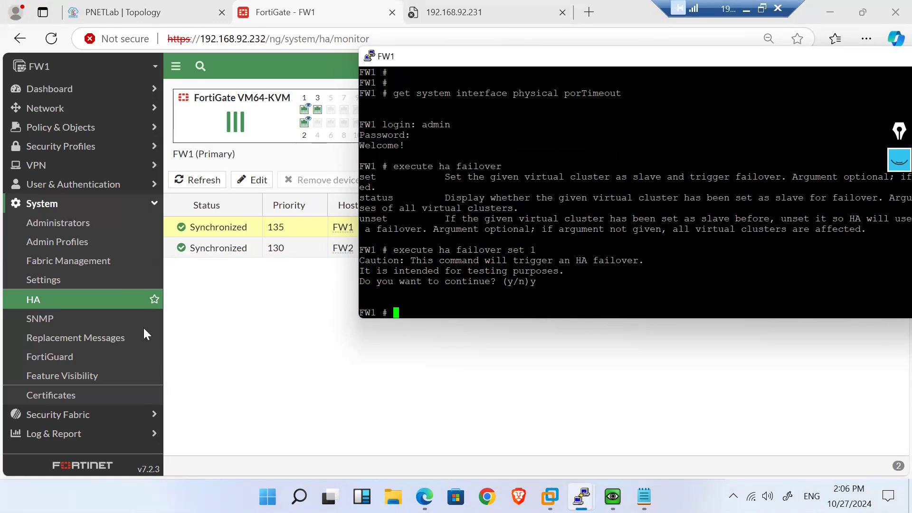
Step: Start a continuous ping to 8.8.8.8 on the Windows VM, then return to the HA monitor
click(40, 303)
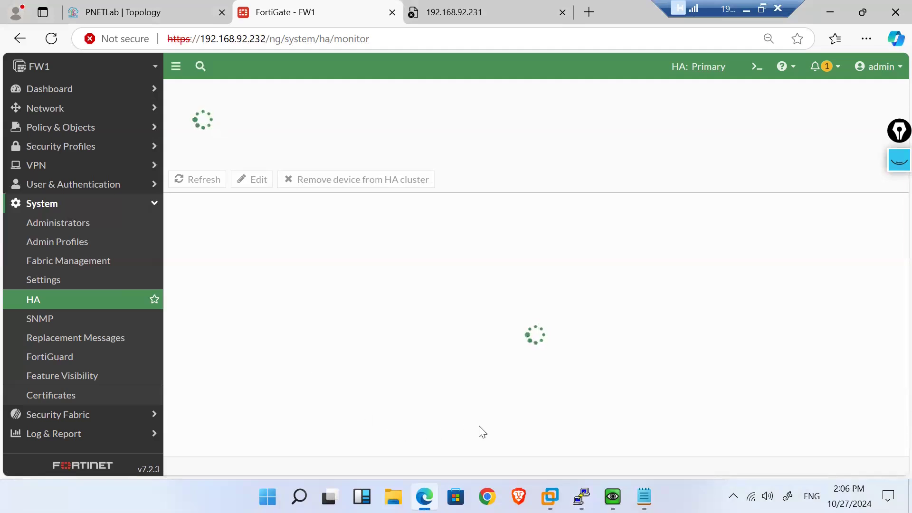
mouse_move(581, 497)
mouse_move(613, 497)
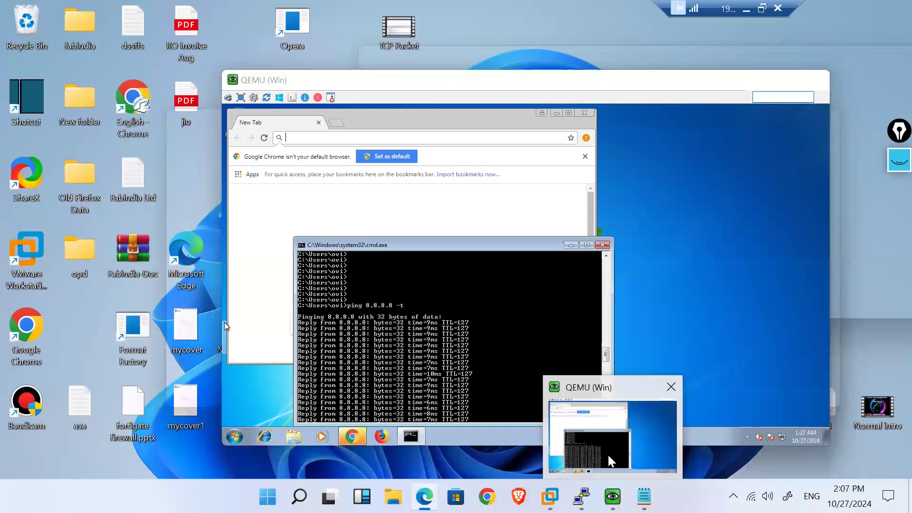
click(608, 455)
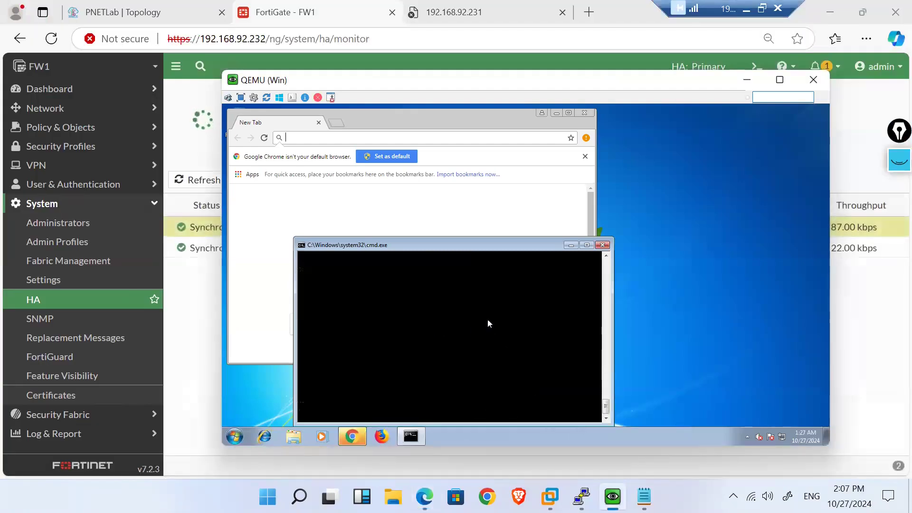
key(Return)
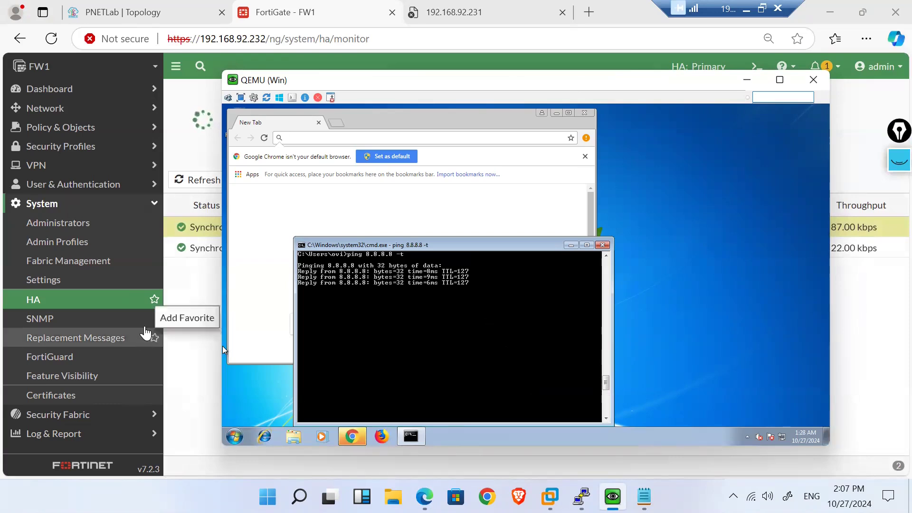
click(183, 302)
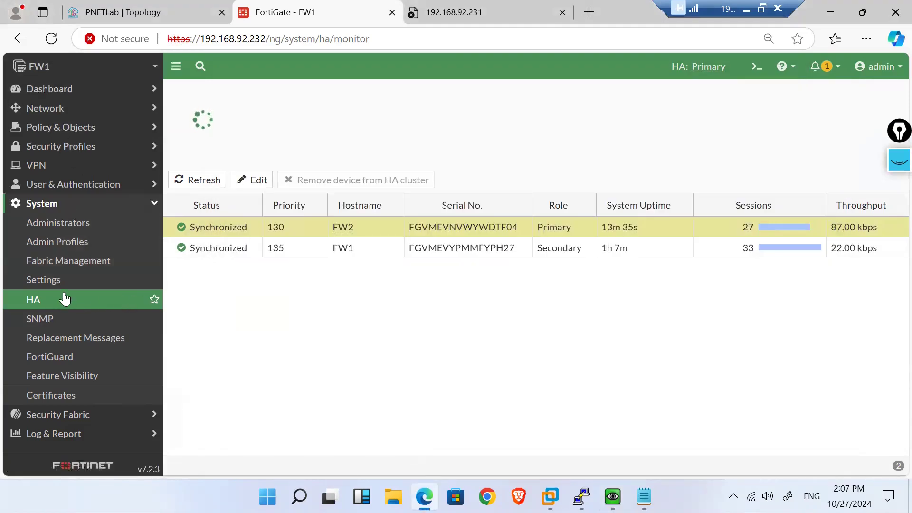
Step: Reload the HA monitor and select the FW1 row, then the FW2 row
click(48, 42)
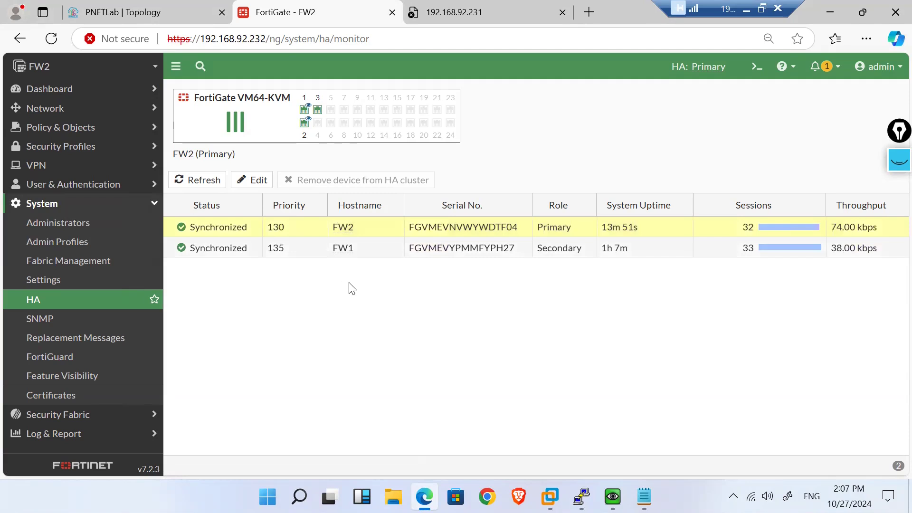
click(502, 251)
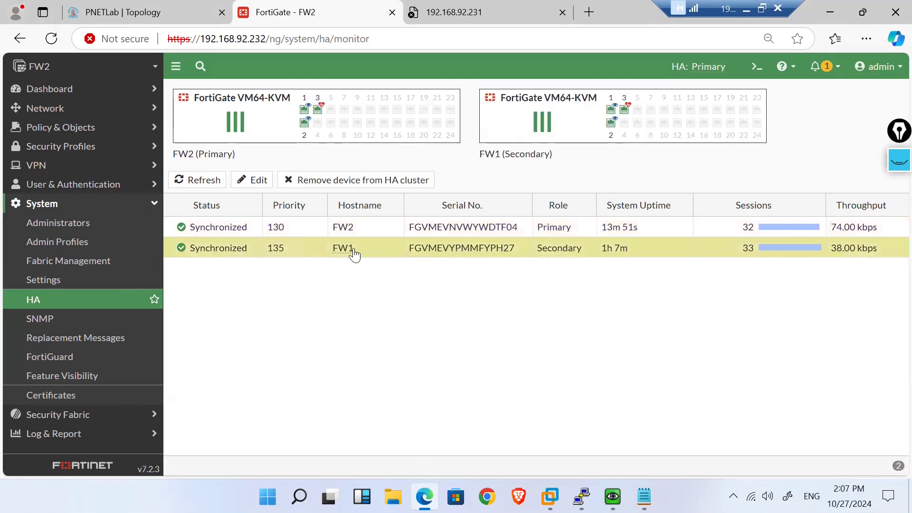
mouse_move(354, 255)
click(307, 231)
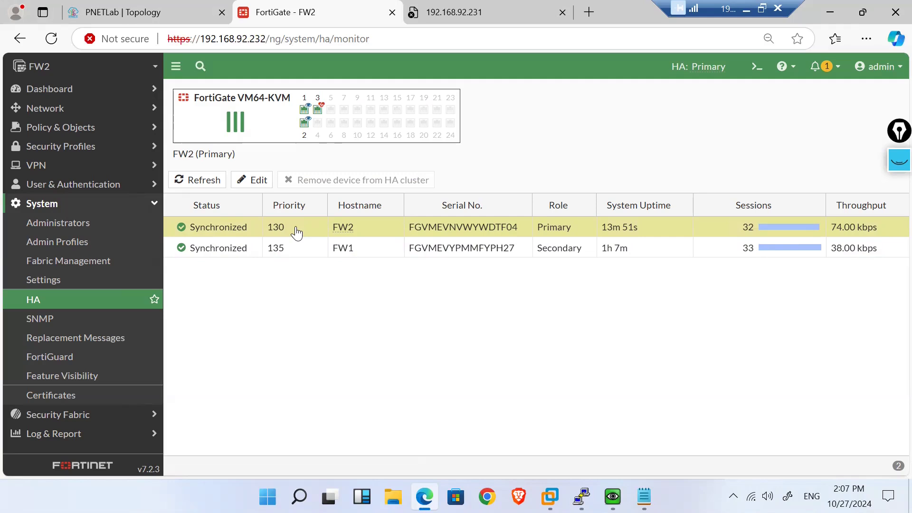
Step: Minimize the FW2 PuTTY console so the FW1 console is in front
mouse_move(581, 496)
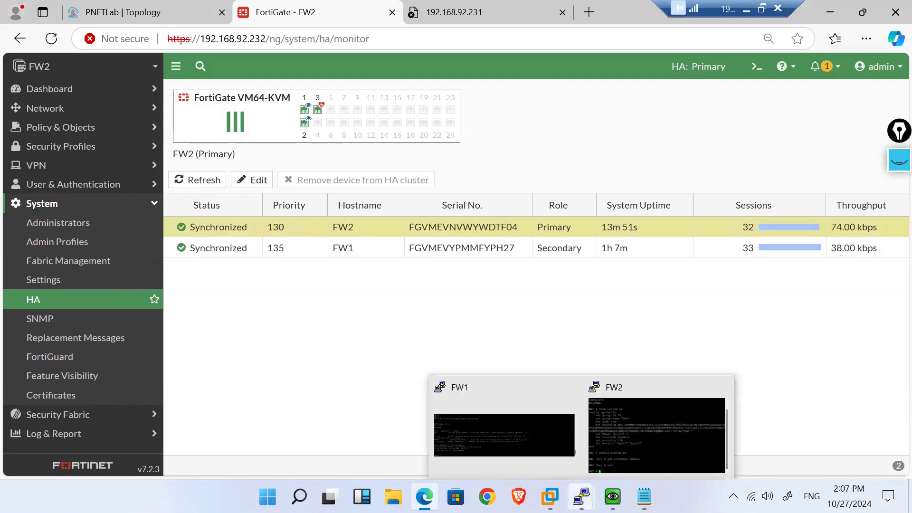
mouse_move(617, 419)
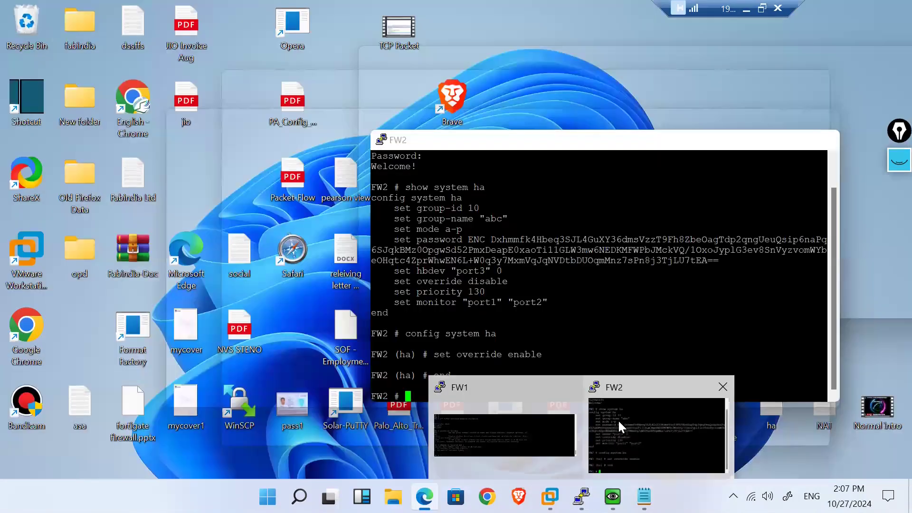
click(617, 419)
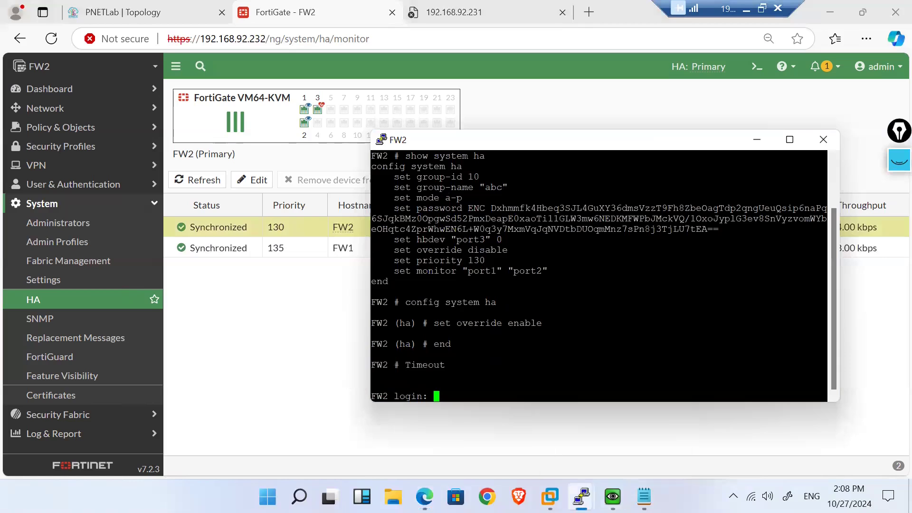
click(516, 427)
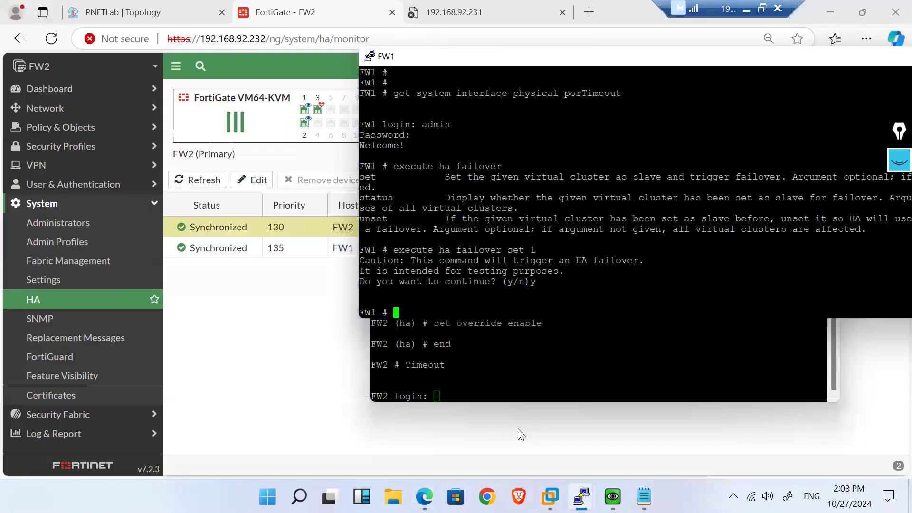
click(499, 365)
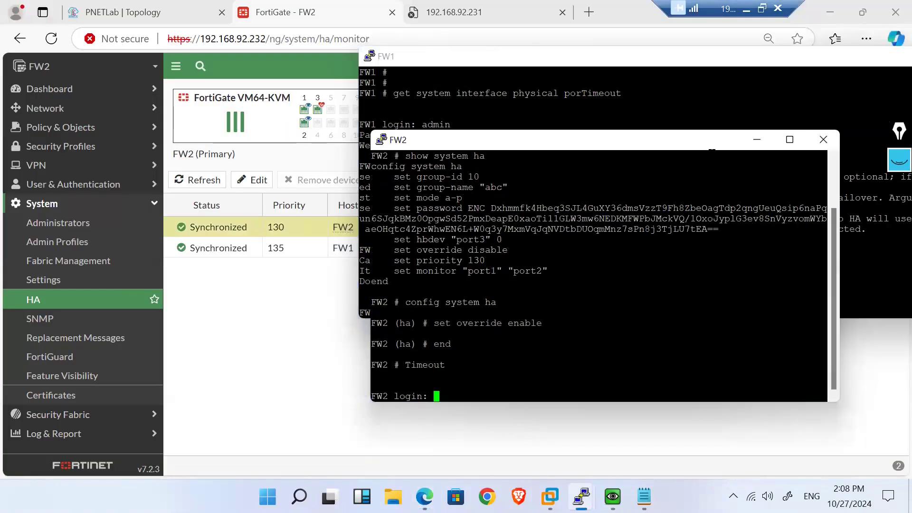
click(758, 141)
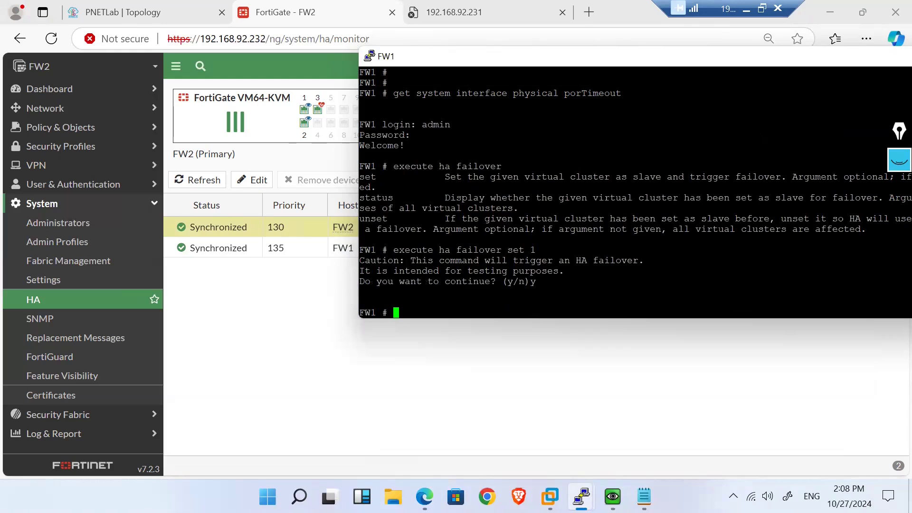
Step: Run 'diagnose sys ha checksum' on FW1, then go back to the HA monitor page
drag(536, 250, 395, 251)
text(diagnose sys h)
text(a check-vc)
key(BackSpace)
key(BackSpace)
key(BackSpace)
text(sum)
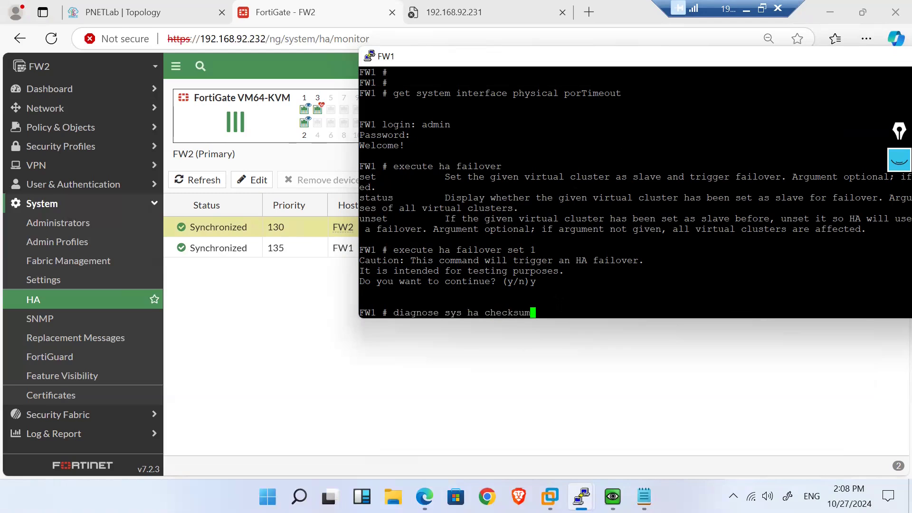
key(Return)
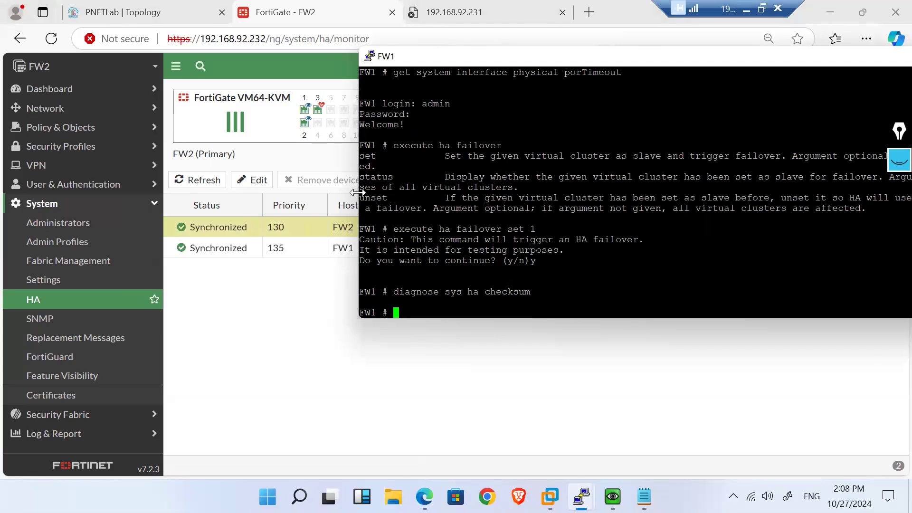
click(271, 301)
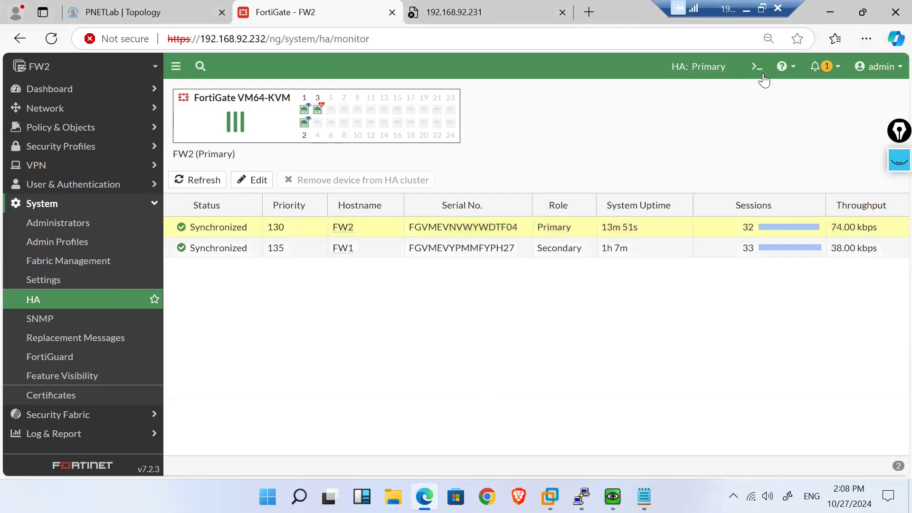
Step: In FW2's CLI console, run 'diagnose sys ha checksum' and then 'diagnose sys ha checksum show'
click(757, 66)
text(diagnose sys ha check-vc)
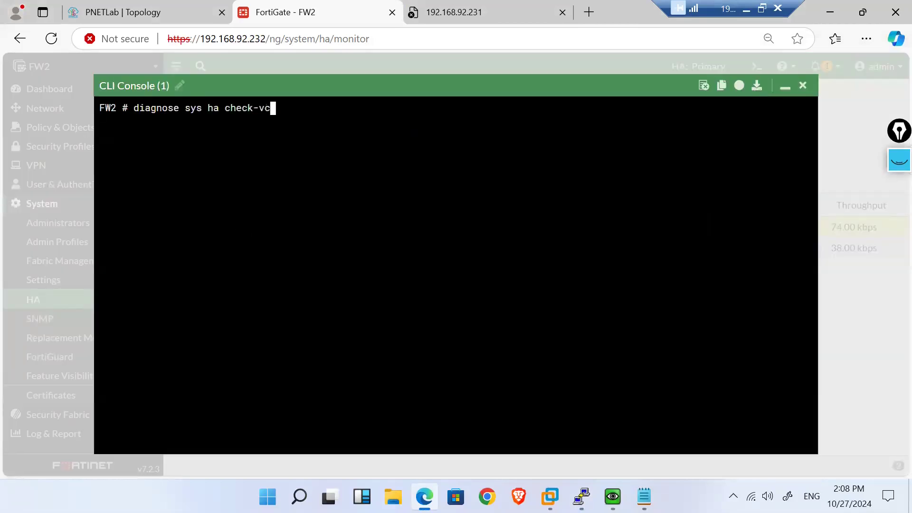
key(BackSpace)
key(BackSpace)
key(BackSpace)
text(sum)
key(Return)
text(g)
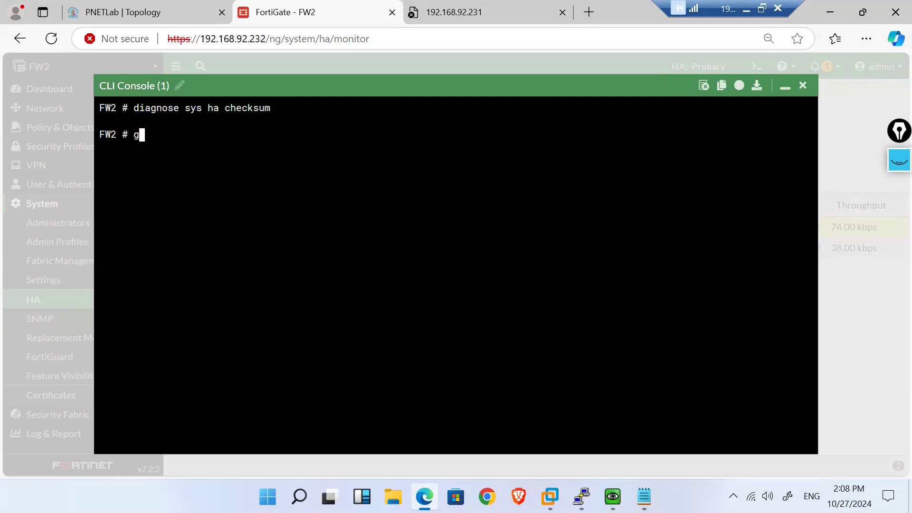
text(et system ha)
key(BackSpace)
key(BackSpace)
key(BackSpace)
key(BackSpace)
key(BackSpace)
key(BackSpace)
key(BackSpace)
key(BackSpace)
key(BackSpace)
key(BackSpace)
key(BackSpace)
key(BackSpace)
key(BackSpace)
key(Up)
text(show)
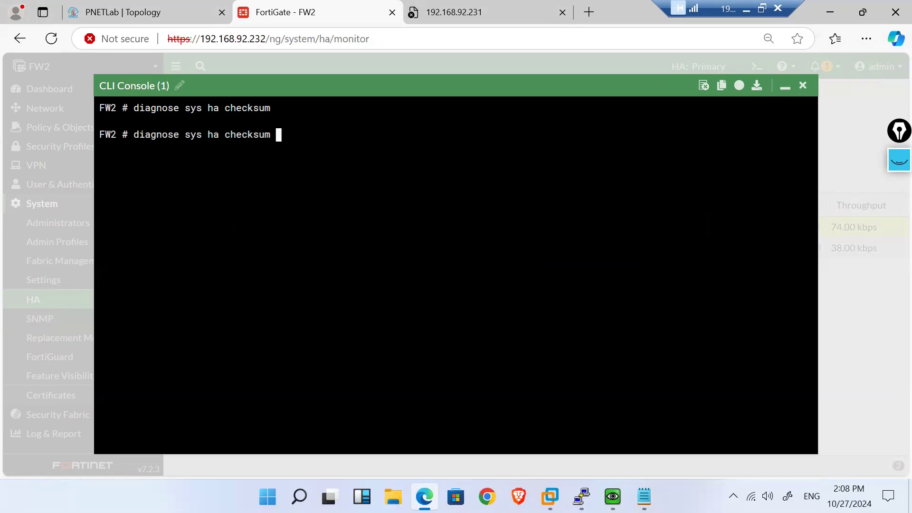
key(Return)
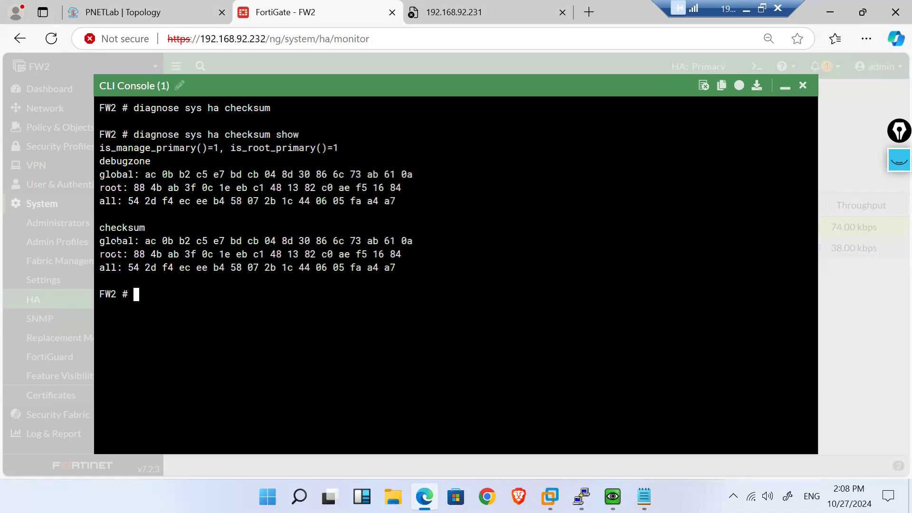
Step: Highlight and compare the debugzone and global/root/all checksum lines, minimizing and restoring the console
drag(122, 267, 99, 241)
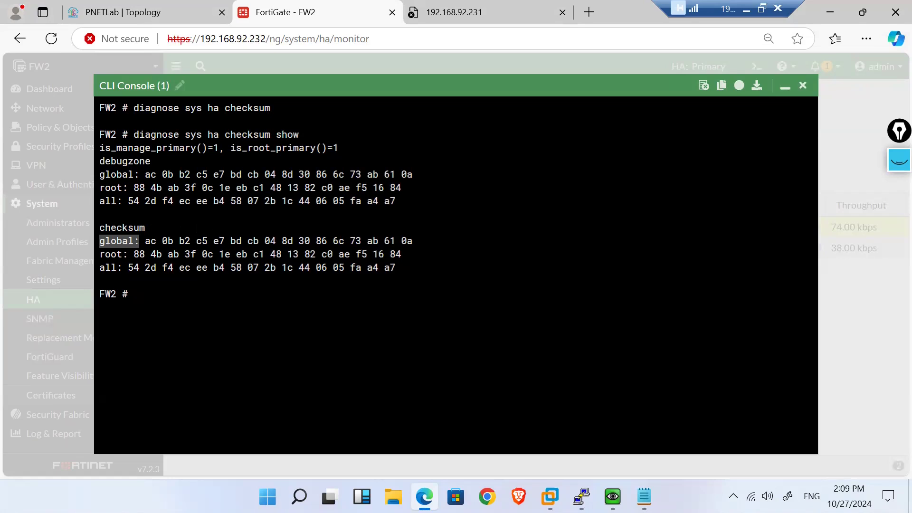
click(256, 267)
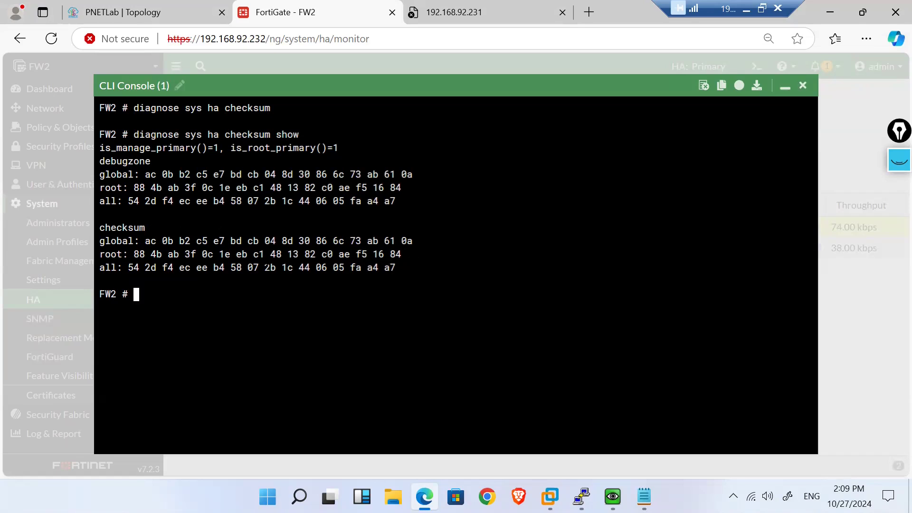
drag(180, 255, 305, 266)
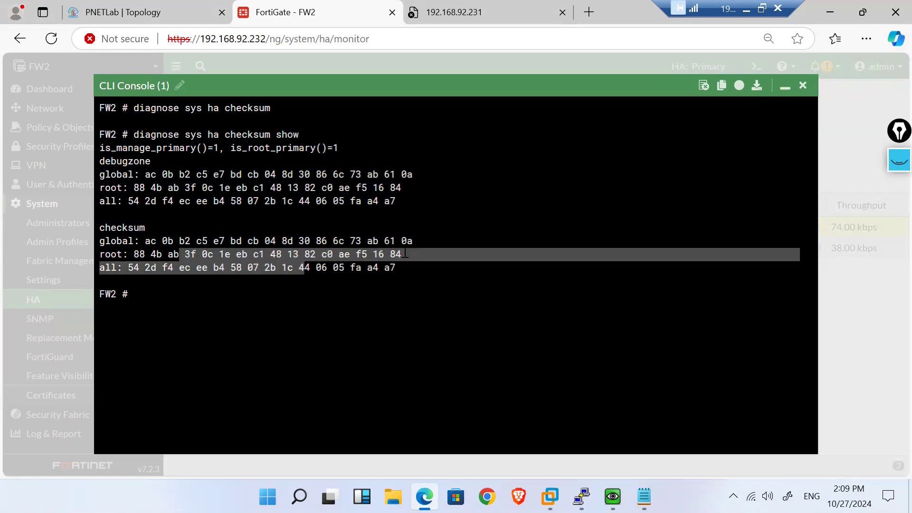
click(784, 86)
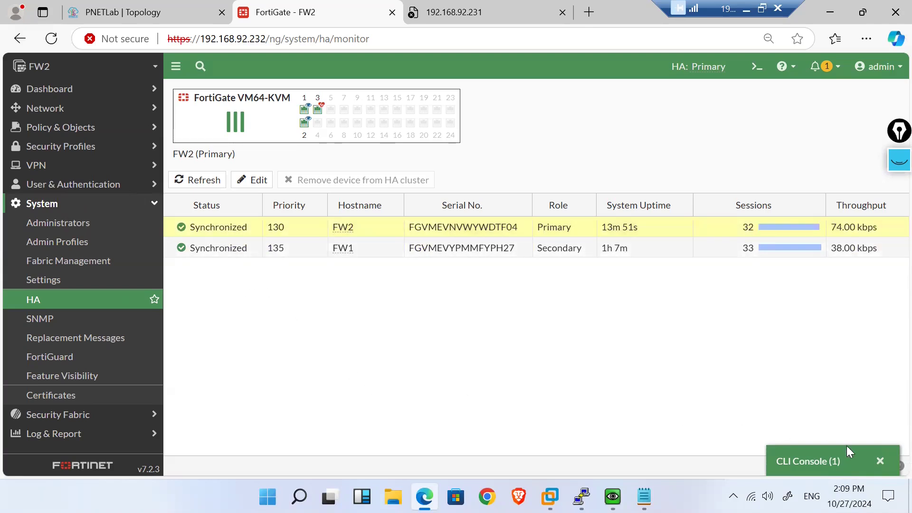
click(834, 465)
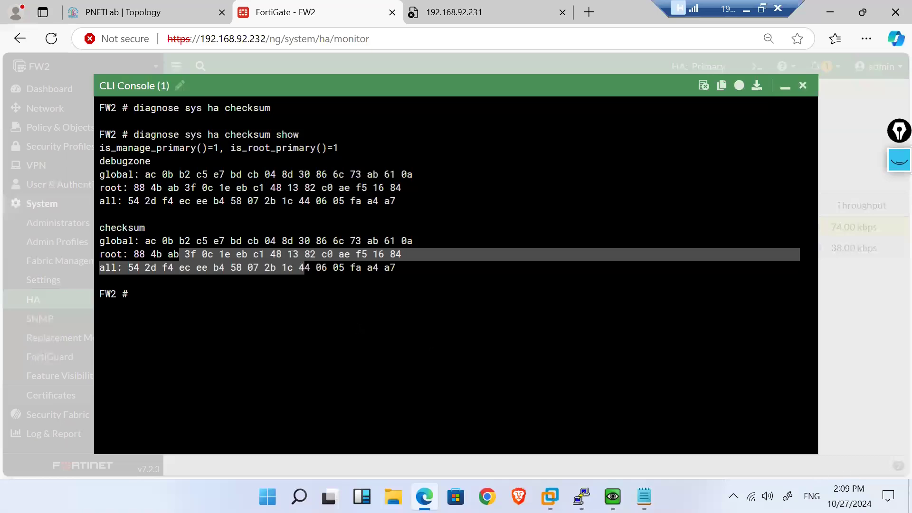
click(407, 268)
drag(407, 268, 105, 177)
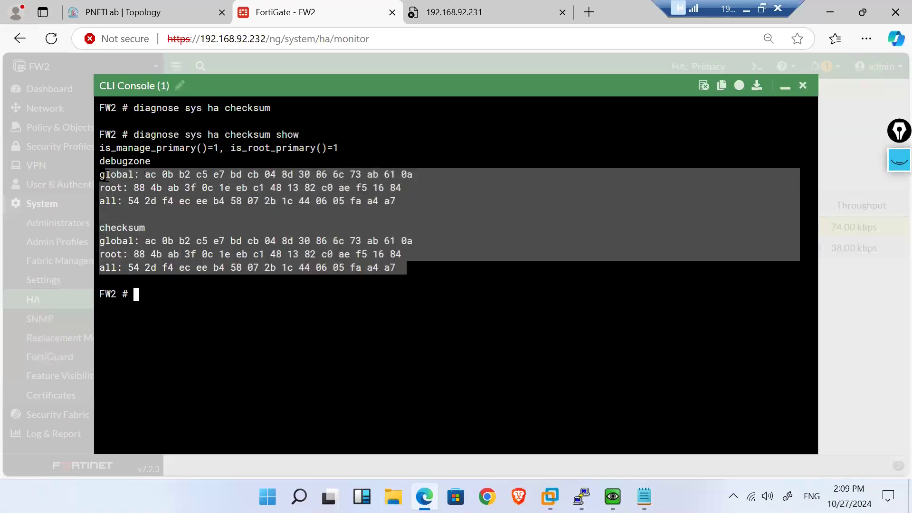
click(273, 302)
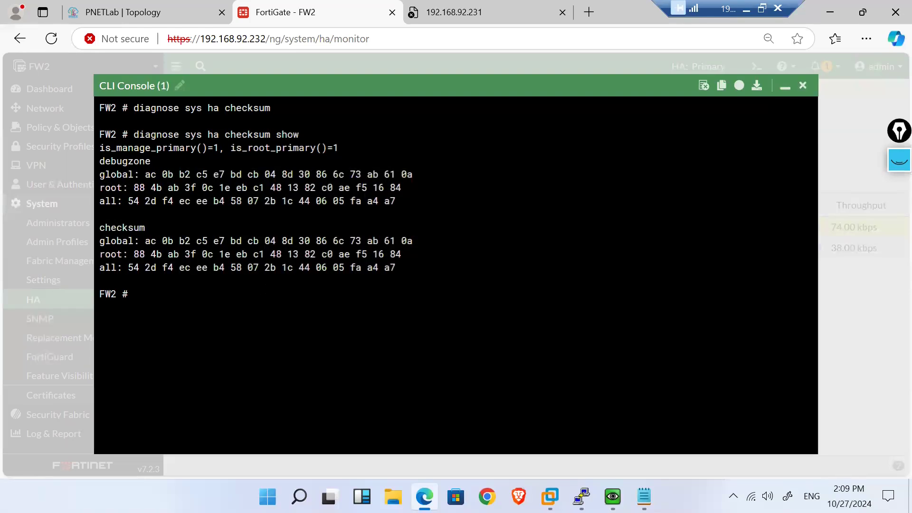
Step: Explore the execute options and run 'execute ha synchronize start' to sync with the master
text(exe)
key(Tab)
text(sy)
key(Tab)
text(ha)
key(Return)
key(BackSpace)
key(BackSpace)
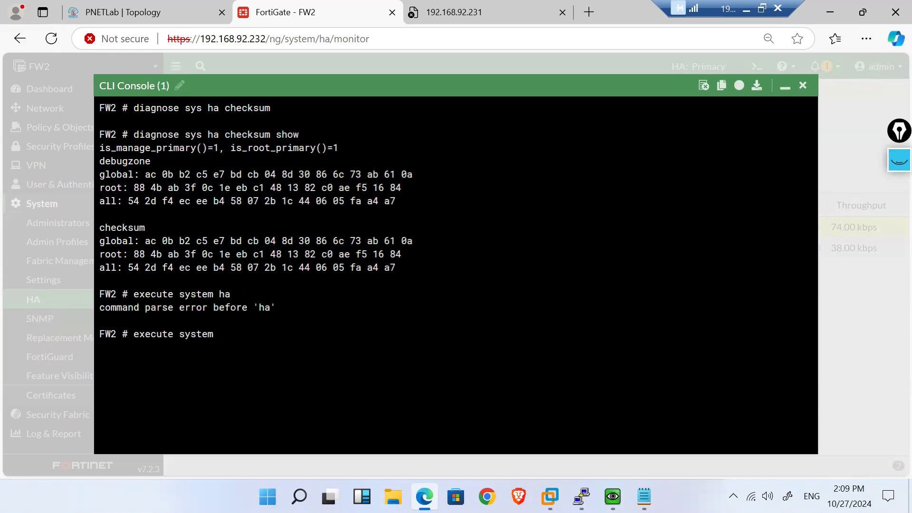
key(question)
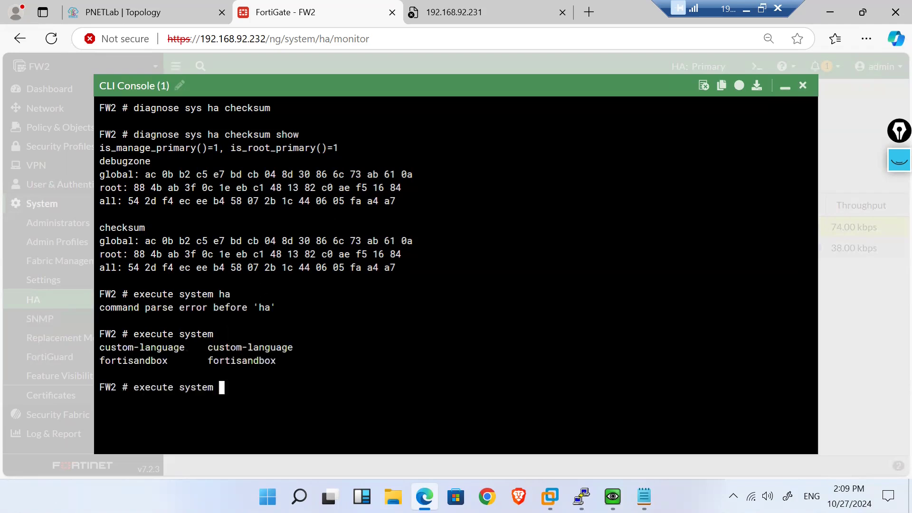
key(BackSpace)
key(BackSpace)
key(BackSpace)
key(BackSpace)
key(BackSpace)
key(BackSpace)
key(BackSpace)
key(BackSpace)
key(BackSpace)
key(BackSpace)
key(BackSpace)
key(BackSpace)
key(BackSpace)
key(BackSpace)
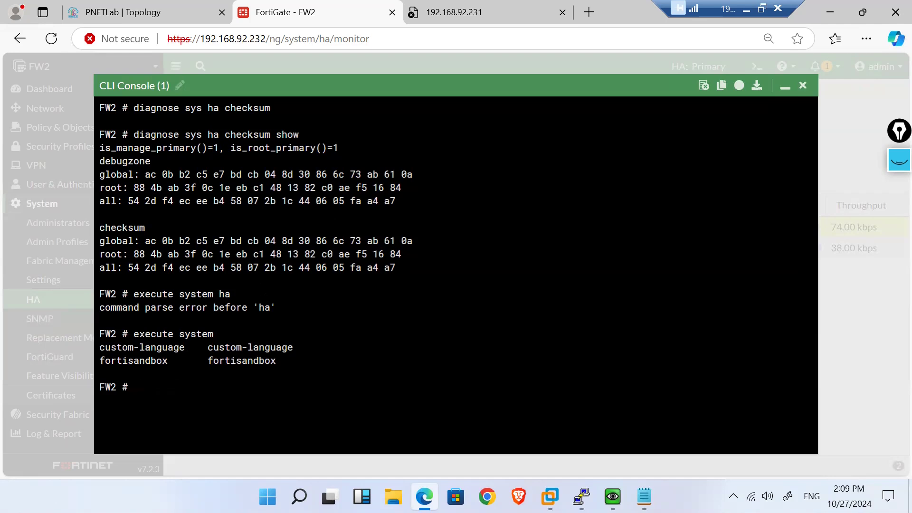
text(execute ha ?)
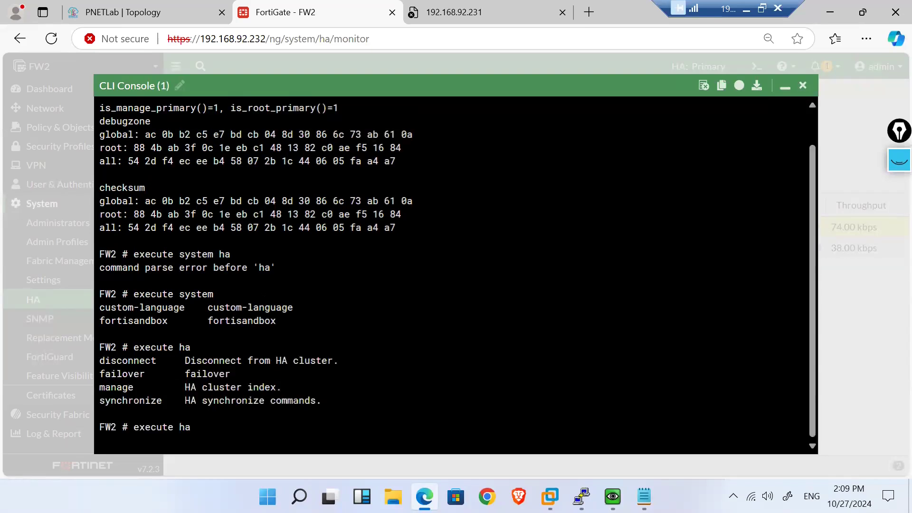
text(synchronize )
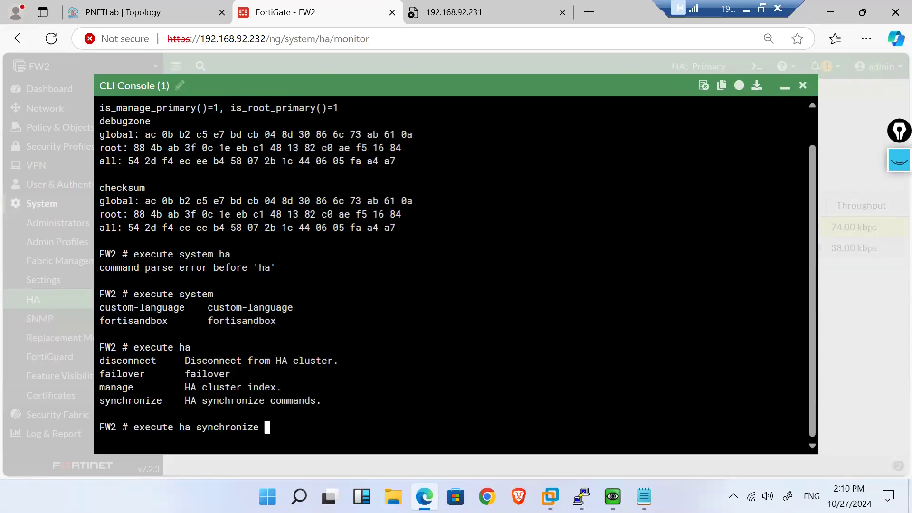
text(?)
text(st)
text(ar)
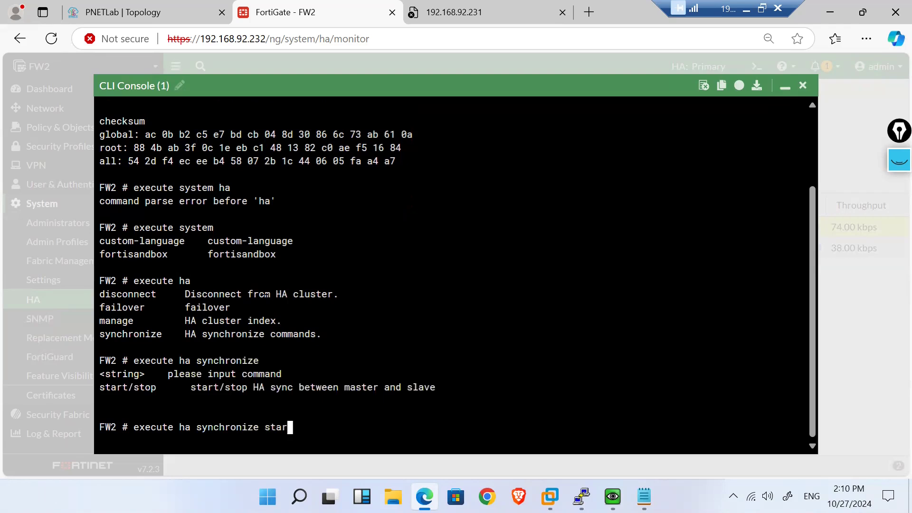
text(t)
key(Return)
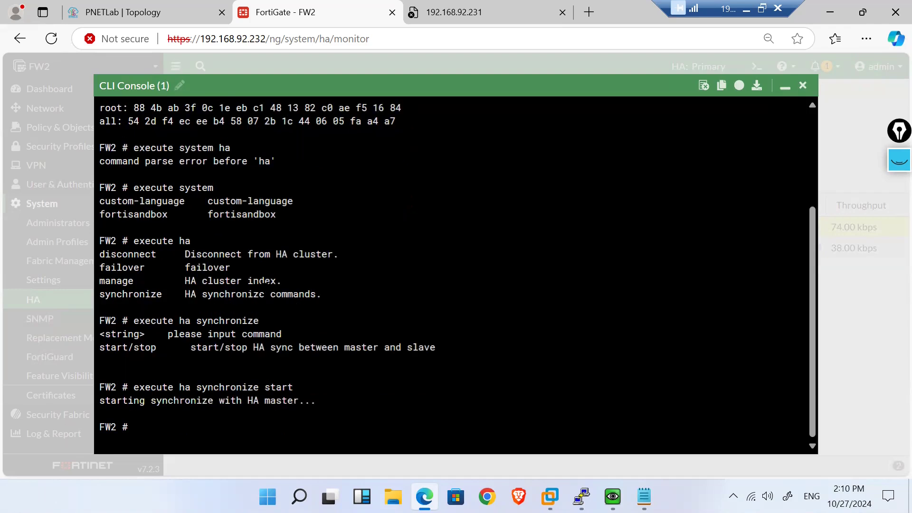
Step: List the synchronize options and the 'execute ha manage ?' peer units (index 0), then clear the line
key(Up)
key(BackSpace)
key(BackSpace)
key(BackSpace)
key(BackSpace)
key(BackSpace)
key(question)
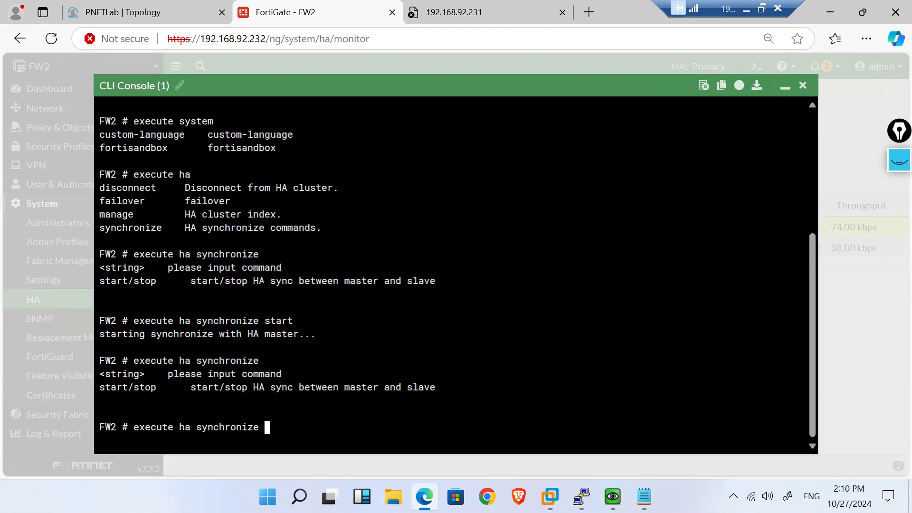
key(BackSpace)
key(BackSpace)
key(BackSpace)
key(BackSpace)
key(BackSpace)
key(BackSpace)
key(BackSpace)
key(BackSpace)
key(BackSpace)
key(BackSpace)
key(BackSpace)
key(BackSpace)
key(question)
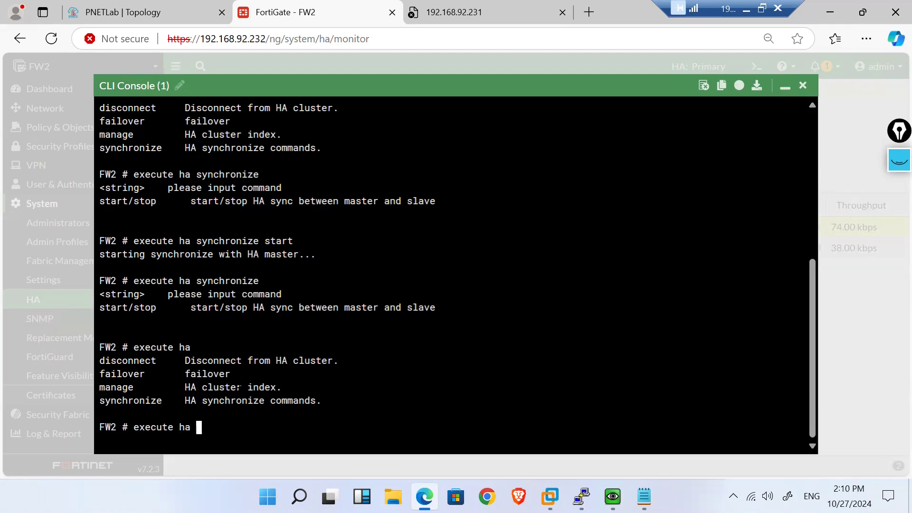
text(m)
key(Tab)
key(question)
text(1)
key(BackSpace)
key(BackSpace)
key(BackSpace)
key(BackSpace)
key(BackSpace)
key(BackSpace)
key(BackSpace)
key(BackSpace)
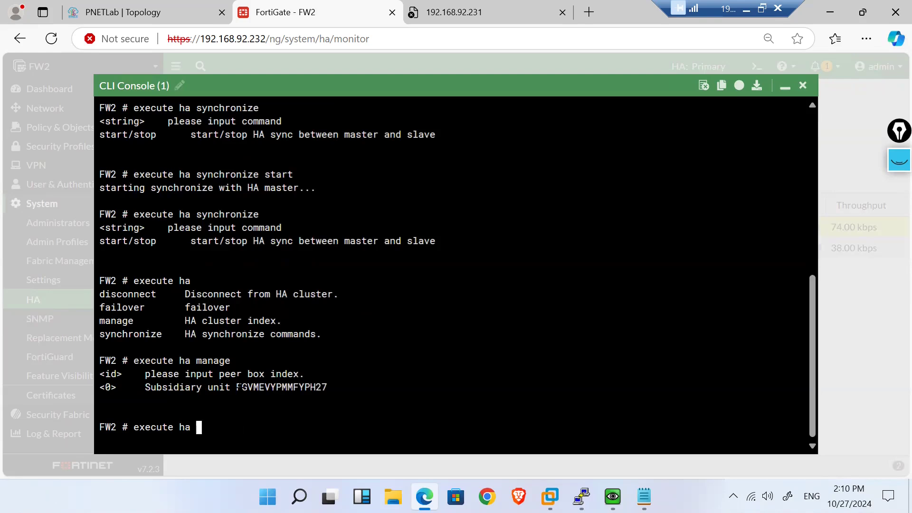
text(f)
key(Tab)
key(BackSpace)
key(BackSpace)
key(BackSpace)
key(BackSpace)
key(BackSpace)
key(BackSpace)
key(BackSpace)
key(BackSpace)
key(BackSpace)
key(BackSpace)
key(BackSpace)
key(BackSpace)
key(BackSpace)
key(BackSpace)
key(BackSpace)
key(BackSpace)
key(BackSpace)
key(BackSpace)
key(BackSpace)
key(BackSpace)
Step: Run 'diagnose sys ha checksum recalculate' for all, then for root
text(diagnose sys h)
text(a check-vc)
key(BackSpace)
key(BackSpace)
key(BackSpace)
text(sum ?)
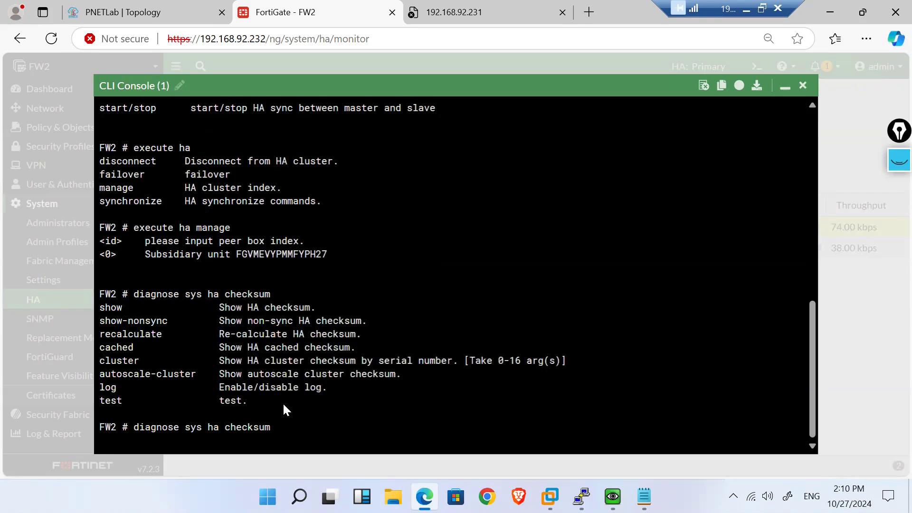
text(recalculate)
drag(134, 427, 334, 426)
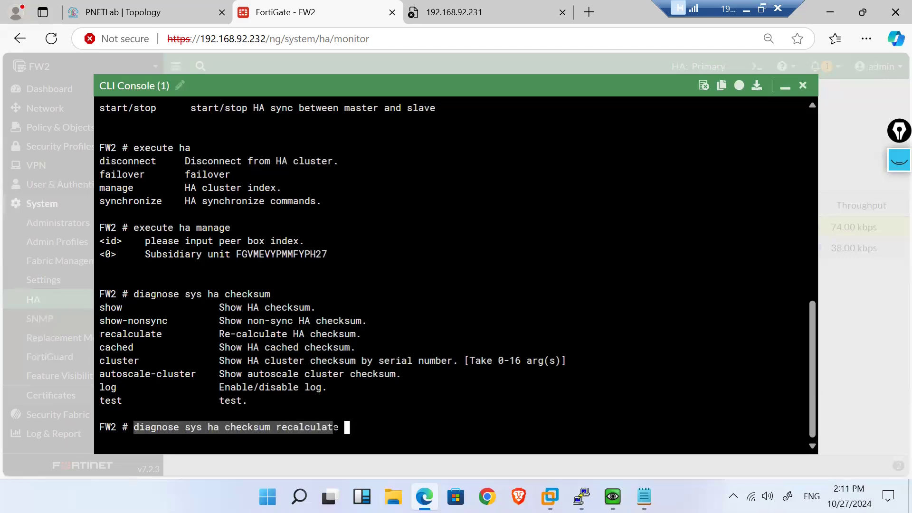
click(368, 439)
key(BackSpace)
key(BackSpace)
key(BackSpace)
key(BackSpace)
key(BackSpace)
key(BackSpace)
key(BackSpace)
key(BackSpace)
key(BackSpace)
key(BackSpace)
key(BackSpace)
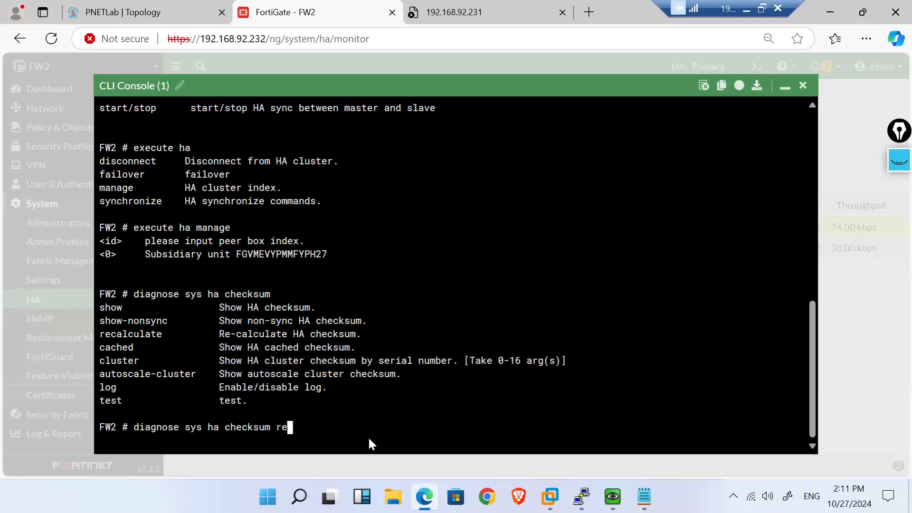
key(question)
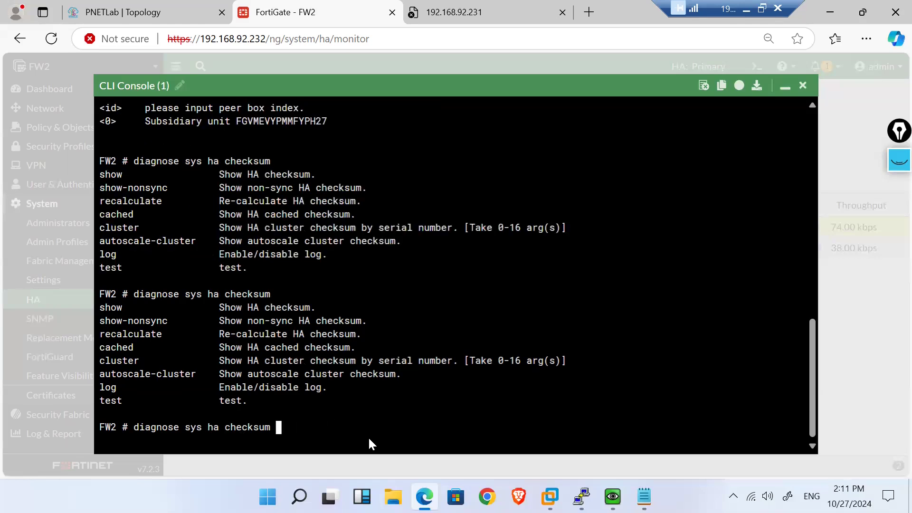
text(re)
key(Tab)
text(all)
key(Return)
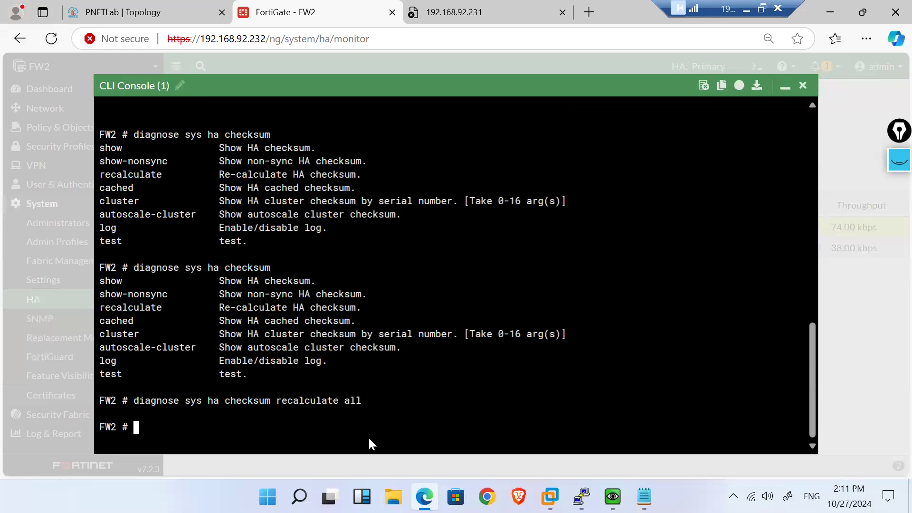
key(Up)
text(root)
key(Return)
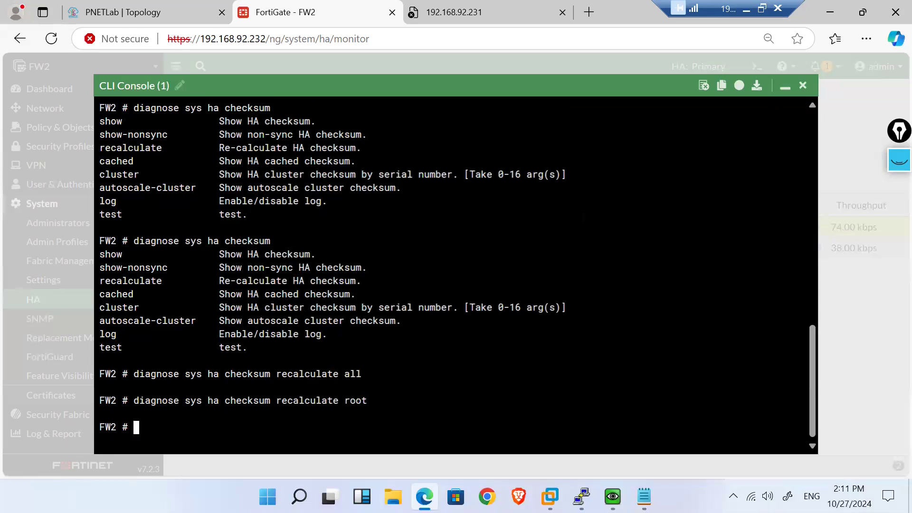
Step: Show the HA checksums with 'diagnose sys ha checksum show', then recalculate all again
text(diagnose sys ha)
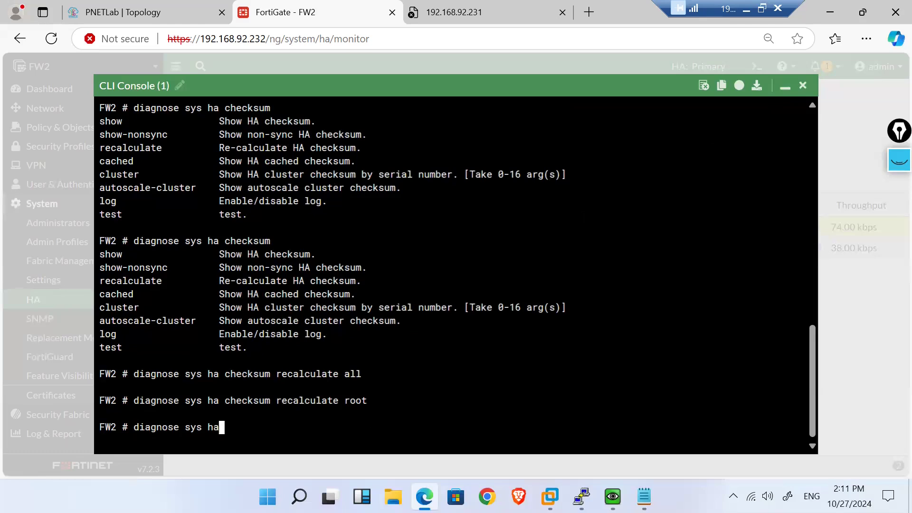
text( checksum show)
key(Return)
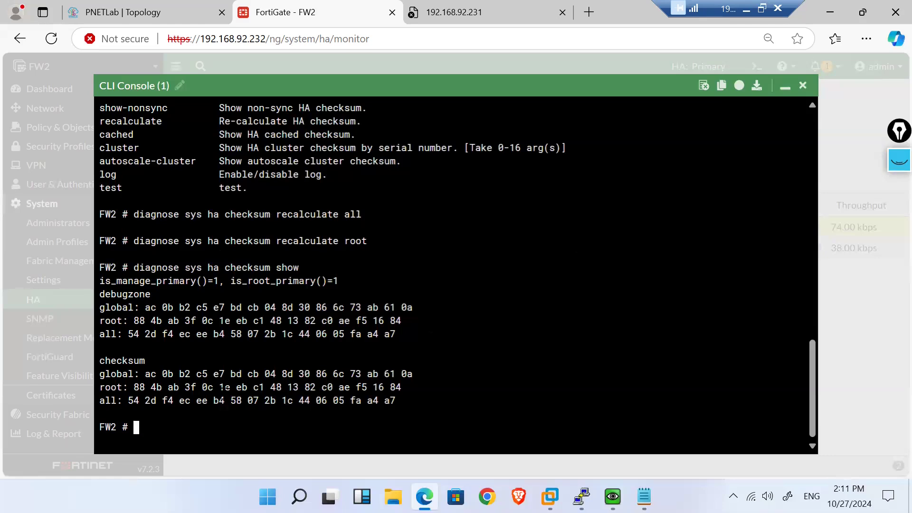
text(diagnose sys ha check-vc)
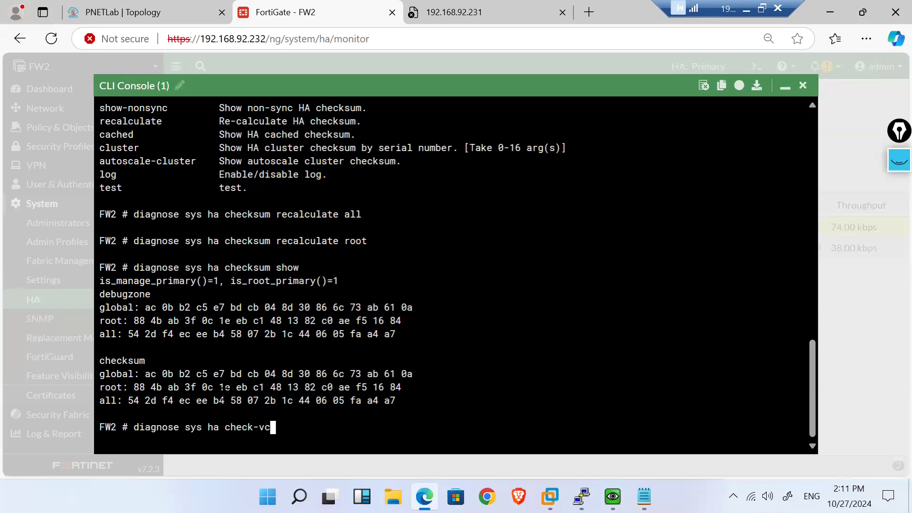
key(BackSpace)
key(BackSpace)
key(BackSpace)
text(sum r)
key(Tab)
text(al)
text(late all)
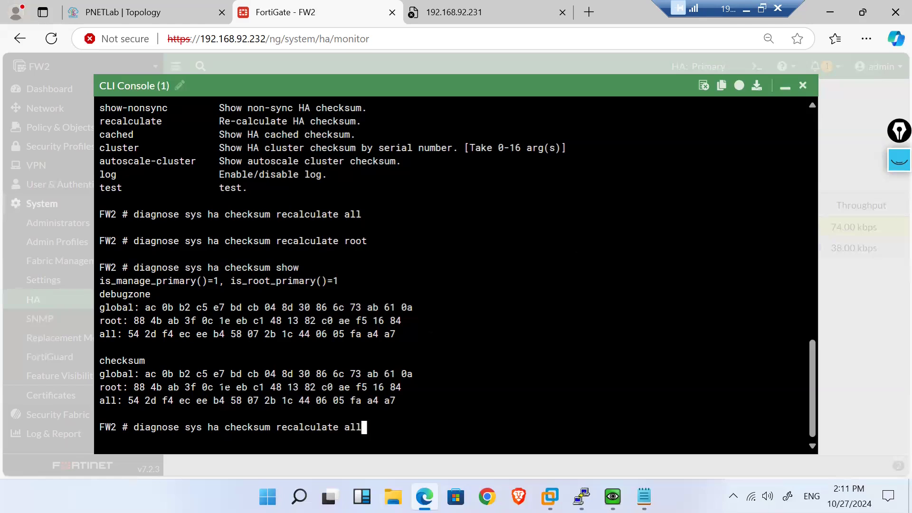
key(Return)
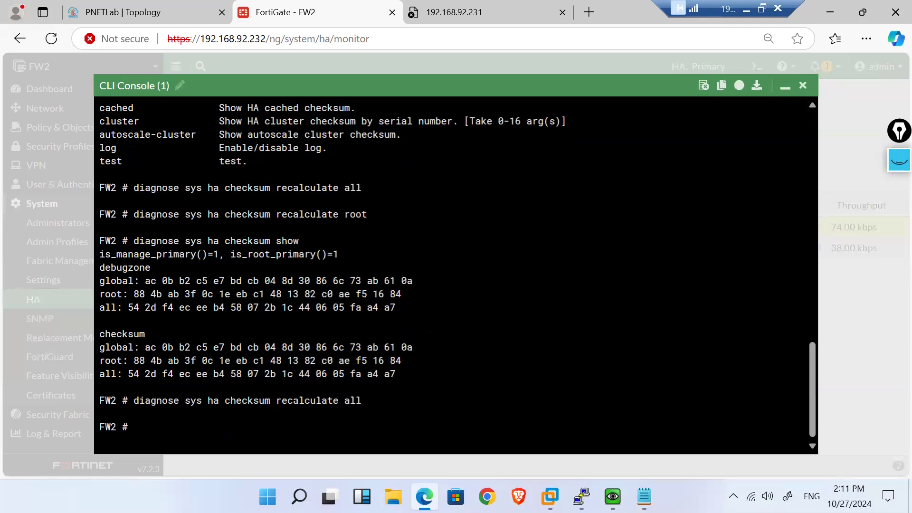
drag(368, 401, 141, 400)
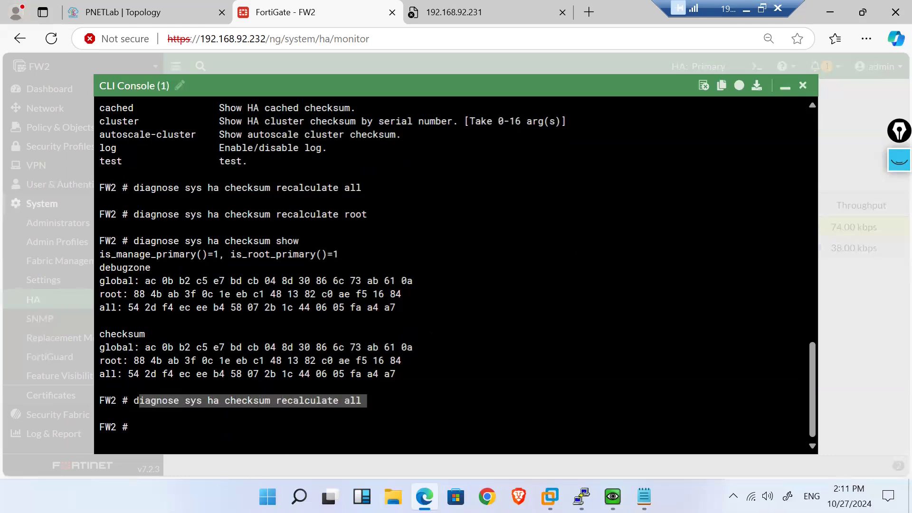
key(Return)
key(Return)
key(Return)
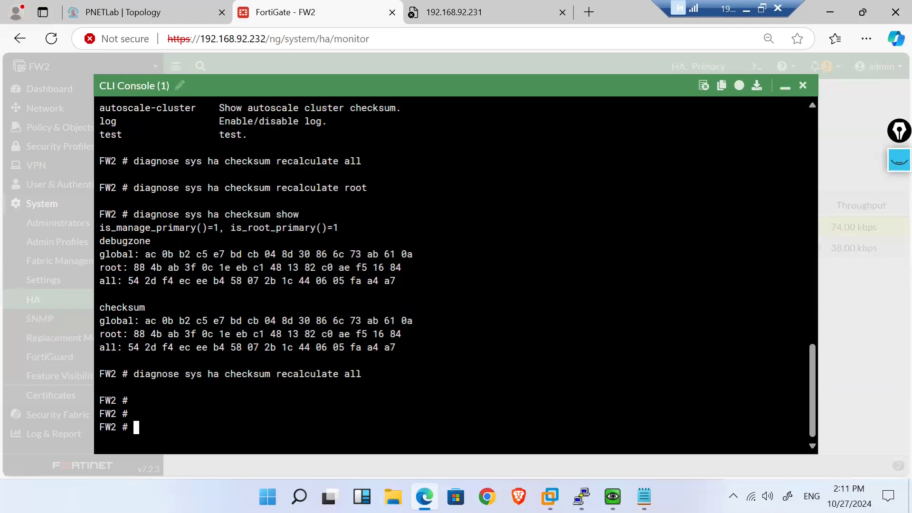
Step: Run 'get system ha status' and highlight the EXE_FAIL_OVER reason for FW2 becoming primary
text(get system h)
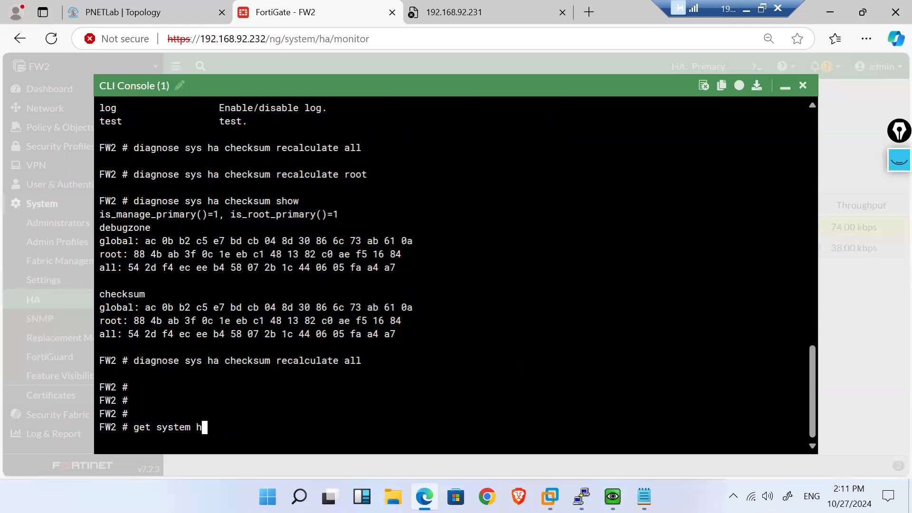
text(a status)
key(Return)
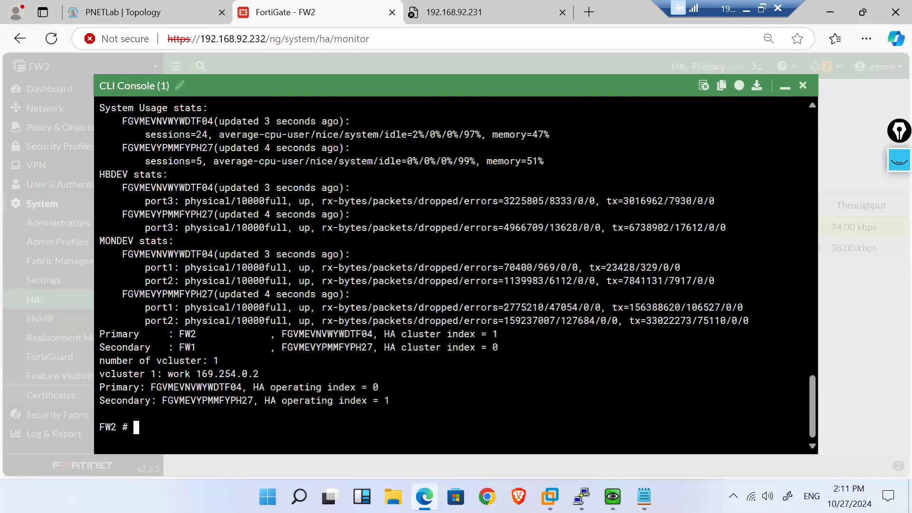
scroll(456, 275, up, 6)
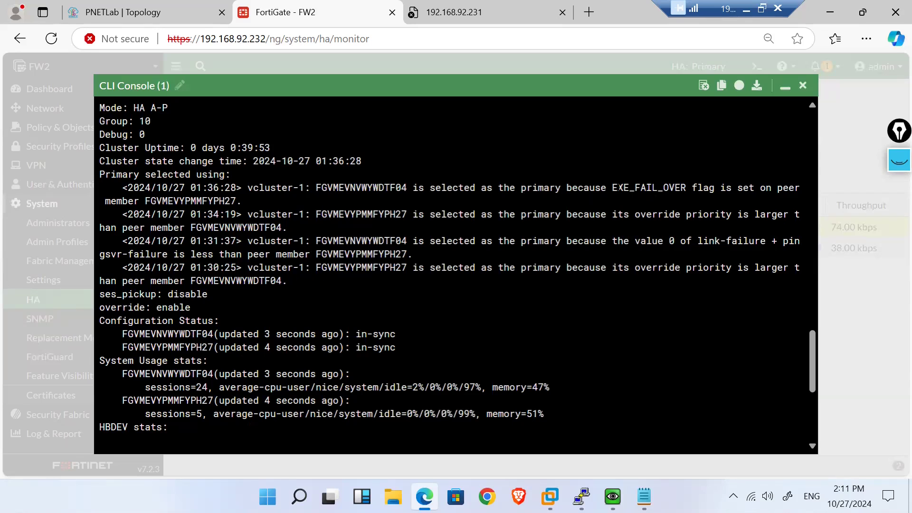
drag(612, 188, 682, 188)
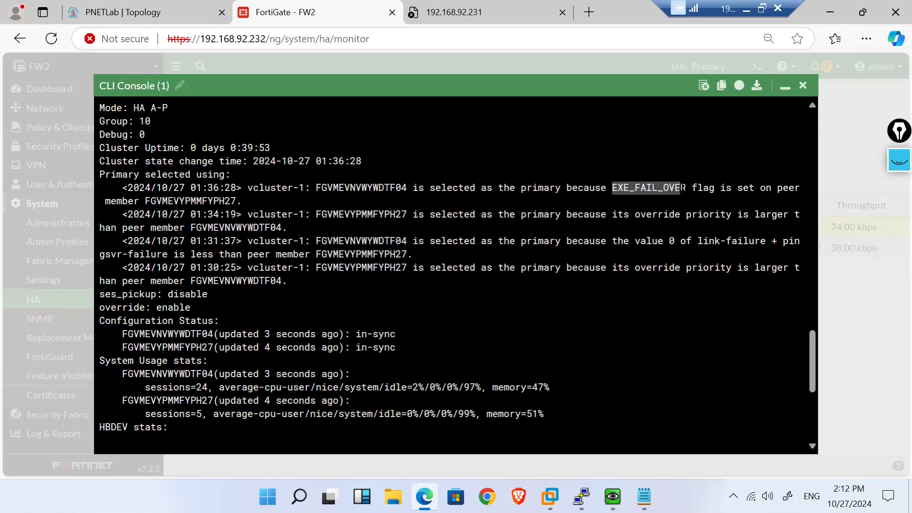
drag(623, 188, 725, 188)
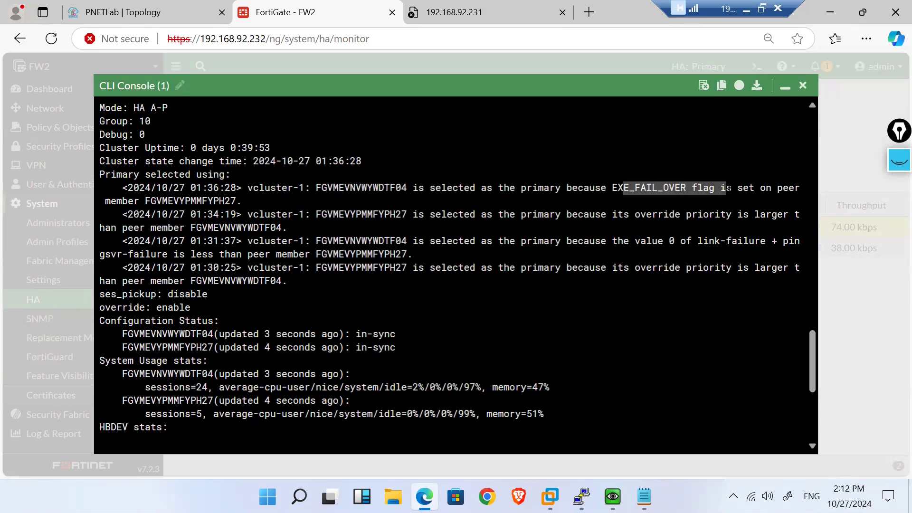
click(727, 188)
drag(655, 188, 694, 189)
key(Return)
key(Return)
key(Return)
key(Return)
Step: List the 'get system ha' options, then enter 'diagnose sys ha' at the prompt
text(diagnose)
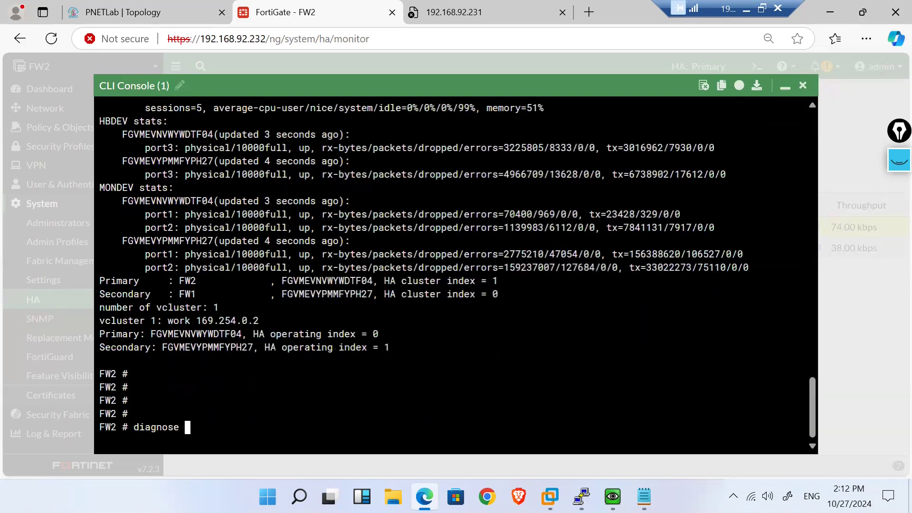
key(BackSpace)
key(BackSpace)
key(BackSpace)
key(BackSpace)
key(BackSpace)
key(BackSpace)
key(BackSpace)
key(BackSpace)
text(get system ha)
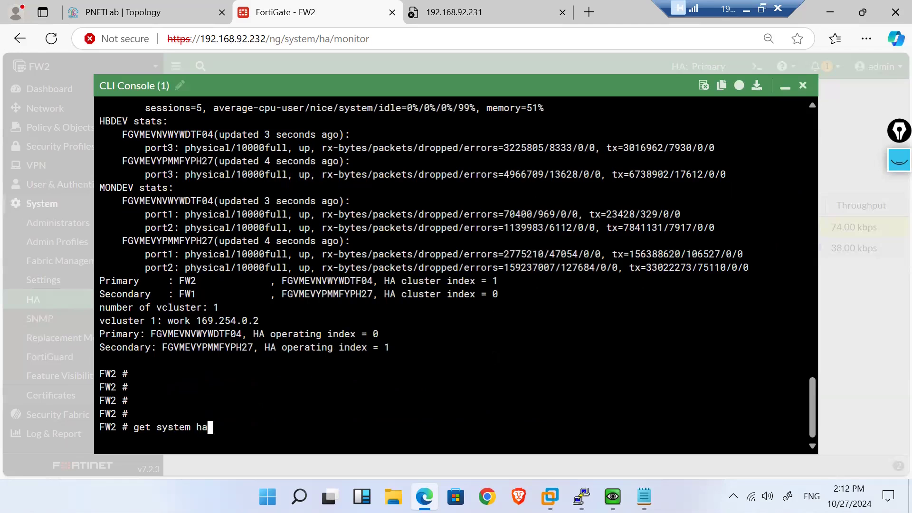
key(question)
key(BackSpace)
key(BackSpace)
key(BackSpace)
key(BackSpace)
key(BackSpace)
key(BackSpace)
key(BackSpace)
key(BackSpace)
key(BackSpace)
key(BackSpace)
key(BackSpace)
key(BackSpace)
key(BackSpace)
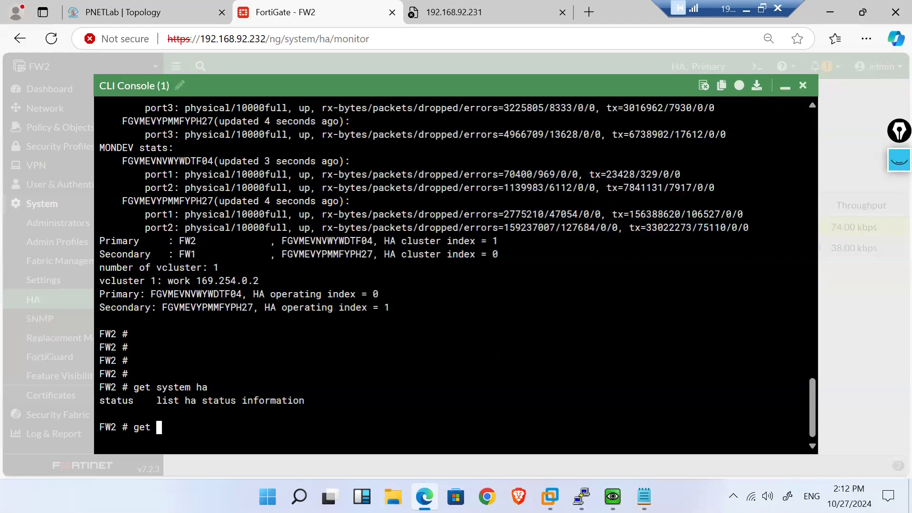
text(diagnose sys ha)
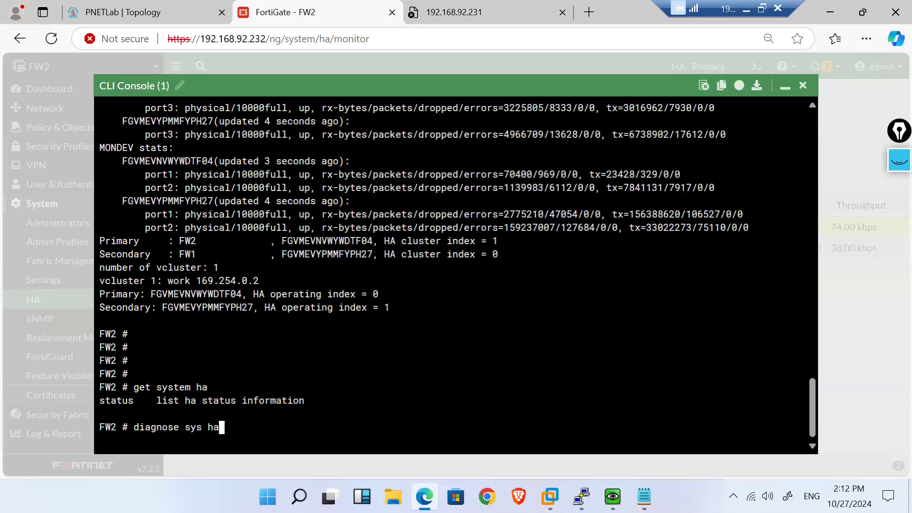
Step: List all the 'diagnose sys ha' subcommands, paging through the full list
key(question)
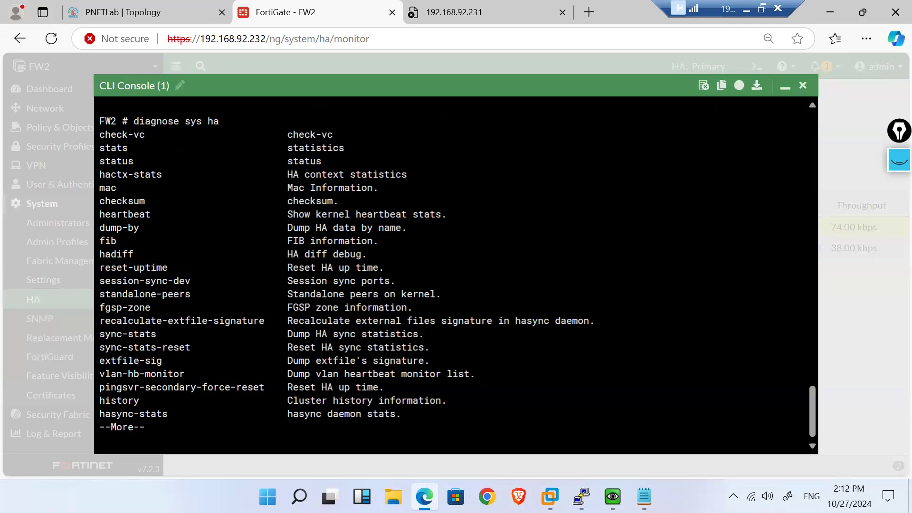
double_click(290, 308)
key(space)
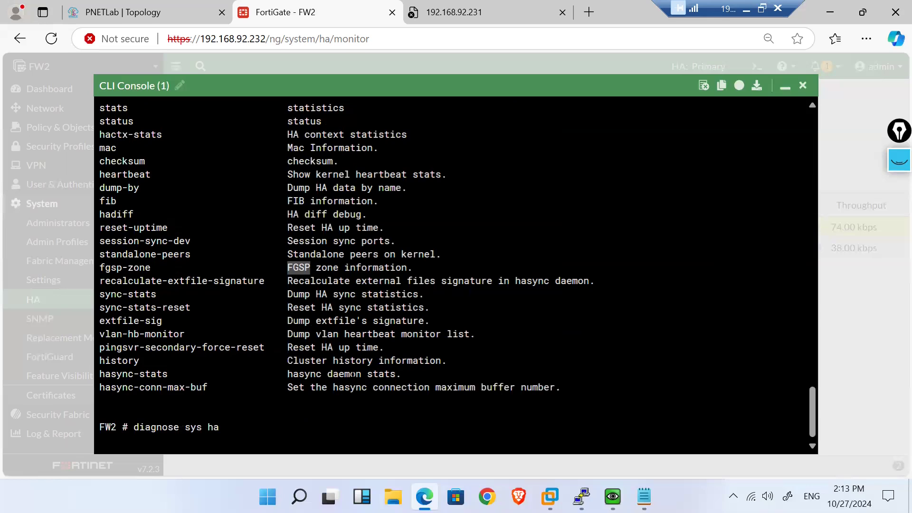
Step: Run 'diagnose sys ha history read' to show the 14 election events, then close the console
text(history)
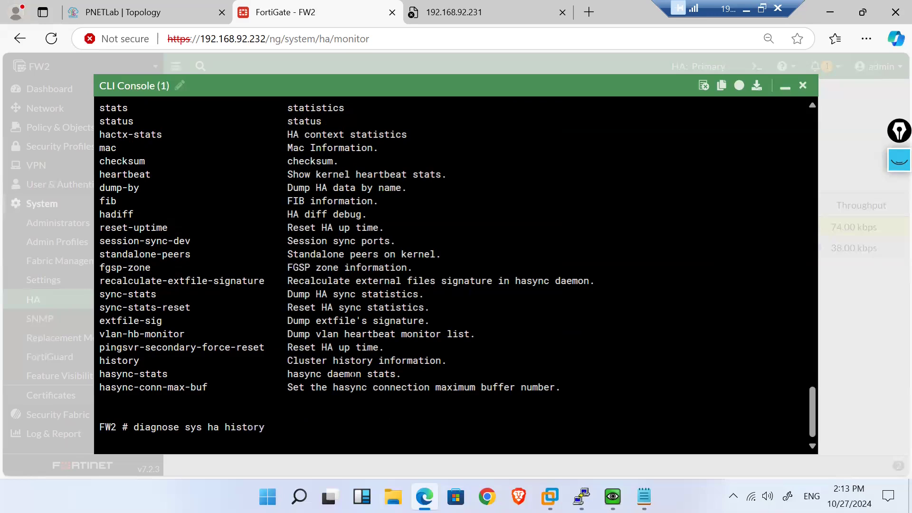
key(Return)
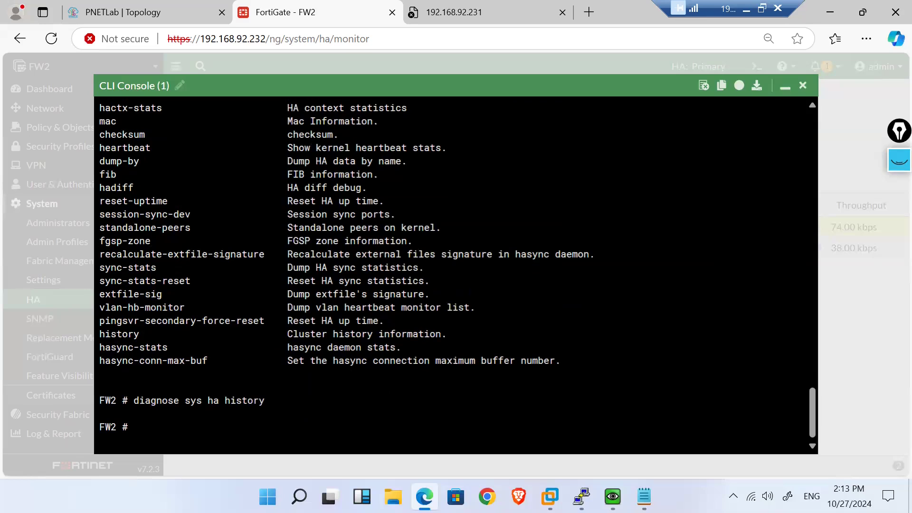
key(Up)
key(Up)
key(Down)
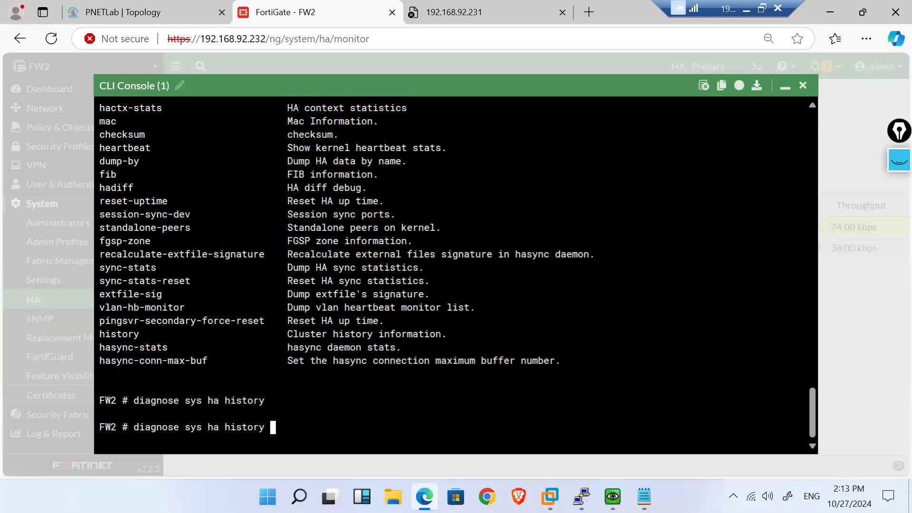
text(?)
text(read)
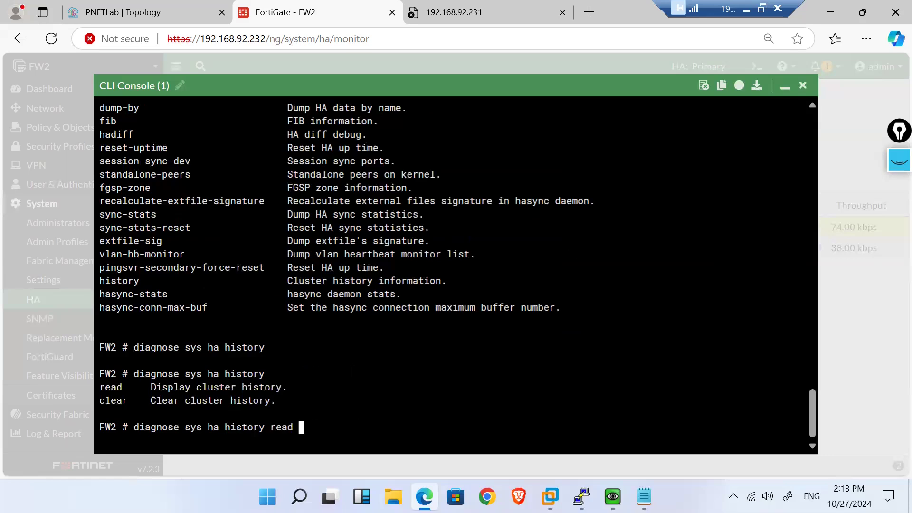
key(Return)
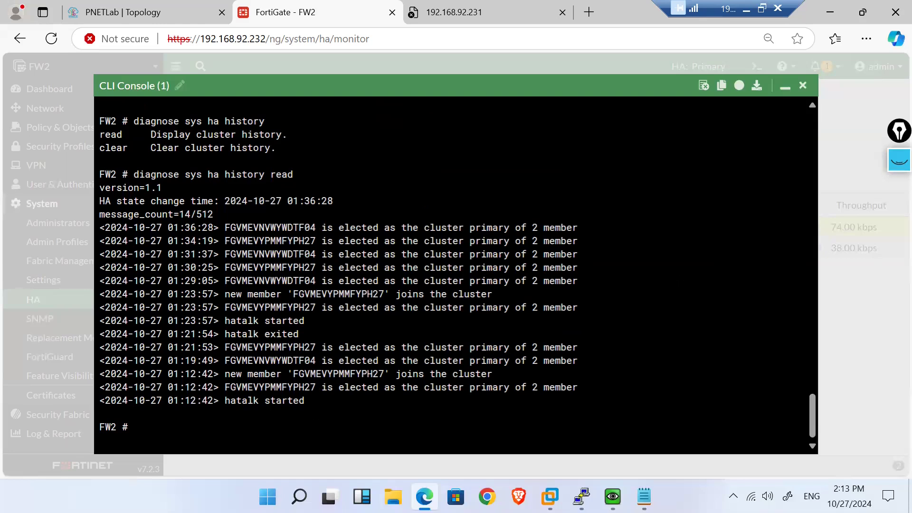
click(802, 86)
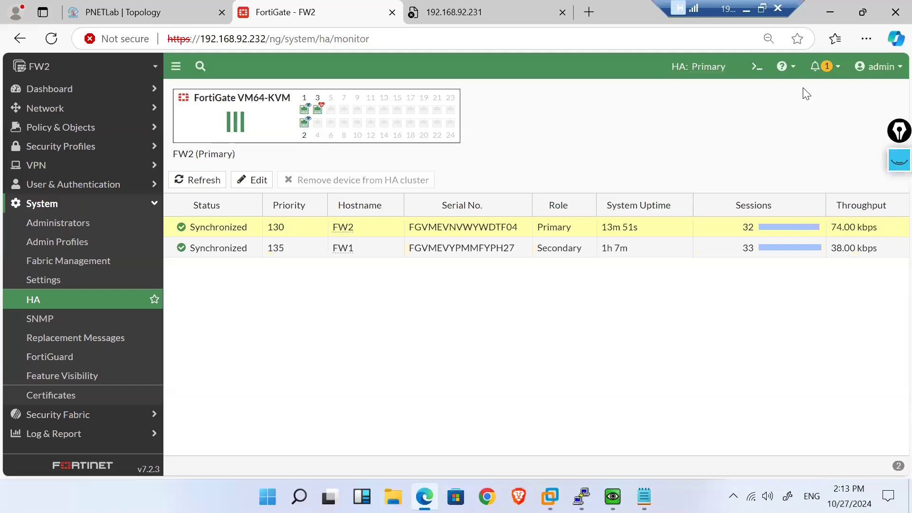